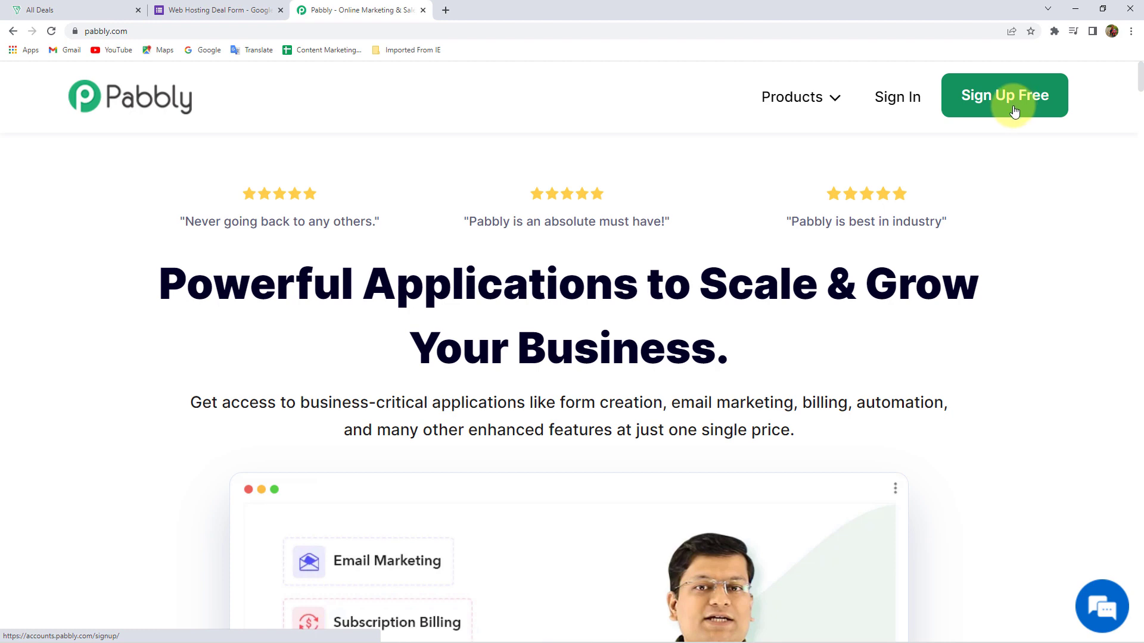
# Sign in to Pabbly and open the Pabbly Connect dashboard from All Apps
pyautogui.click(901, 105)
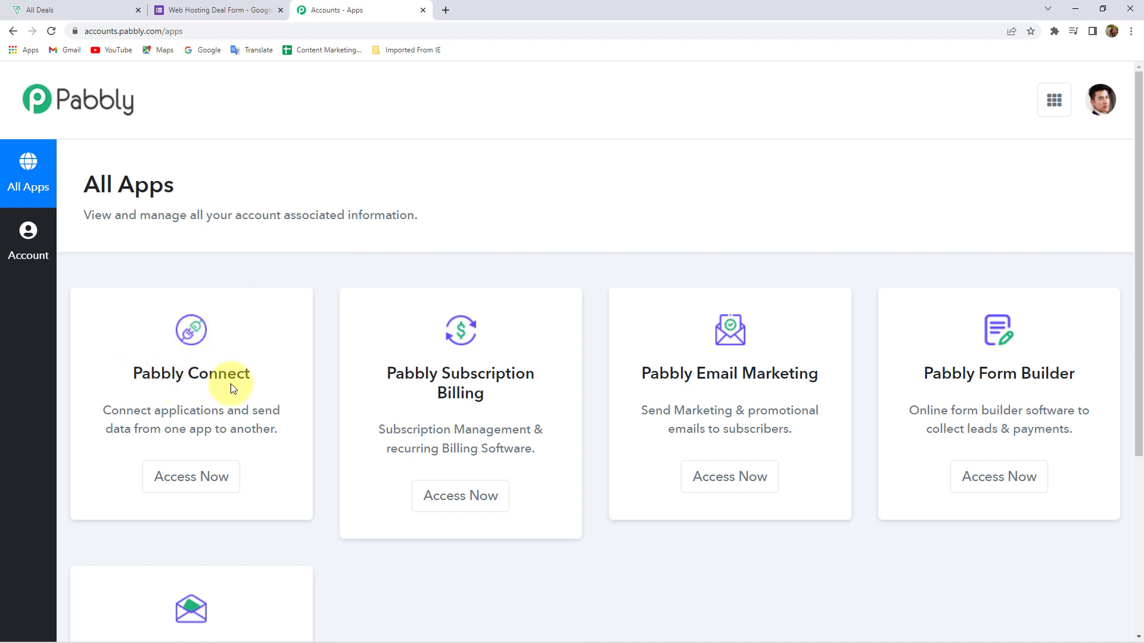
pyautogui.click(212, 485)
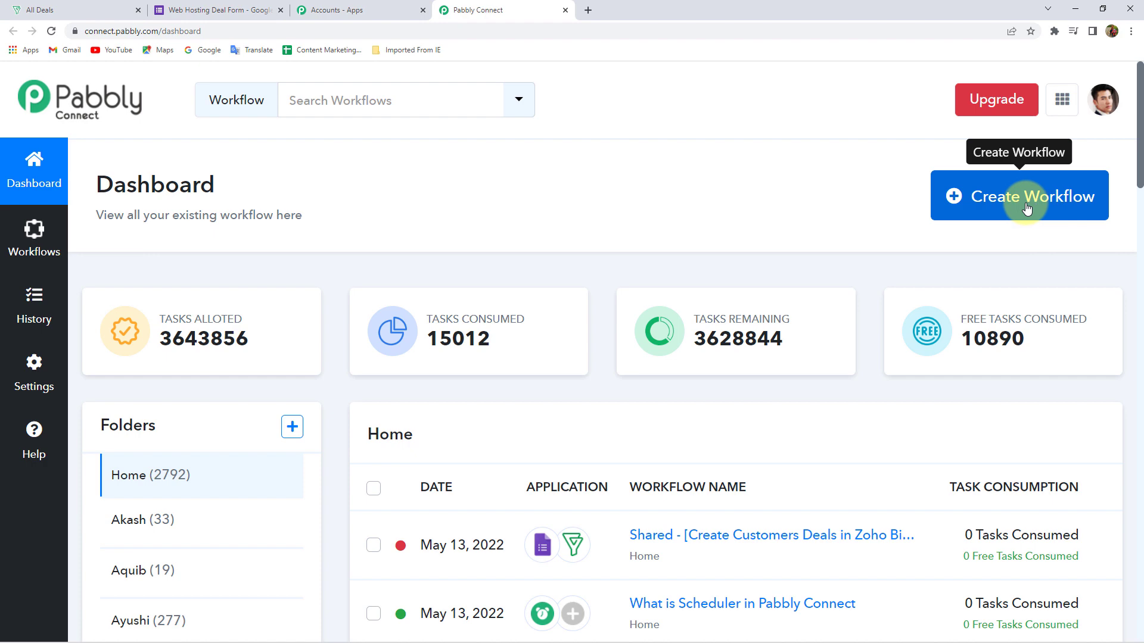
# Create a new workflow named 'Google Forms to Zoho Bigin'
pyautogui.click(1026, 209)
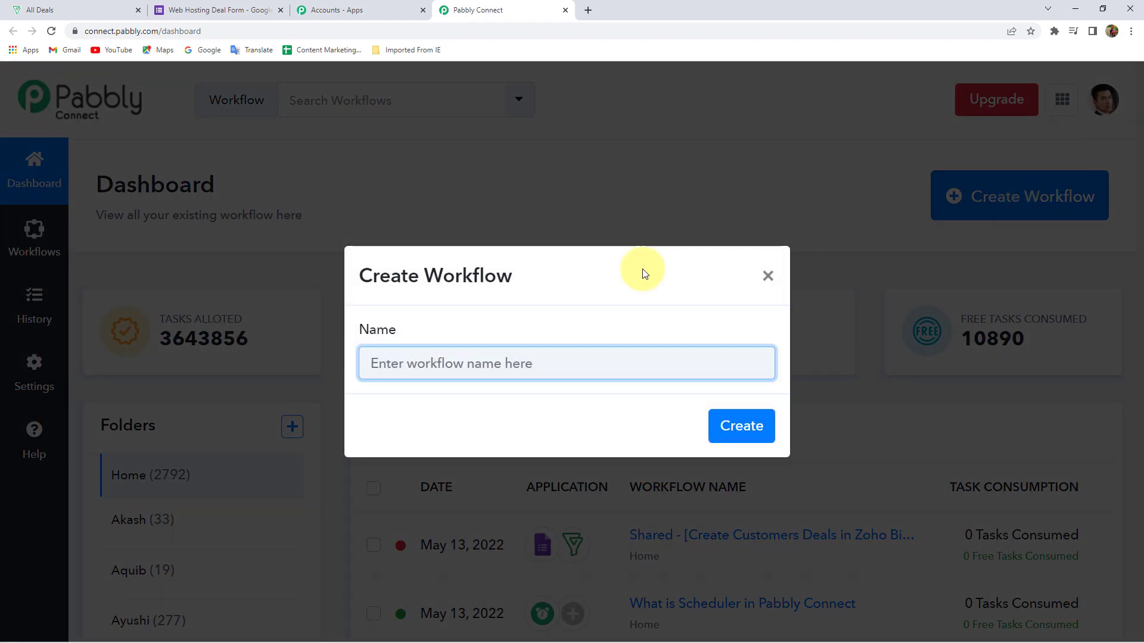
pyautogui.click(459, 361)
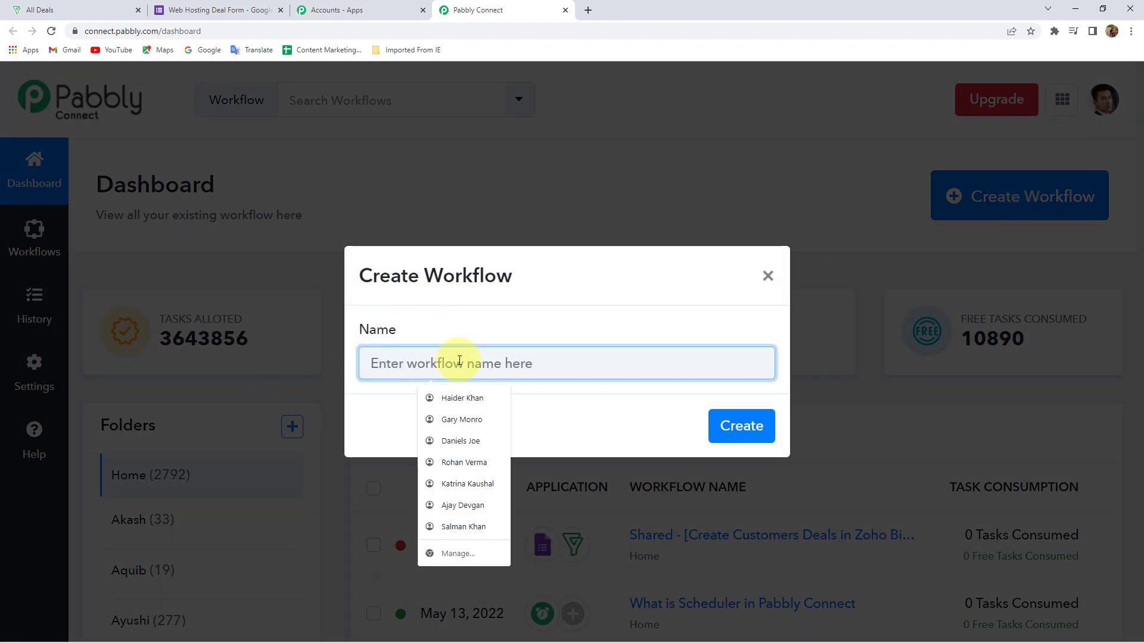
pyautogui.write('Zoho')
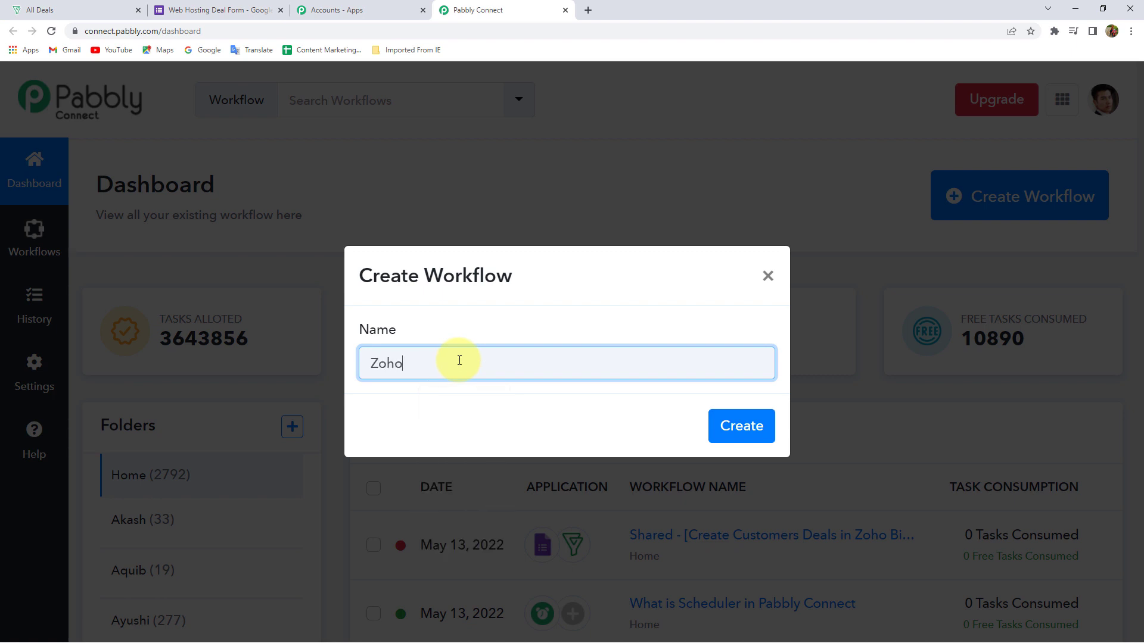
pyautogui.write(' Bigin to Google')
pyautogui.hotkey('ctrl', 'a')
pyautogui.press('BackSpace')
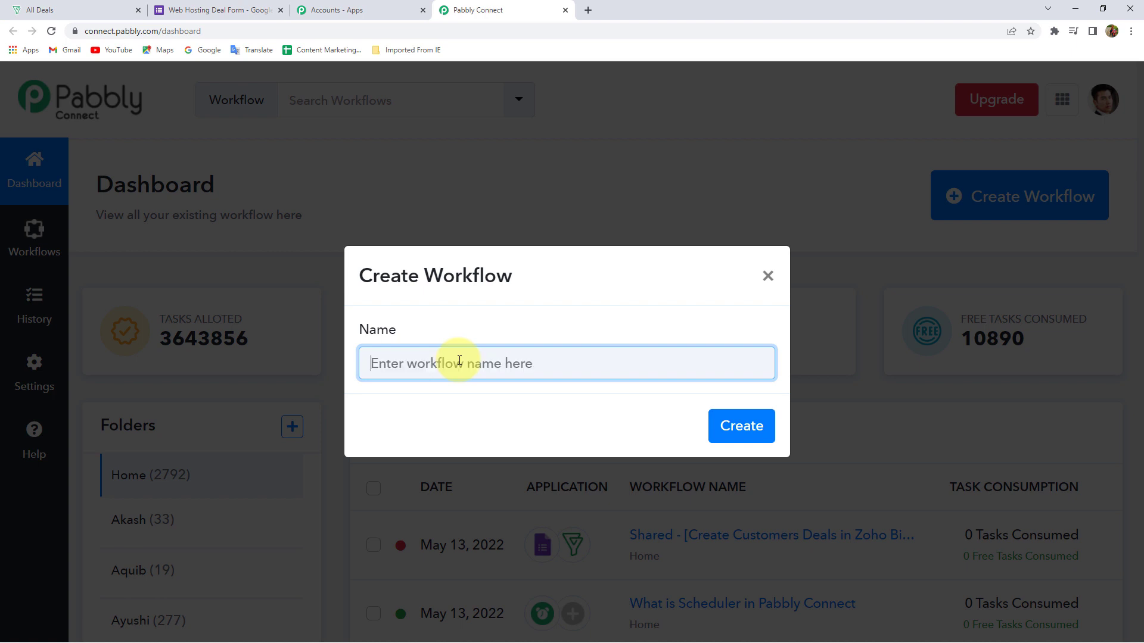
pyautogui.write('Google Forms to Zoho Bigin')
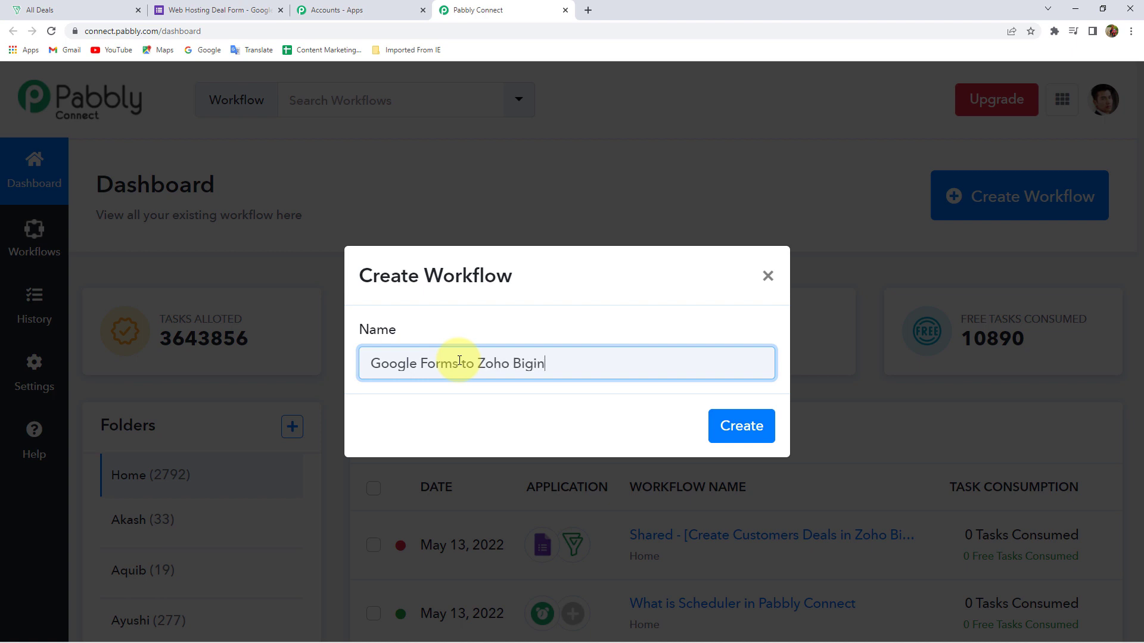
pyautogui.press('Return')
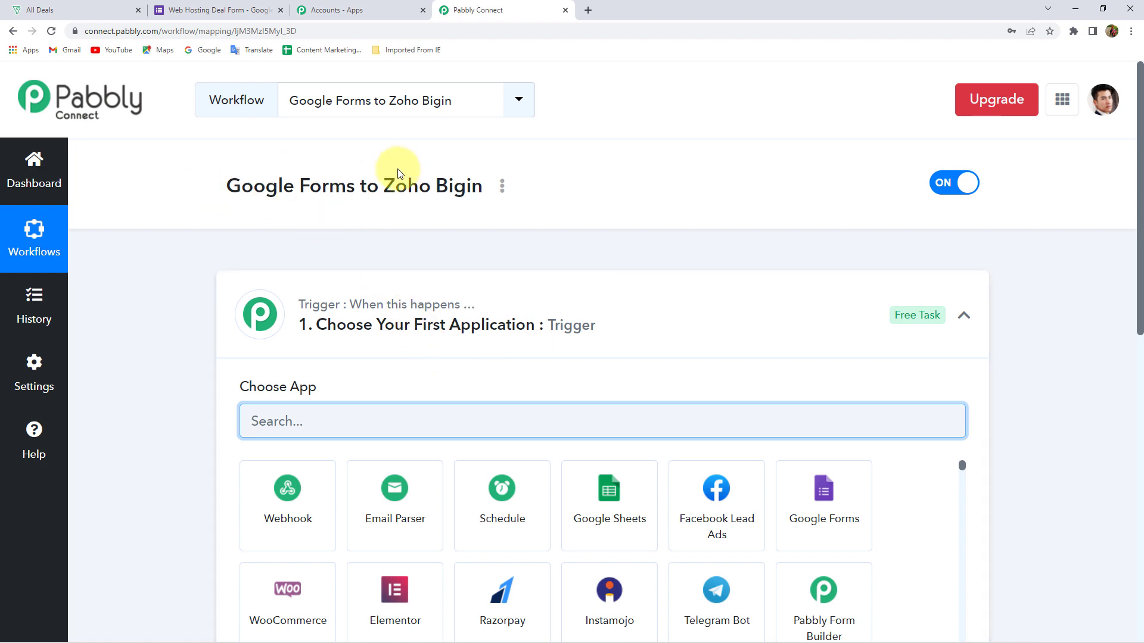
# Point out Google Forms and Zoho Bigin in the workflow title
pyautogui.click(420, 331)
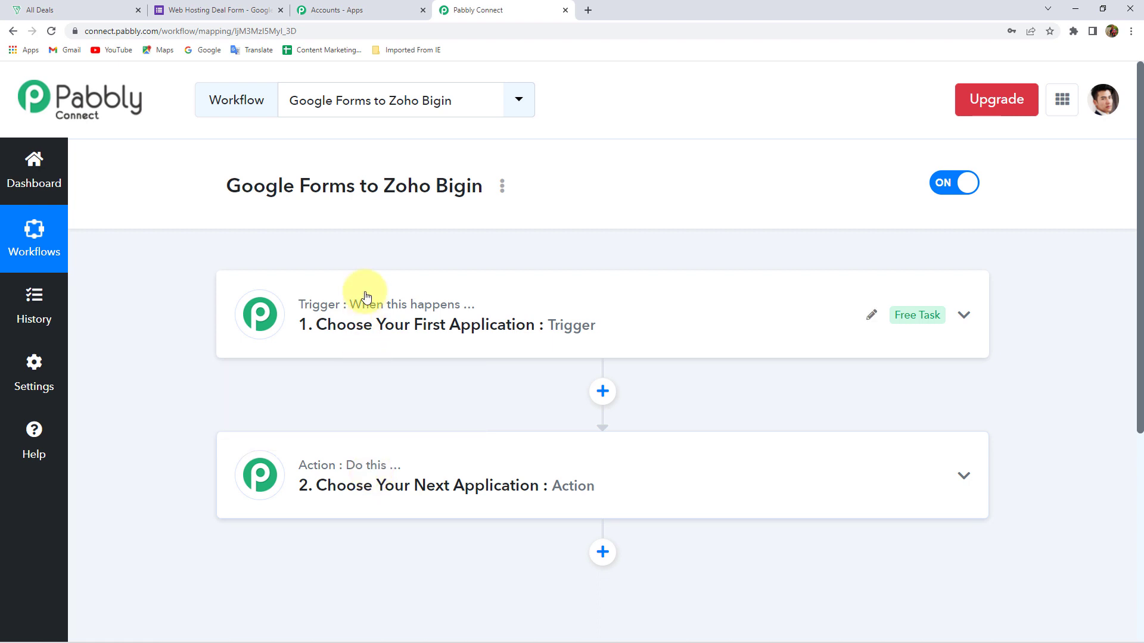
pyautogui.moveTo(256, 186); pyautogui.dragTo(306, 188)
pyautogui.click(304, 244)
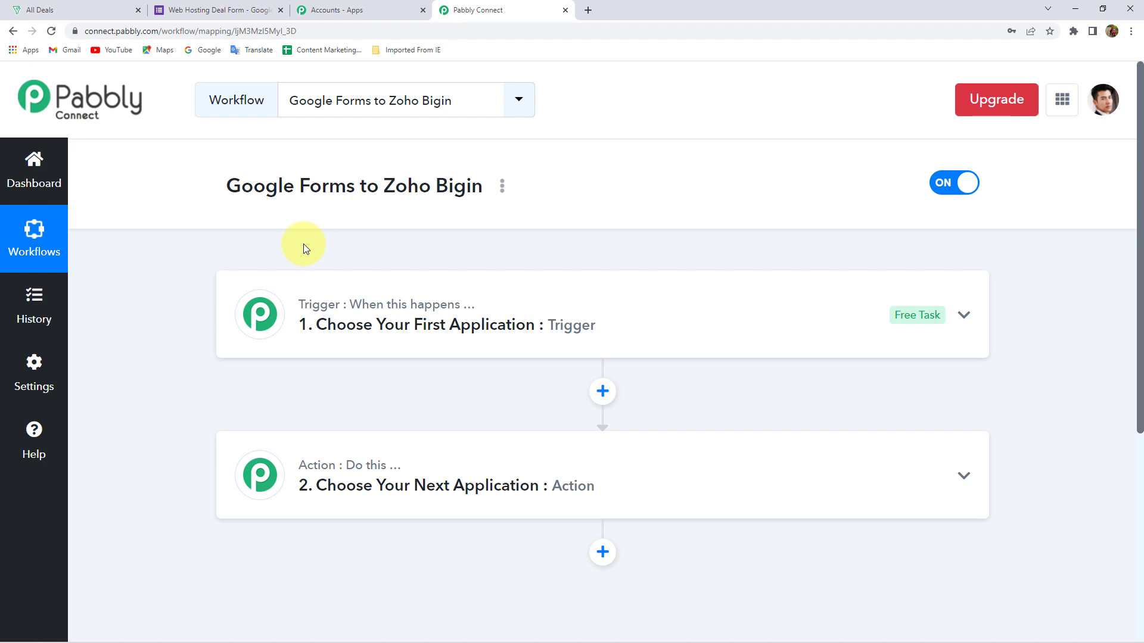
pyautogui.moveTo(403, 187); pyautogui.dragTo(480, 186)
pyautogui.click(439, 202)
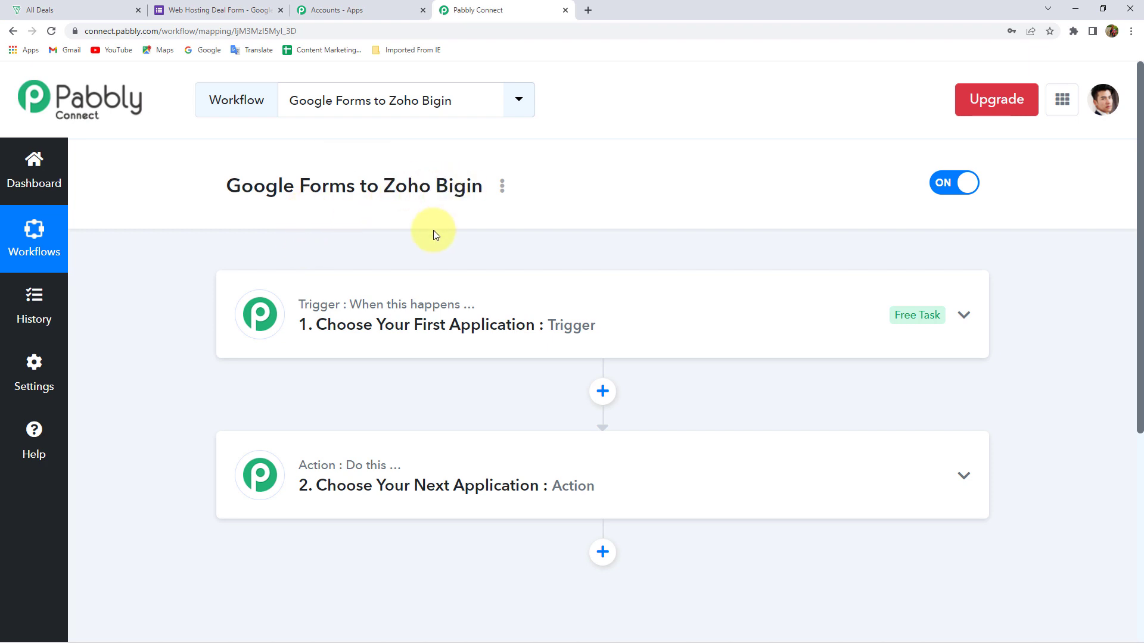
# Set the trigger to Google Forms with the New Response Received event
pyautogui.click(328, 338)
pyautogui.click(286, 423)
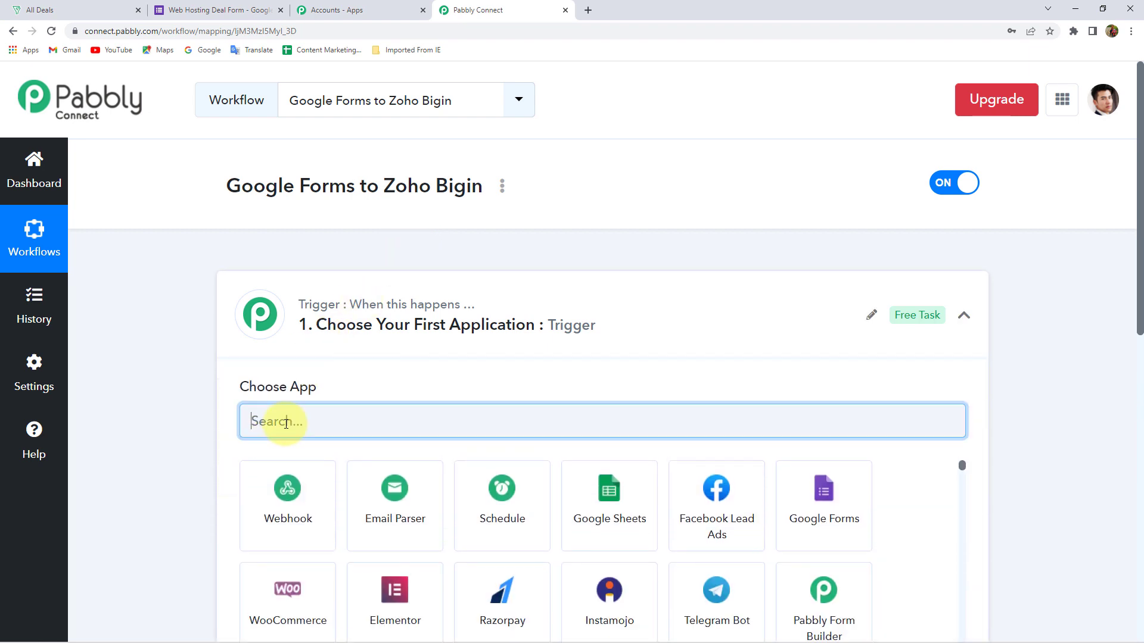
pyautogui.write('Google')
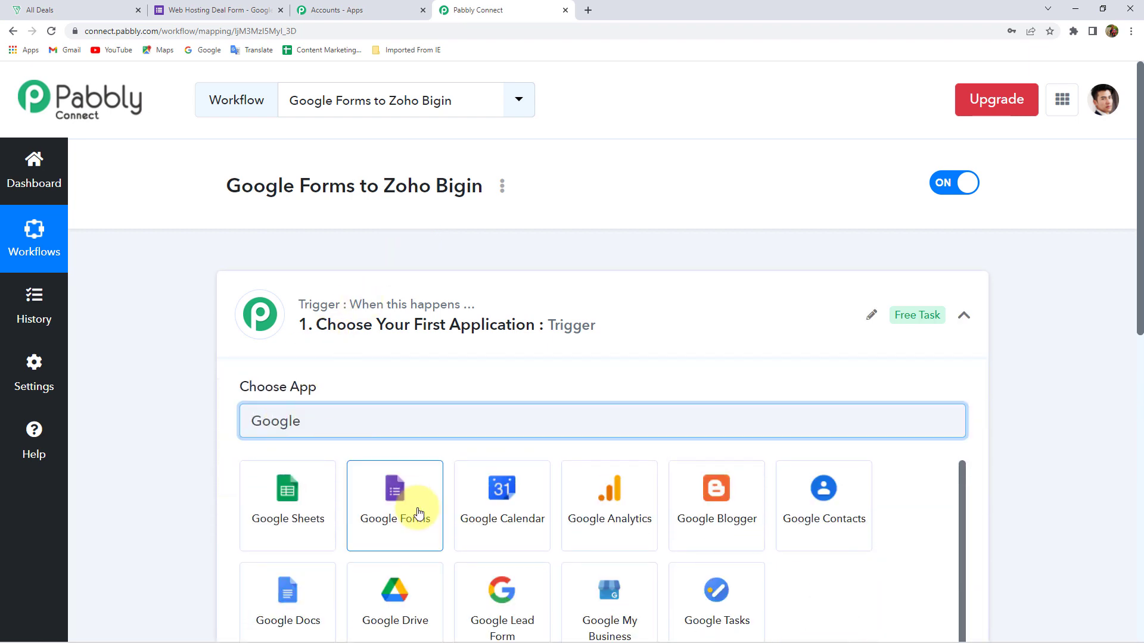
pyautogui.click(419, 512)
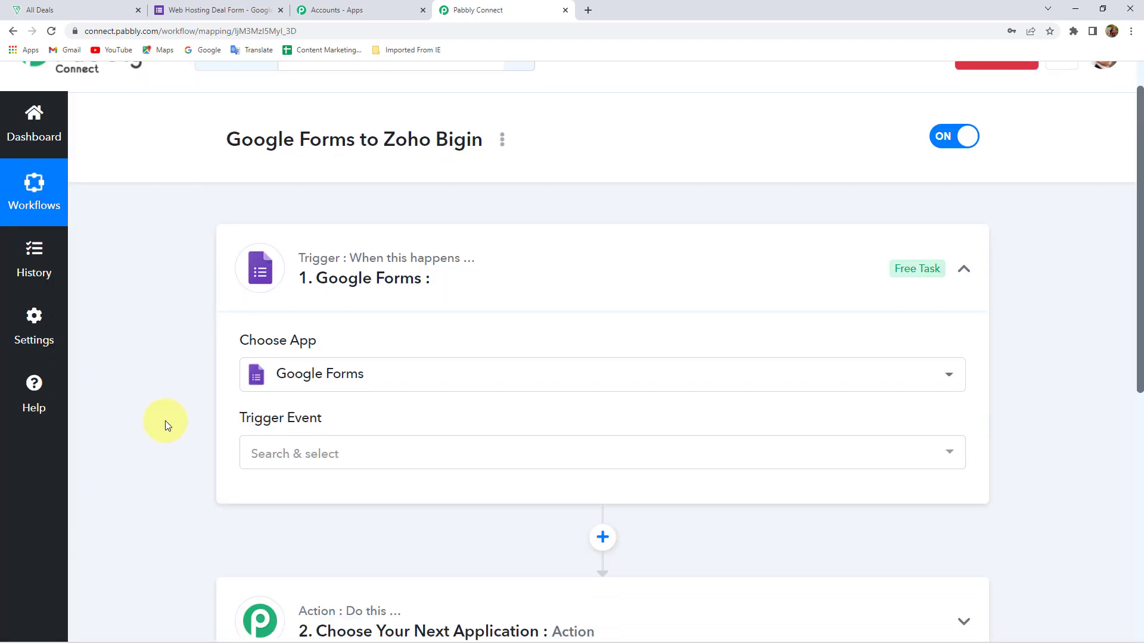
pyautogui.scroll(-2, 165, 421)
pyautogui.click(311, 319)
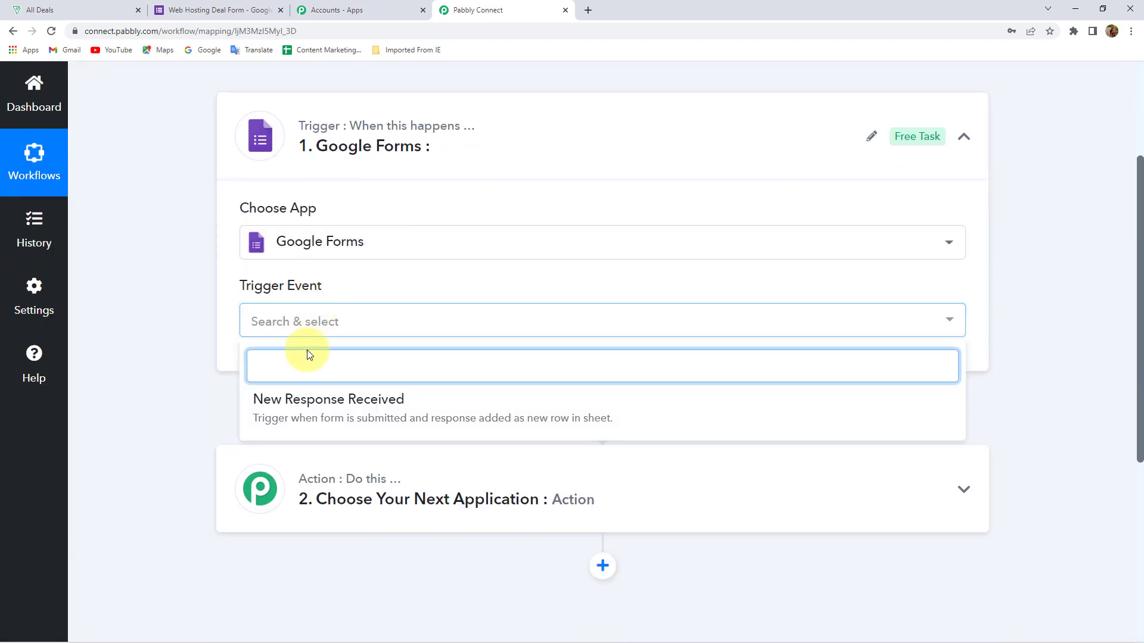
pyautogui.click(308, 411)
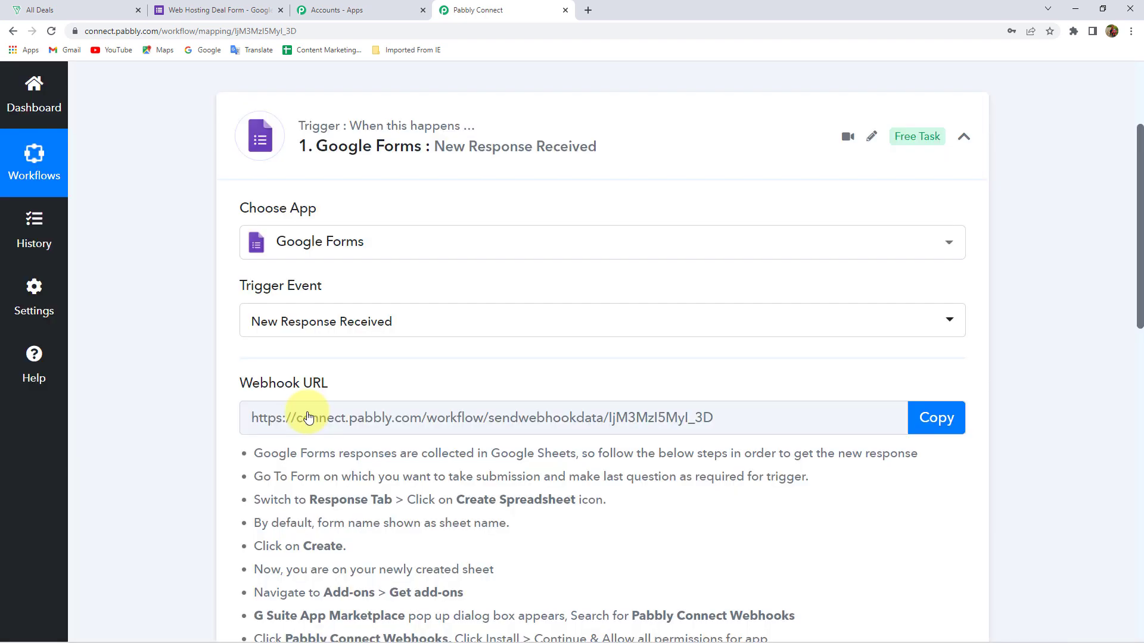
# Copy the trigger's webhook URL and go to the Web Hosting Deal Form
pyautogui.scroll(-1, 214, 372)
pyautogui.moveTo(242, 324); pyautogui.dragTo(408, 311)
pyautogui.click(937, 358)
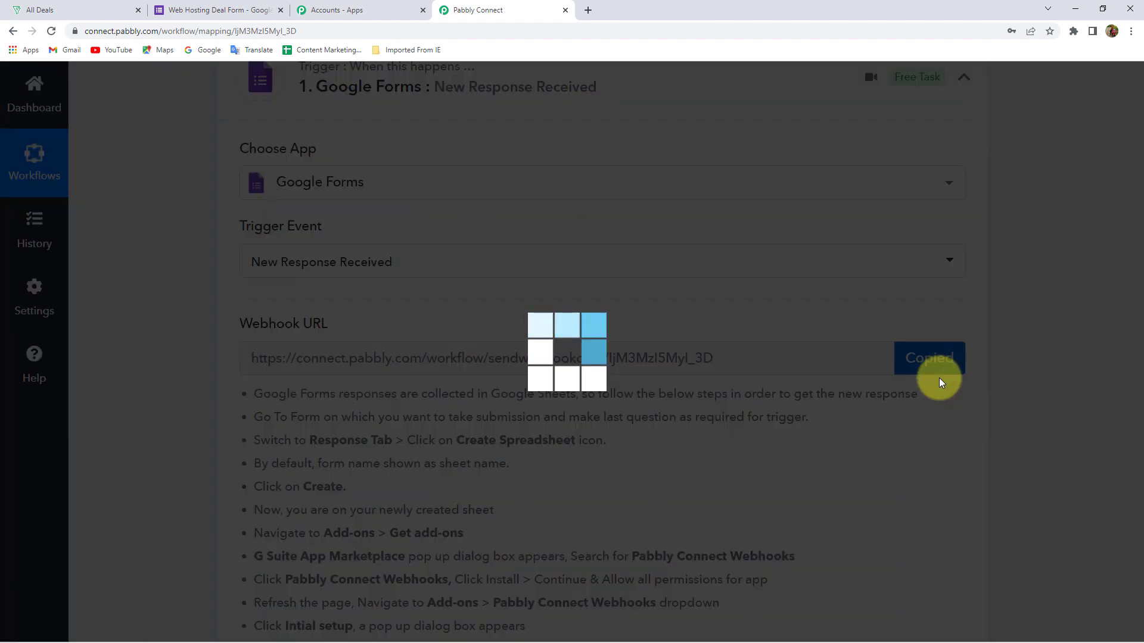
pyautogui.scroll(-3, 1103, 421)
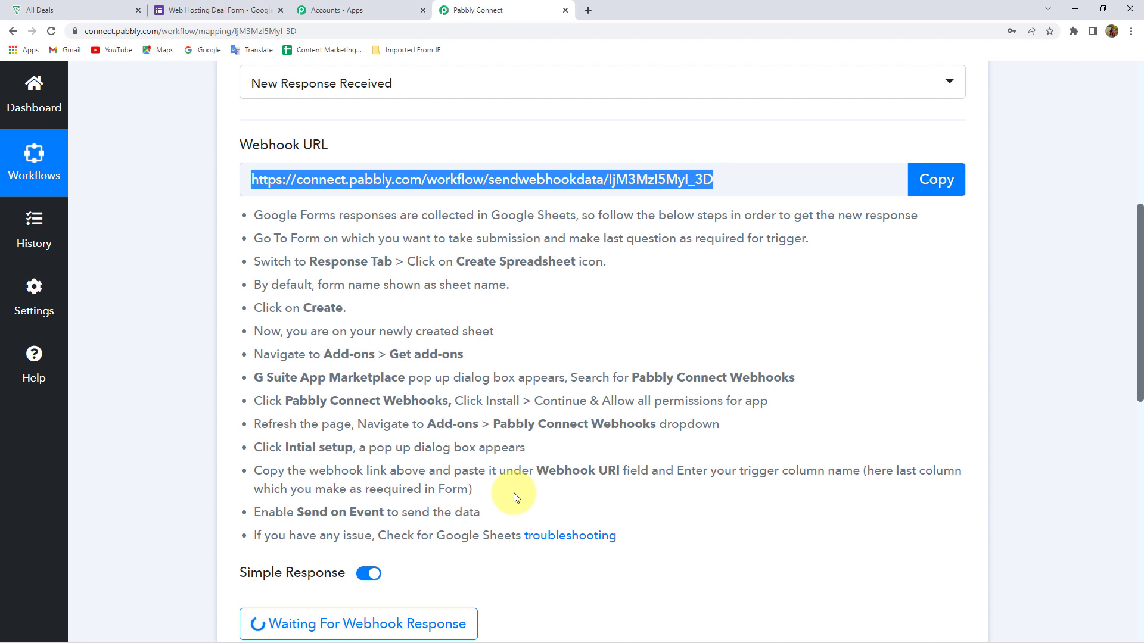
pyautogui.click(190, 10)
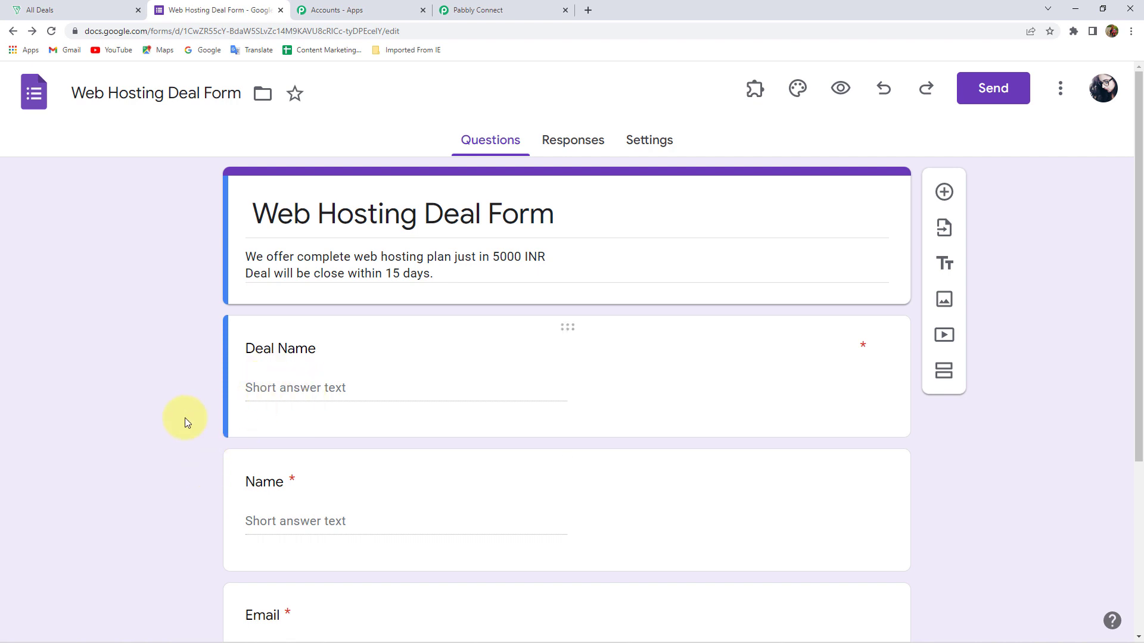
# From the Responses tab, create a new spreadsheet for the Web Hosting Deal Form responses
pyautogui.scroll(-4, 250, 399)
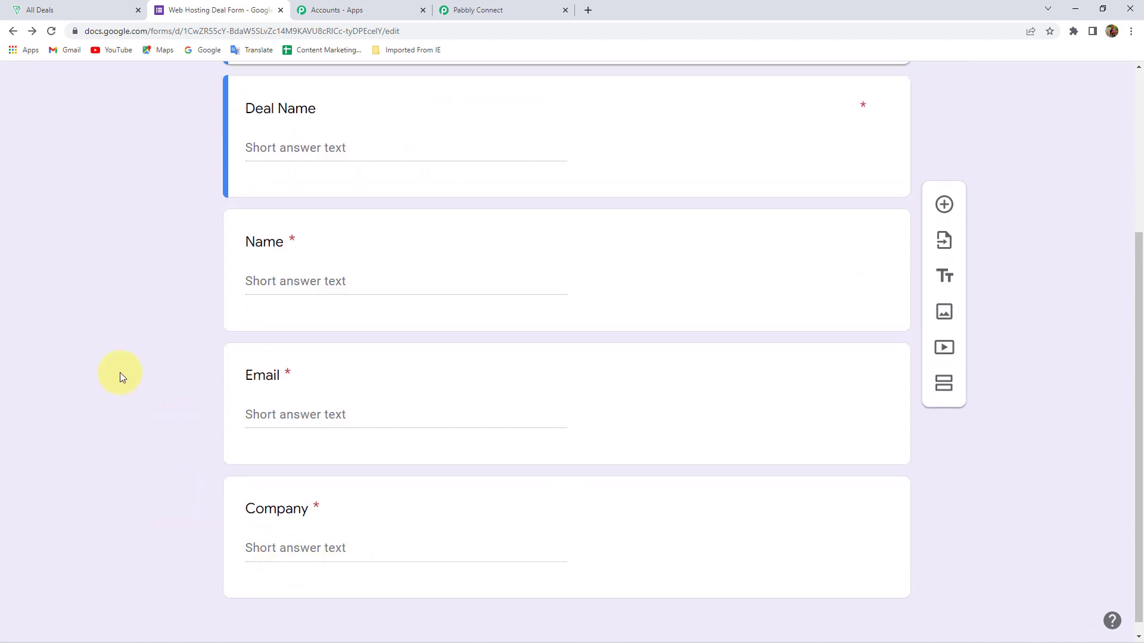
pyautogui.scroll(3, 120, 376)
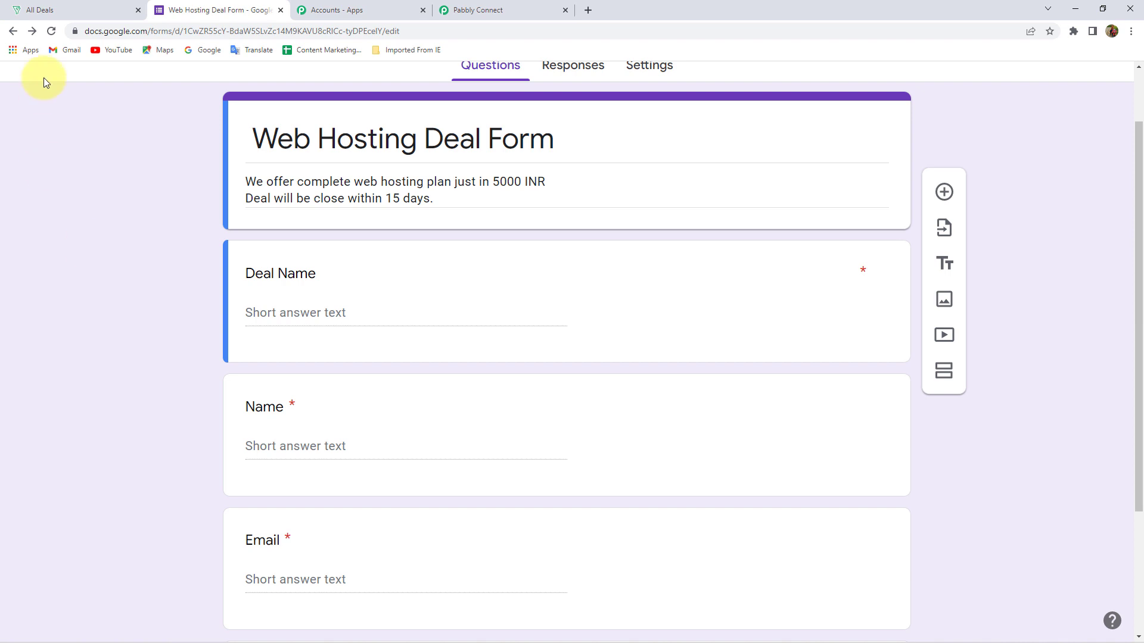
pyautogui.scroll(2, 121, 266)
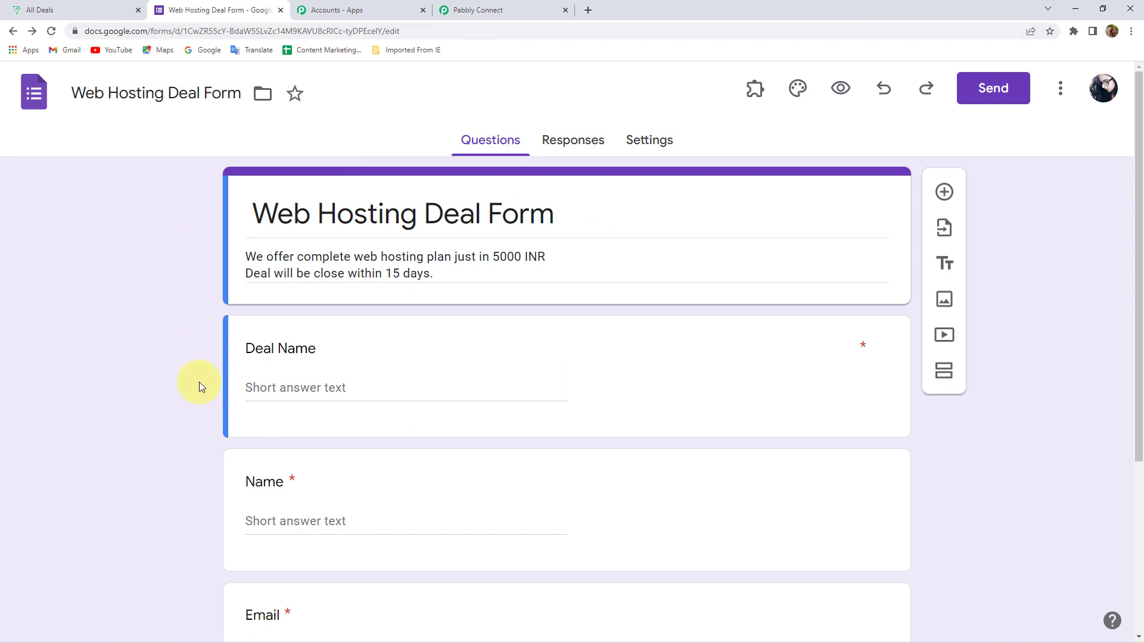
pyautogui.click(575, 149)
pyautogui.click(845, 200)
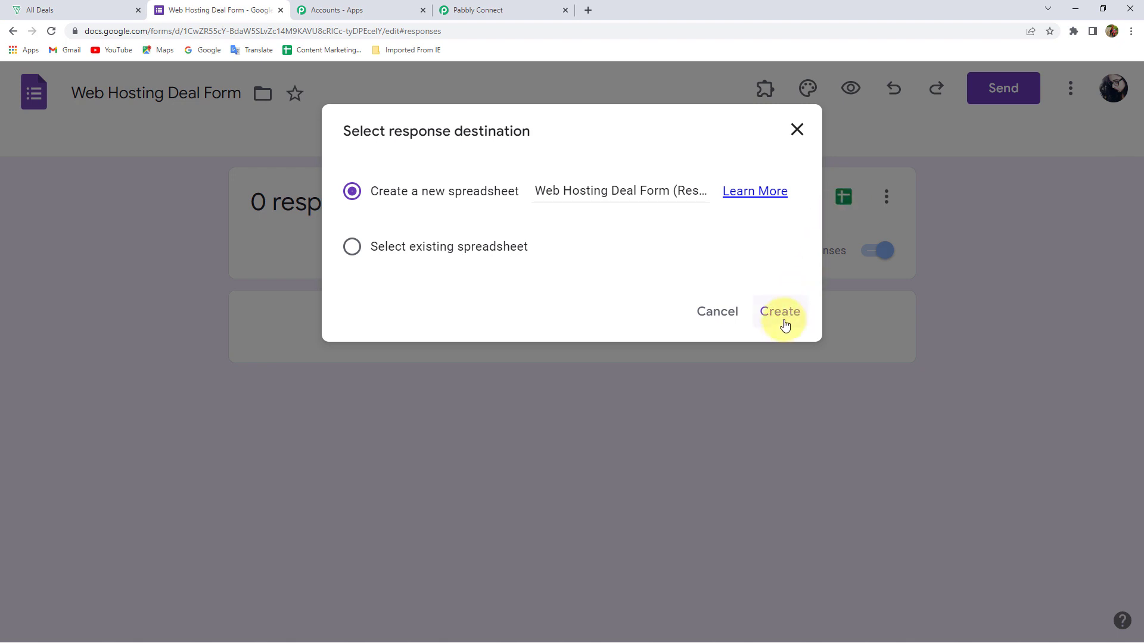
pyautogui.click(784, 325)
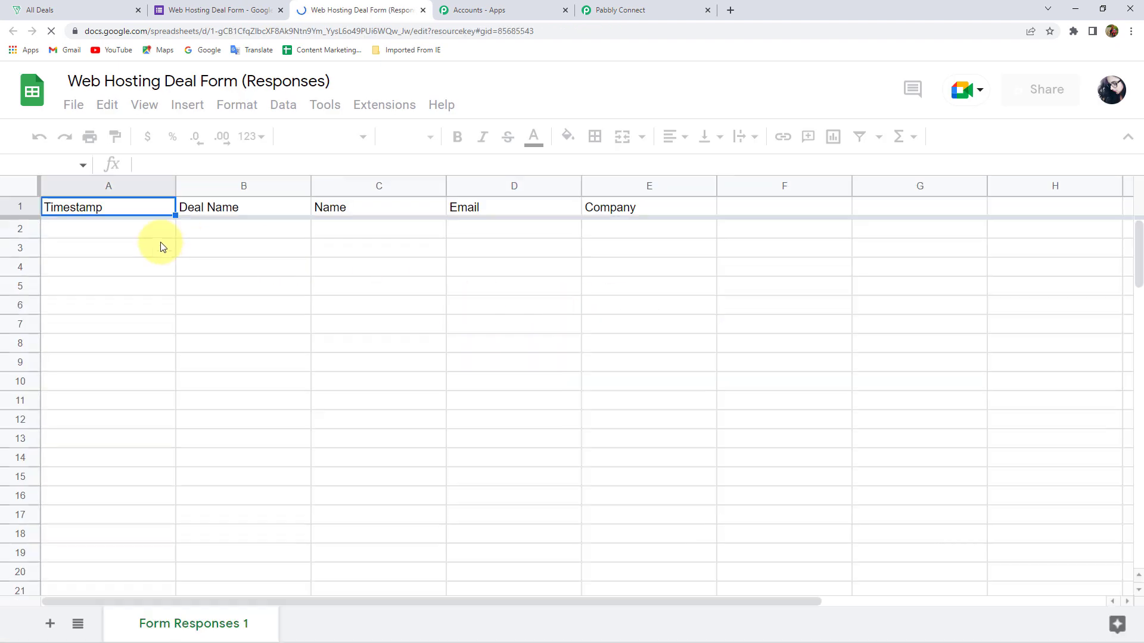
# Compare the sheet's header cells A1–E1 with the form's questions
pyautogui.moveTo(87, 210); pyautogui.dragTo(630, 207)
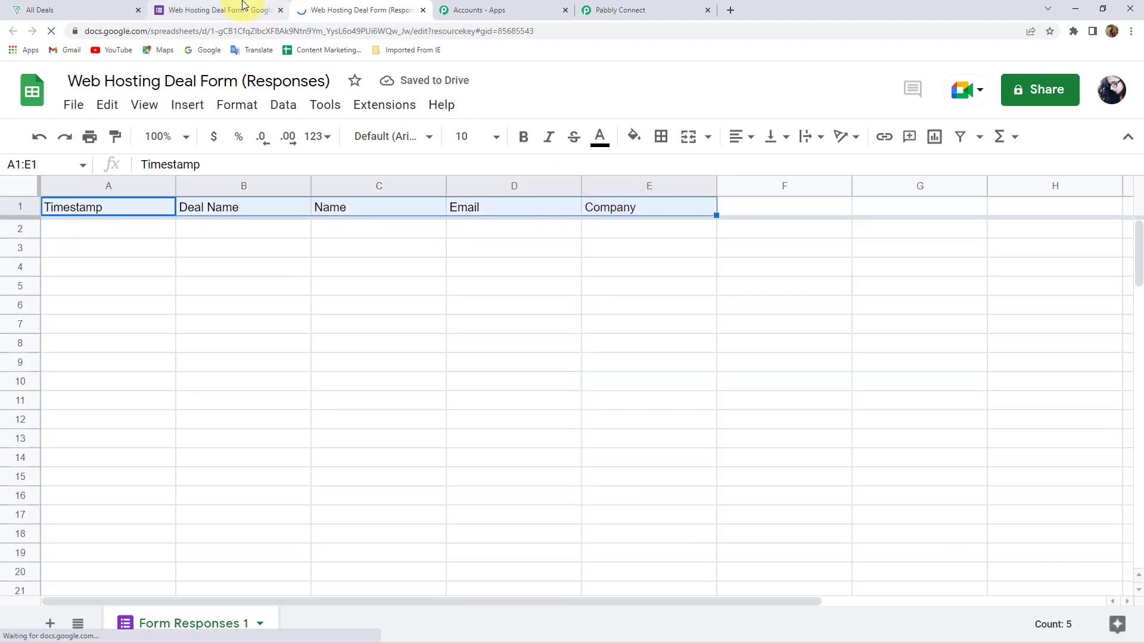
pyautogui.click(238, 9)
pyautogui.click(476, 138)
pyautogui.scroll(-4, 326, 453)
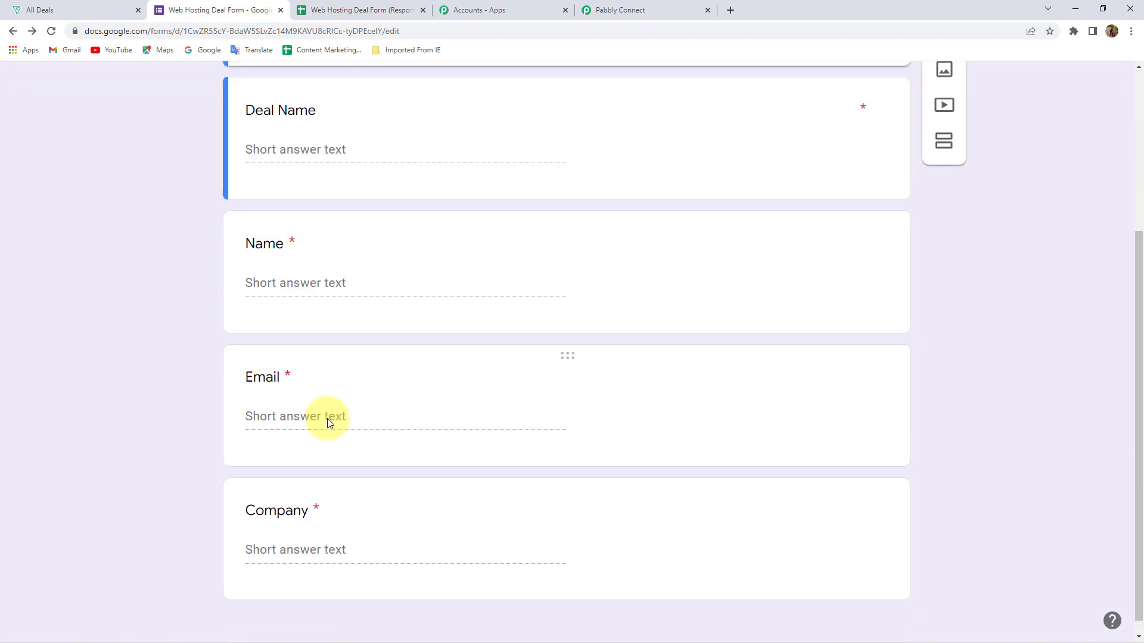
pyautogui.scroll(3, 350, 401)
pyautogui.click(377, 13)
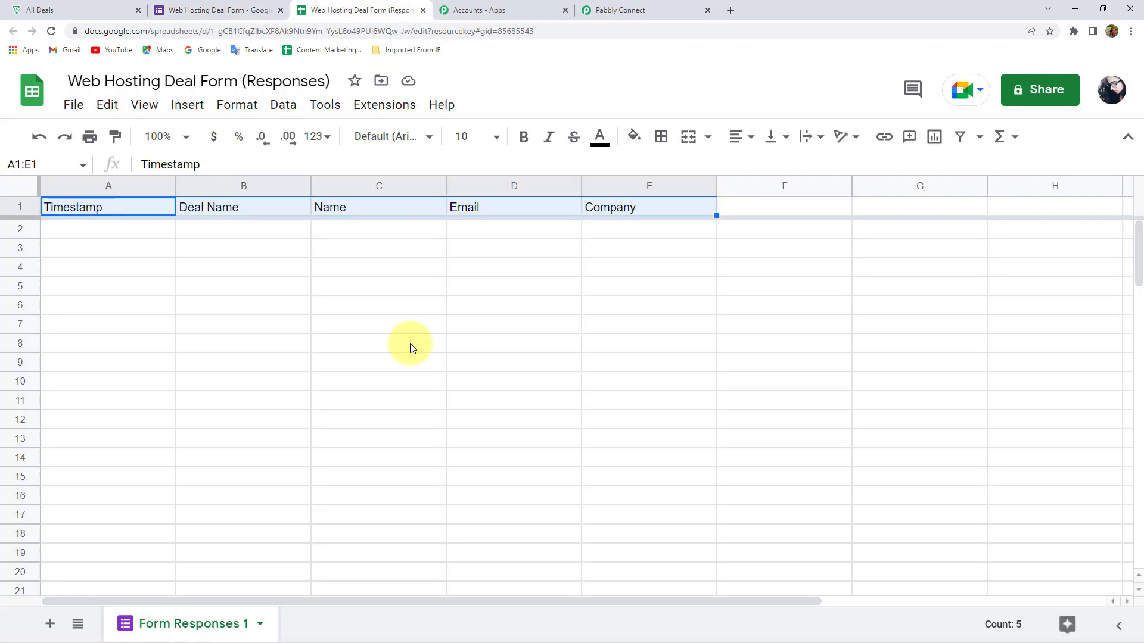
# Format header row A1–E1 bold, size 12, light red fill, centred
pyautogui.click(101, 205)
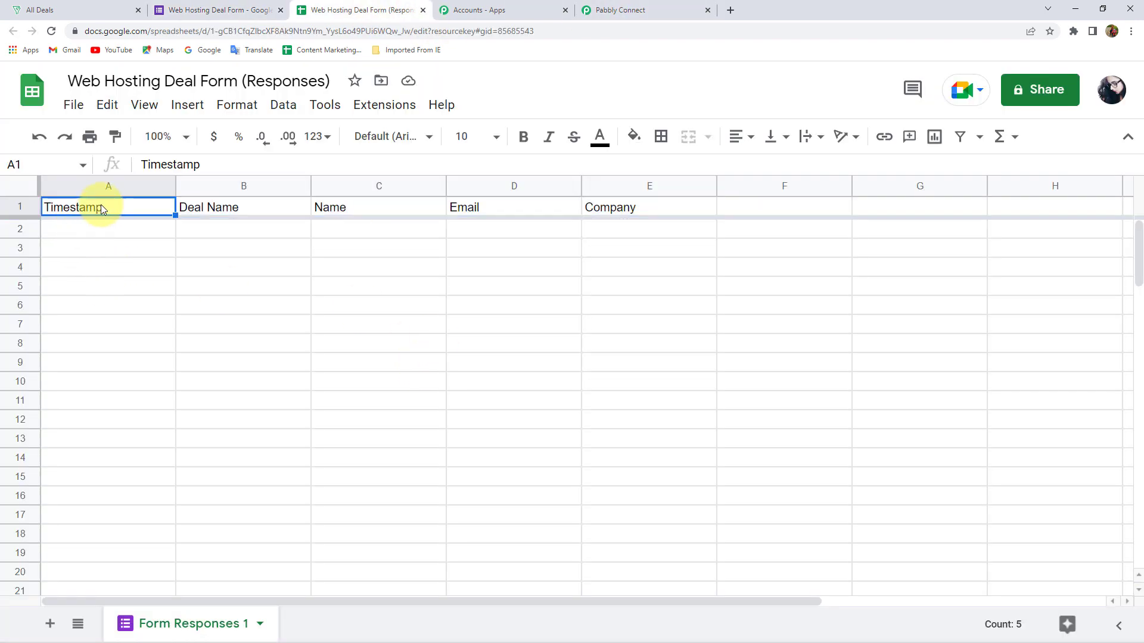
pyautogui.click(210, 210)
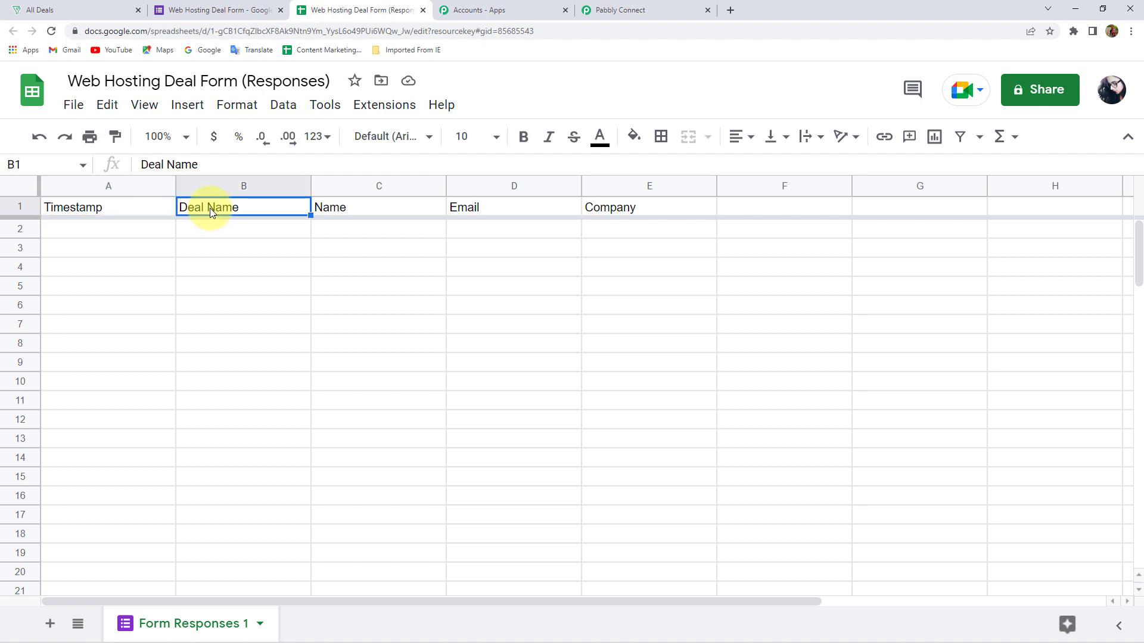
pyautogui.moveTo(71, 206); pyautogui.dragTo(656, 207)
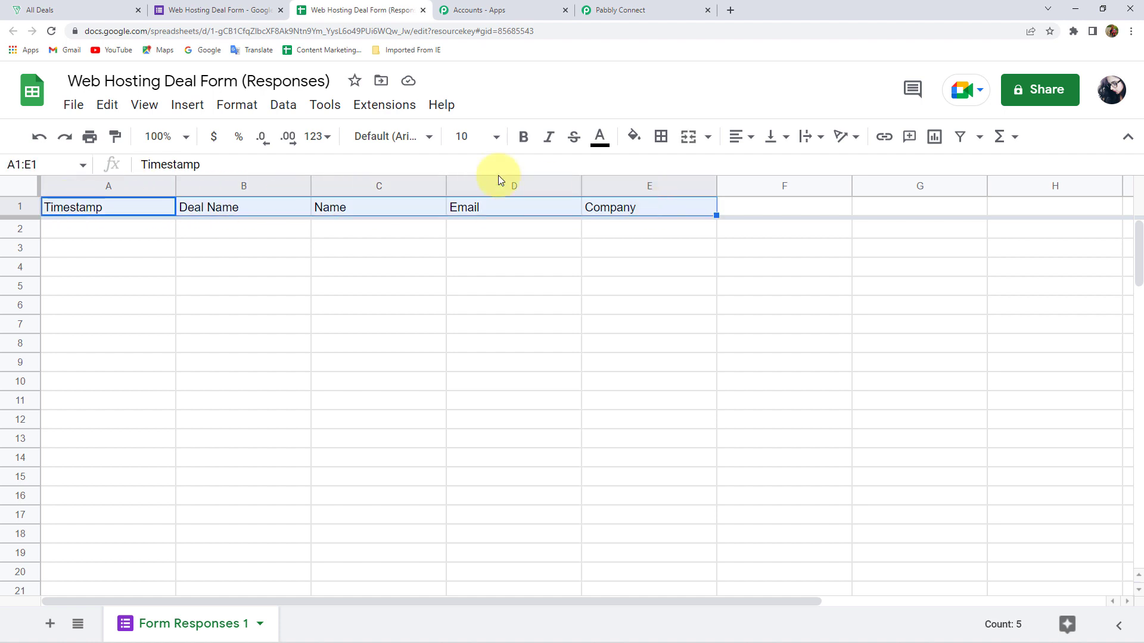
pyautogui.click(523, 136)
pyautogui.click(464, 137)
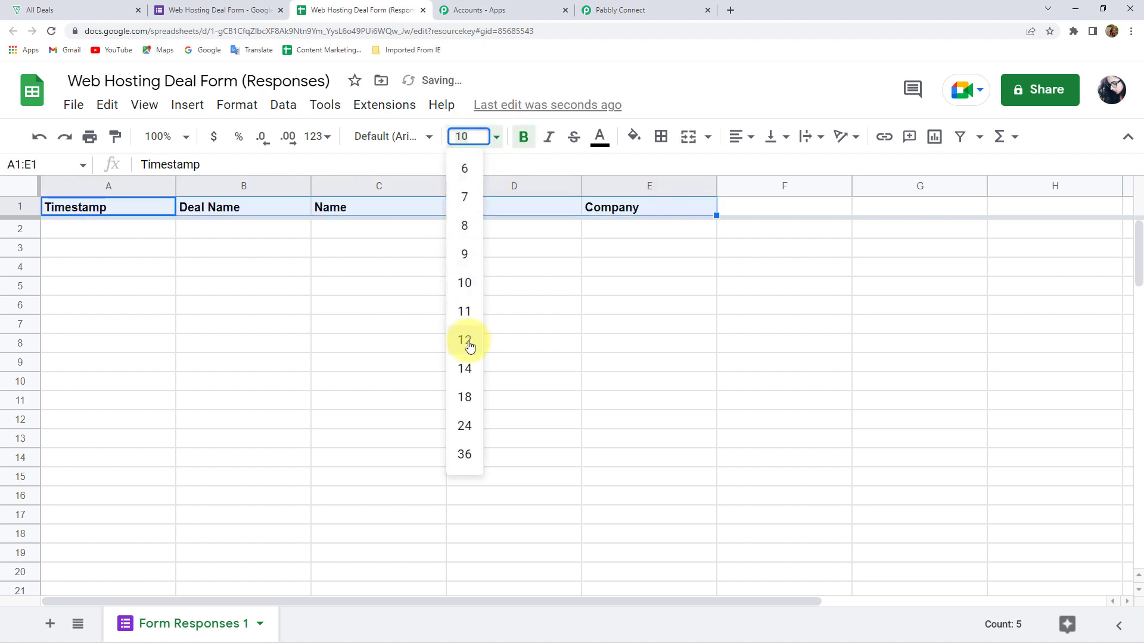
pyautogui.click(464, 340)
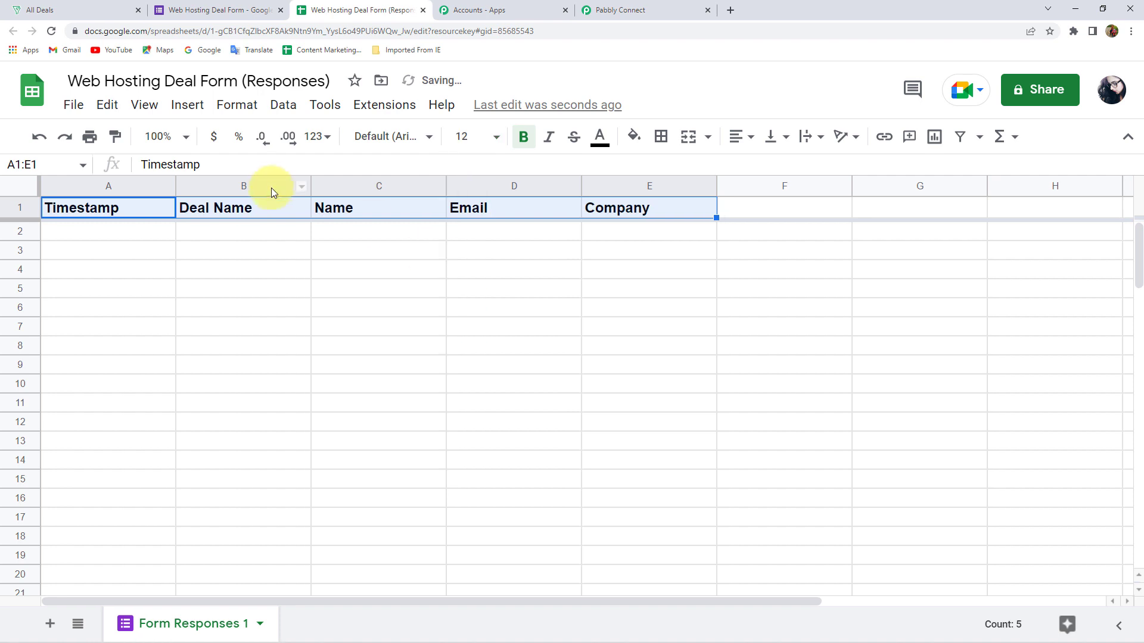
pyautogui.click(634, 137)
pyautogui.click(640, 325)
pyautogui.click(736, 136)
pyautogui.click(755, 164)
pyautogui.click(569, 235)
pyautogui.click(221, 291)
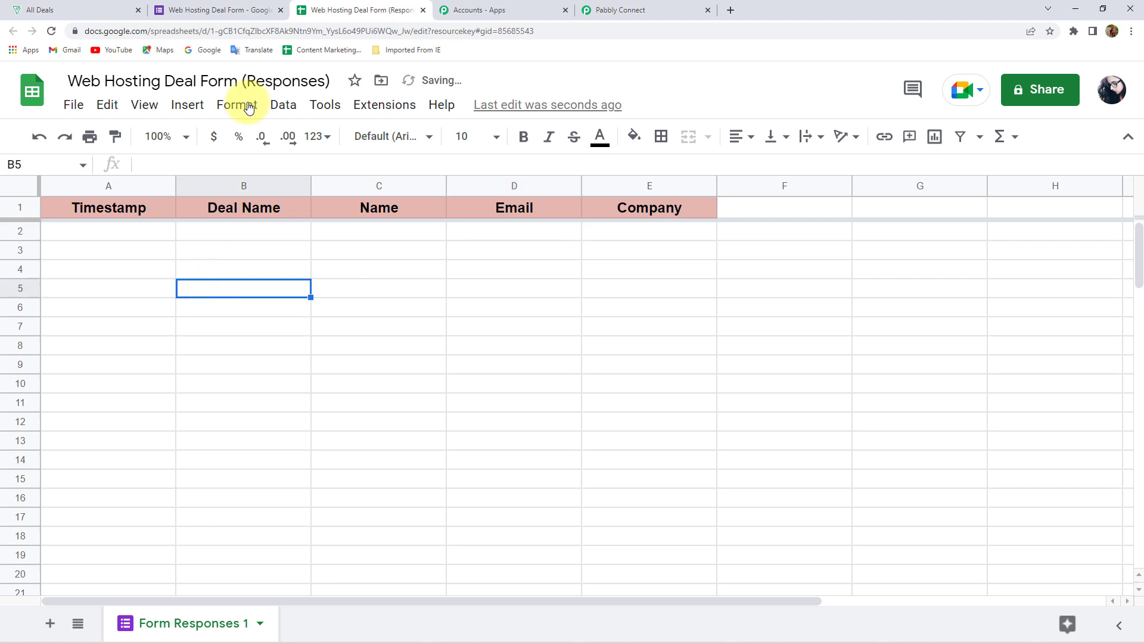
# Return to the Web Hosting Deal Form editor
pyautogui.click(226, 10)
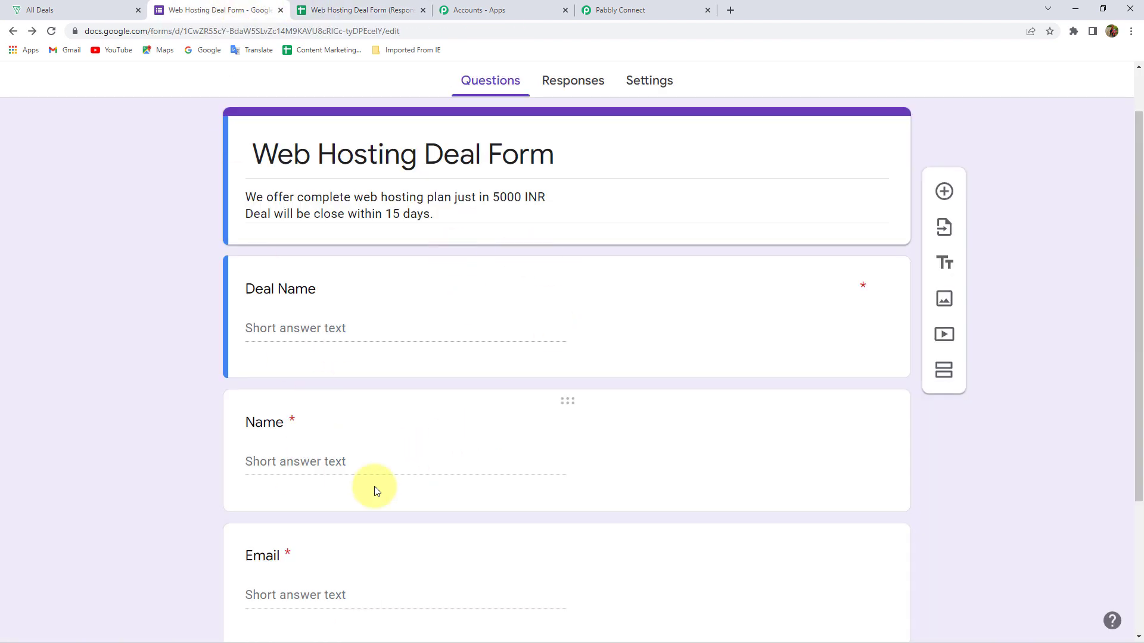
pyautogui.click(352, 7)
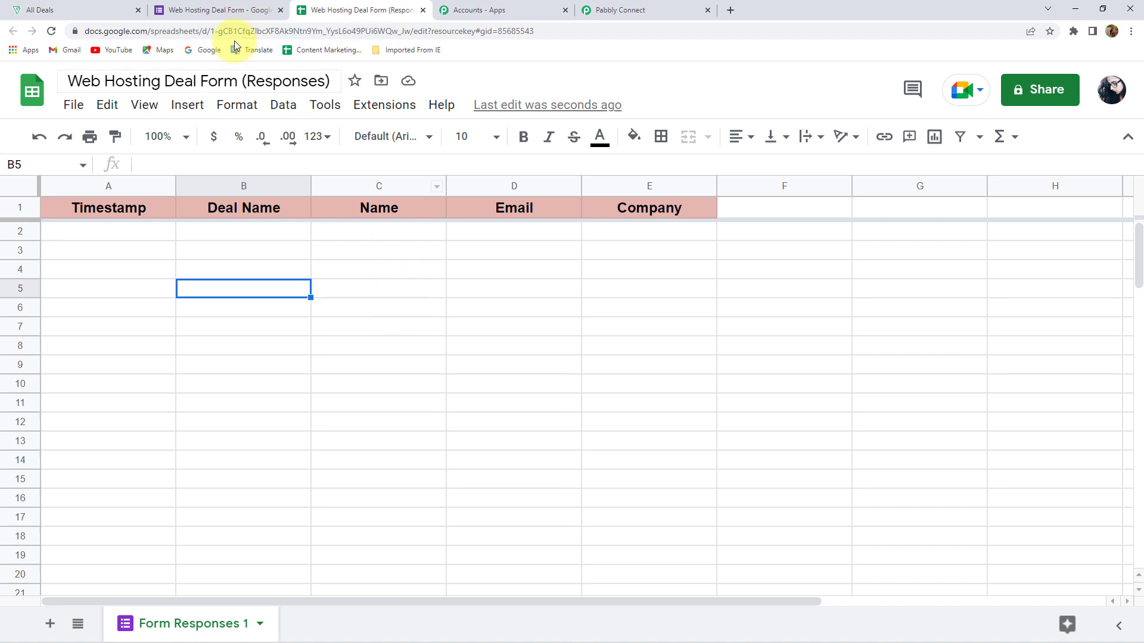
pyautogui.click(221, 7)
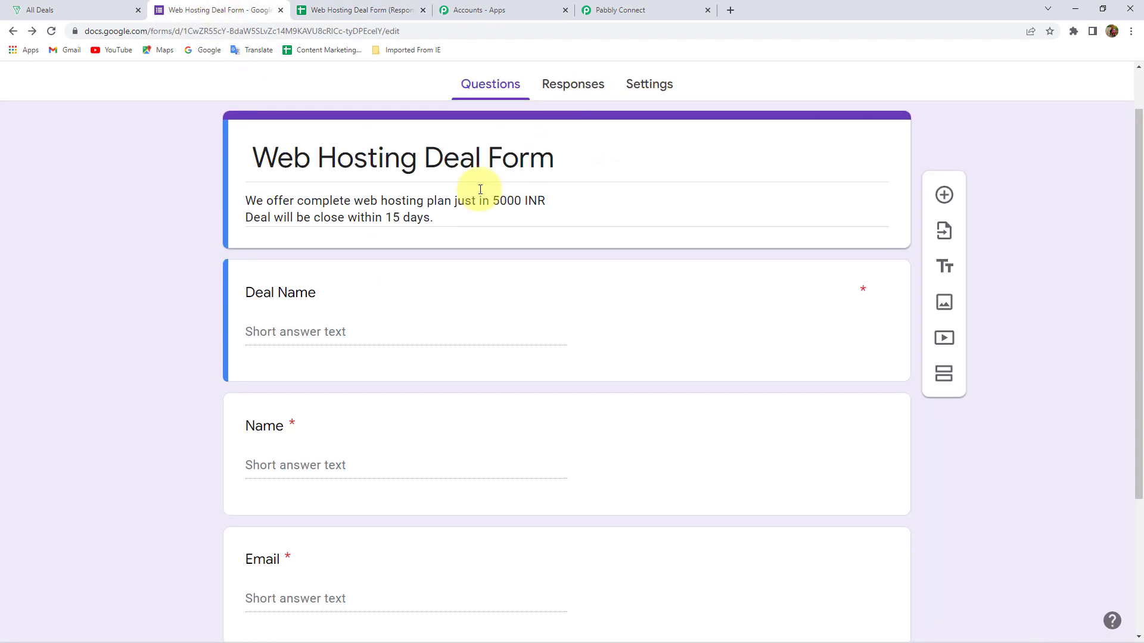
pyautogui.scroll(1, 492, 194)
# Copy the form's shareable link and load the live form in a new tab
pyautogui.click(994, 94)
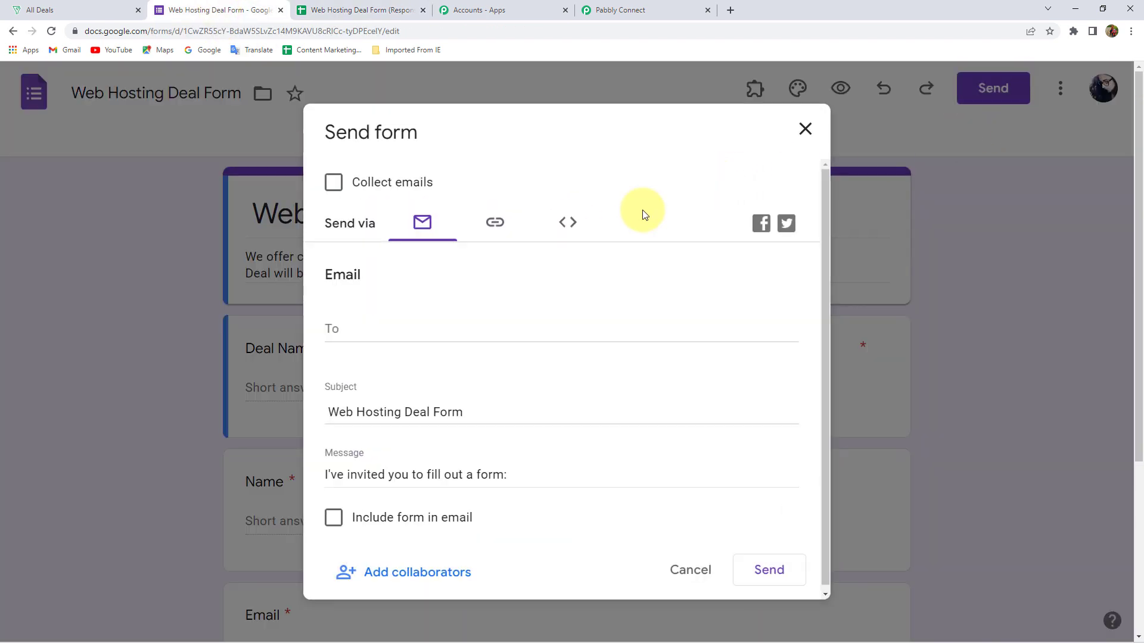
pyautogui.click(479, 221)
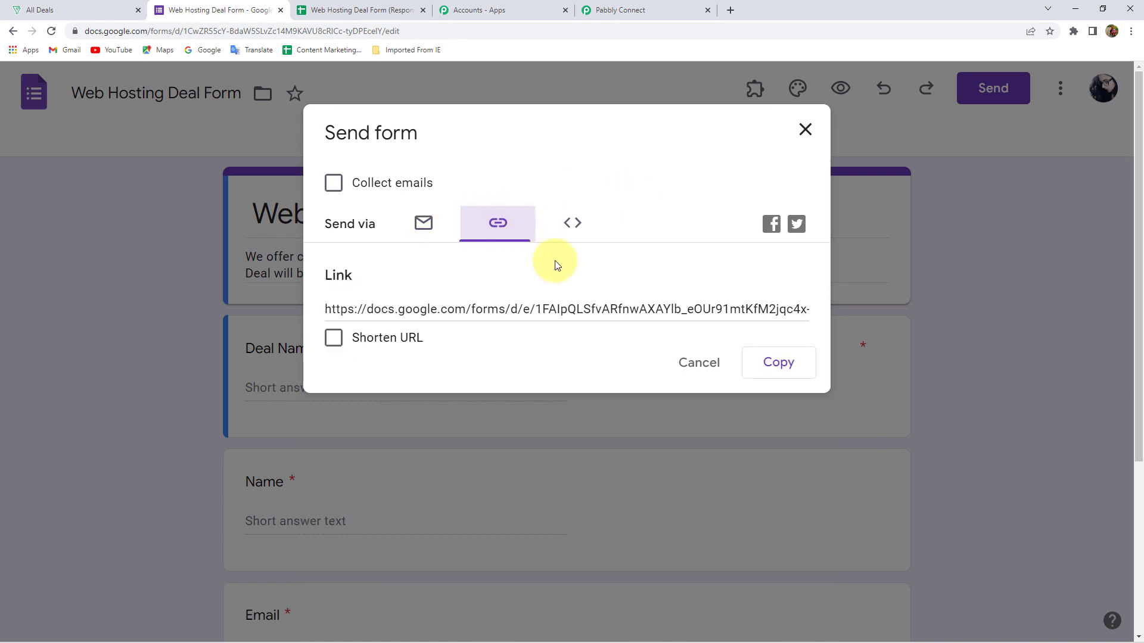
pyautogui.click(804, 365)
pyautogui.click(731, 11)
pyautogui.hotkey('ctrl', 'v')
pyautogui.press('Return')
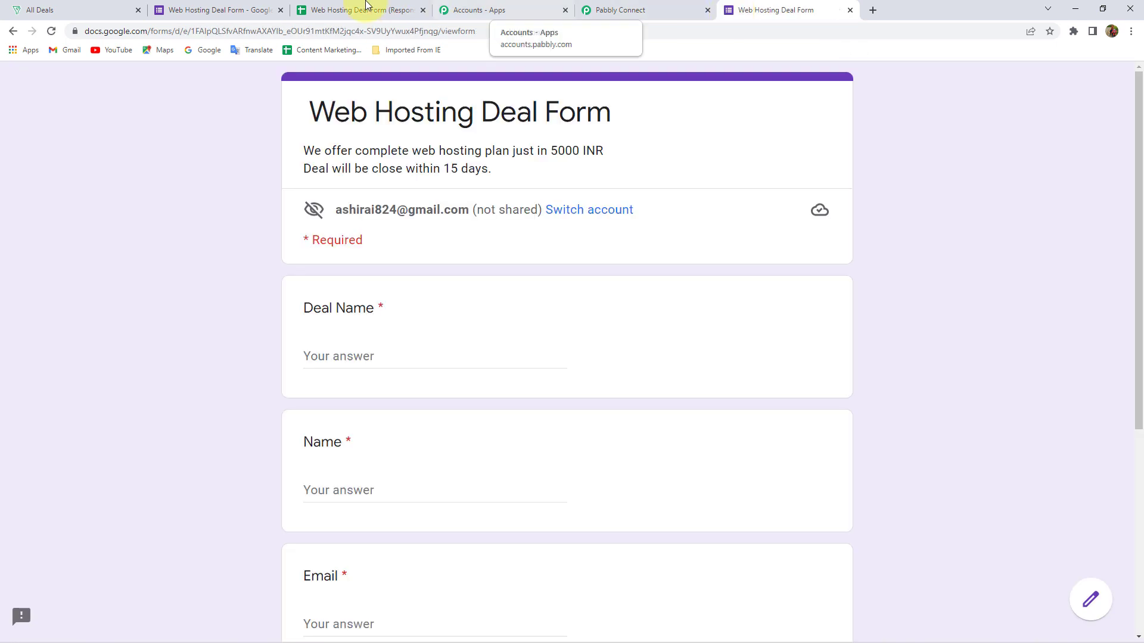
pyautogui.click(321, 10)
pyautogui.click(774, 10)
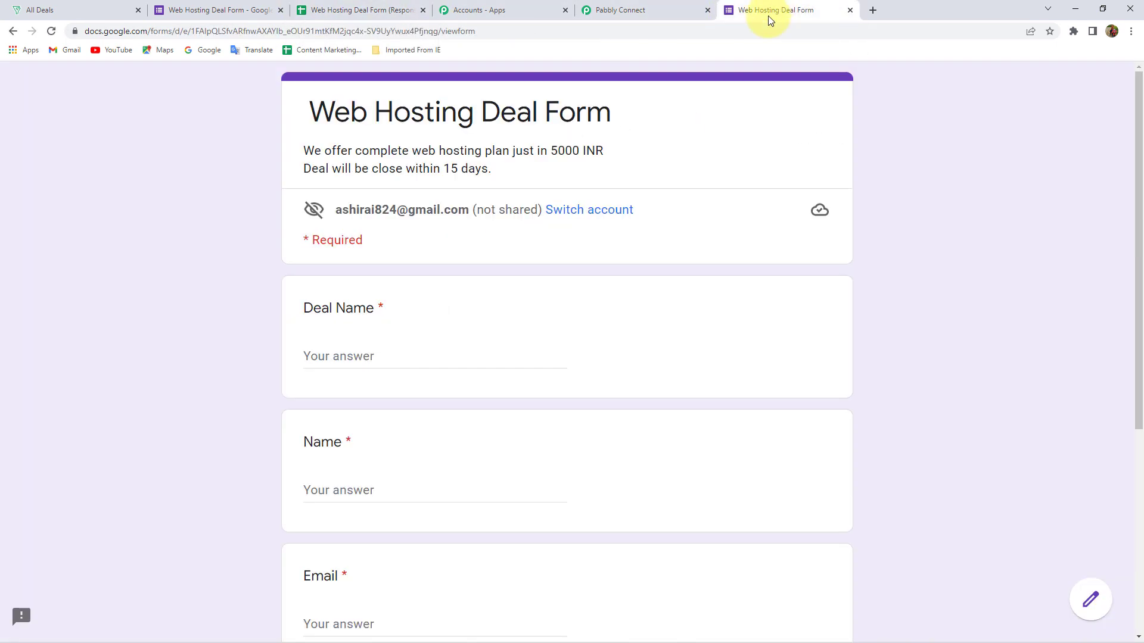
# Enter the deal name 'Audi Web Hosting Deal' on the live form
pyautogui.click(374, 357)
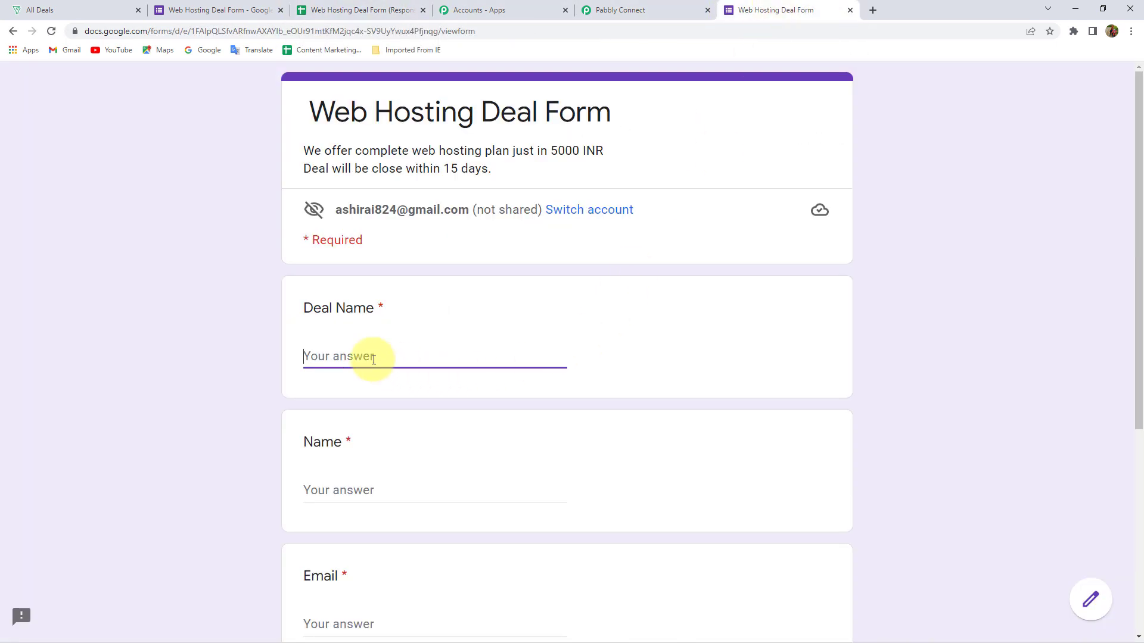
pyautogui.write('Audi Web Hosting Deal')
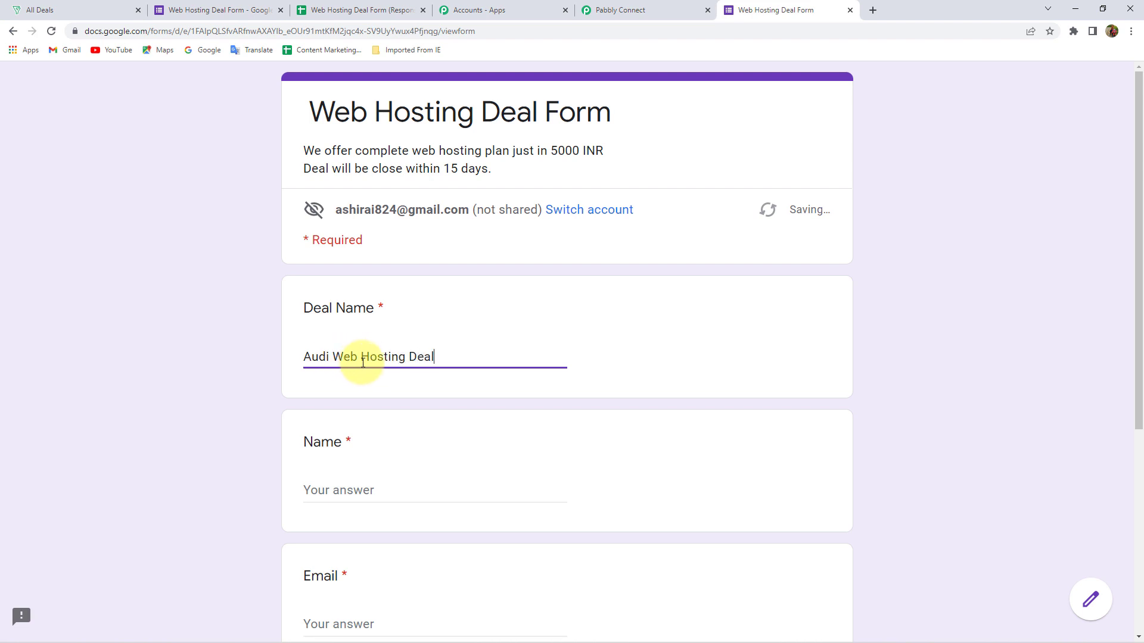
pyautogui.doubleClick(312, 359)
pyautogui.click(343, 364)
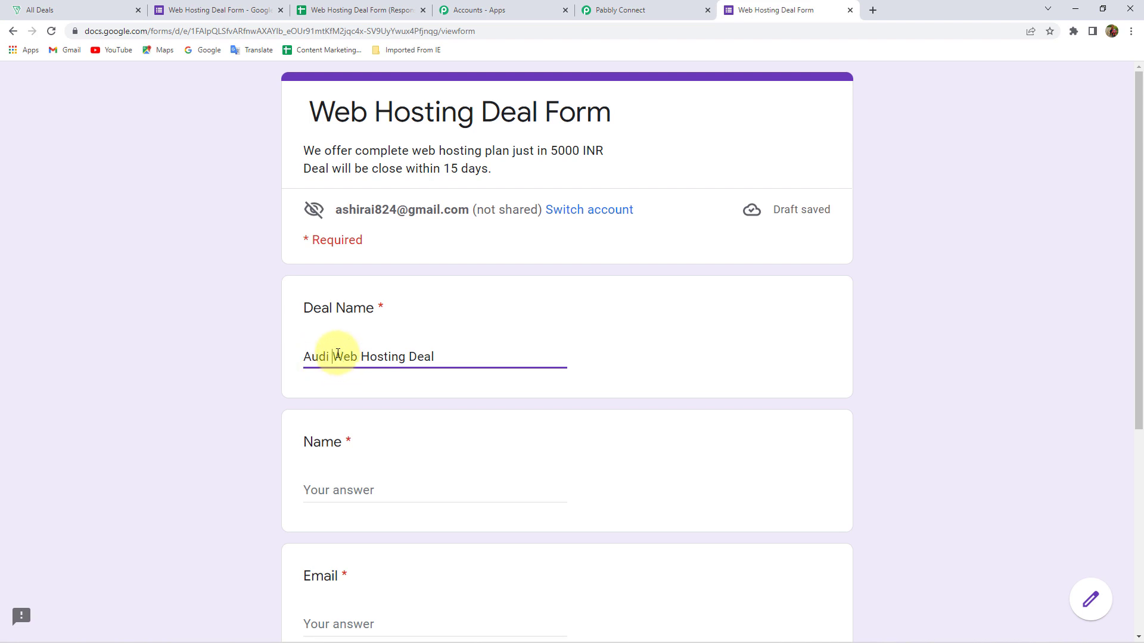
pyautogui.moveTo(337, 356); pyautogui.dragTo(442, 358)
pyautogui.click(345, 357)
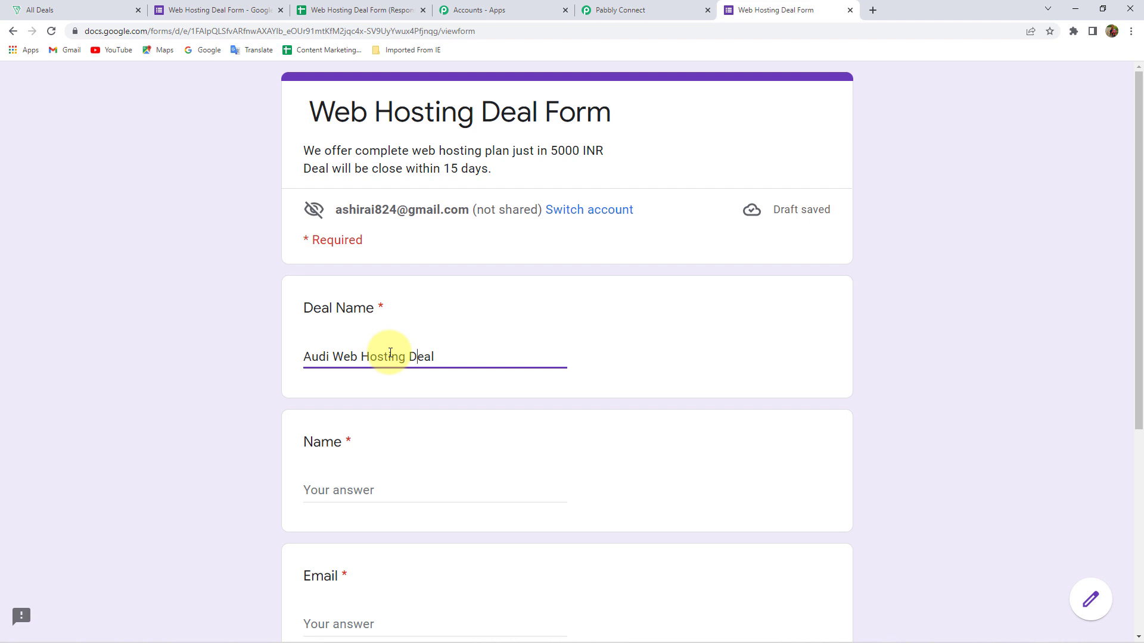
# Fill in the contact's name and e-mail address
pyautogui.click(362, 487)
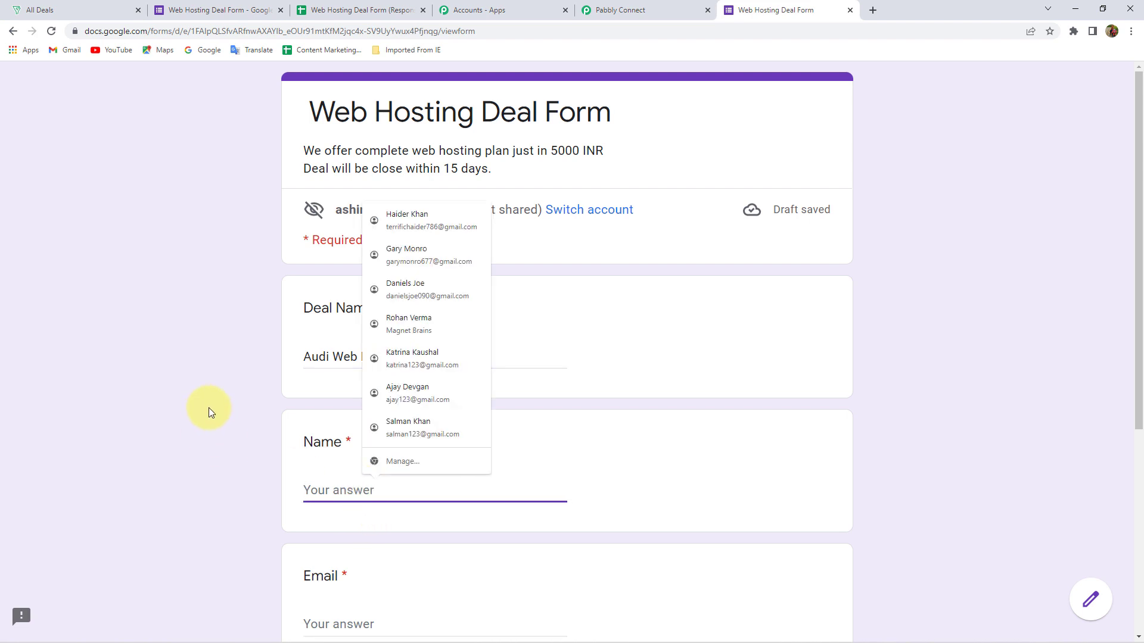
pyautogui.click(208, 407)
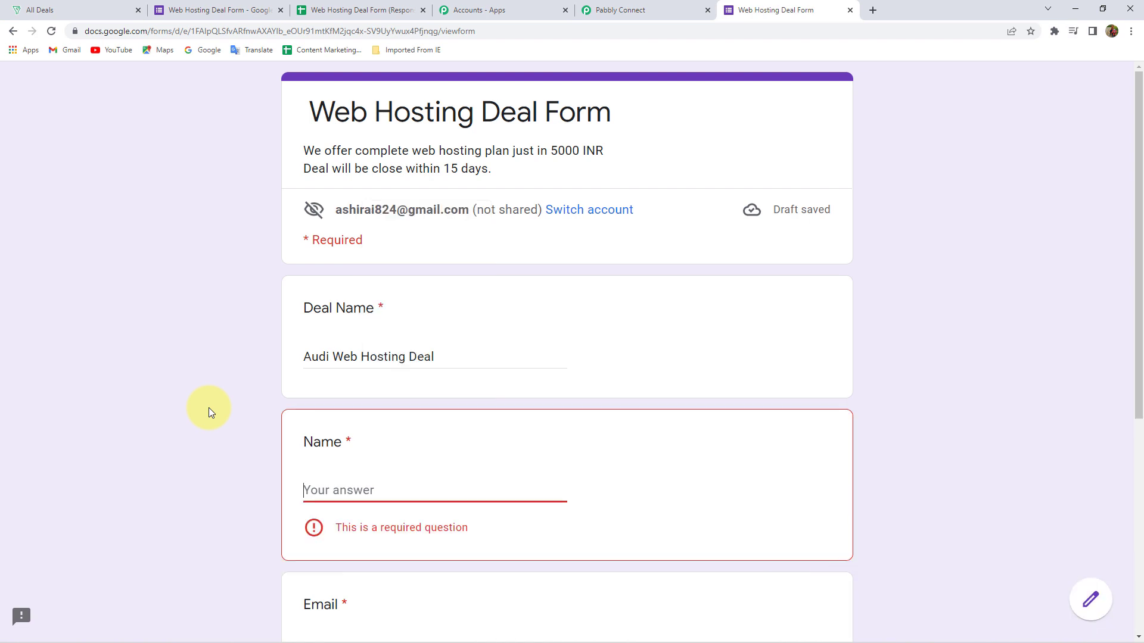
pyautogui.press('Tab')
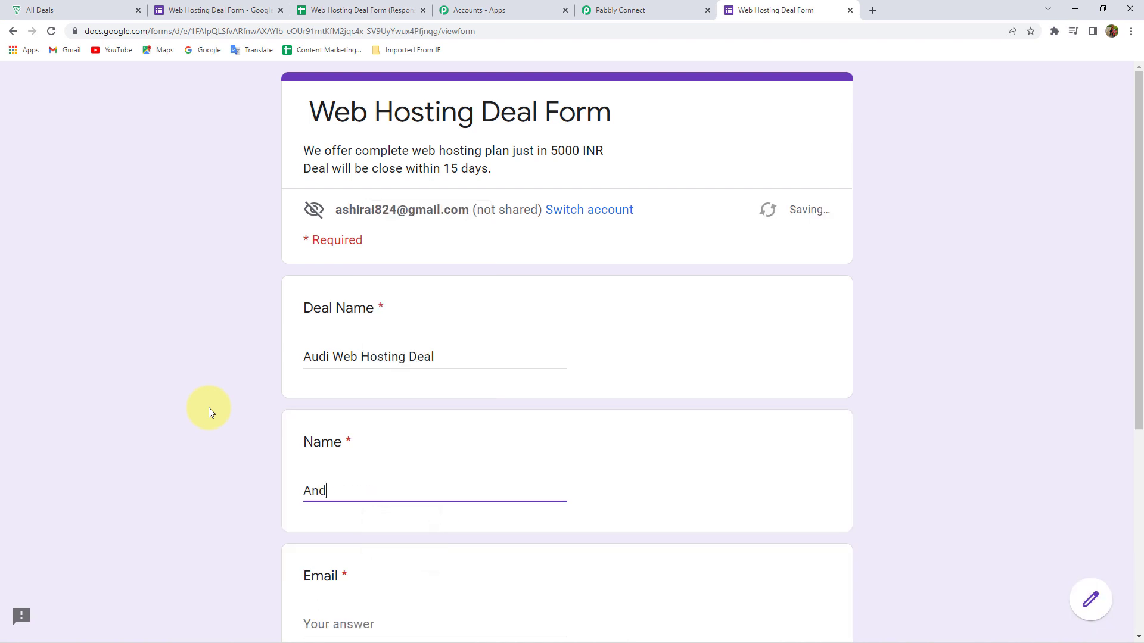
pyautogui.scroll(-3, 378, 444)
pyautogui.click(380, 444)
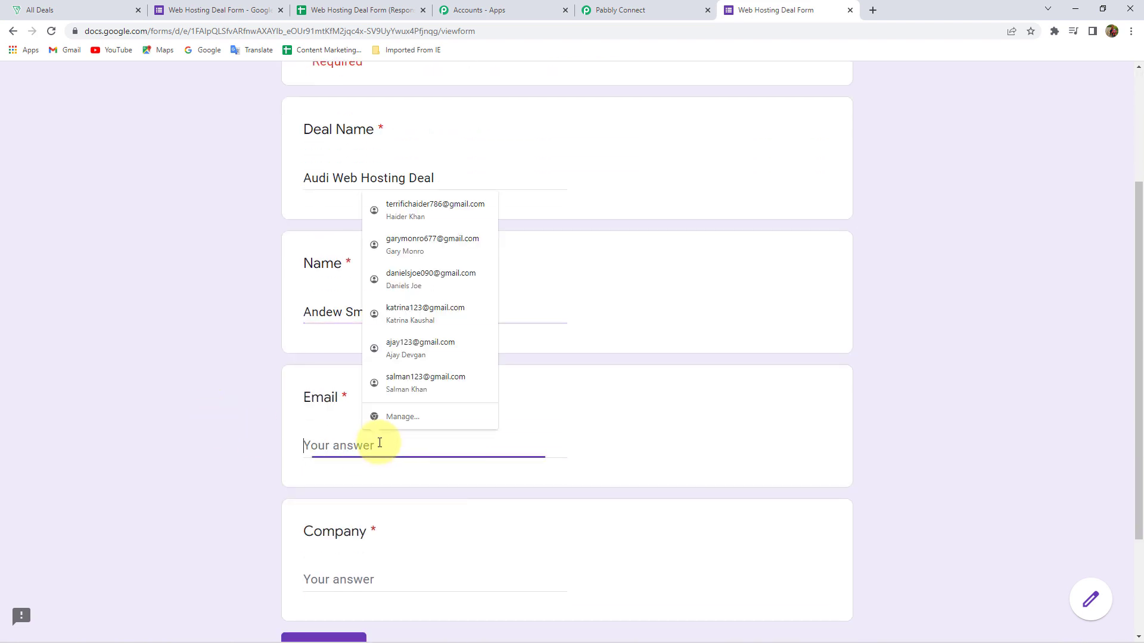
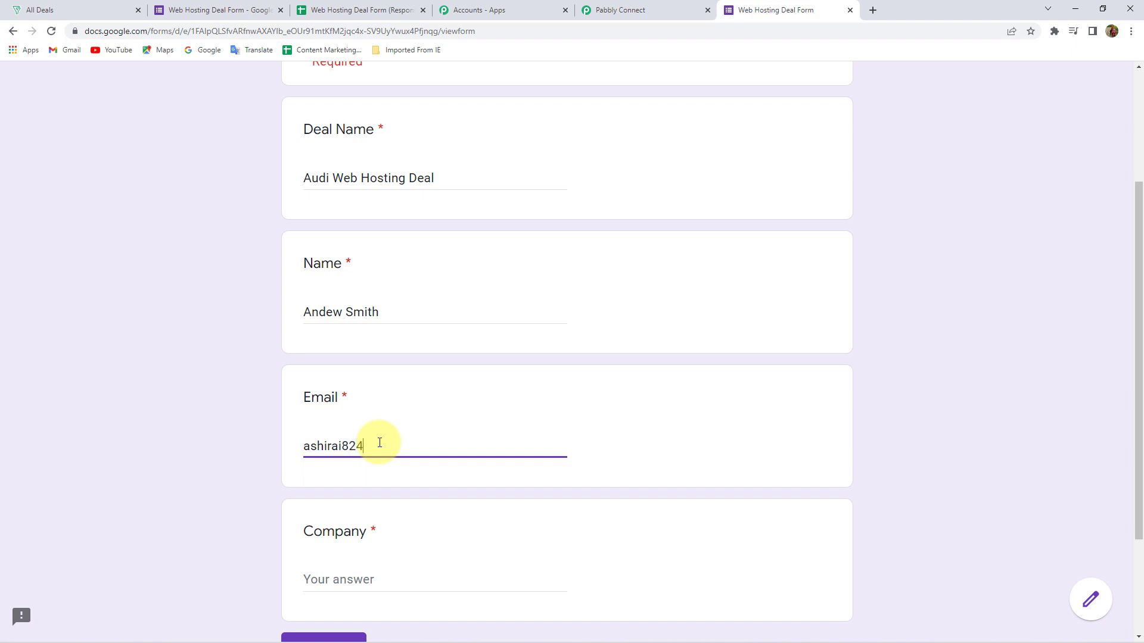
# Enter company Tesla, change the deal name to 'Tesla Web Hosting Deal', and submit
pyautogui.scroll(-2, 209, 450)
pyautogui.click(344, 460)
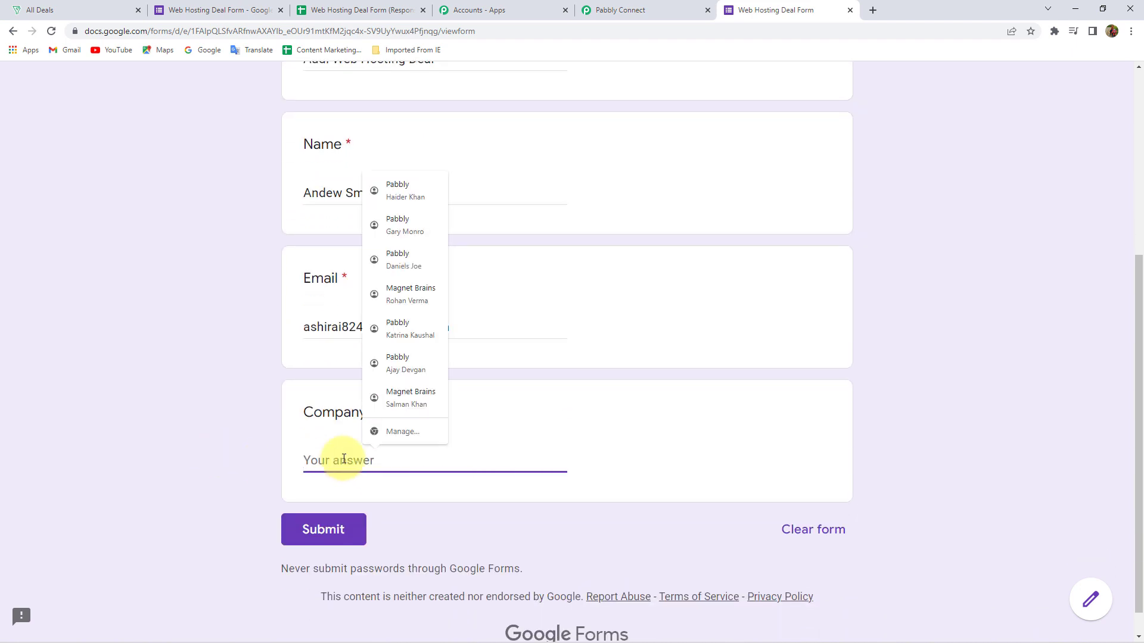
pyautogui.write('Audi')
pyautogui.press('BackSpace')
pyautogui.press('BackSpace')
pyautogui.press('BackSpace')
pyautogui.press('BackSpace')
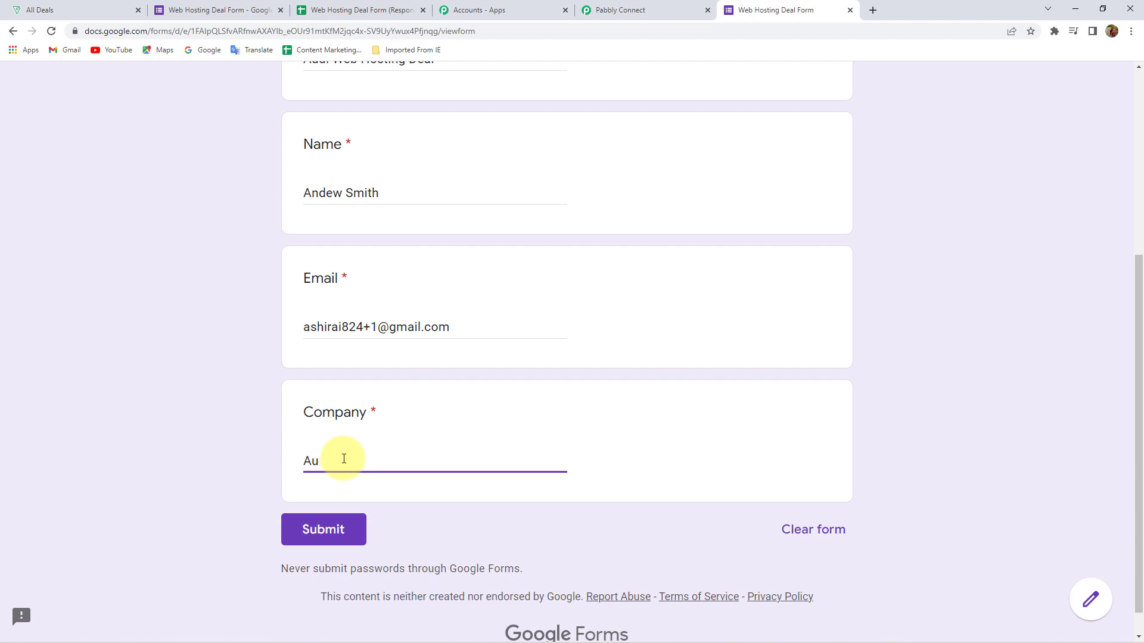
pyautogui.write('Tes')
pyautogui.write('ti')
pyautogui.scroll(5, 328, 455)
pyautogui.moveTo(333, 357); pyautogui.dragTo(305, 357)
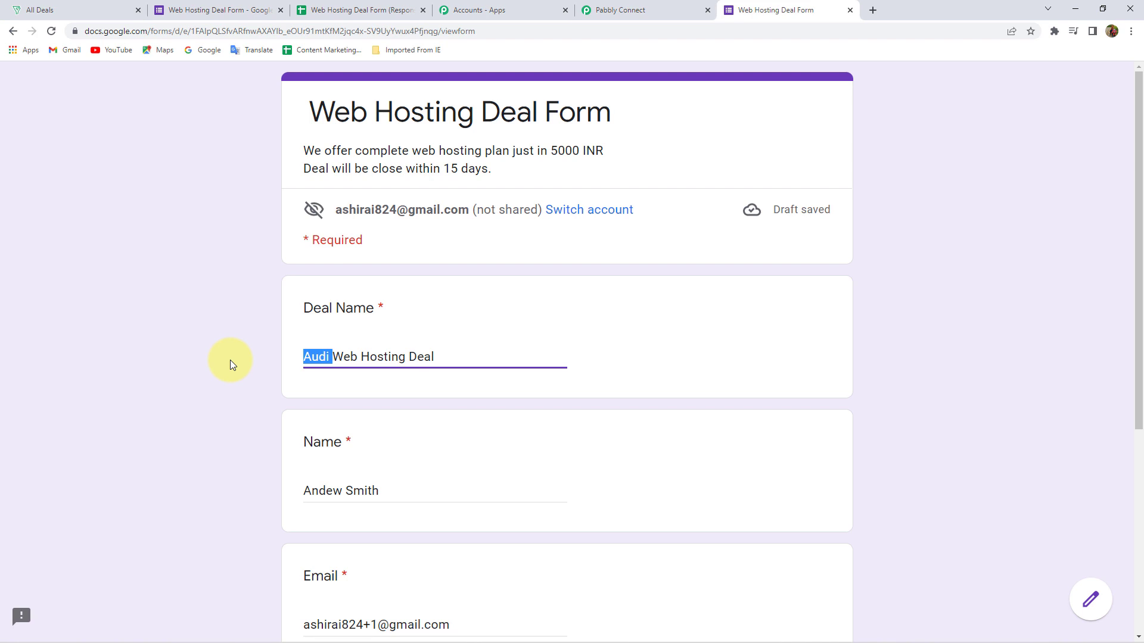
pyautogui.write('Tesla')
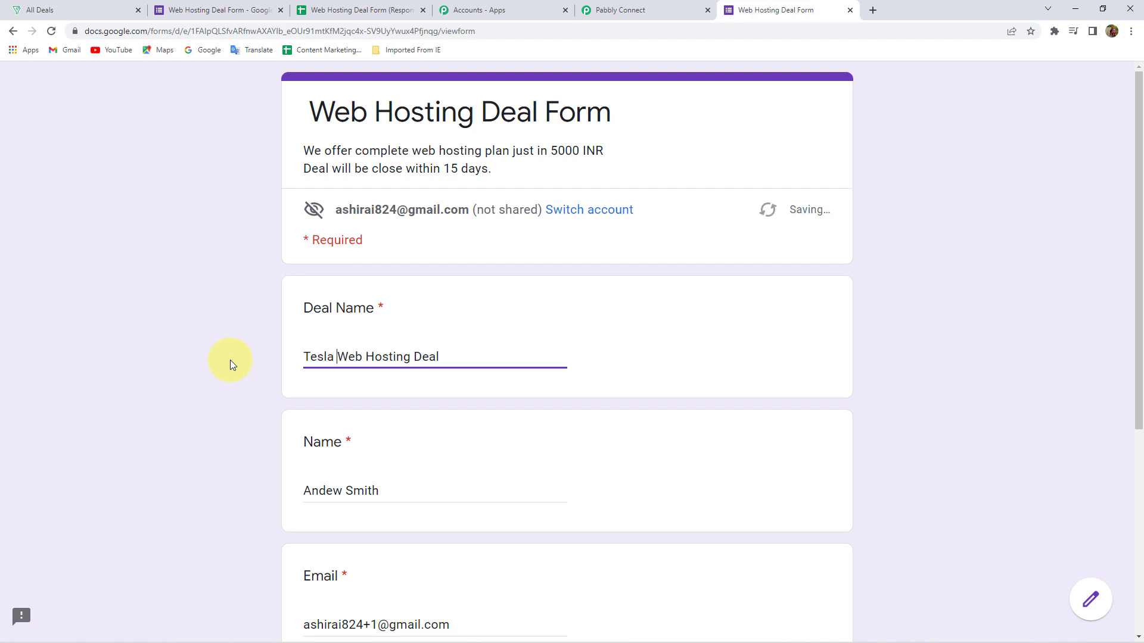
pyautogui.scroll(-5, 230, 360)
pyautogui.scroll(1, 202, 384)
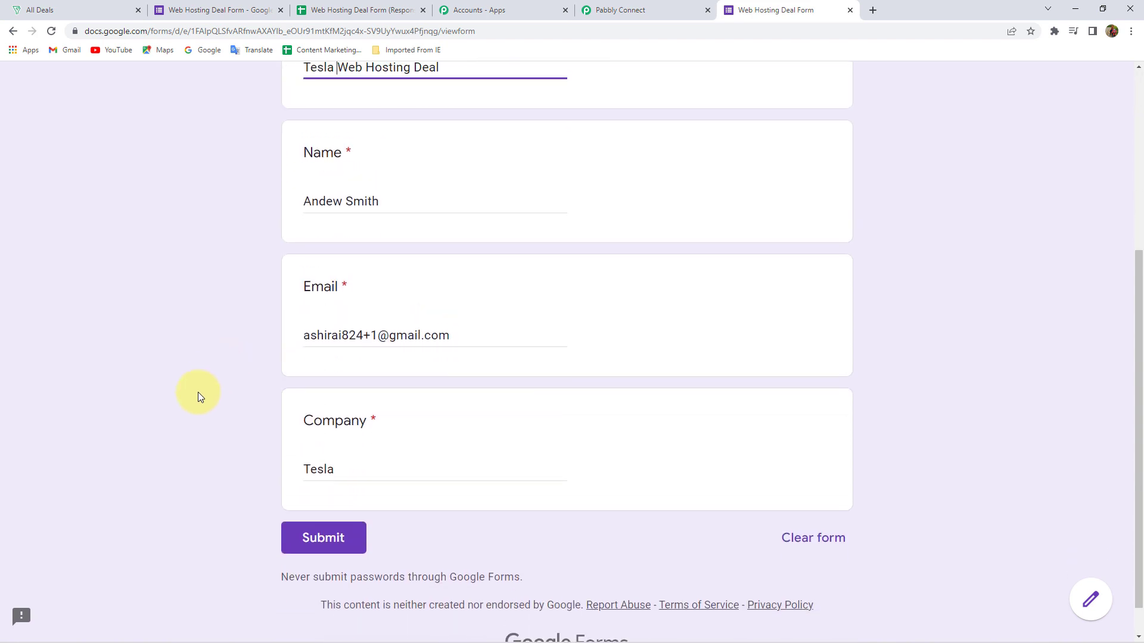
pyautogui.click(320, 557)
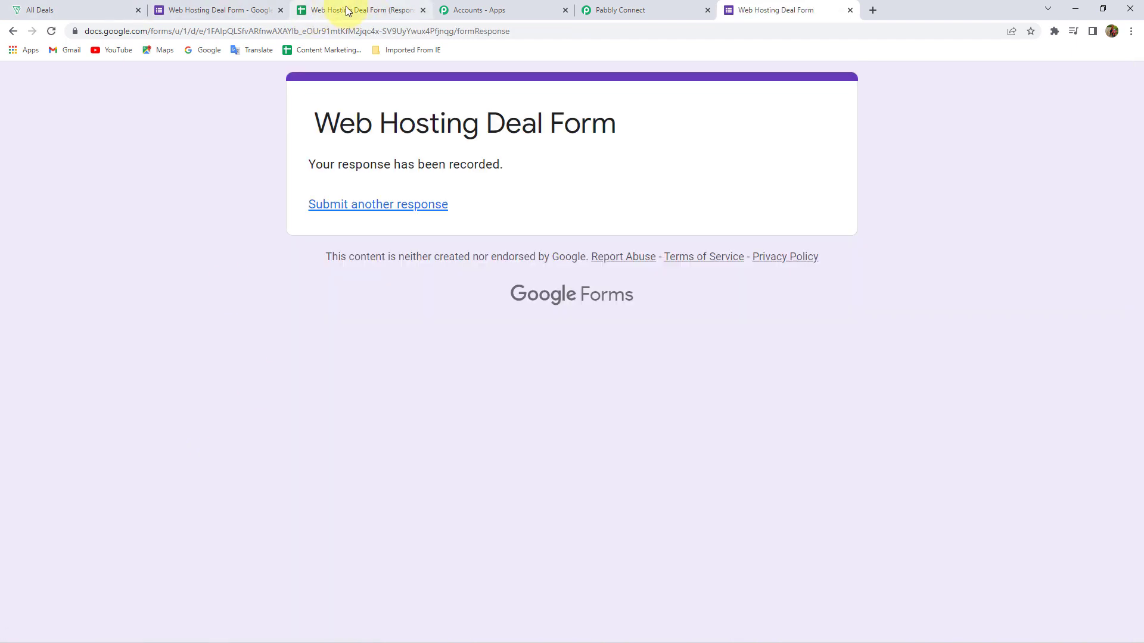
# Widen the Deal Name and Email columns and check the Tesla response in row 2
pyautogui.click(339, 10)
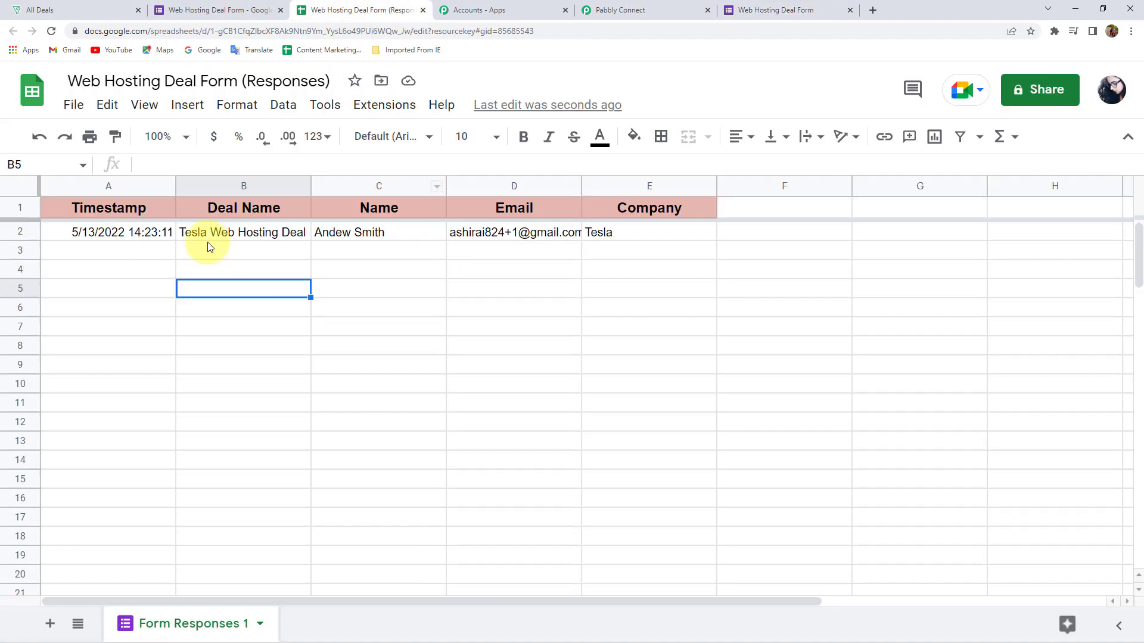
pyautogui.moveTo(309, 184); pyautogui.dragTo(333, 184)
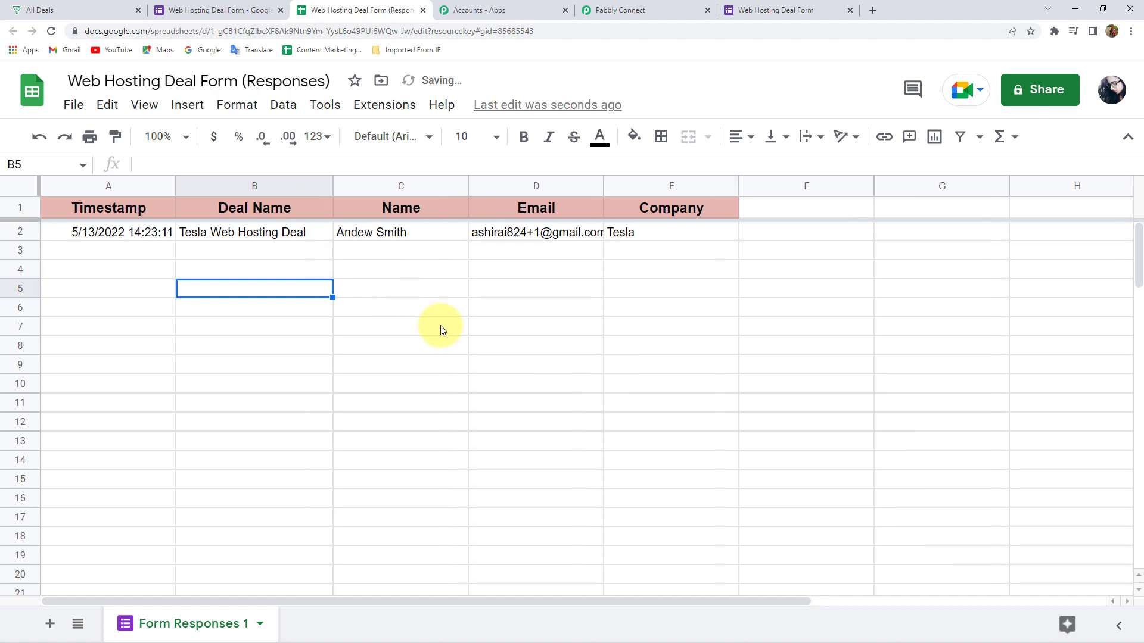
pyautogui.click(472, 322)
pyautogui.click(267, 239)
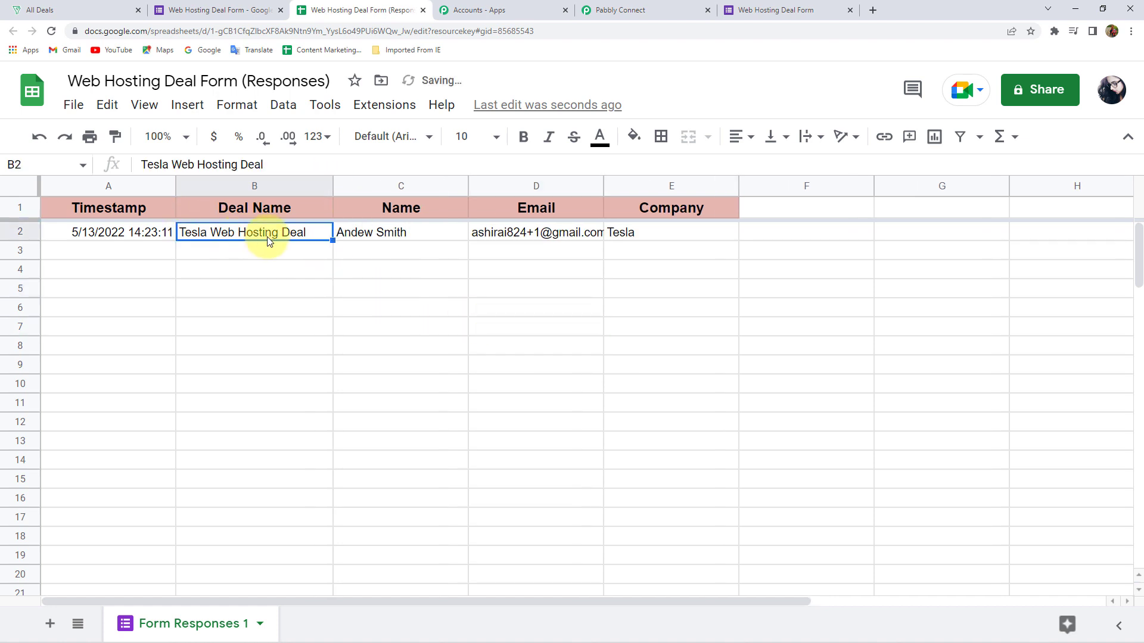
pyautogui.click(402, 241)
pyautogui.click(566, 240)
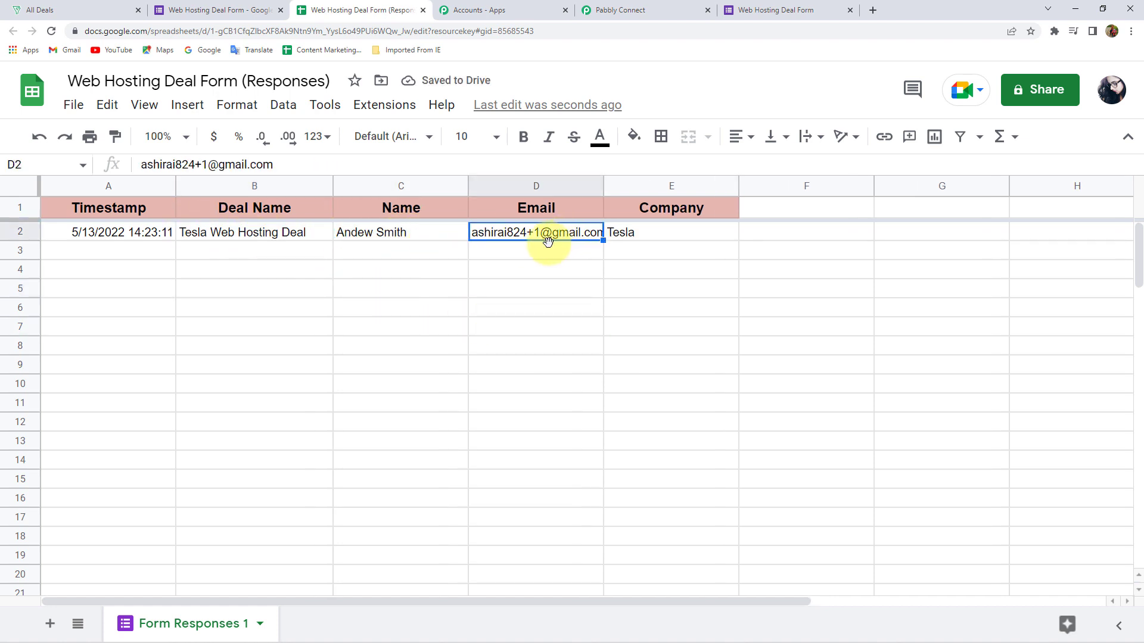
pyautogui.click(649, 233)
pyautogui.moveTo(605, 184); pyautogui.dragTo(625, 185)
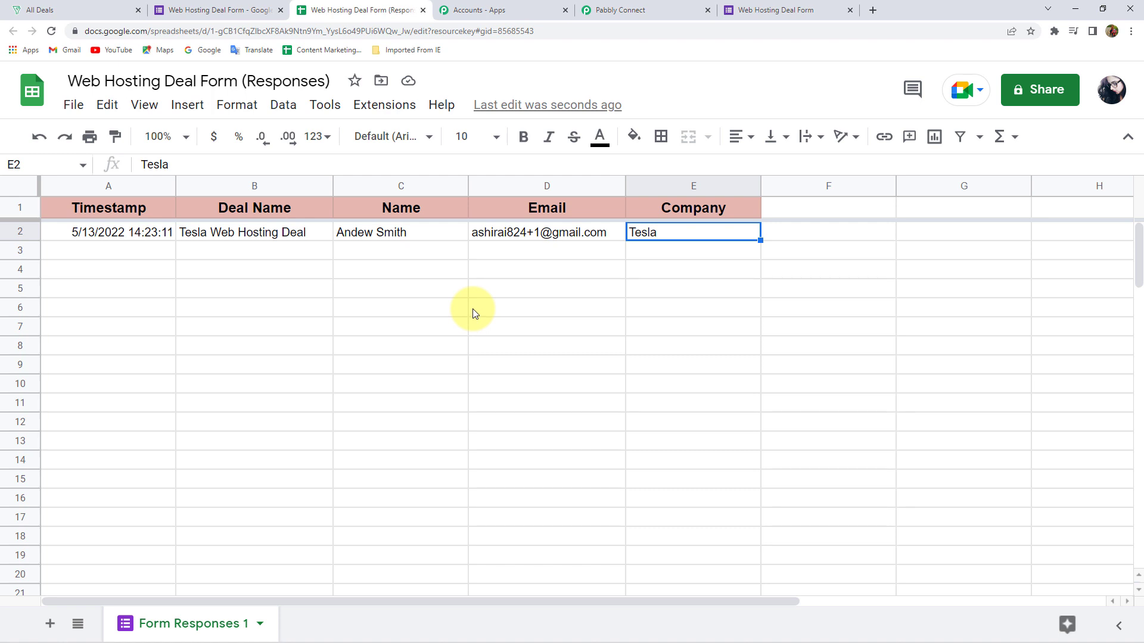
pyautogui.click(384, 106)
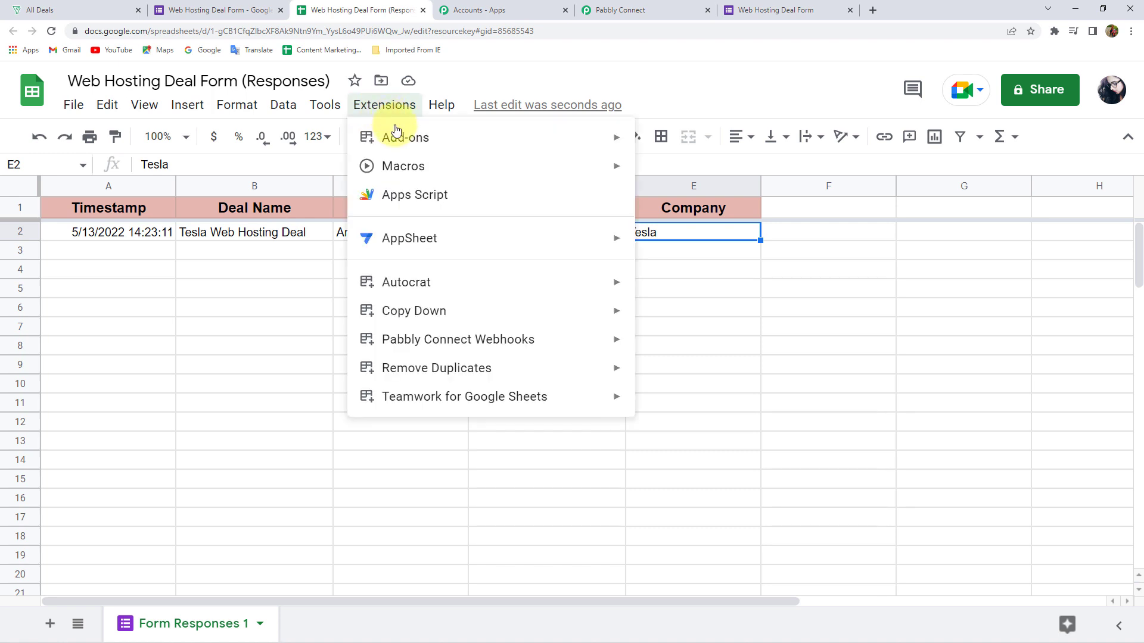
# Search the Marketplace for Pabbly Connect Webhooks, confirm it's installed, and close it
pyautogui.moveTo(393, 137)
pyautogui.click(774, 145)
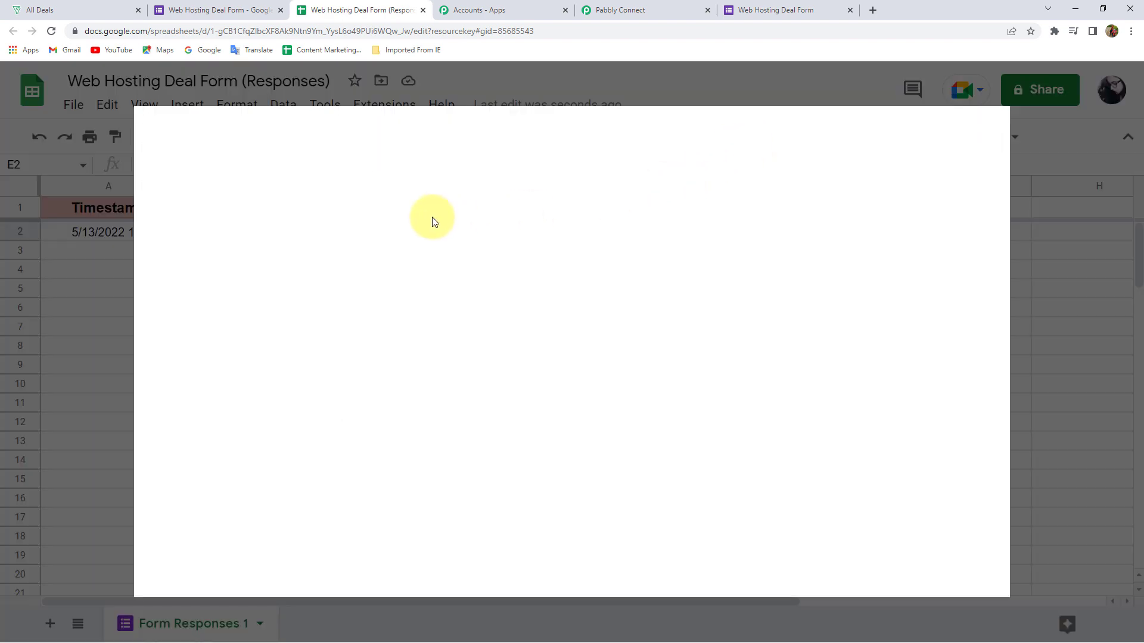
pyautogui.click(618, 141)
pyautogui.write('Pabbly')
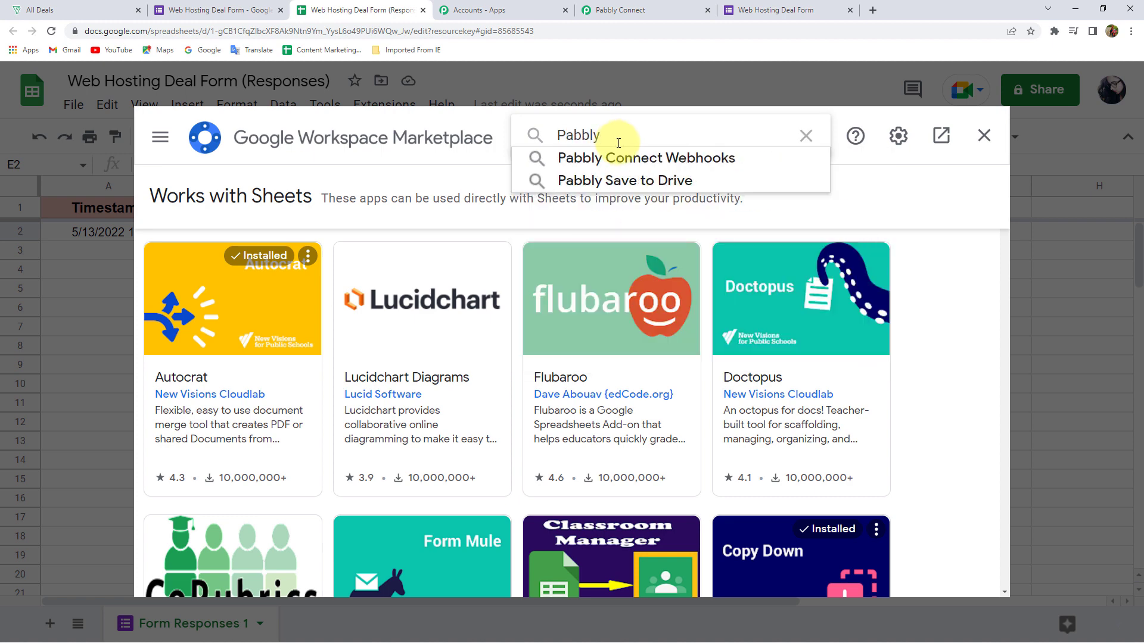
pyautogui.click(615, 159)
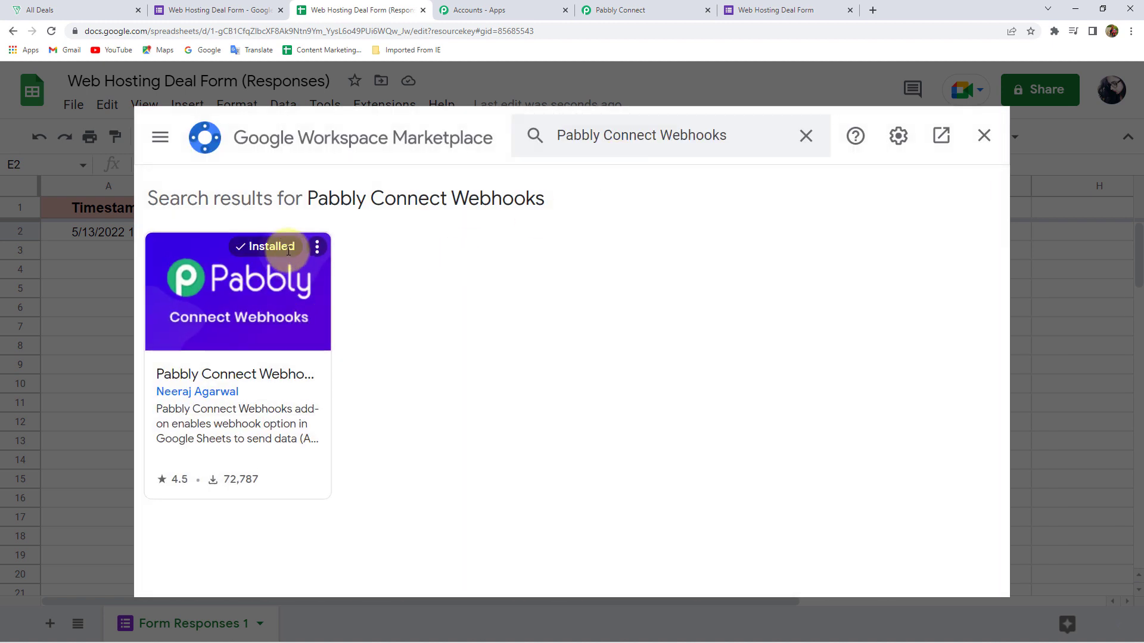
pyautogui.doubleClick(271, 246)
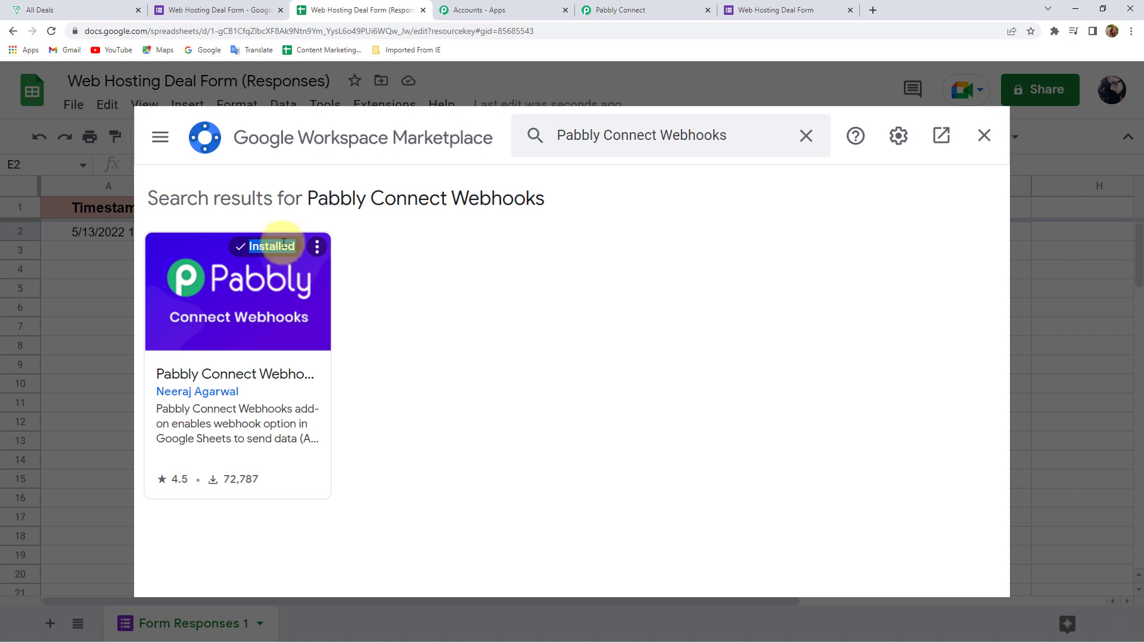
pyautogui.click(384, 257)
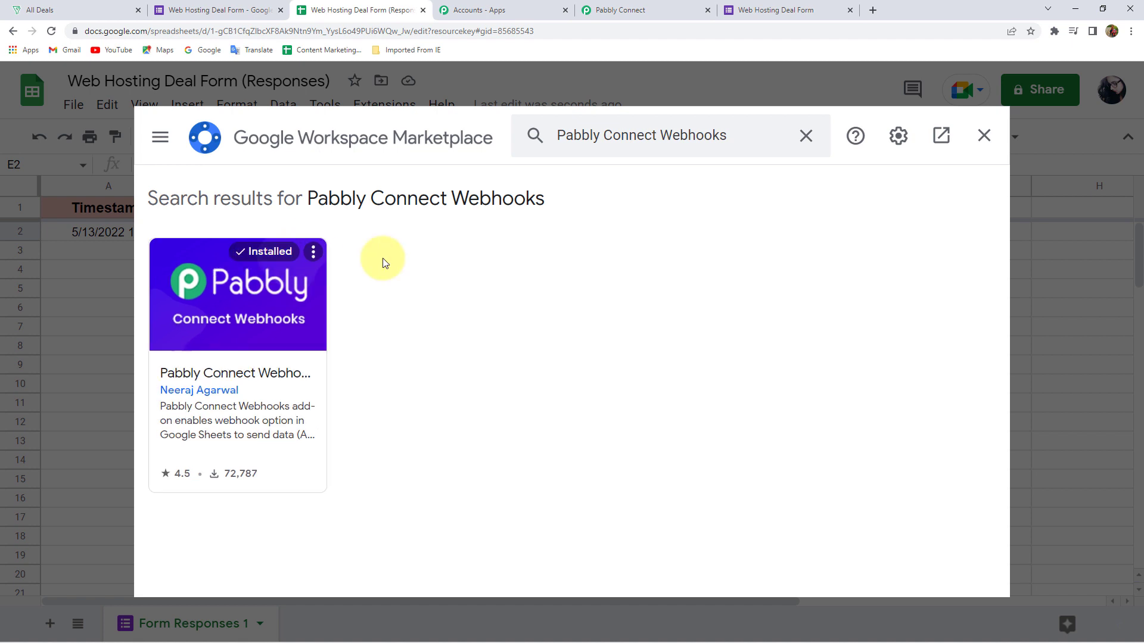
pyautogui.click(980, 146)
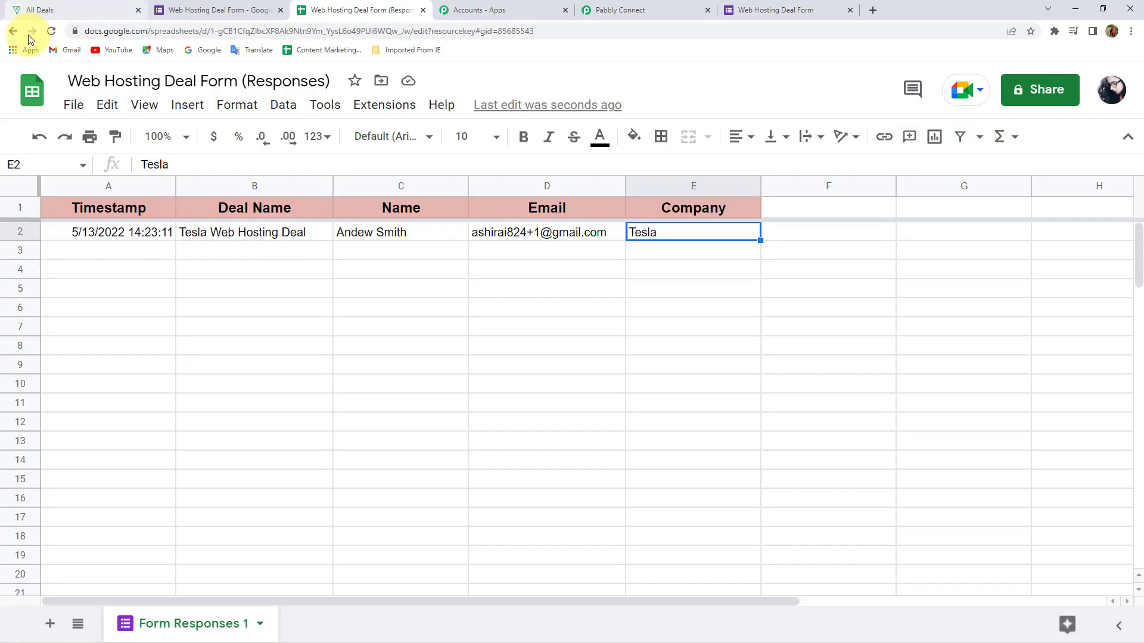
pyautogui.click(52, 31)
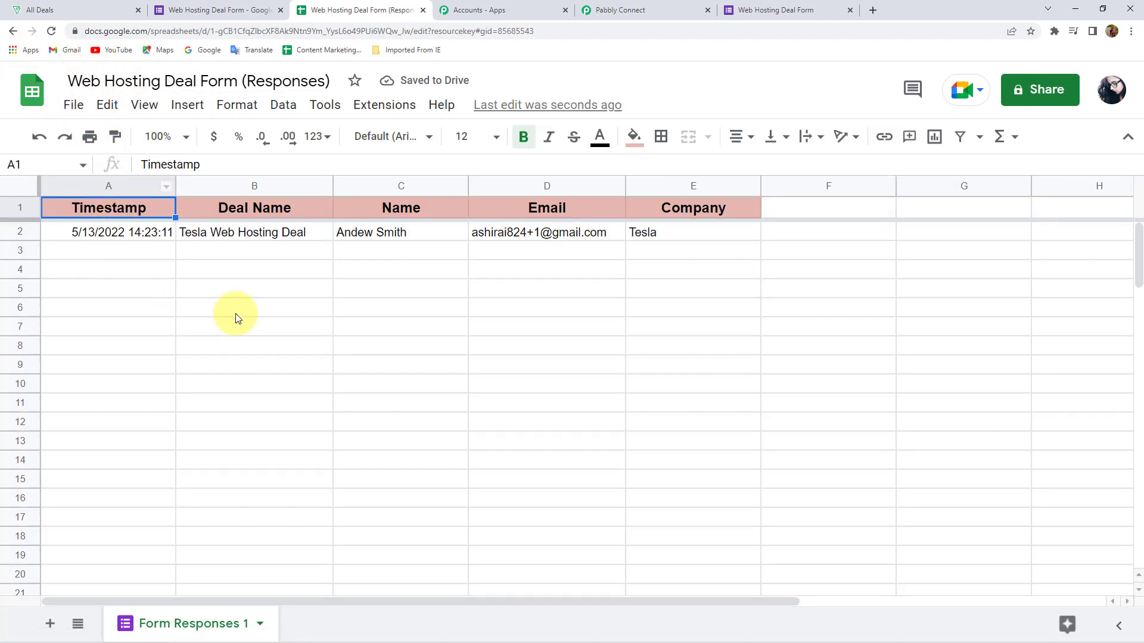
pyautogui.click(396, 106)
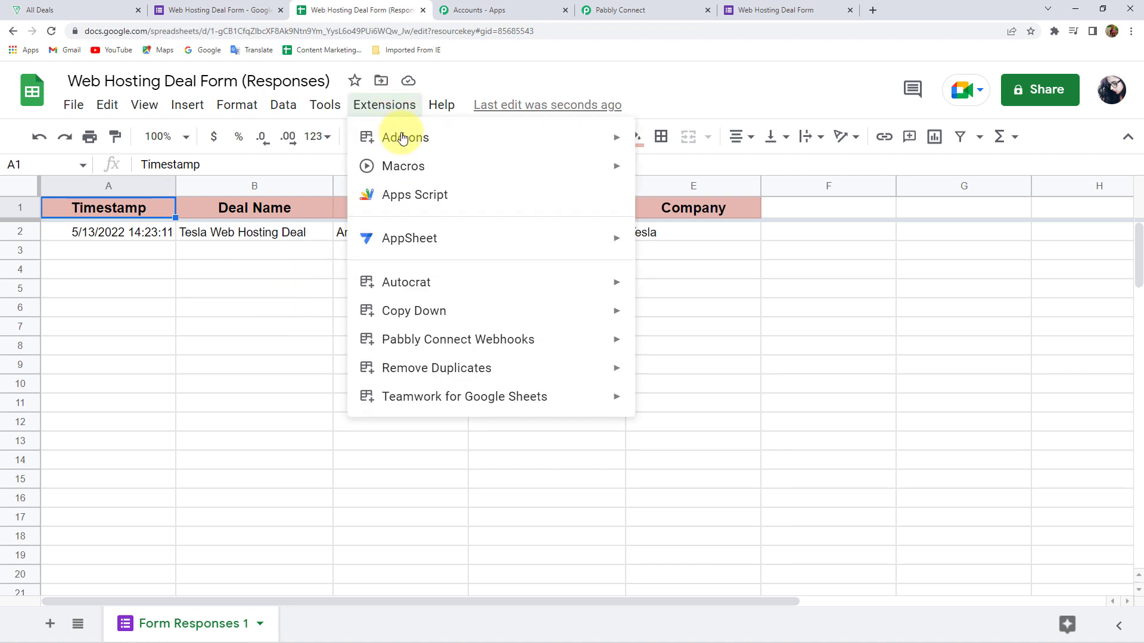
pyautogui.moveTo(398, 337)
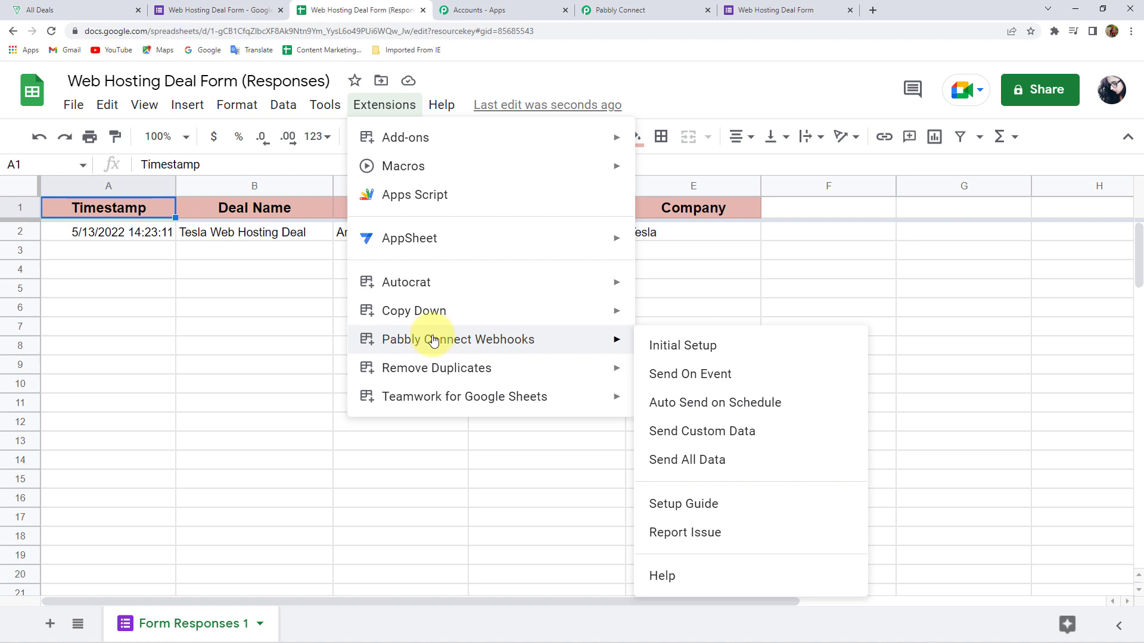
pyautogui.click(672, 352)
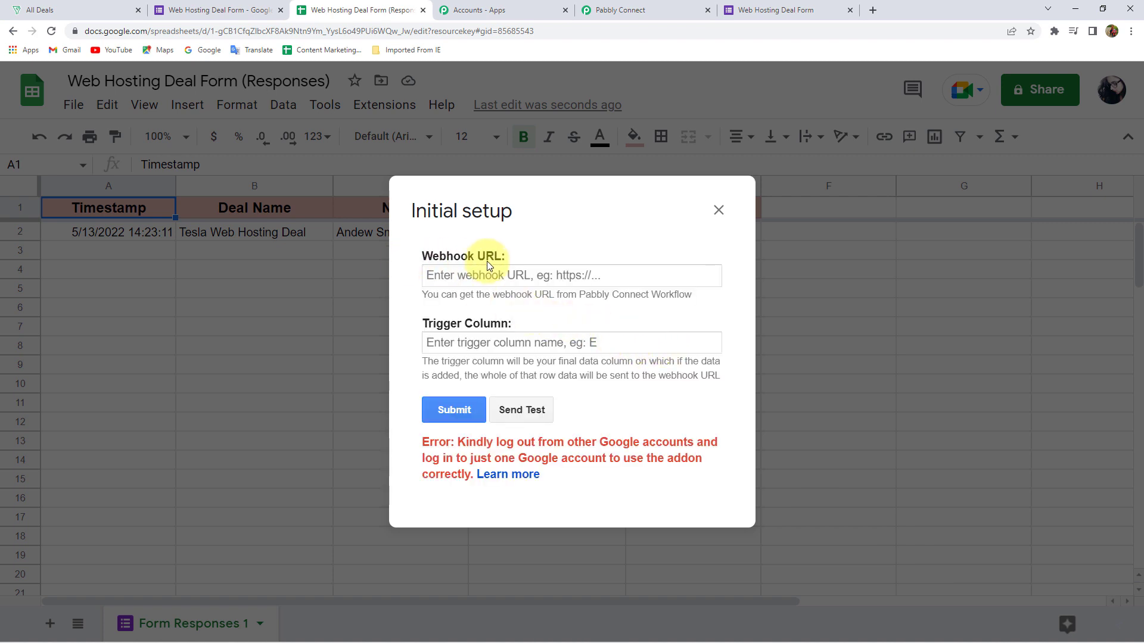
pyautogui.doubleClick(463, 442)
pyautogui.click(464, 443)
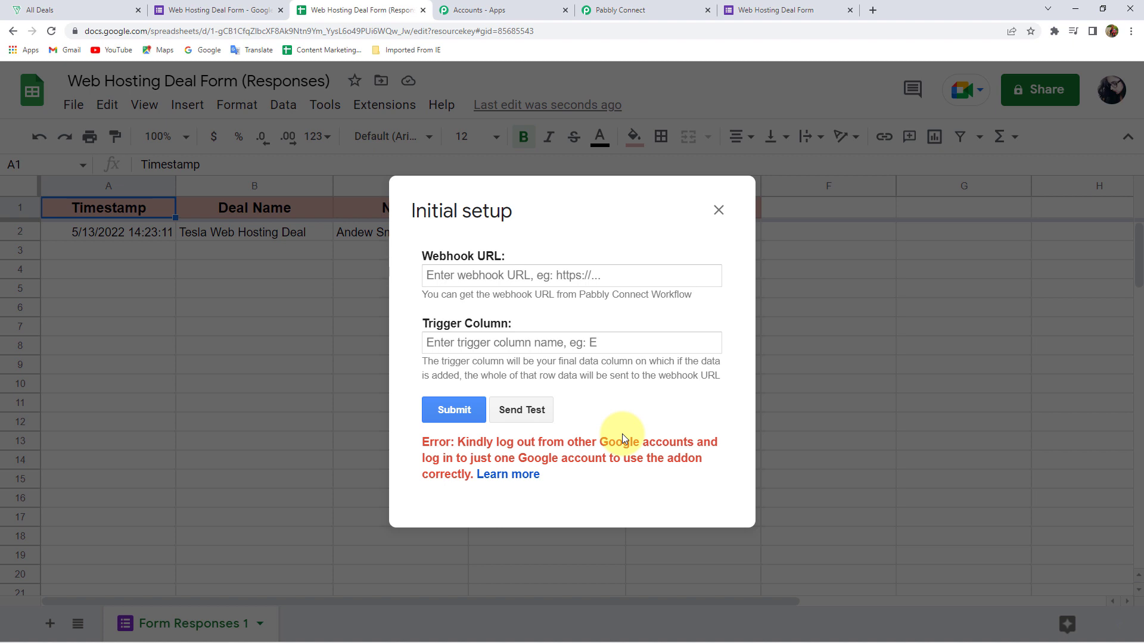
pyautogui.click(1130, 31)
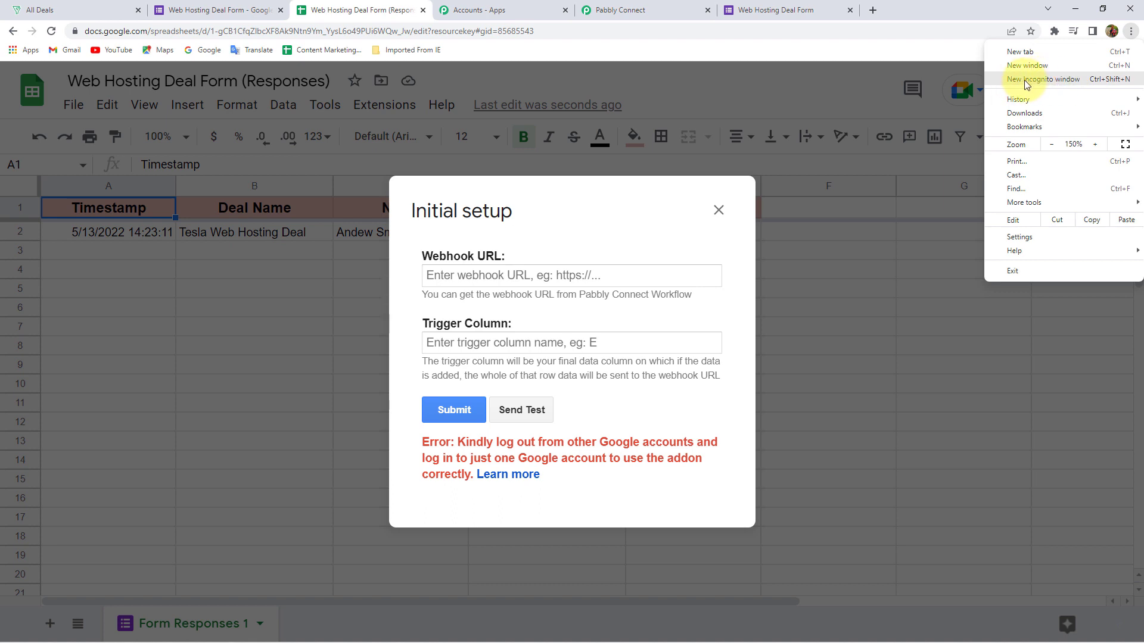
pyautogui.click(840, 81)
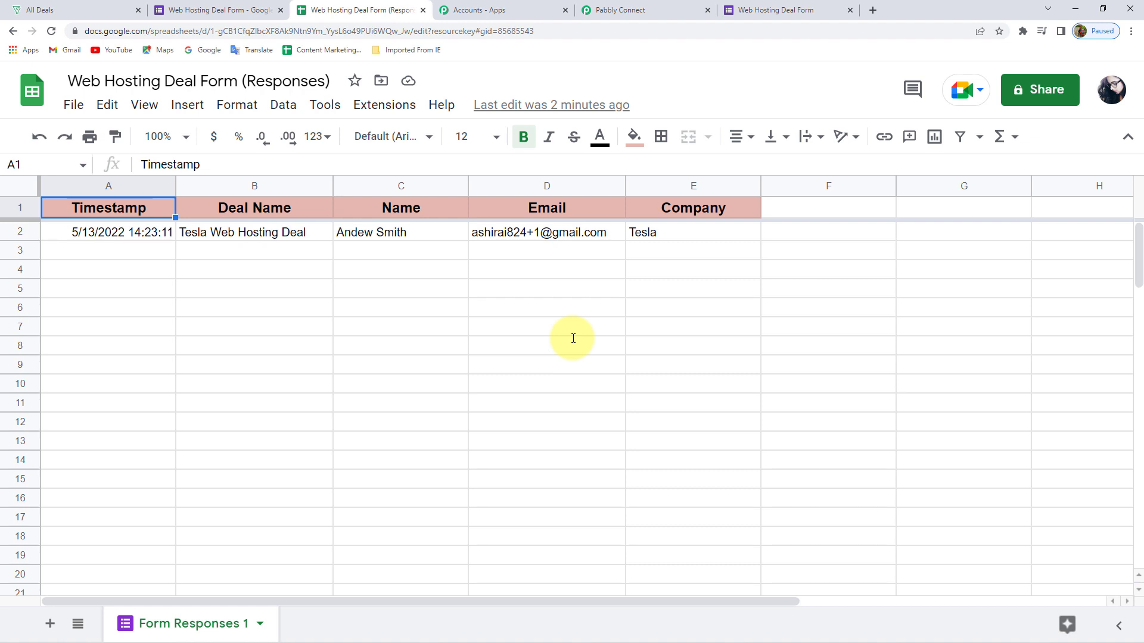
pyautogui.click(389, 108)
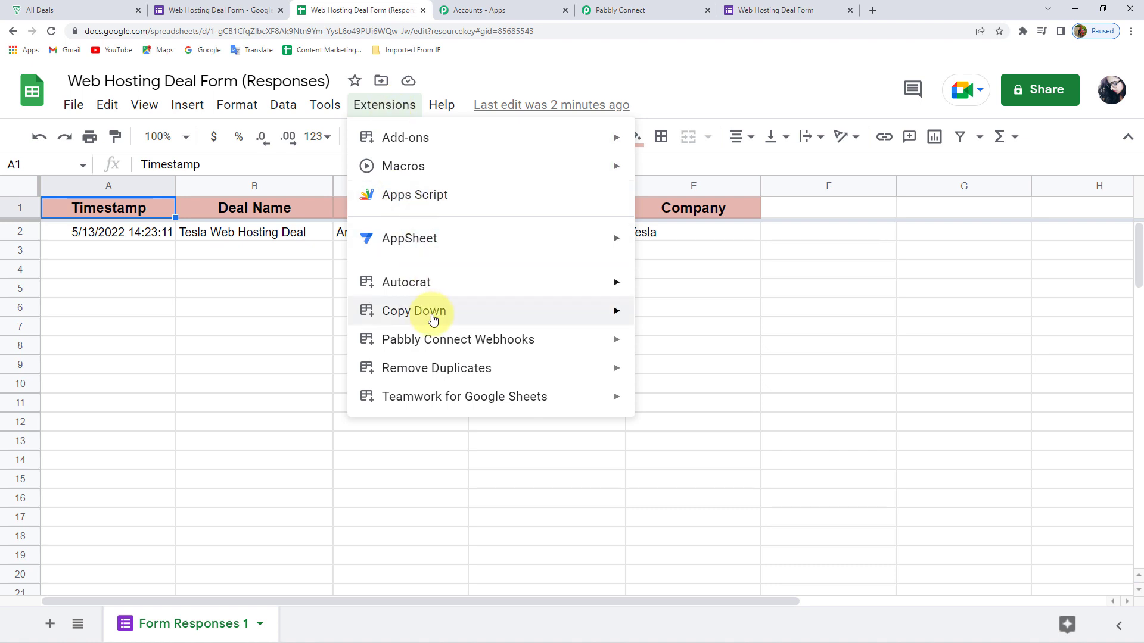
pyautogui.moveTo(435, 339)
pyautogui.click(685, 346)
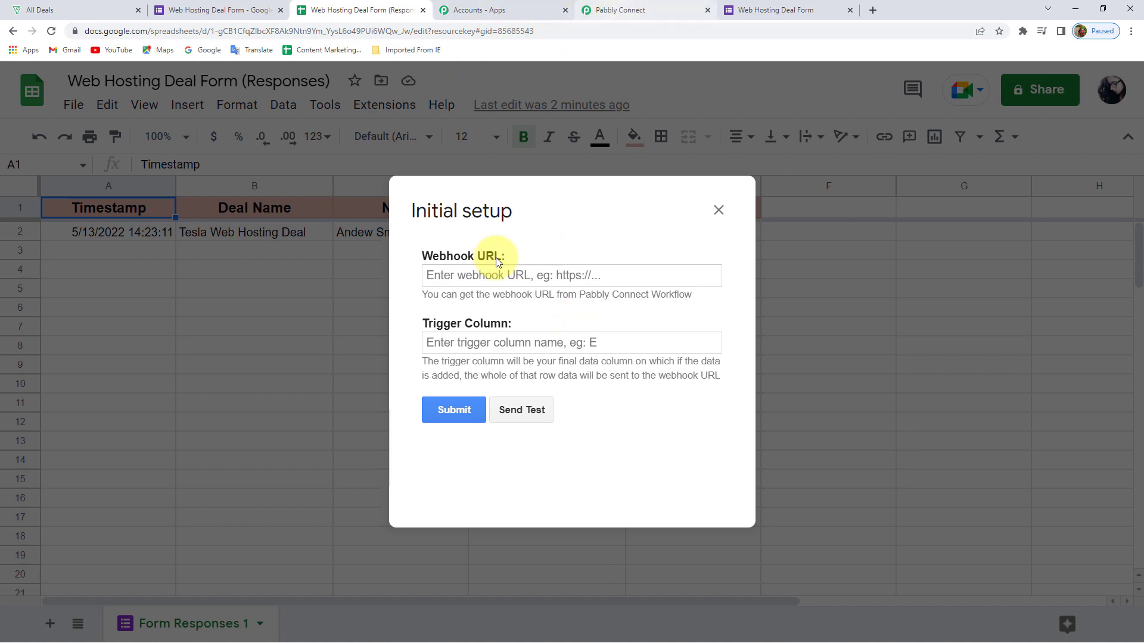
pyautogui.click(669, 9)
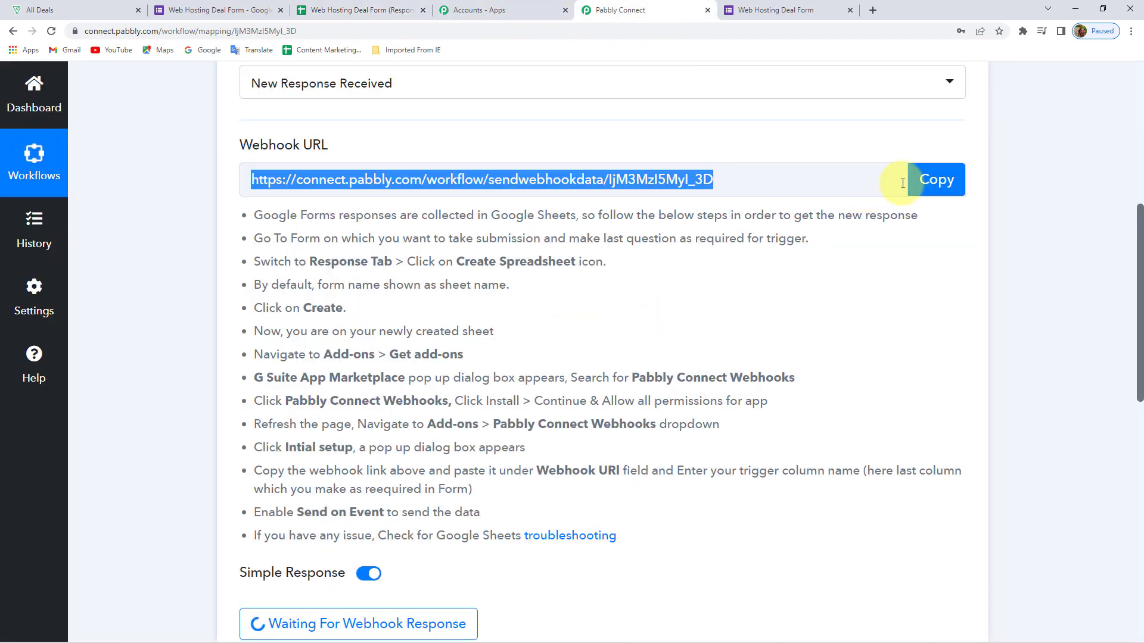
pyautogui.click(932, 178)
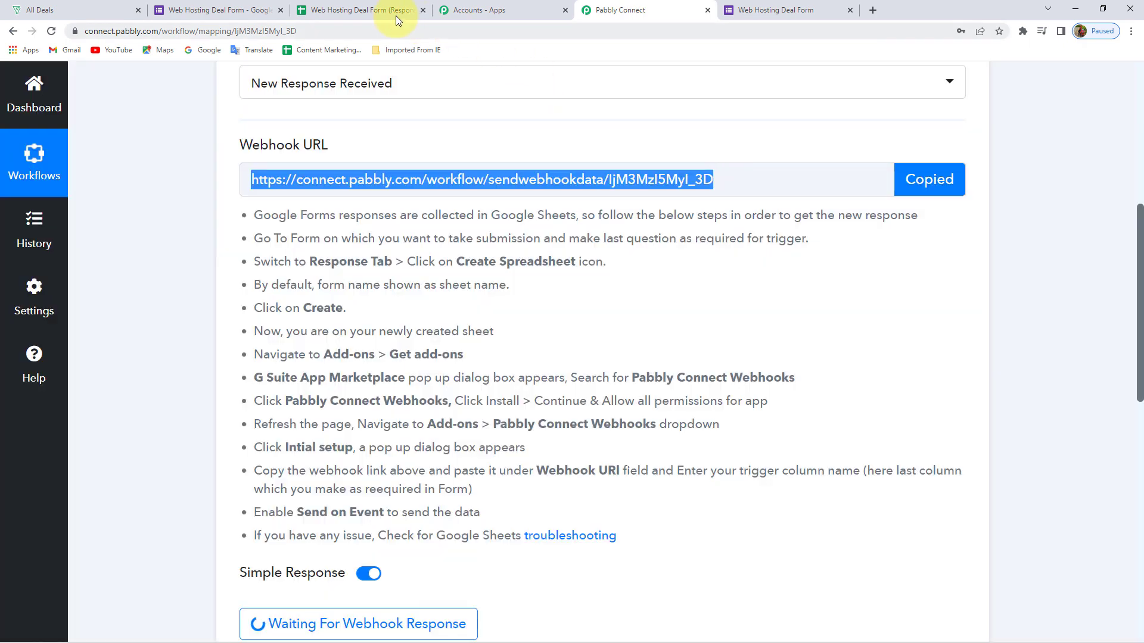
pyautogui.click(334, 10)
pyautogui.click(461, 277)
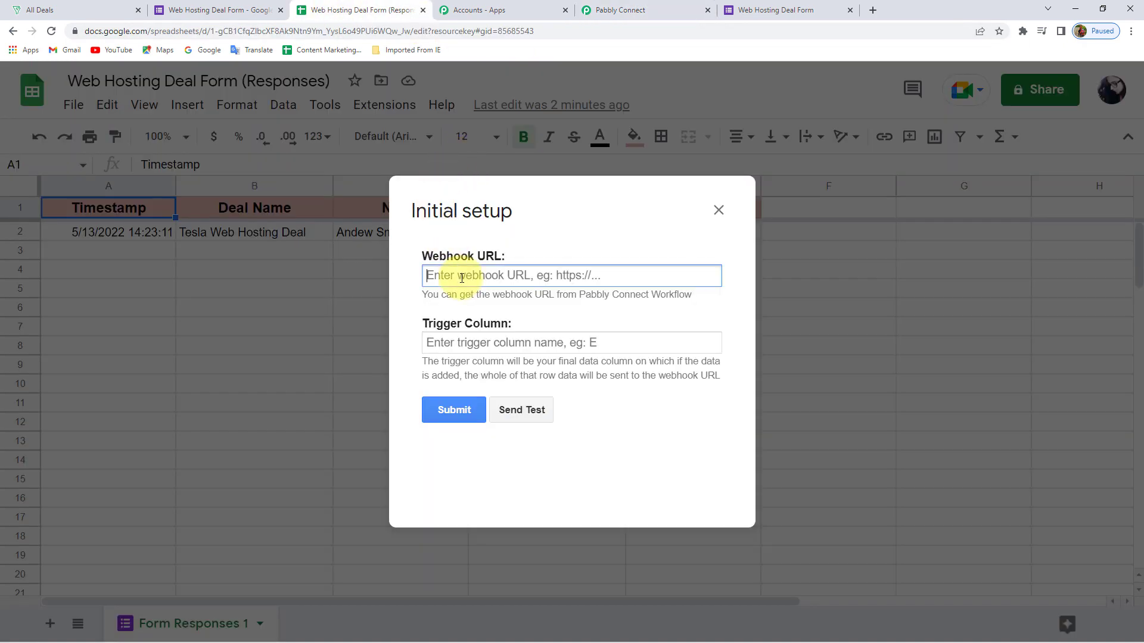
pyautogui.hotkey('ctrl', 'v')
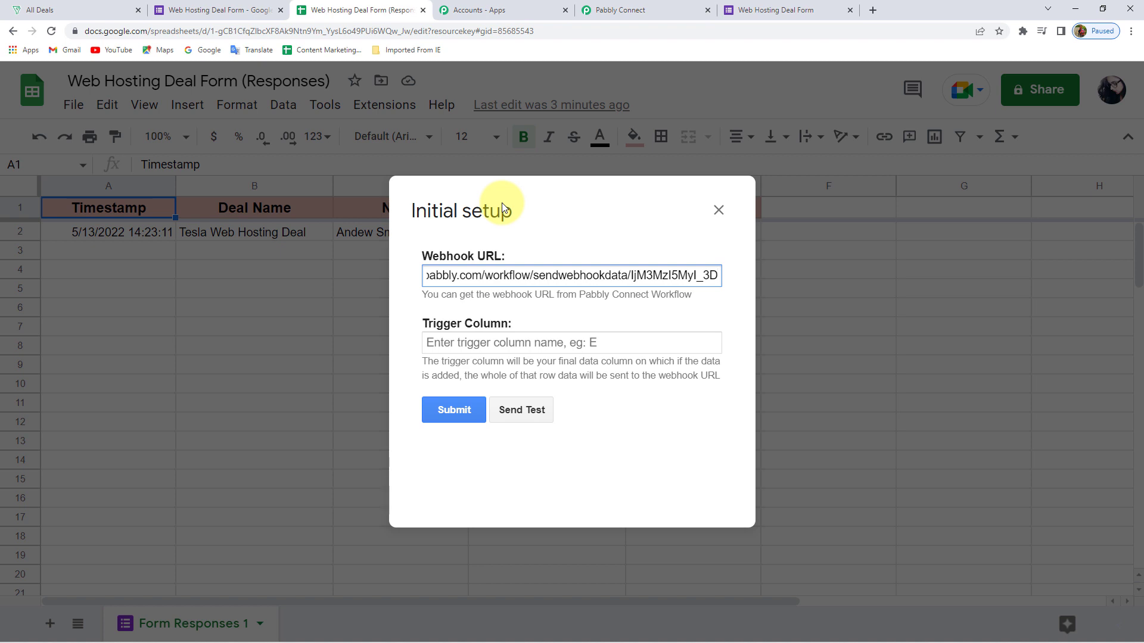
pyautogui.click(719, 211)
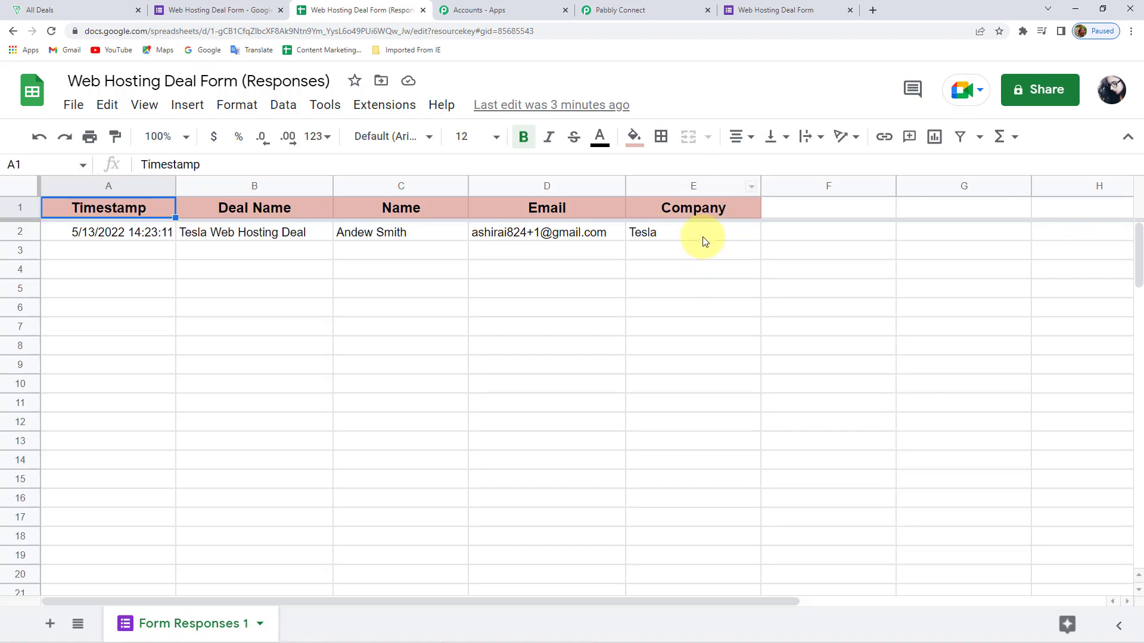
# In Pabbly Connect Webhooks initial setup, set trigger column E and paste the webhook URL
pyautogui.click(417, 113)
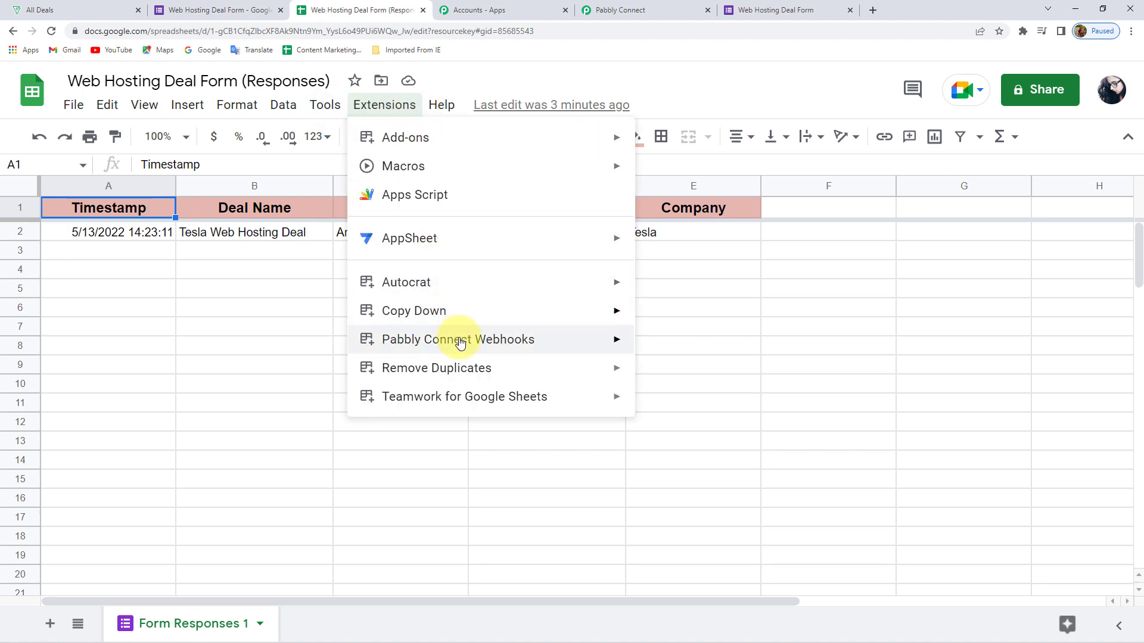
pyautogui.moveTo(589, 349)
pyautogui.click(663, 347)
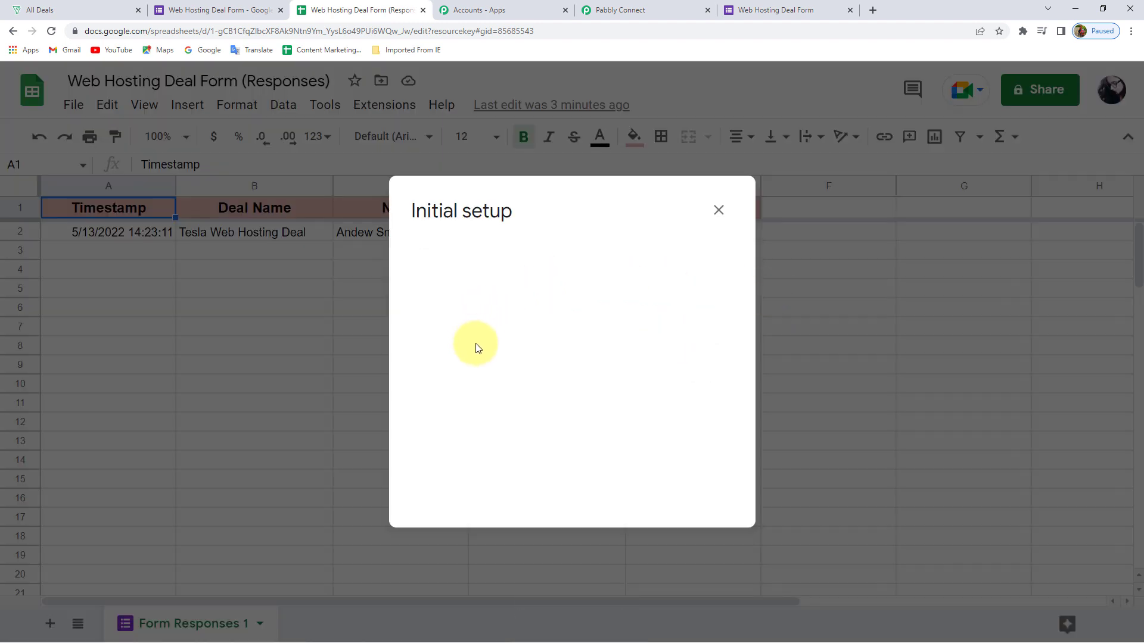
pyautogui.click(504, 344)
pyautogui.write('E')
pyautogui.click(524, 275)
pyautogui.hotkey('ctrl', 'v')
pyautogui.click(621, 421)
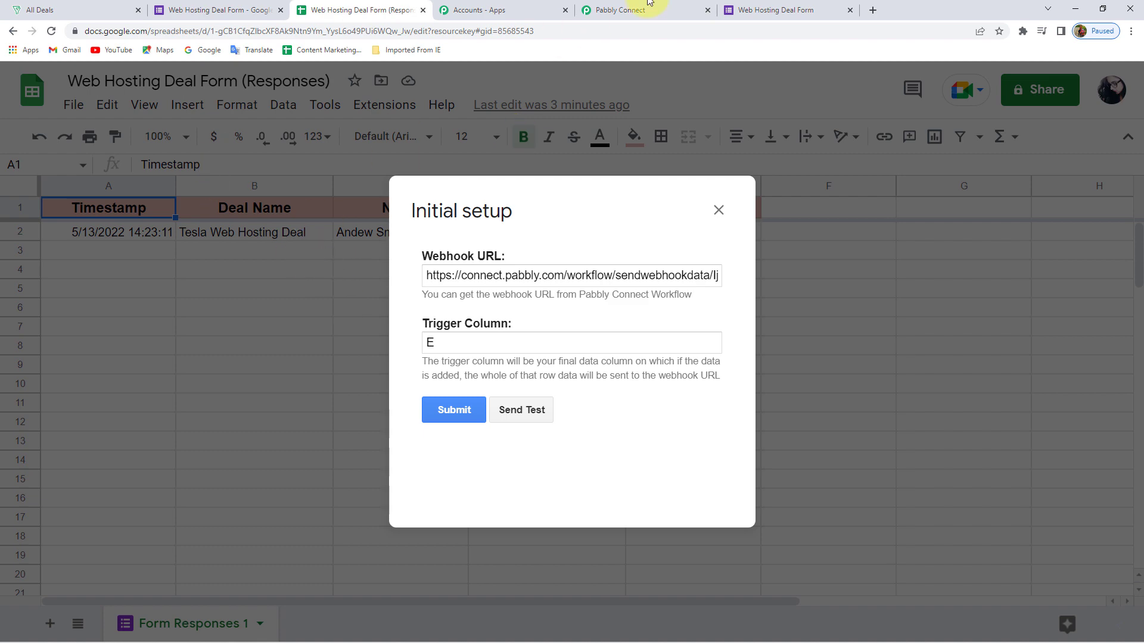
# Confirm Pabbly Connect is waiting, then send the test row to the webhook
pyautogui.click(592, 11)
pyautogui.scroll(-5, 400, 360)
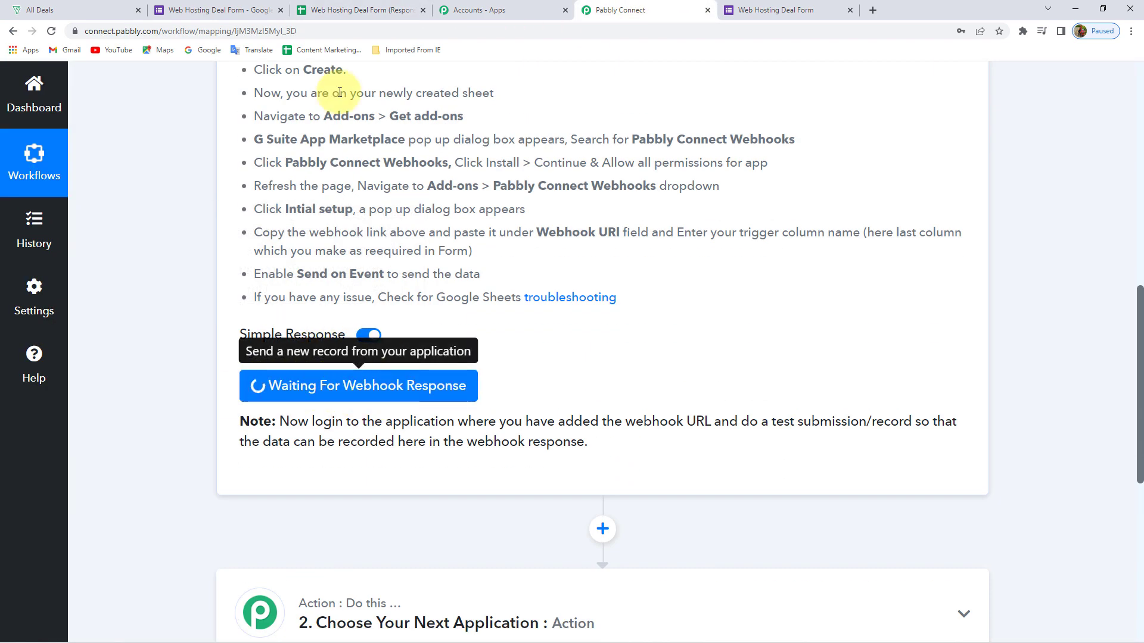
pyautogui.click(355, 10)
pyautogui.click(528, 421)
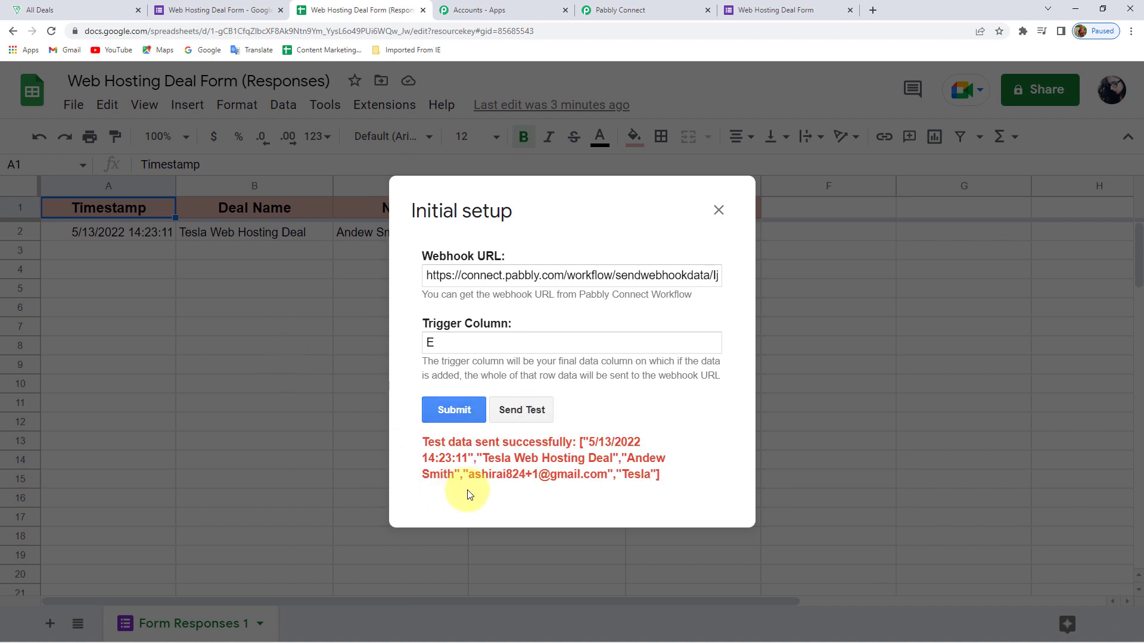
pyautogui.click(675, 7)
# Verify the received Deal Name, Name, Email and Company values, then submit the webhook setup
pyautogui.scroll(-5, 182, 363)
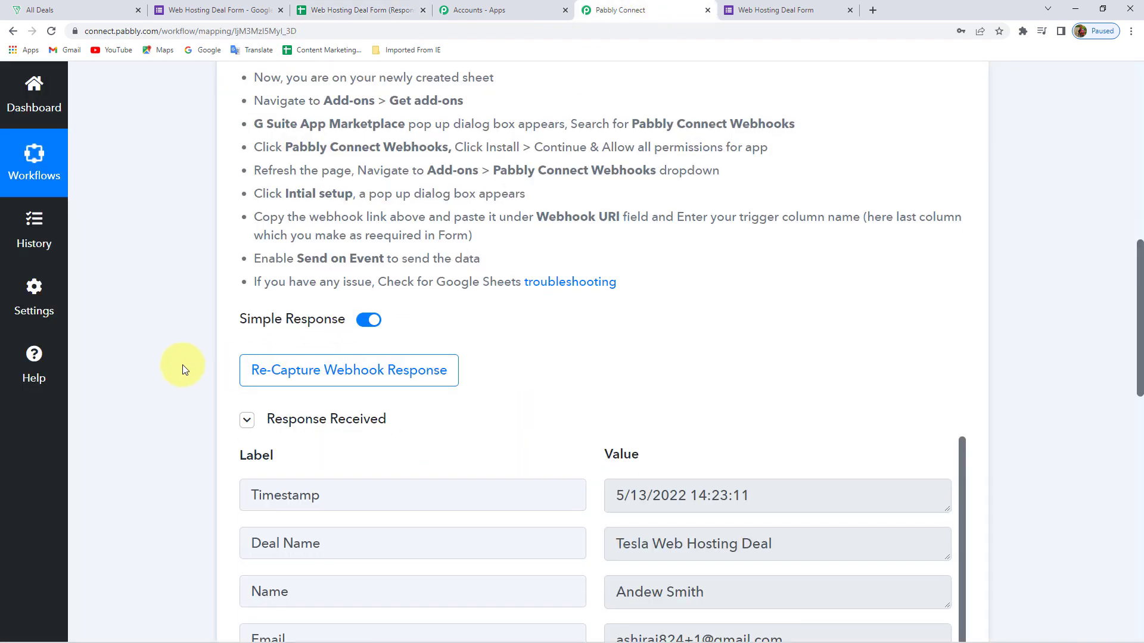
pyautogui.moveTo(794, 263); pyautogui.dragTo(610, 309)
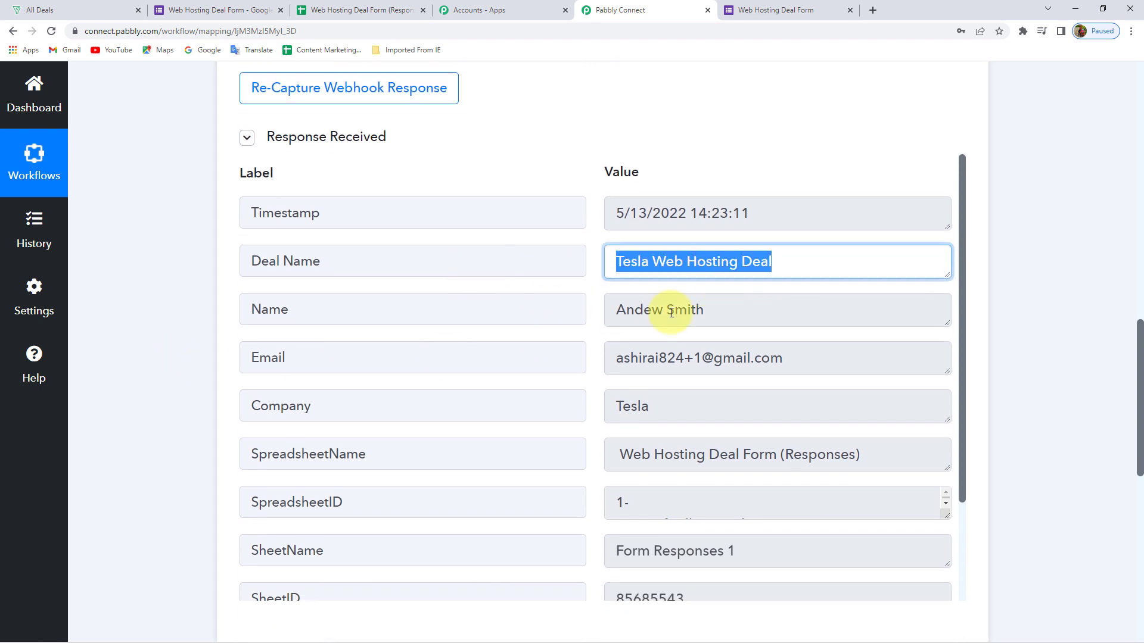
pyautogui.moveTo(706, 309); pyautogui.dragTo(492, 306)
pyautogui.moveTo(850, 359); pyautogui.dragTo(503, 386)
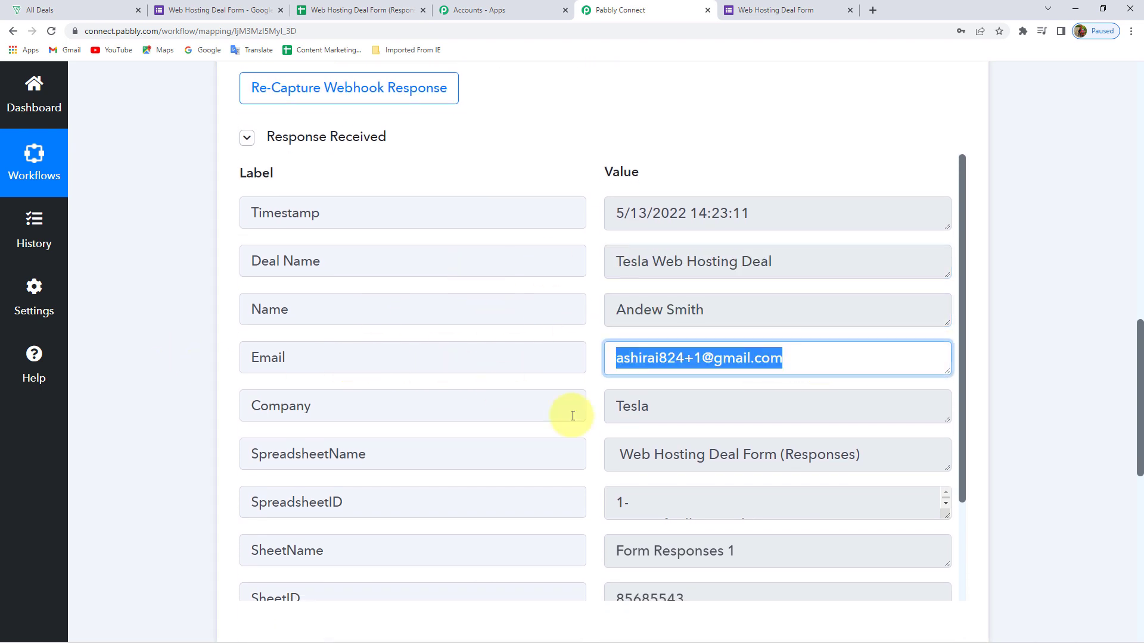
pyautogui.moveTo(730, 405); pyautogui.dragTo(388, 403)
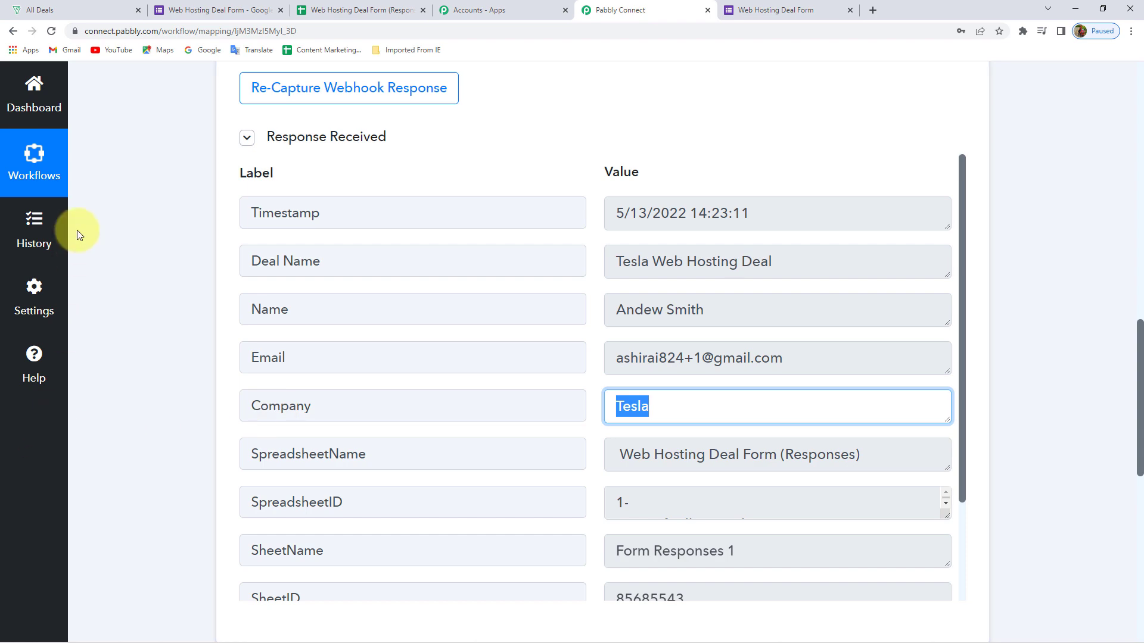
pyautogui.click(349, 6)
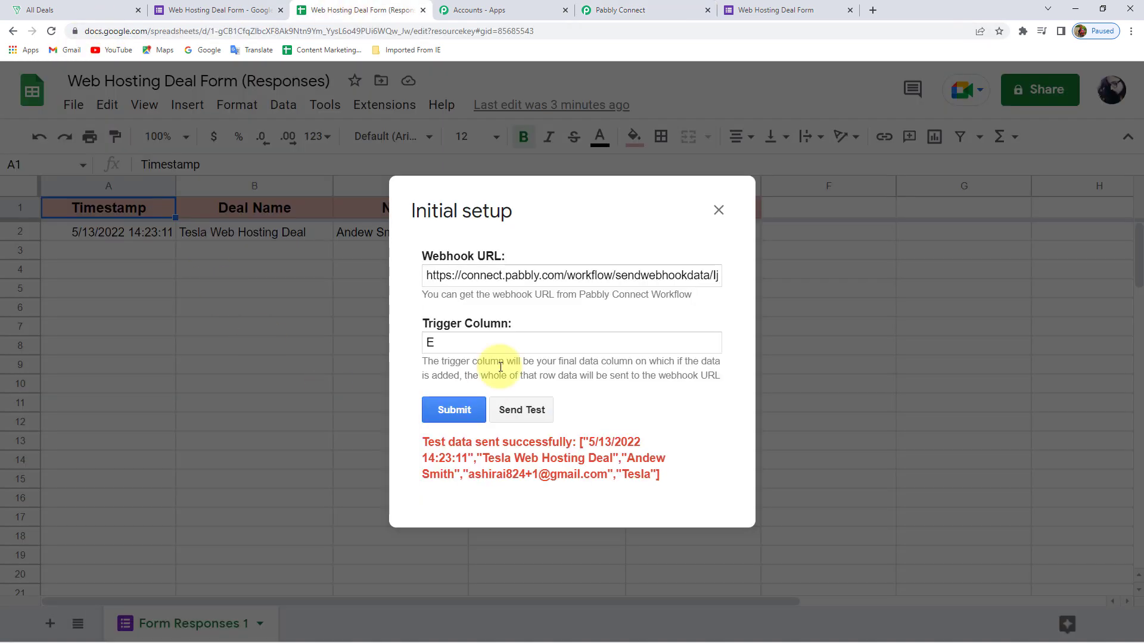
pyautogui.click(448, 412)
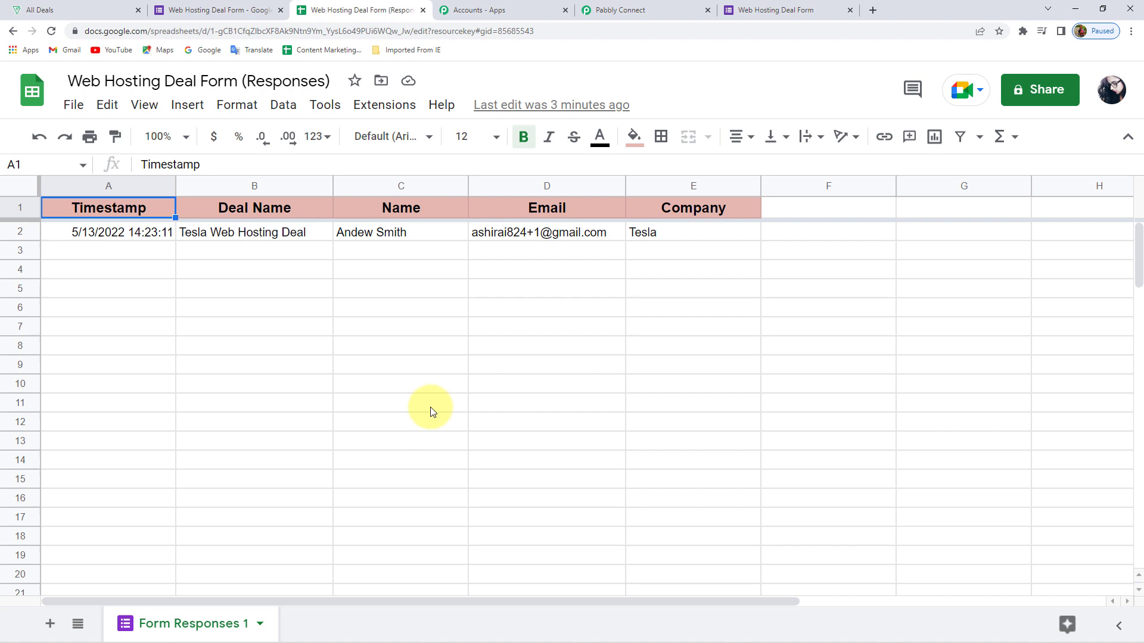
# Turn on sending new sheet rows to Pabbly Connect when form responses arrive
pyautogui.click(388, 105)
pyautogui.moveTo(456, 350)
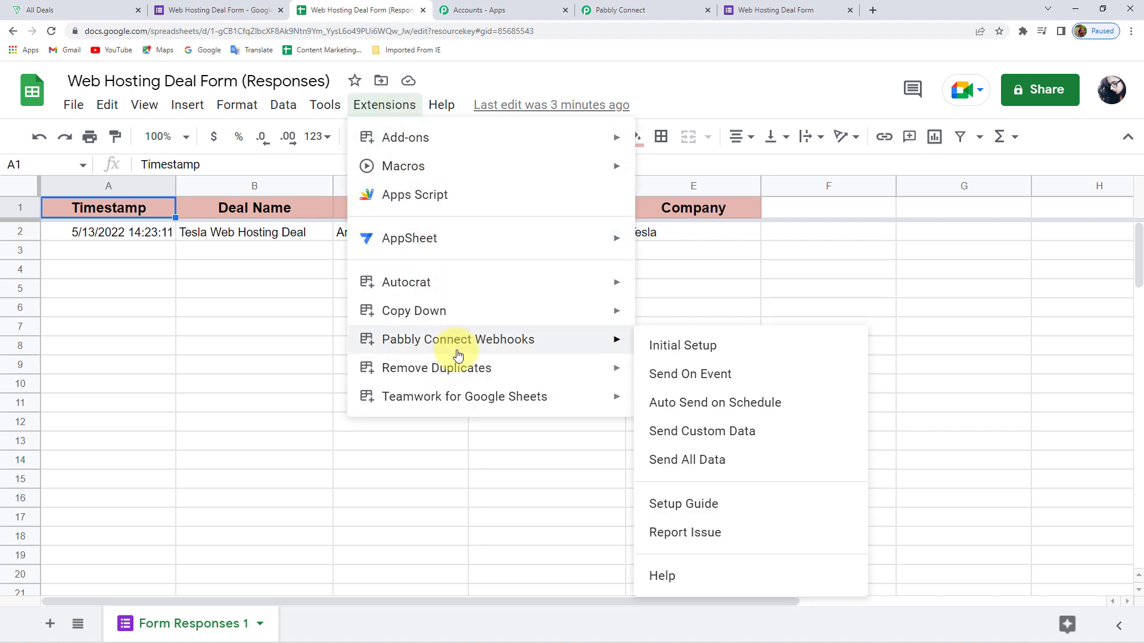
pyautogui.click(694, 381)
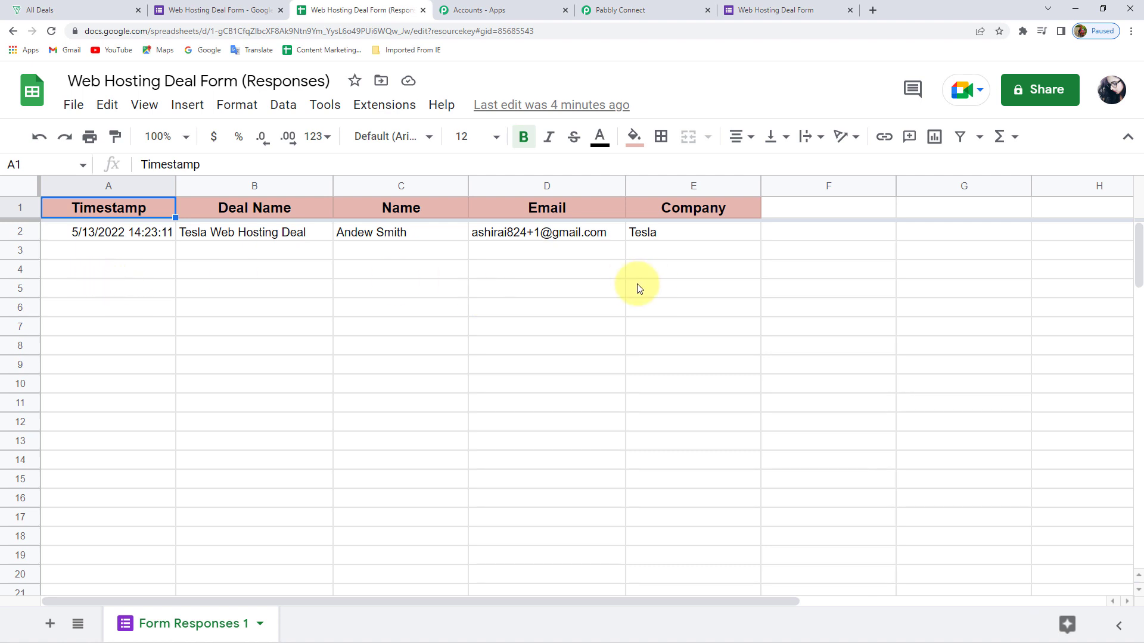
# Confirm the sending option is enabled, then return to the Pabbly Connect workflow
pyautogui.click(391, 106)
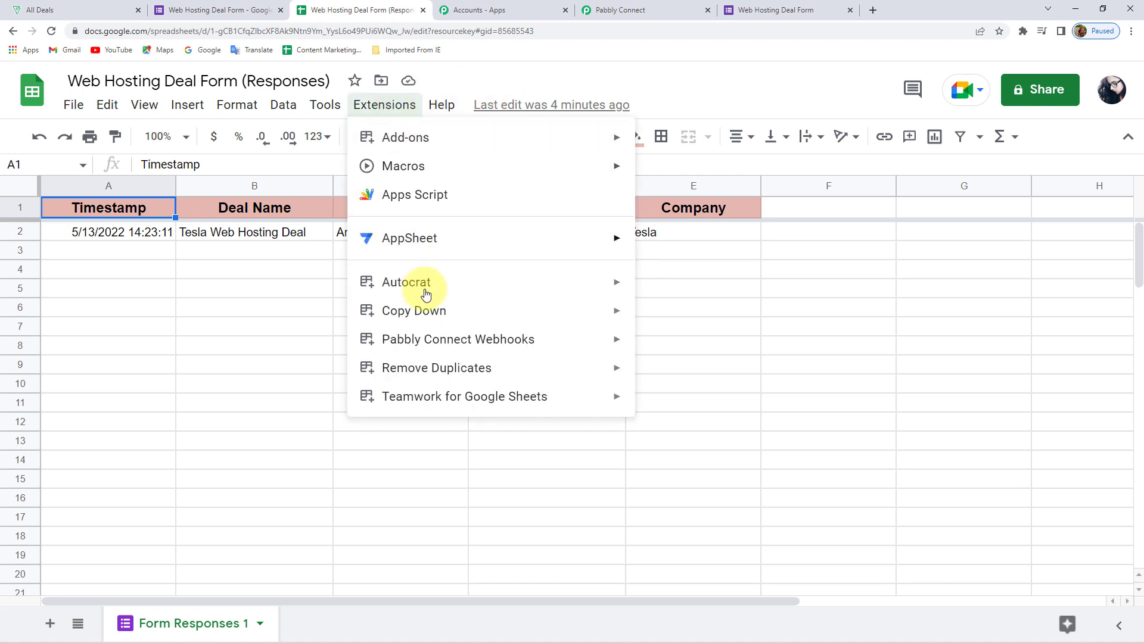
pyautogui.moveTo(433, 339)
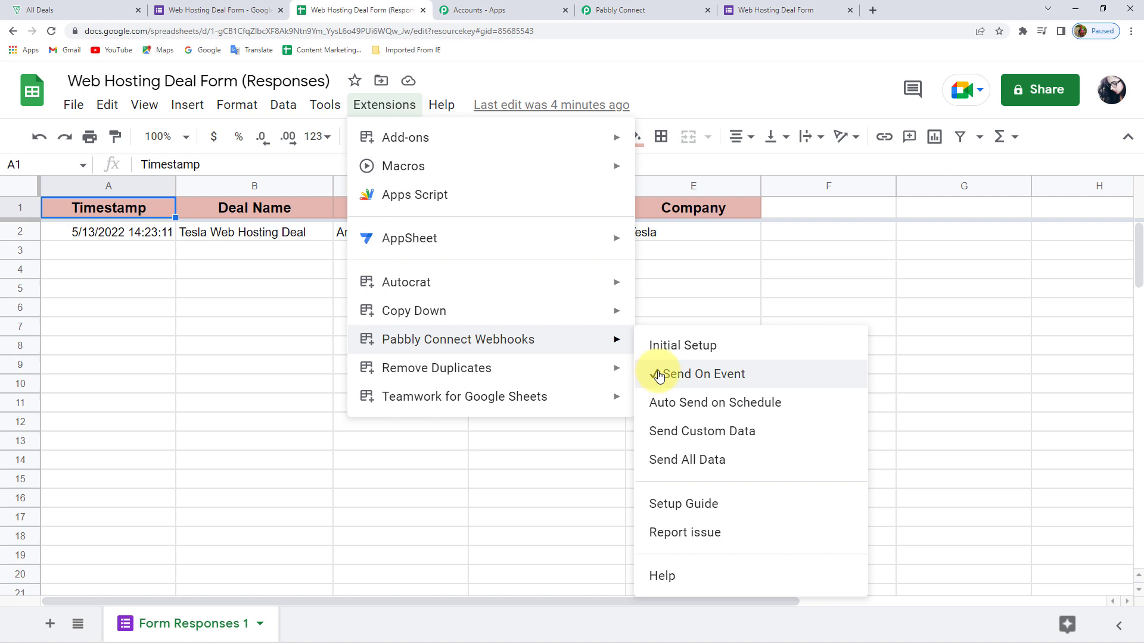
pyautogui.click(693, 277)
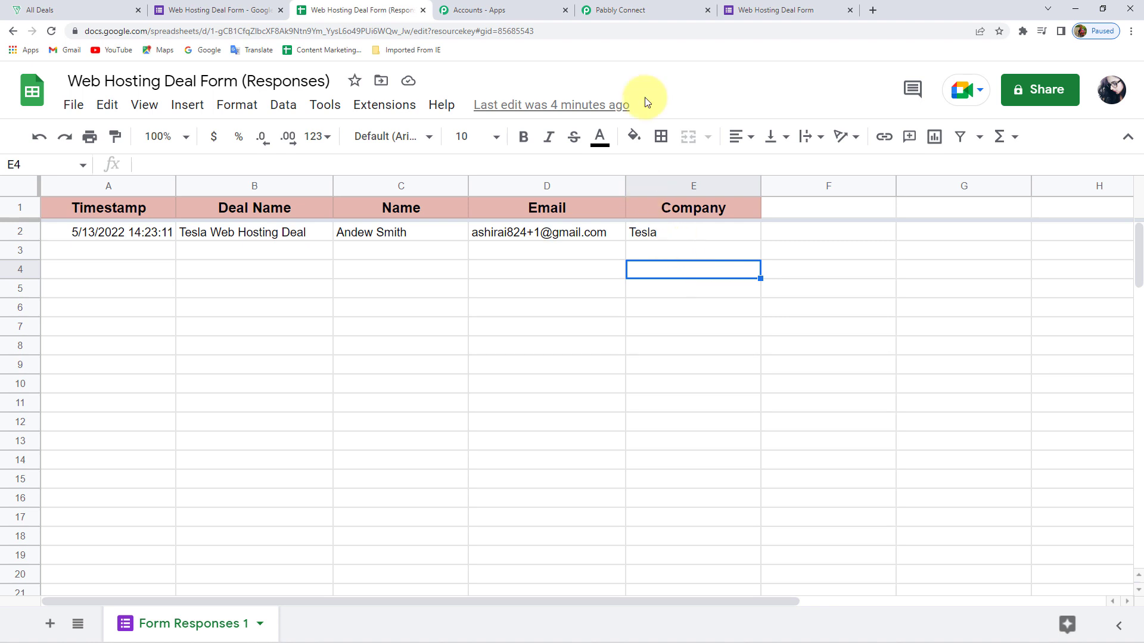
pyautogui.click(646, 9)
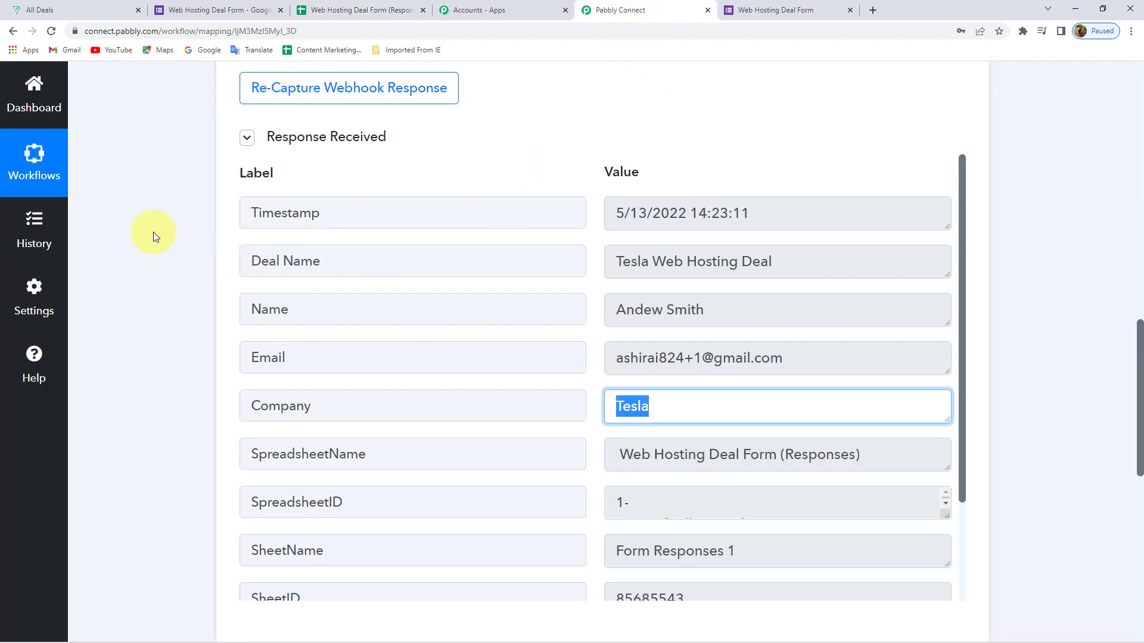
pyautogui.moveTo(780, 265); pyautogui.dragTo(528, 255)
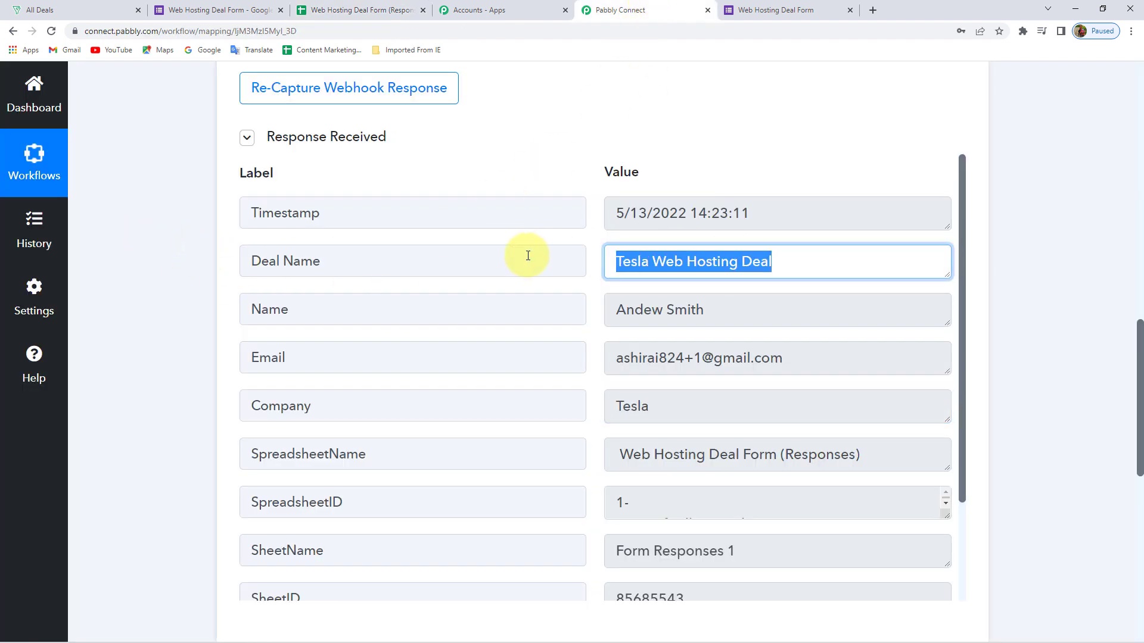
pyautogui.moveTo(738, 314); pyautogui.dragTo(501, 322)
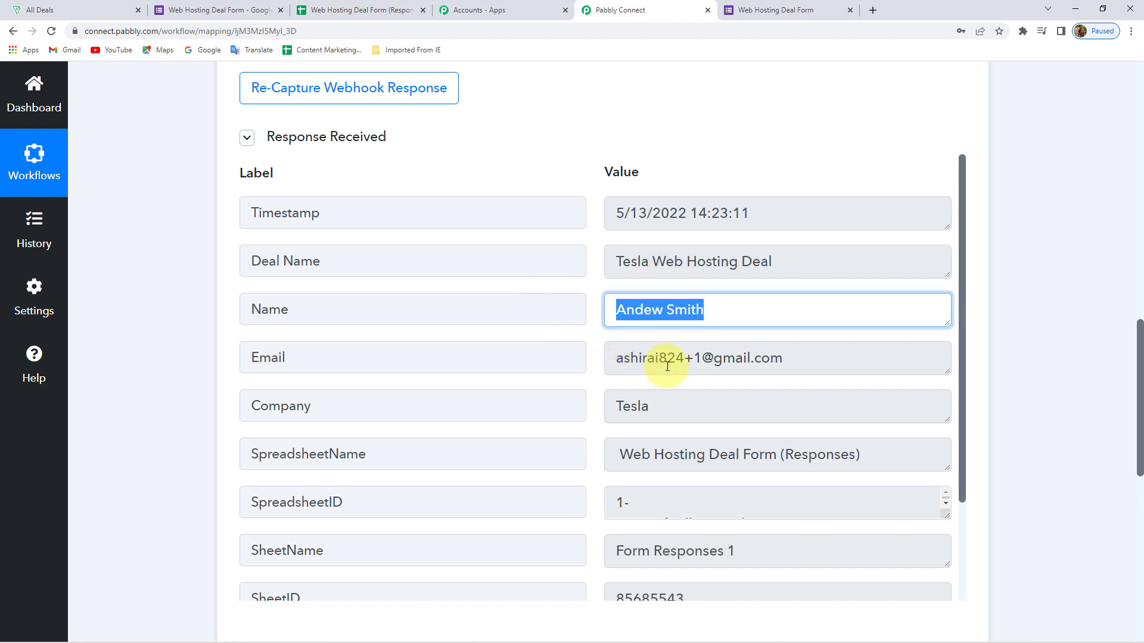
pyautogui.moveTo(740, 362); pyautogui.dragTo(432, 398)
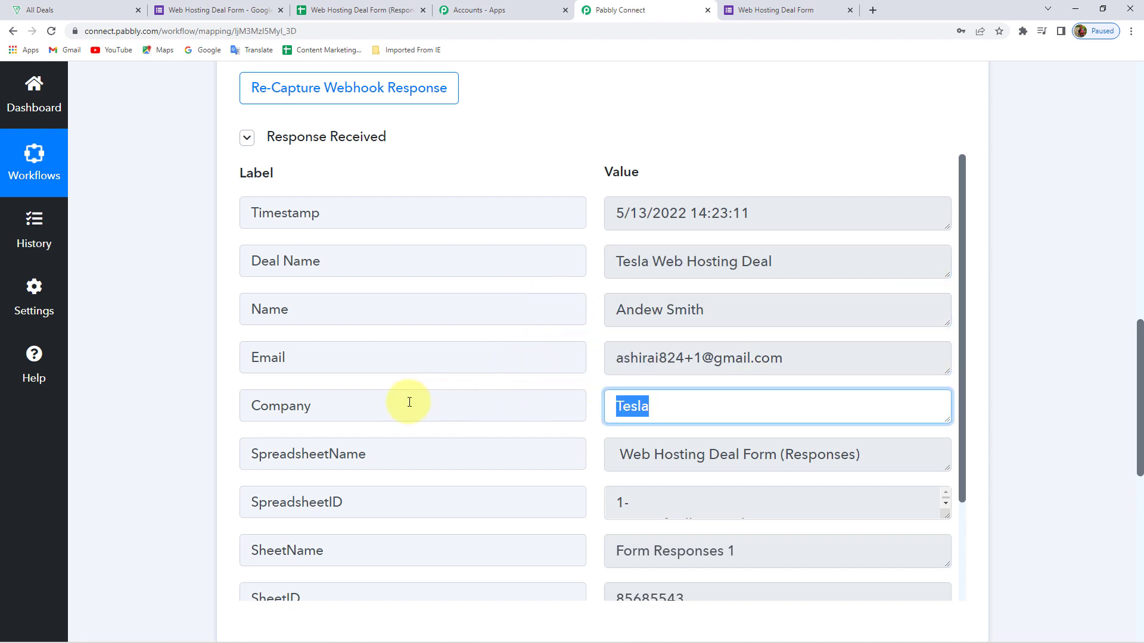
pyautogui.click(128, 331)
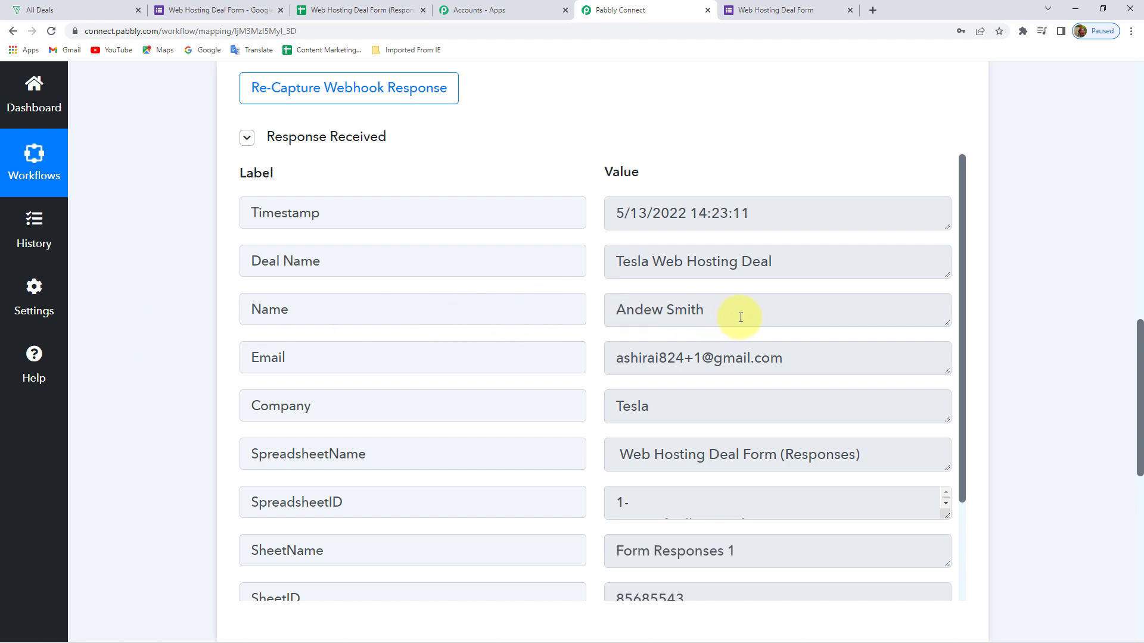
pyautogui.moveTo(738, 316); pyautogui.dragTo(372, 304)
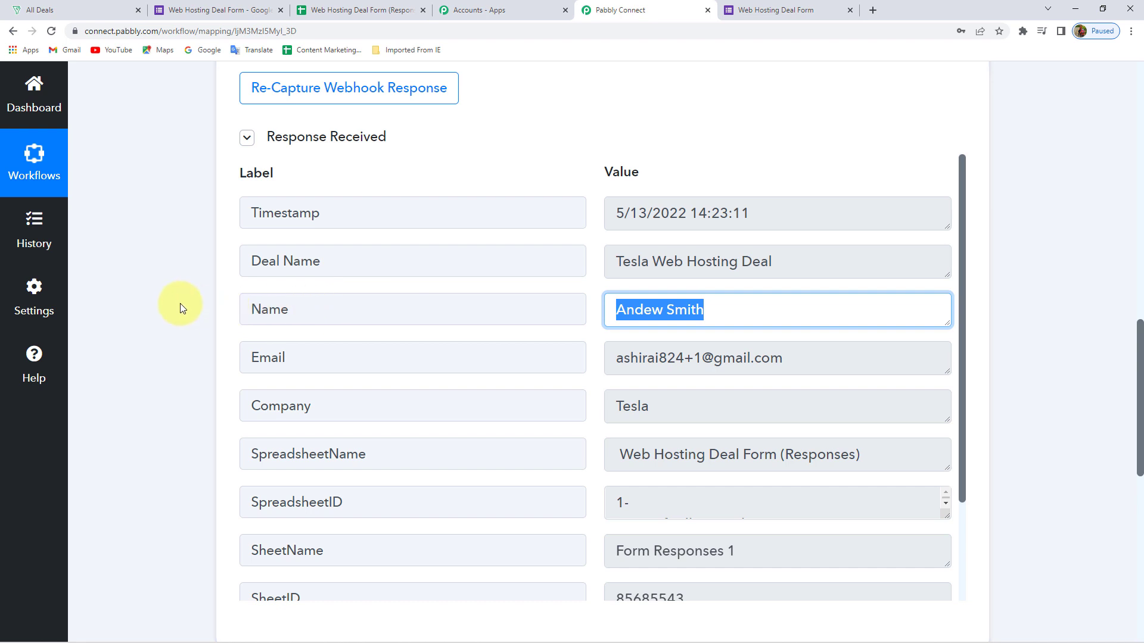
pyautogui.moveTo(666, 411); pyautogui.dragTo(534, 399)
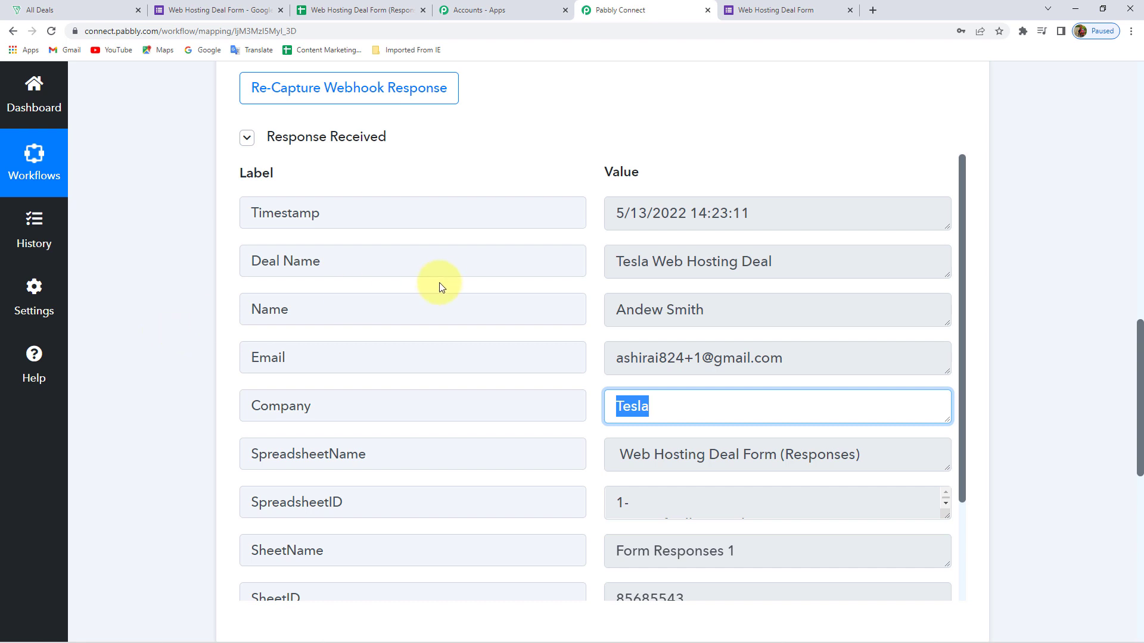
pyautogui.moveTo(735, 322); pyautogui.dragTo(446, 329)
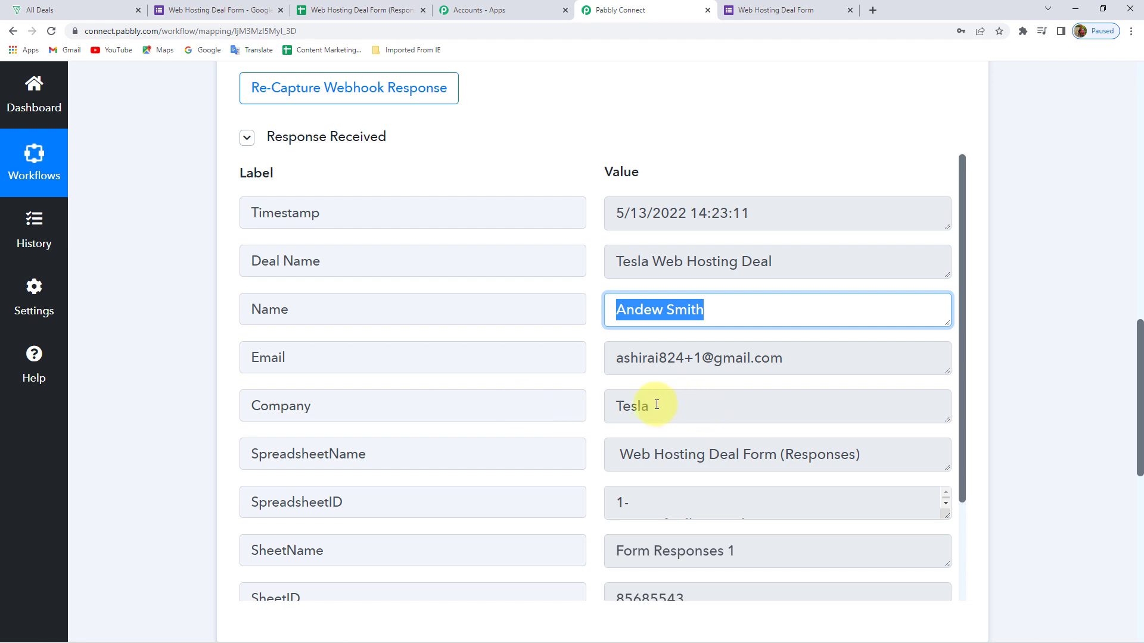
pyautogui.moveTo(695, 401); pyautogui.dragTo(373, 404)
pyautogui.click(216, 273)
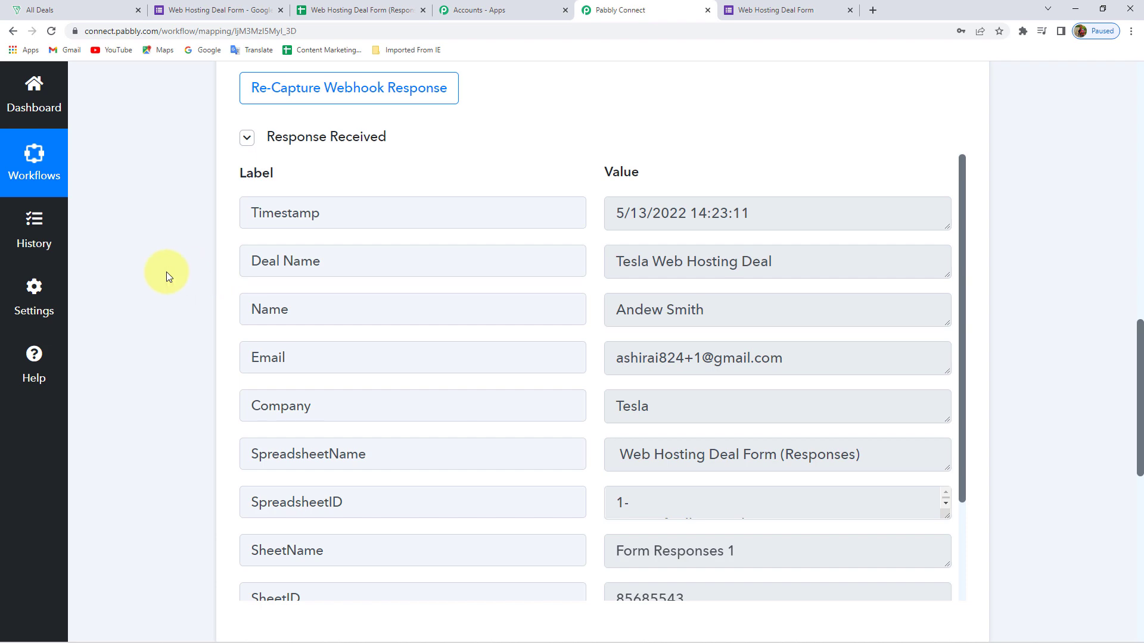
pyautogui.scroll(-6, 167, 272)
# Add a Zoho Bigin action step with the Search Contact event
pyautogui.click(601, 321)
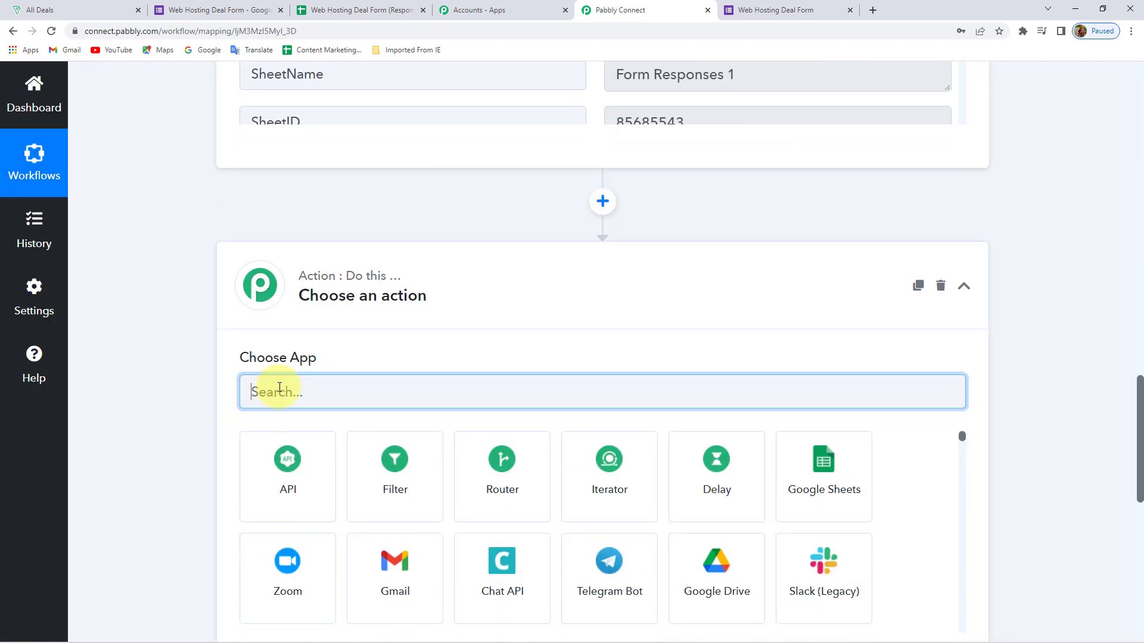
pyautogui.write('zoho')
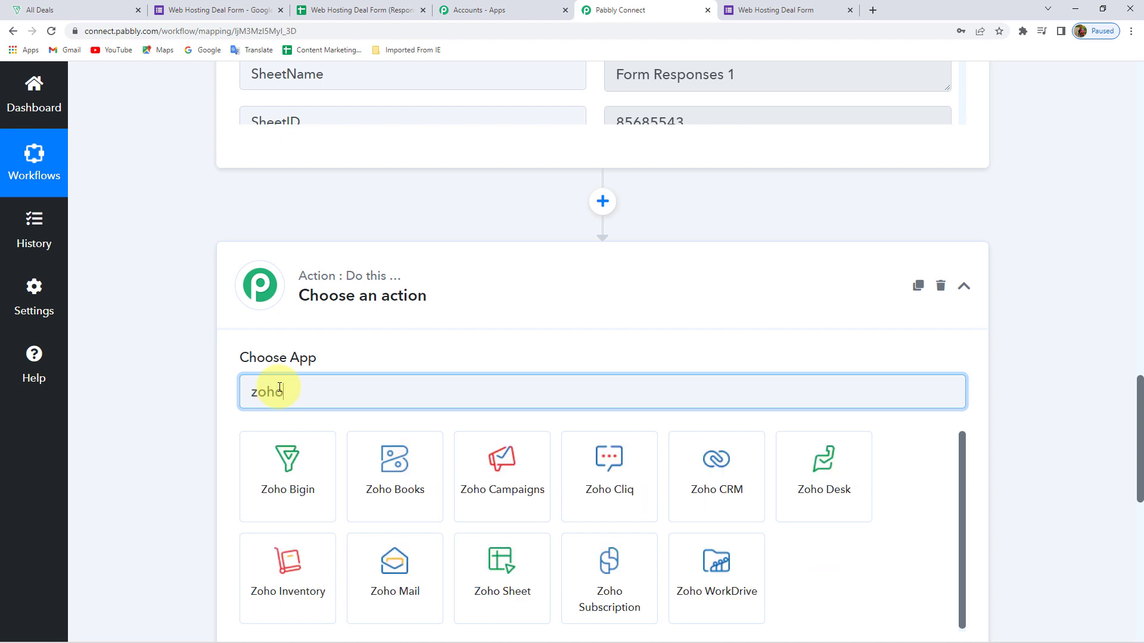
pyautogui.click(291, 486)
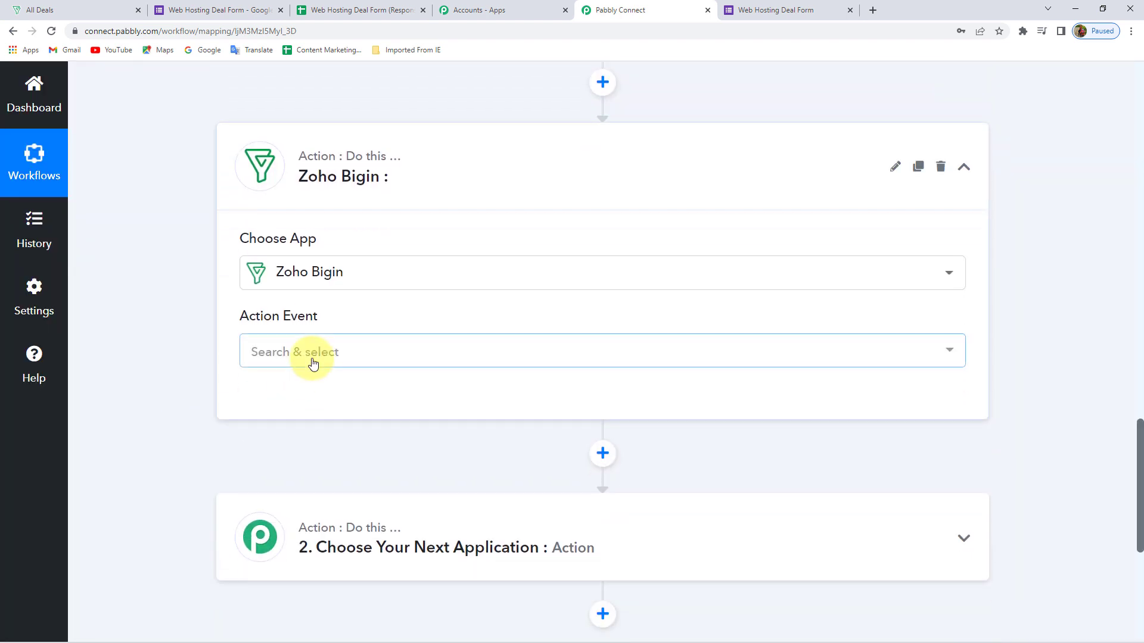
pyautogui.click(313, 363)
pyautogui.scroll(-3, 177, 368)
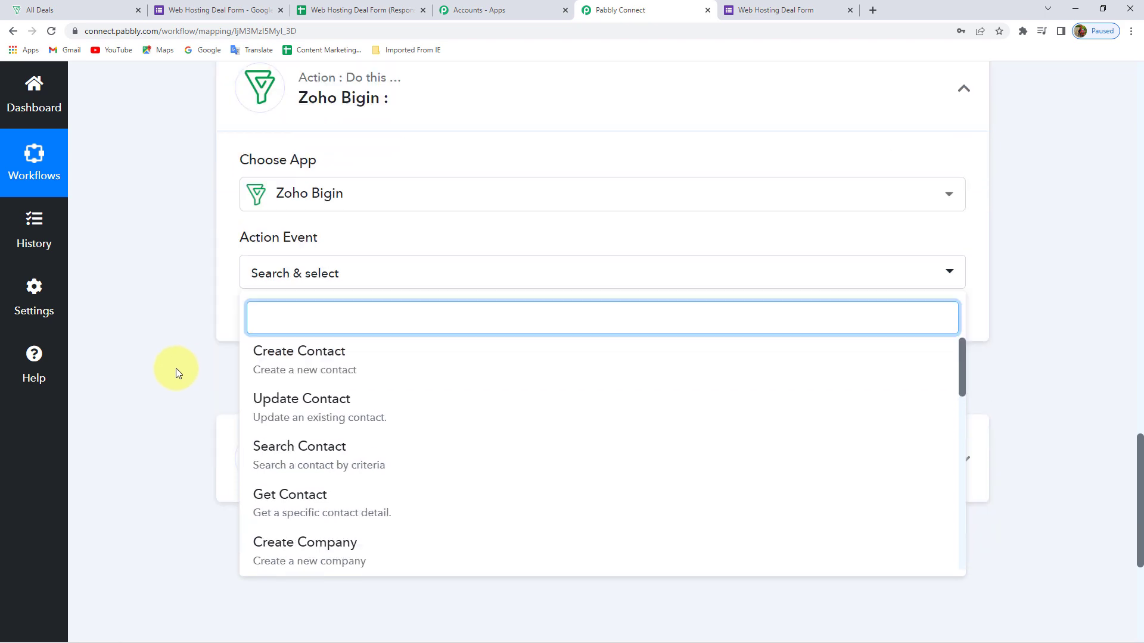
pyautogui.click(302, 358)
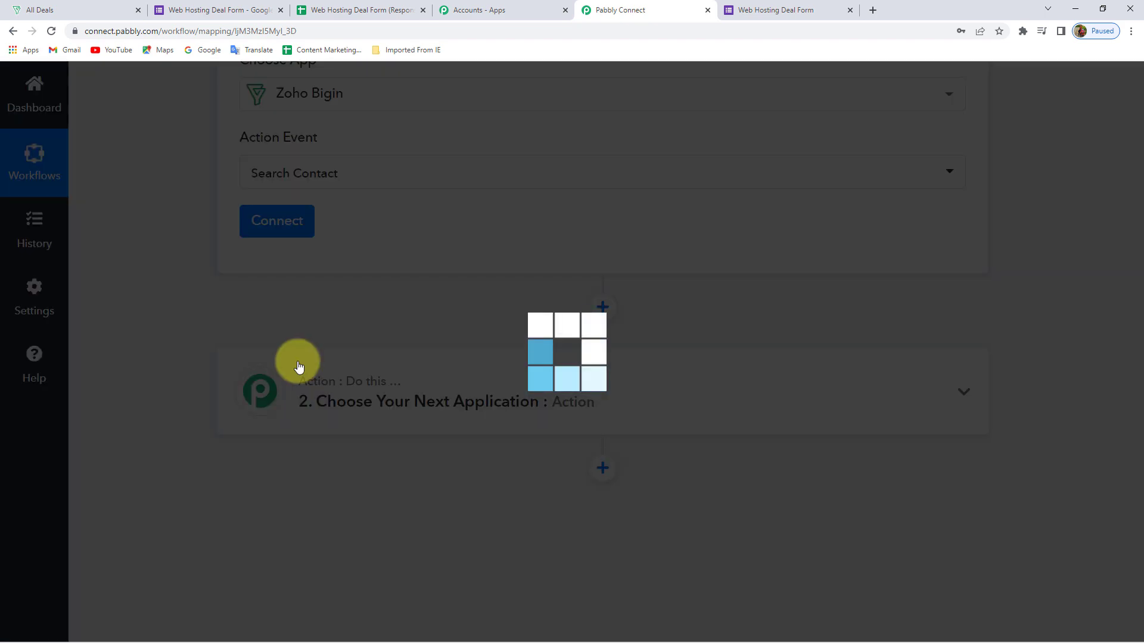
# Start a new Zoho Bigin connection, then switch to the Bigin deals board
pyautogui.click(284, 240)
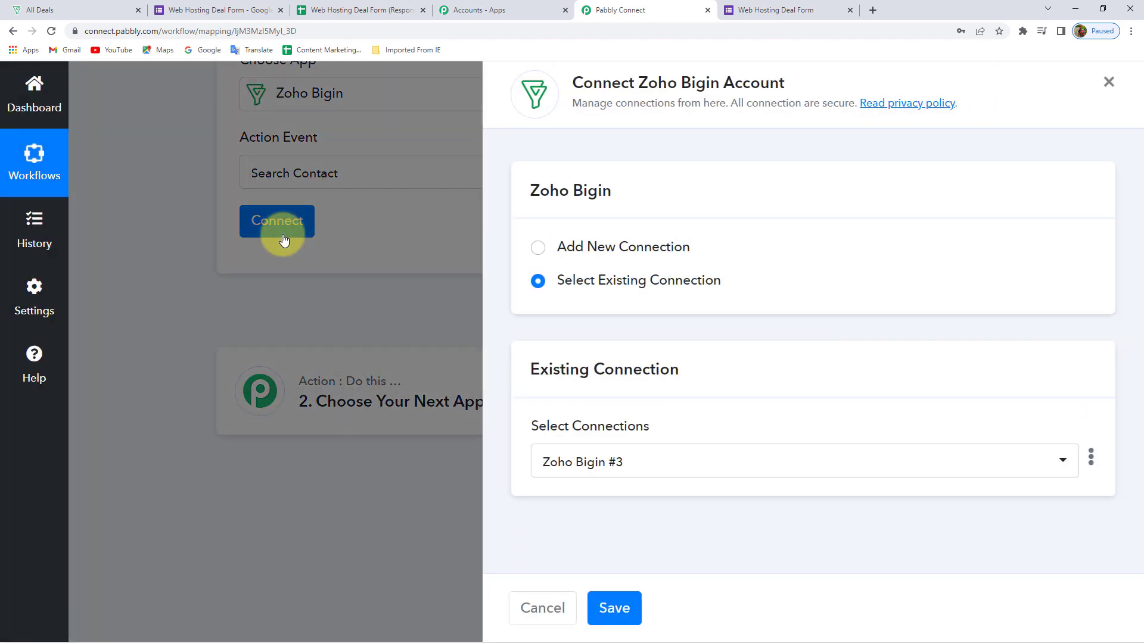
pyautogui.click(582, 247)
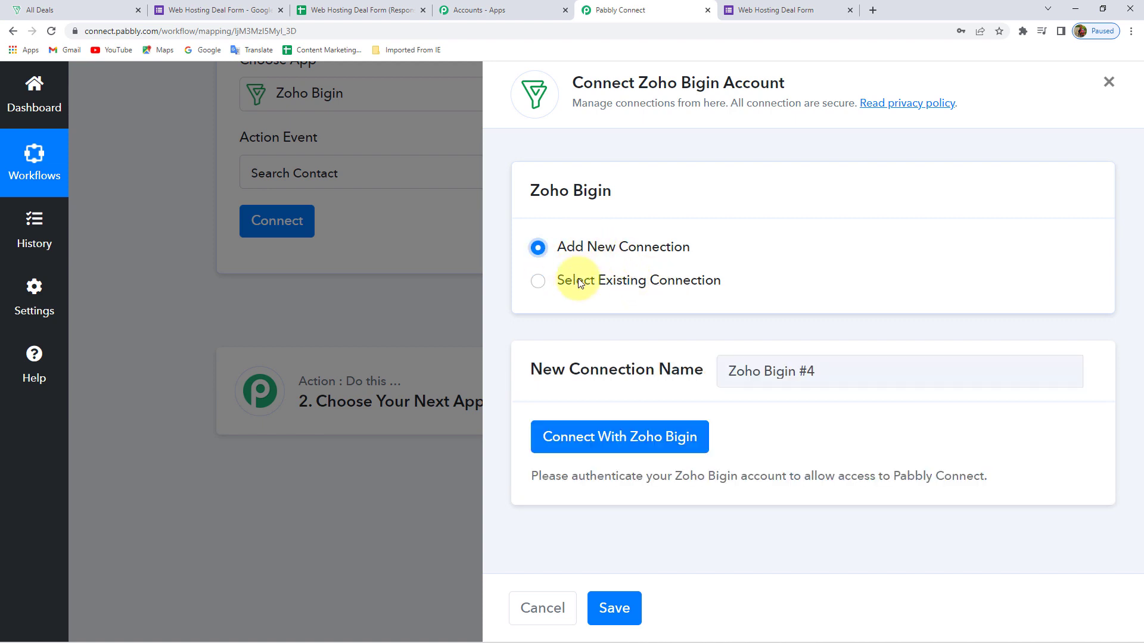
pyautogui.click(603, 448)
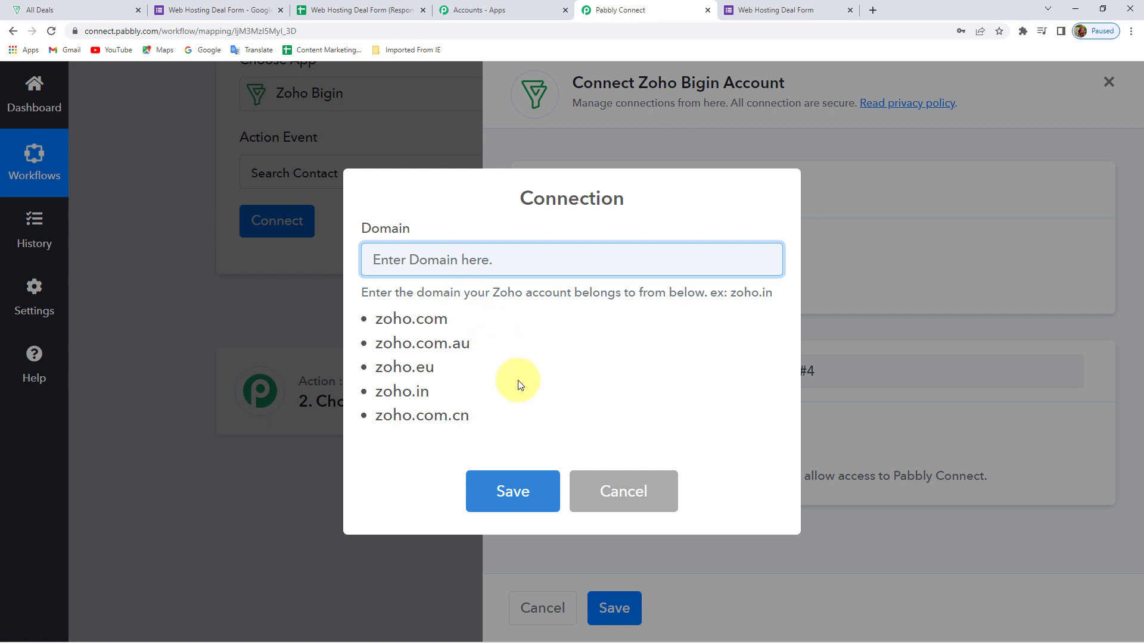
pyautogui.click(40, 11)
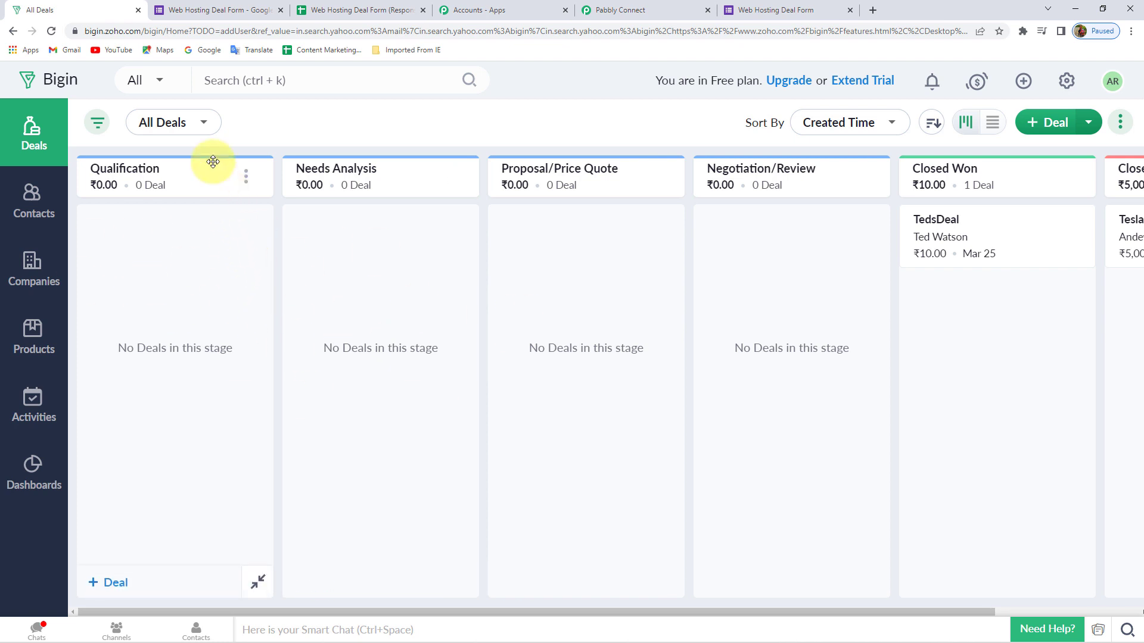
# Confirm the Bigin web address uses the zoho.com domain, then return to Pabbly Connect
pyautogui.click(106, 31)
pyautogui.click(107, 31)
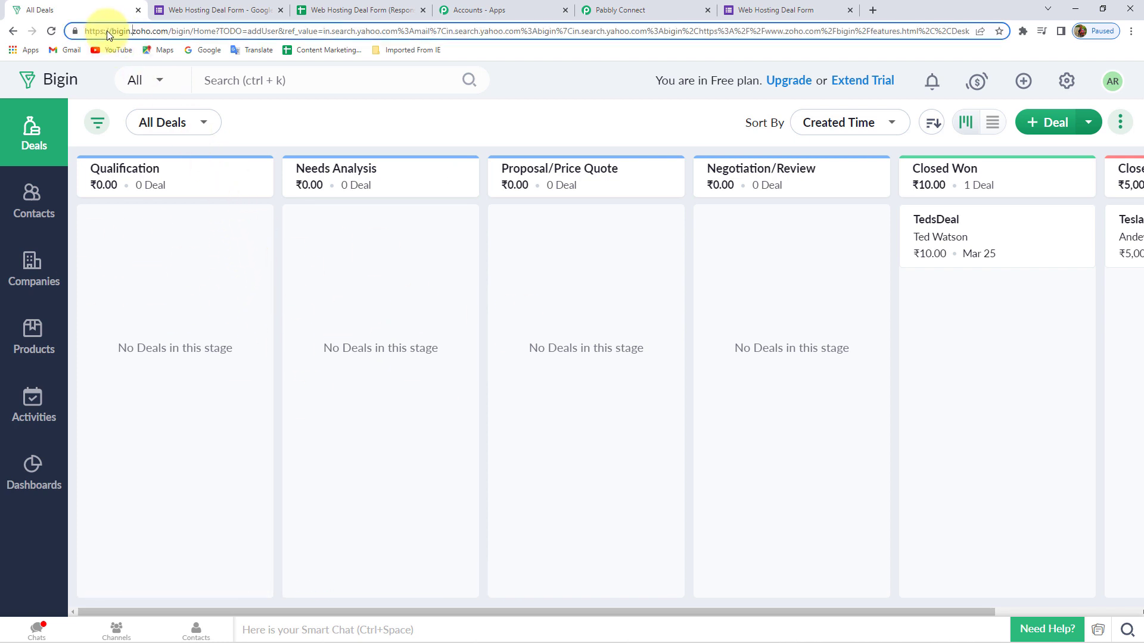
pyautogui.moveTo(131, 32)
pyautogui.mouseDown()
pyautogui.moveTo(165, 34)
pyautogui.moveTo(133, 32)
pyautogui.mouseUp()
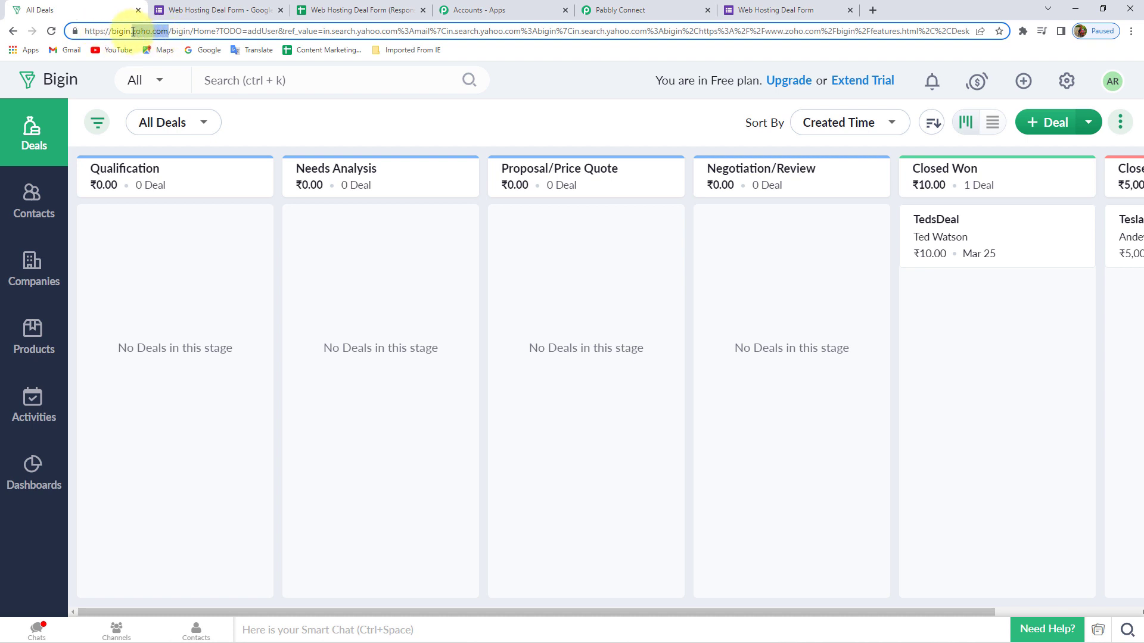
pyautogui.click(641, 10)
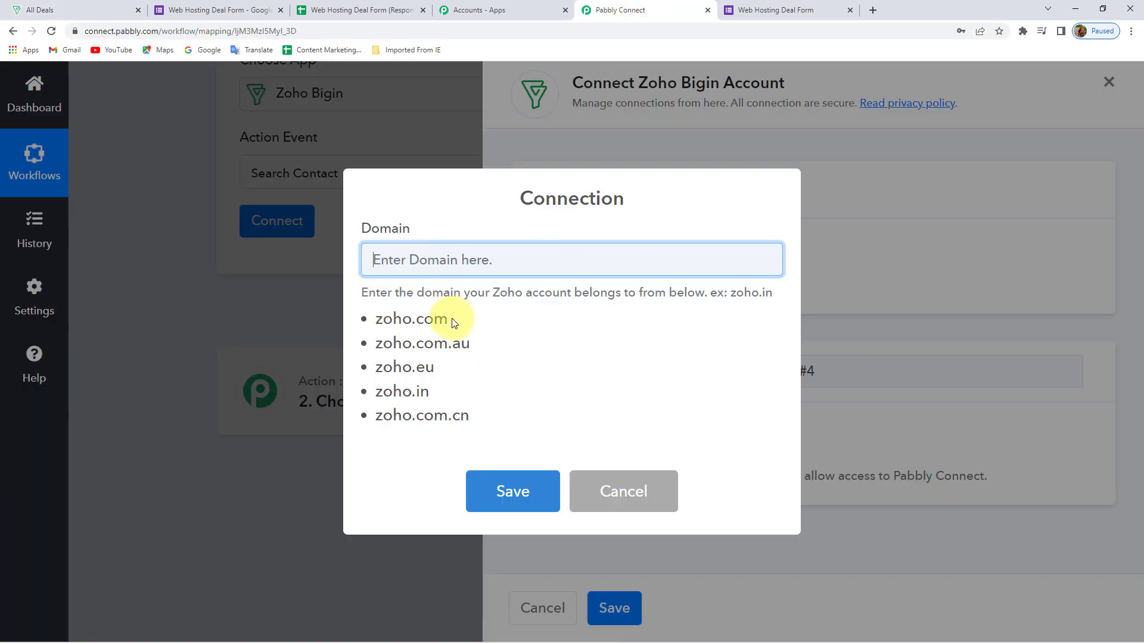
# Enter zoho.com in the connection's Domain field, double-checking it against the Bigin address
pyautogui.moveTo(450, 317); pyautogui.dragTo(374, 319)
pyautogui.hotkey('ctrl', 'c')
pyautogui.click(414, 261)
pyautogui.hotkey('ctrl', 'v')
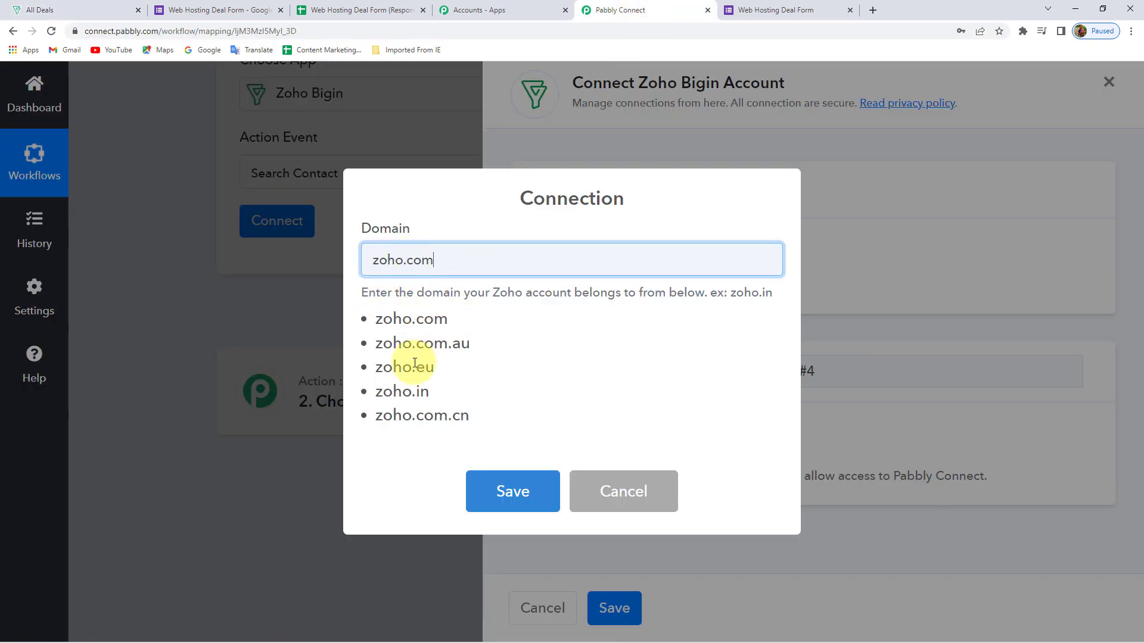
pyautogui.click(27, 11)
pyautogui.moveTo(132, 31); pyautogui.dragTo(169, 32)
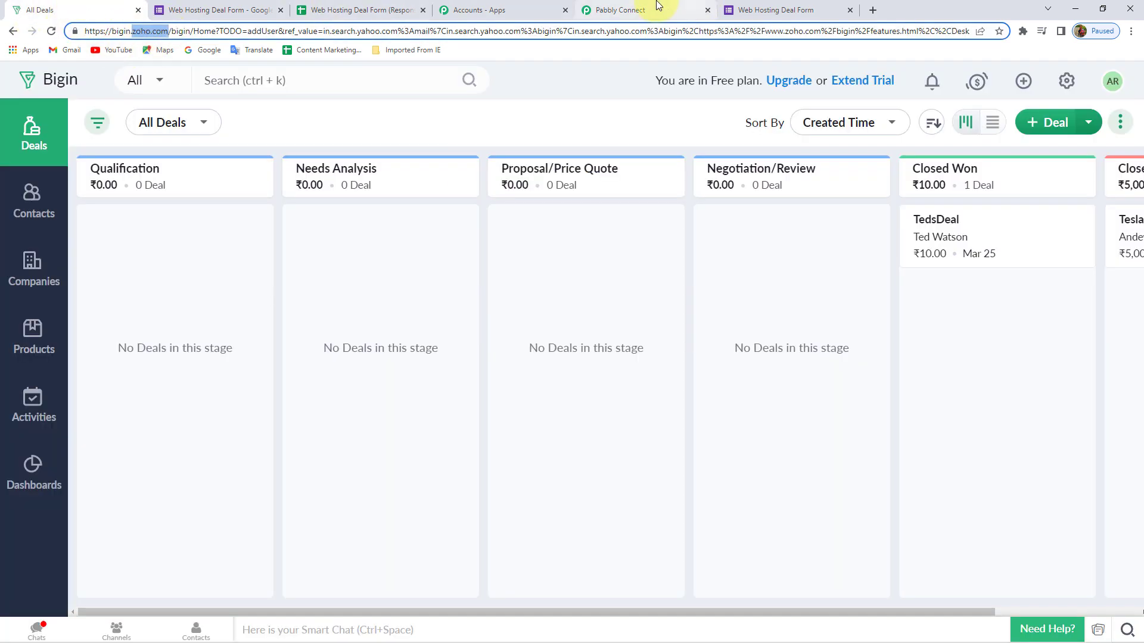
pyautogui.click(620, 10)
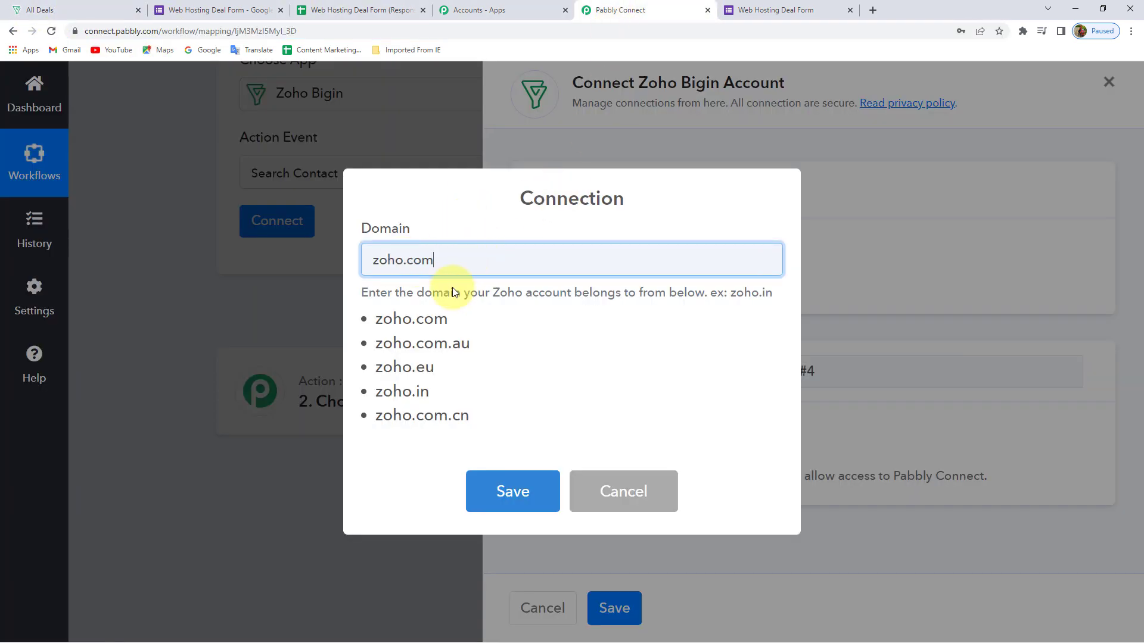
# Save the domain and accept Zoho's authorization so Search Contact shows Connected
pyautogui.click(509, 494)
pyautogui.click(668, 438)
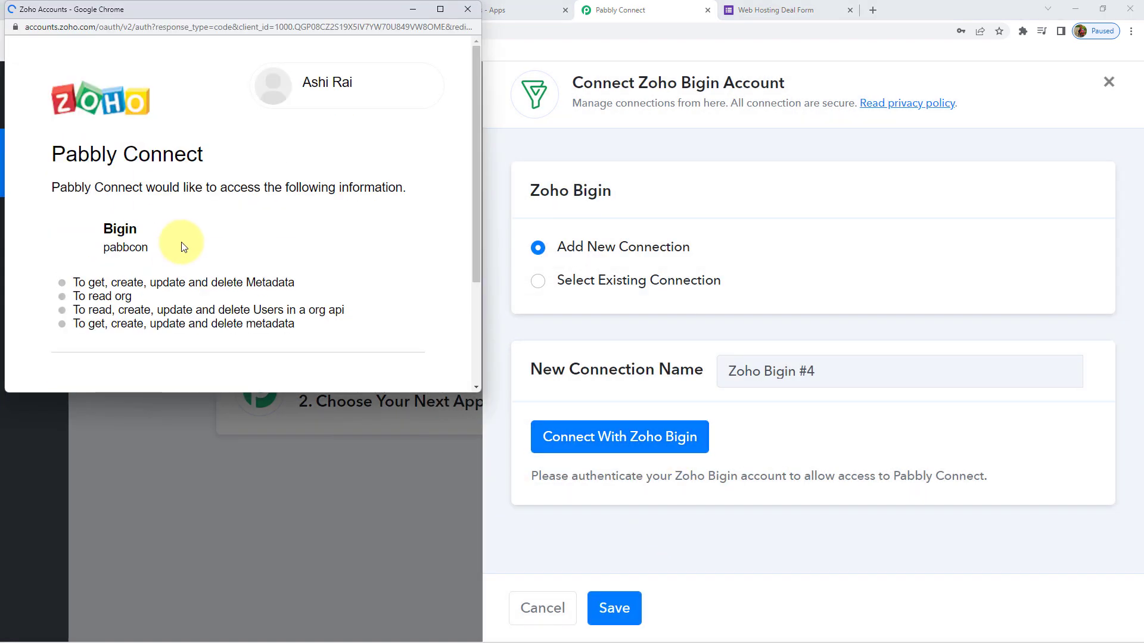
pyautogui.scroll(-3, 179, 243)
pyautogui.click(81, 301)
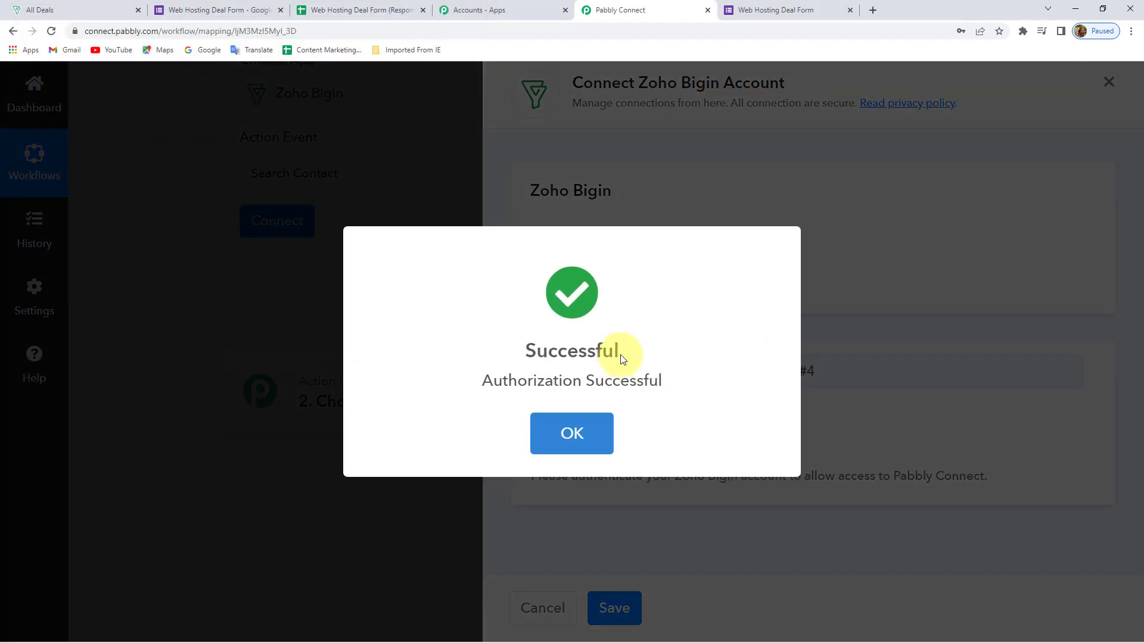
pyautogui.scroll(1, 322, 256)
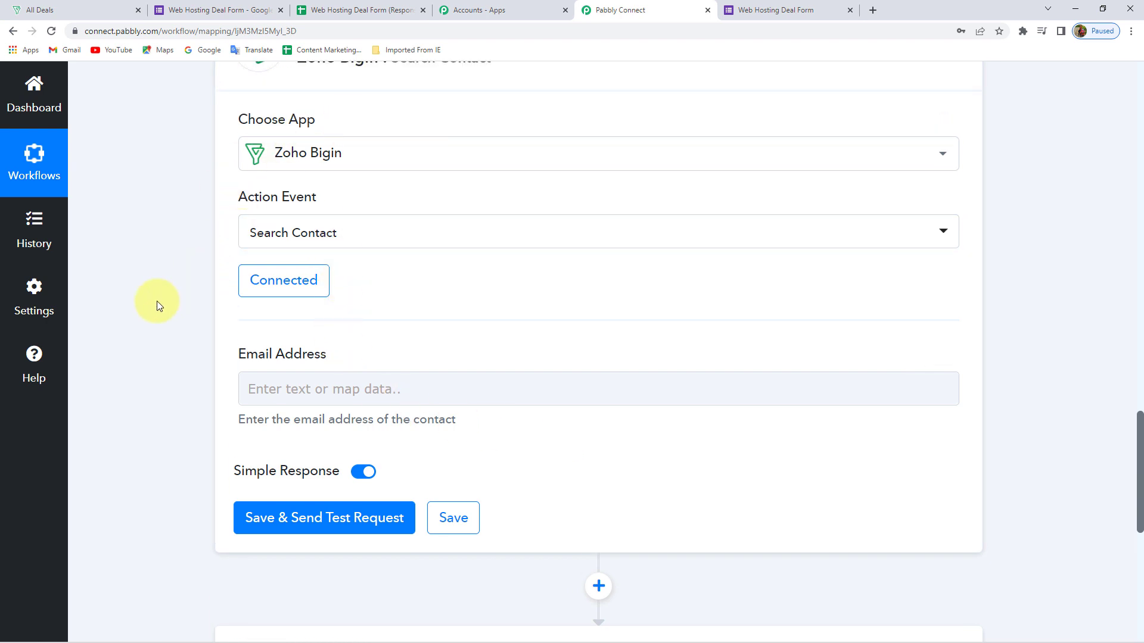
# Scroll to the Search Contact step's Email Address field
pyautogui.scroll(2, 156, 301)
pyautogui.scroll(-2, 156, 301)
pyautogui.scroll(-1, 157, 302)
pyautogui.moveTo(233, 295); pyautogui.dragTo(332, 307)
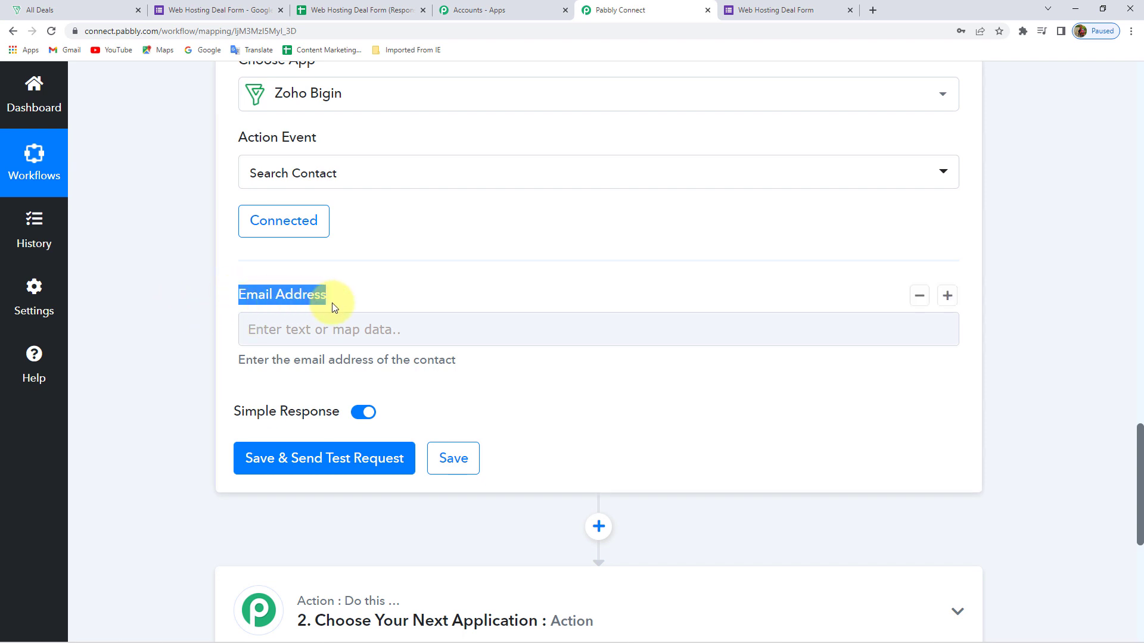
pyautogui.click(351, 290)
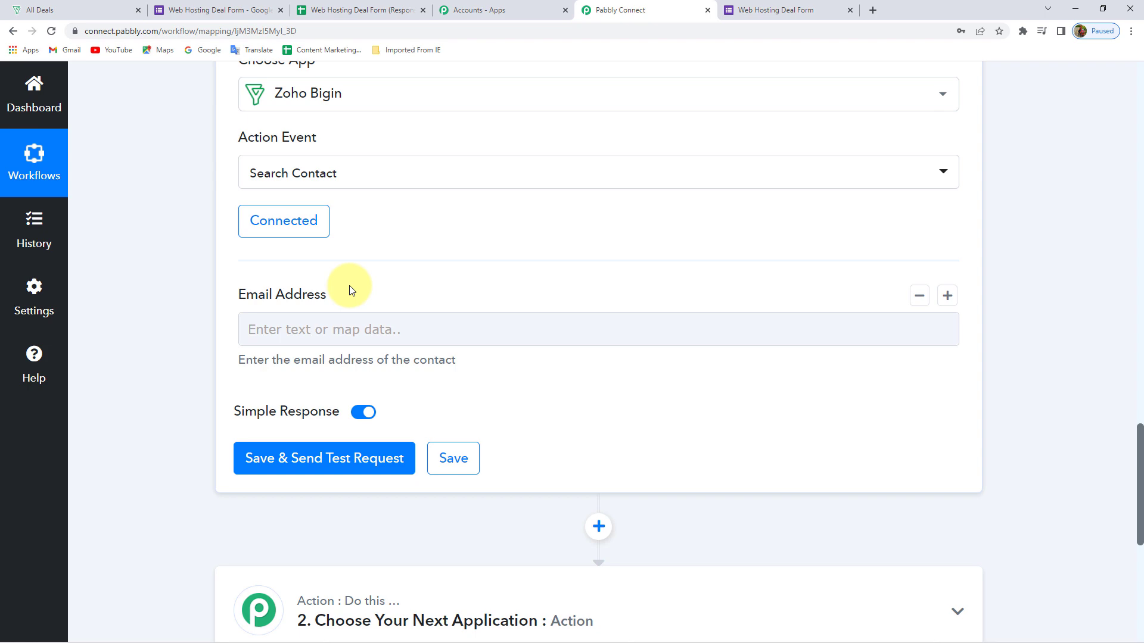
# Review the Name and Email values in the captured Google Forms response
pyautogui.scroll(9, 190, 292)
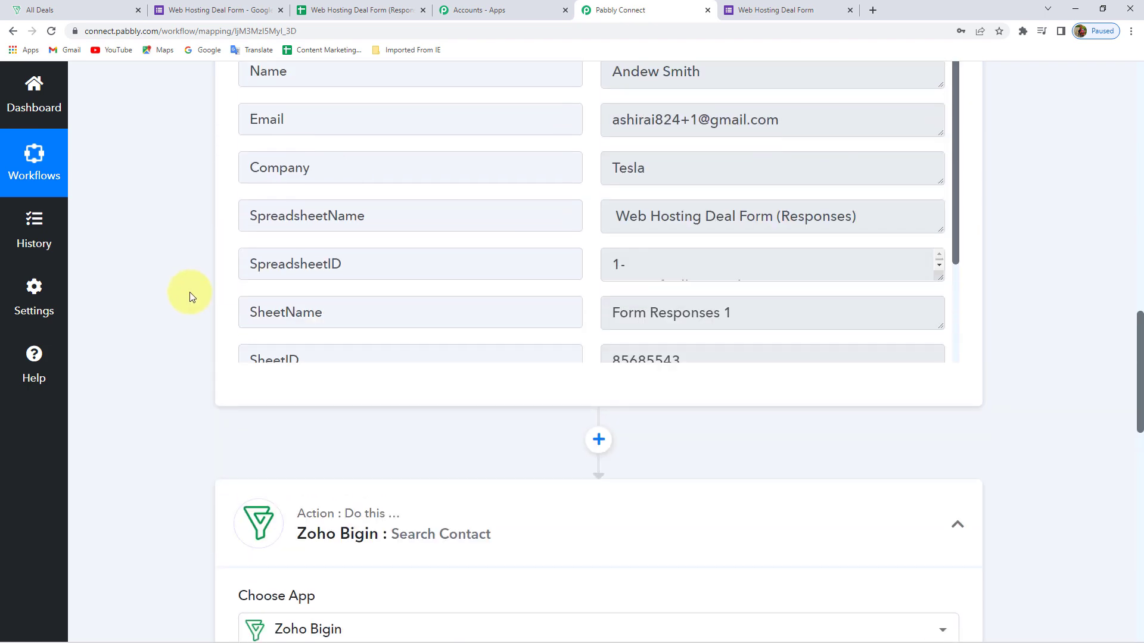
pyautogui.scroll(1, 190, 292)
pyautogui.moveTo(825, 184); pyautogui.dragTo(567, 191)
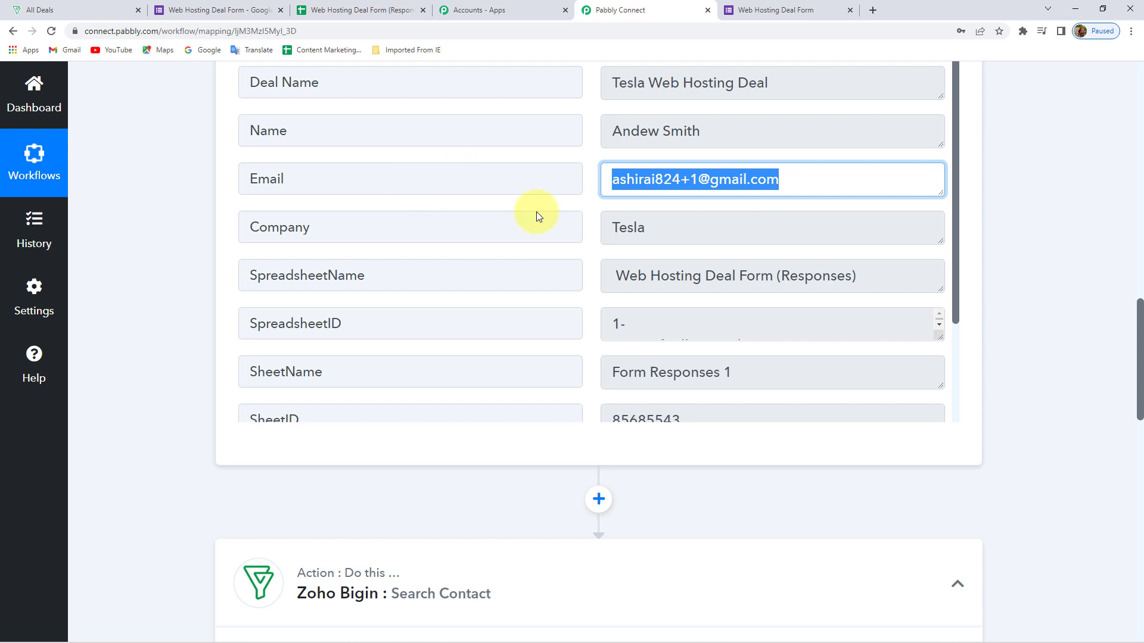
pyautogui.click(642, 130)
pyautogui.tripleClick(642, 130)
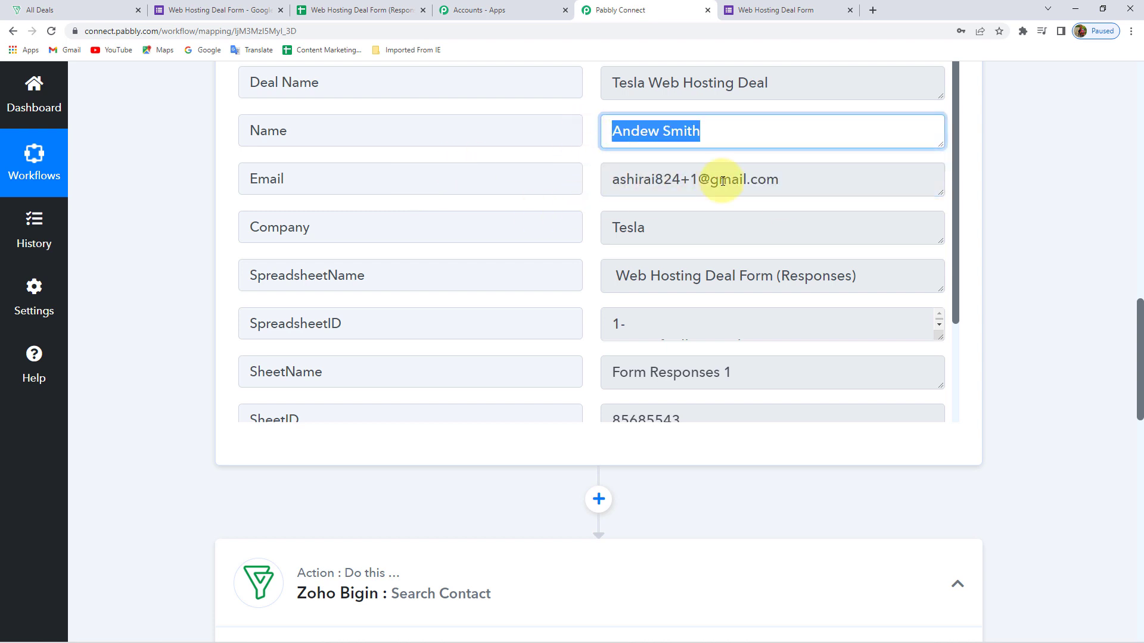
pyautogui.tripleClick(795, 179)
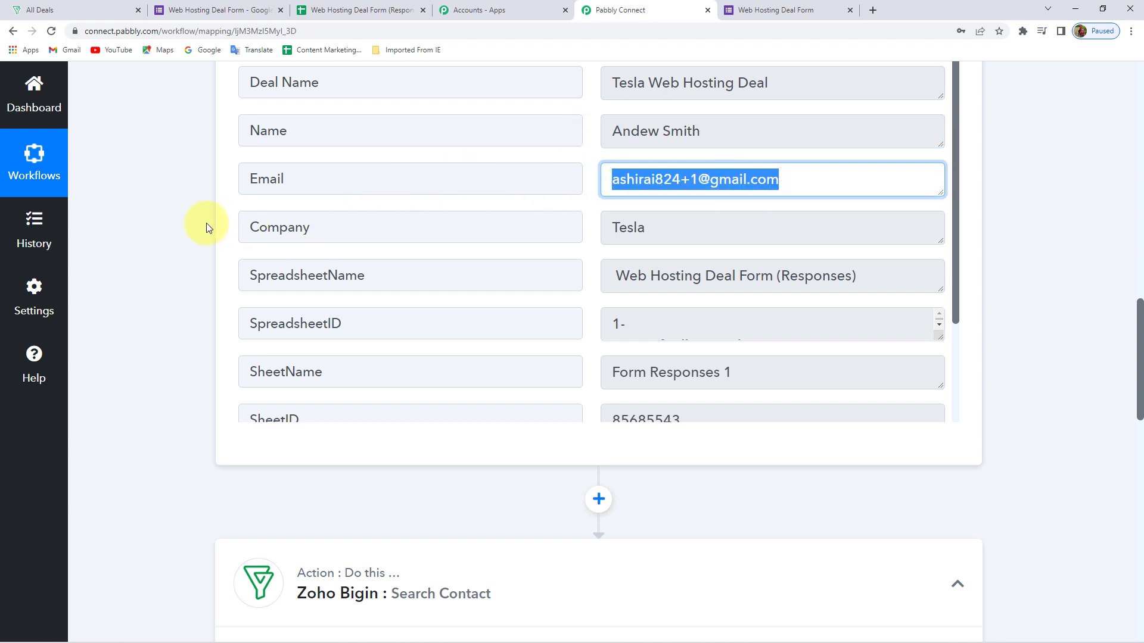
pyautogui.scroll(-10, 161, 238)
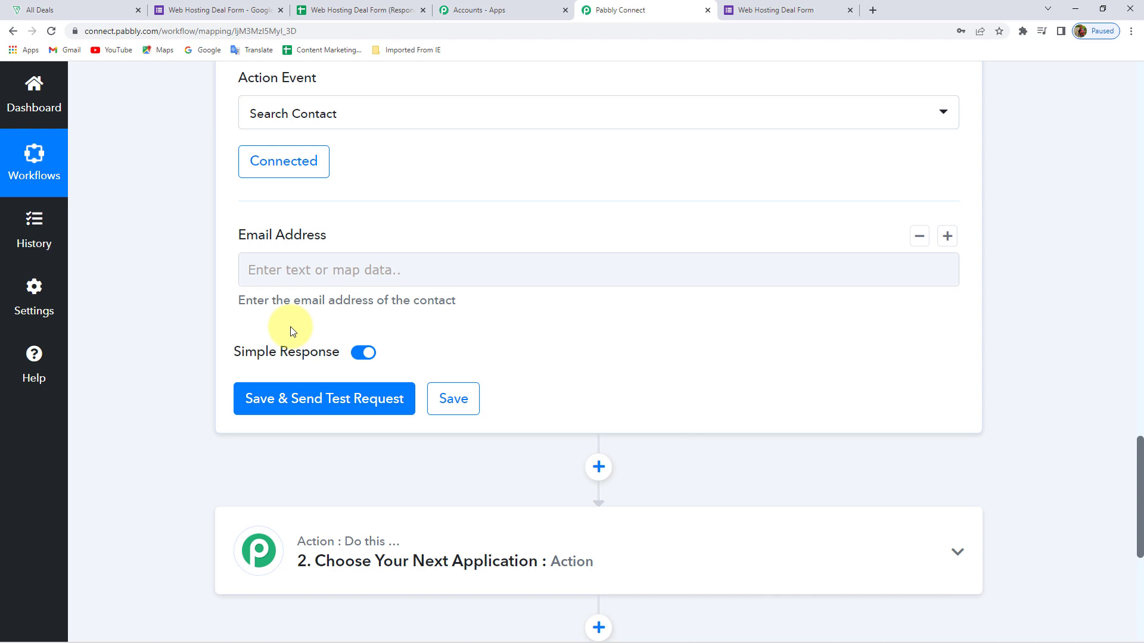
# Map the Google Forms response's Email into the Search Contact Email Address field
pyautogui.click(301, 269)
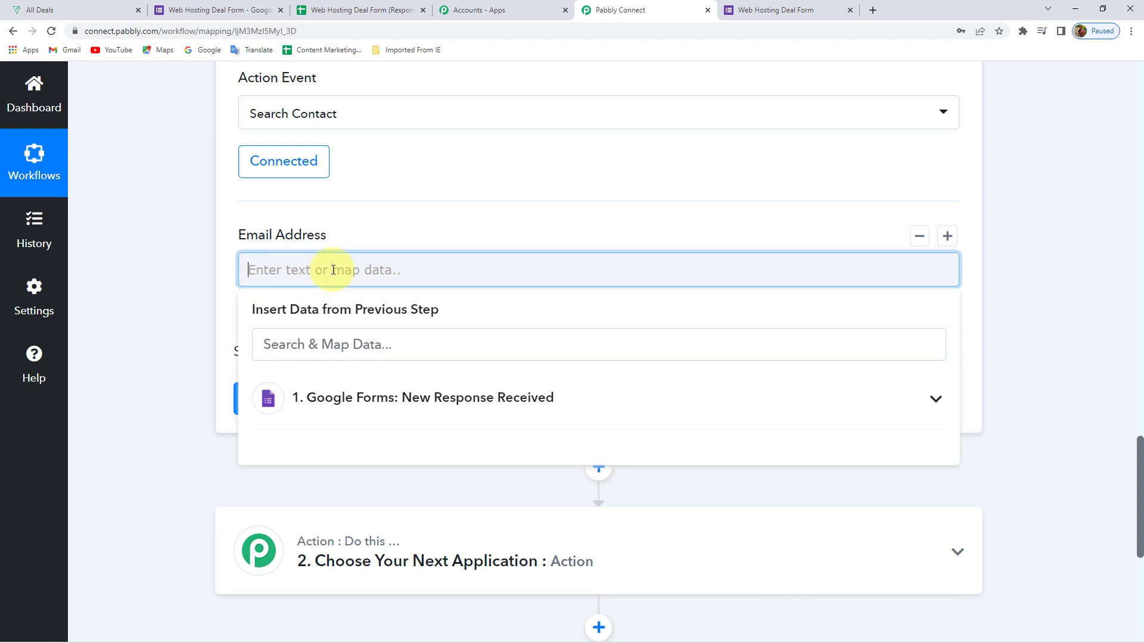
pyautogui.click(374, 405)
pyautogui.scroll(-1, 161, 351)
pyautogui.scroll(-1, 160, 344)
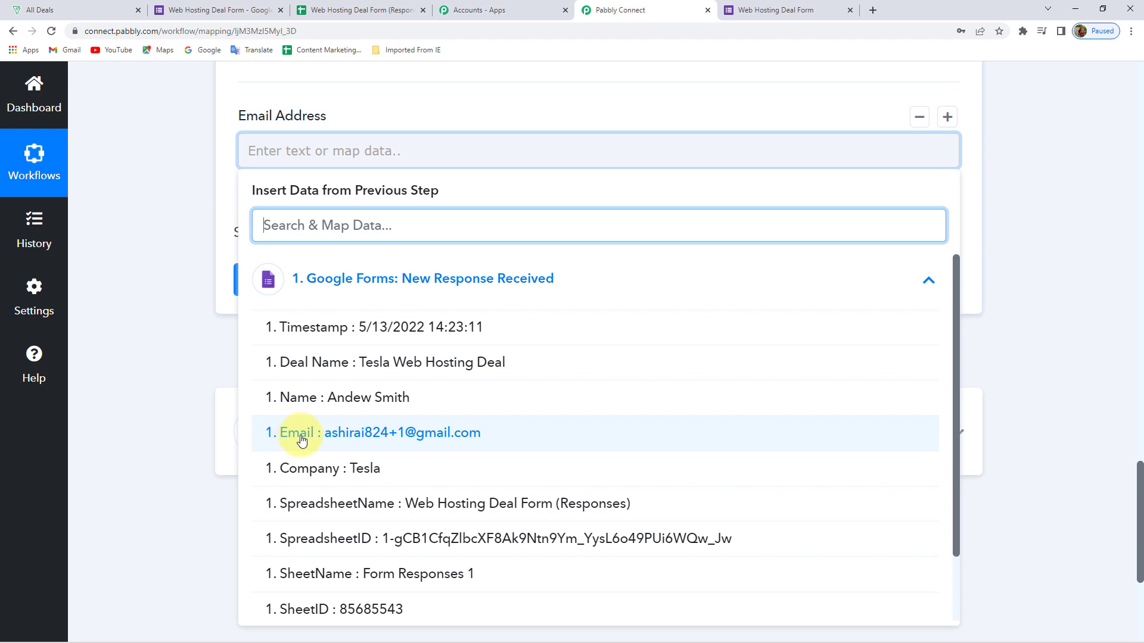
pyautogui.click(434, 434)
pyautogui.click(156, 141)
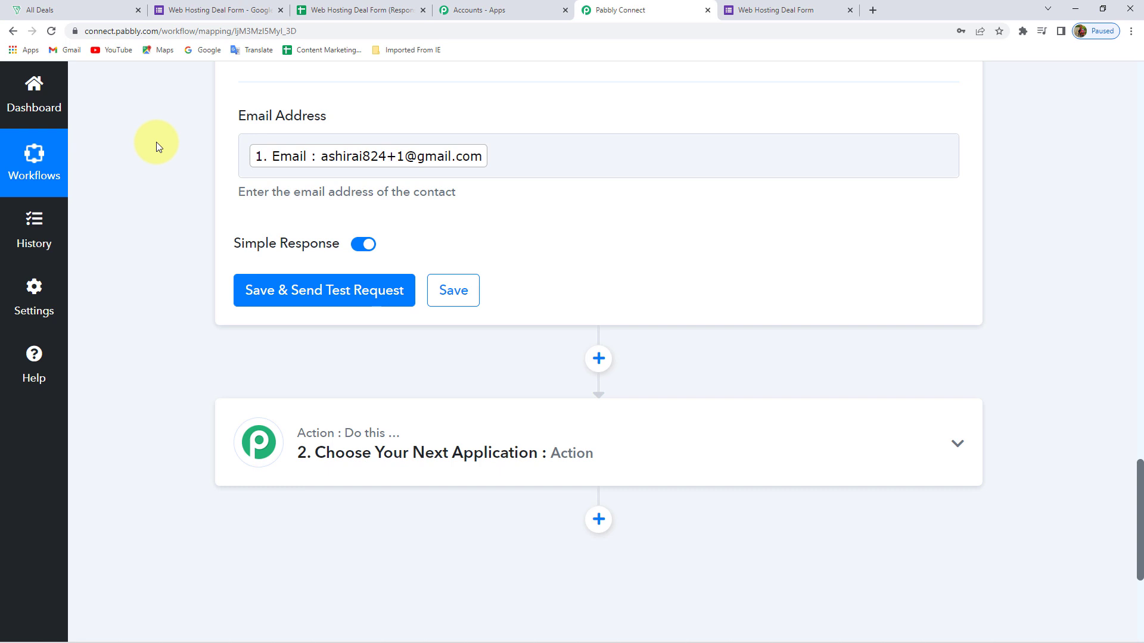
pyautogui.scroll(-1, 268, 232)
# Save and test the Search Contact step, then look through the returned contact data
pyautogui.click(326, 235)
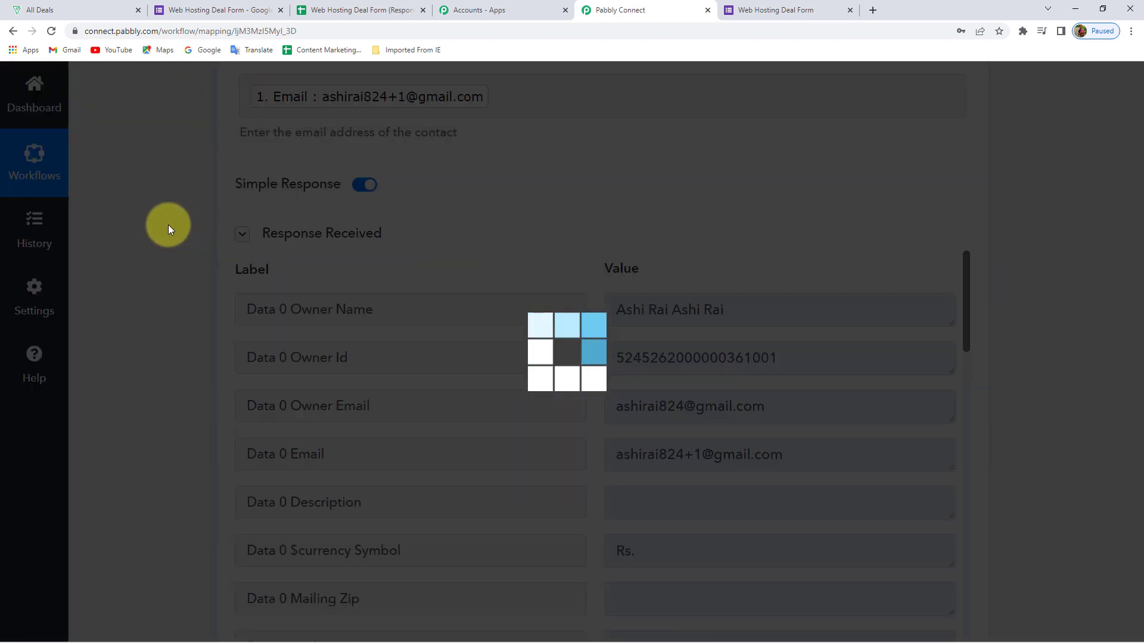
pyautogui.scroll(-2, 142, 292)
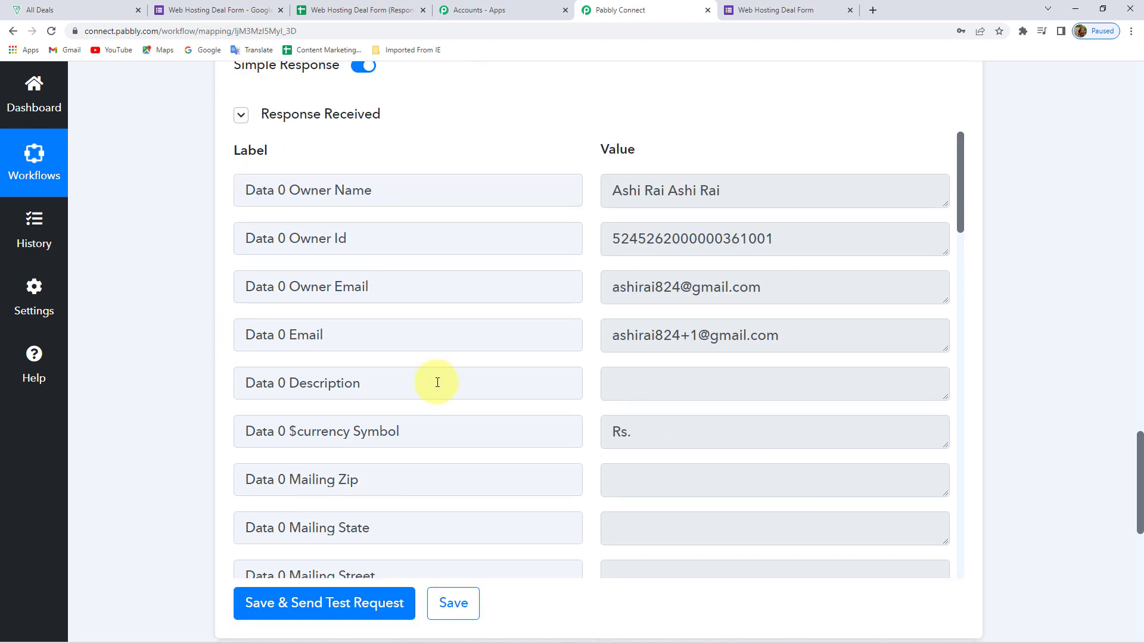
pyautogui.scroll(-6, 659, 391)
pyautogui.scroll(-1, 660, 391)
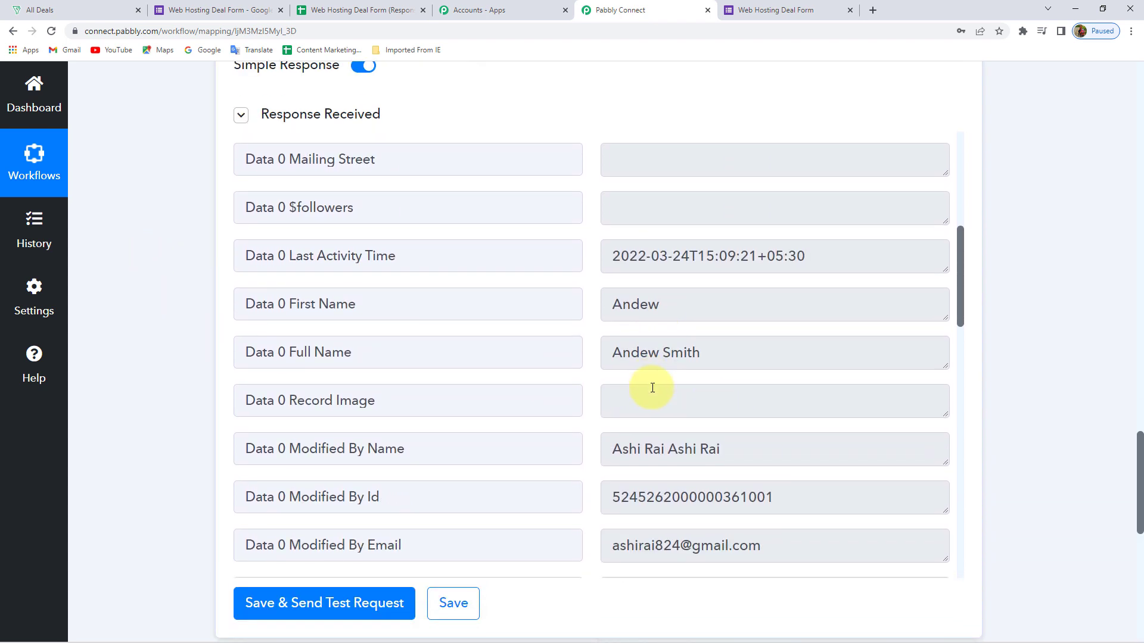
pyautogui.moveTo(727, 358); pyautogui.dragTo(540, 374)
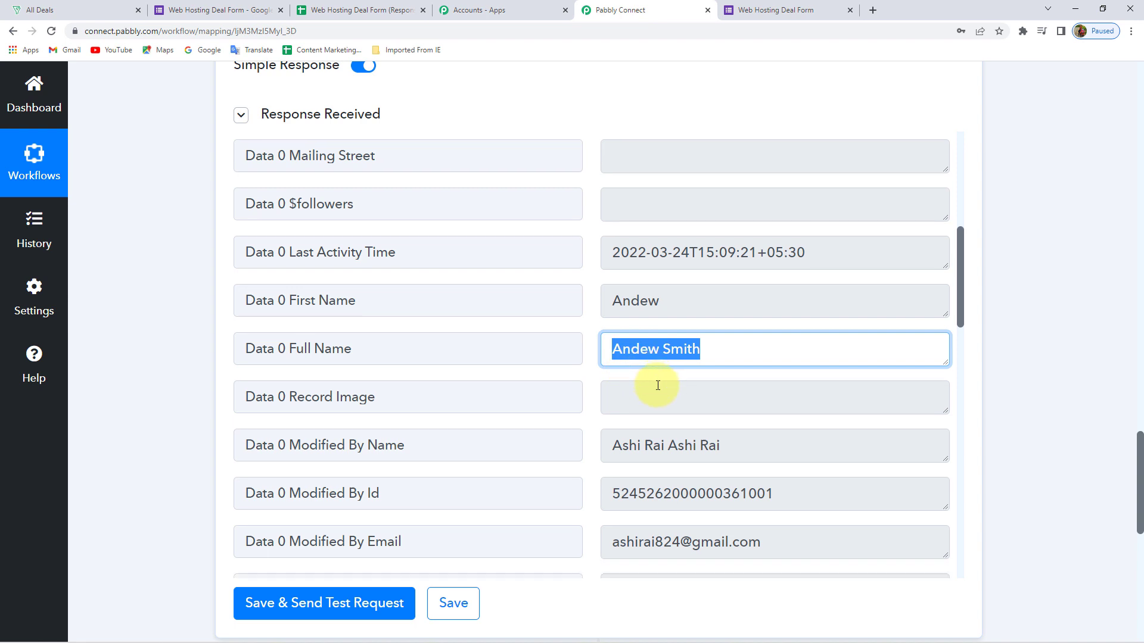
pyautogui.scroll(-3, 658, 386)
pyautogui.scroll(-6, 728, 324)
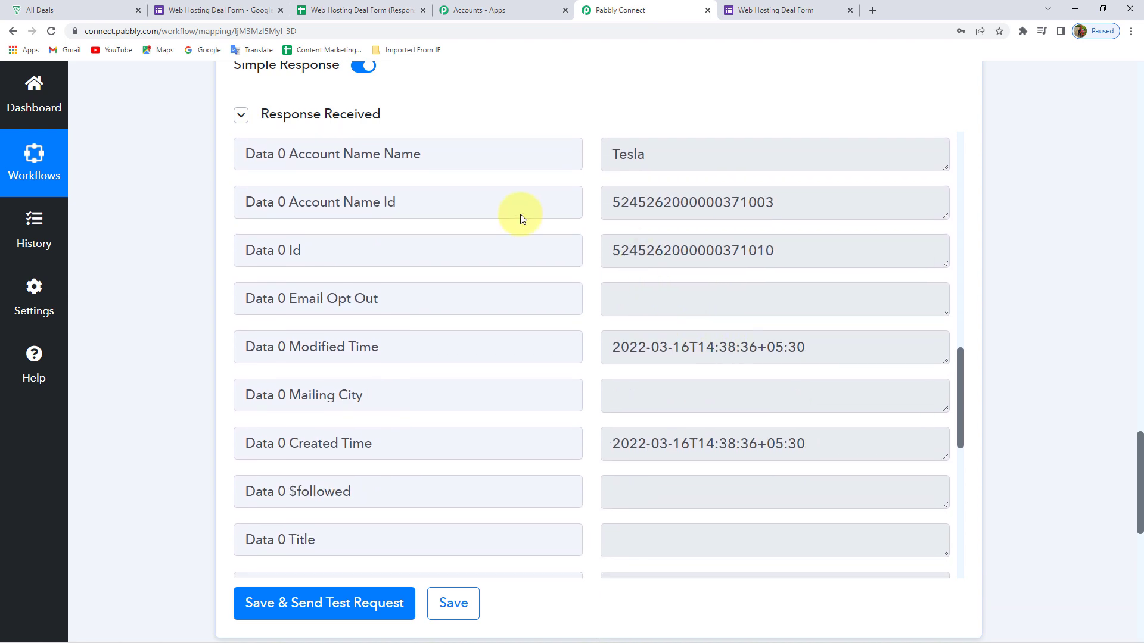
# Select the found contact's Data 0 Id value in the response
pyautogui.moveTo(788, 252); pyautogui.dragTo(579, 255)
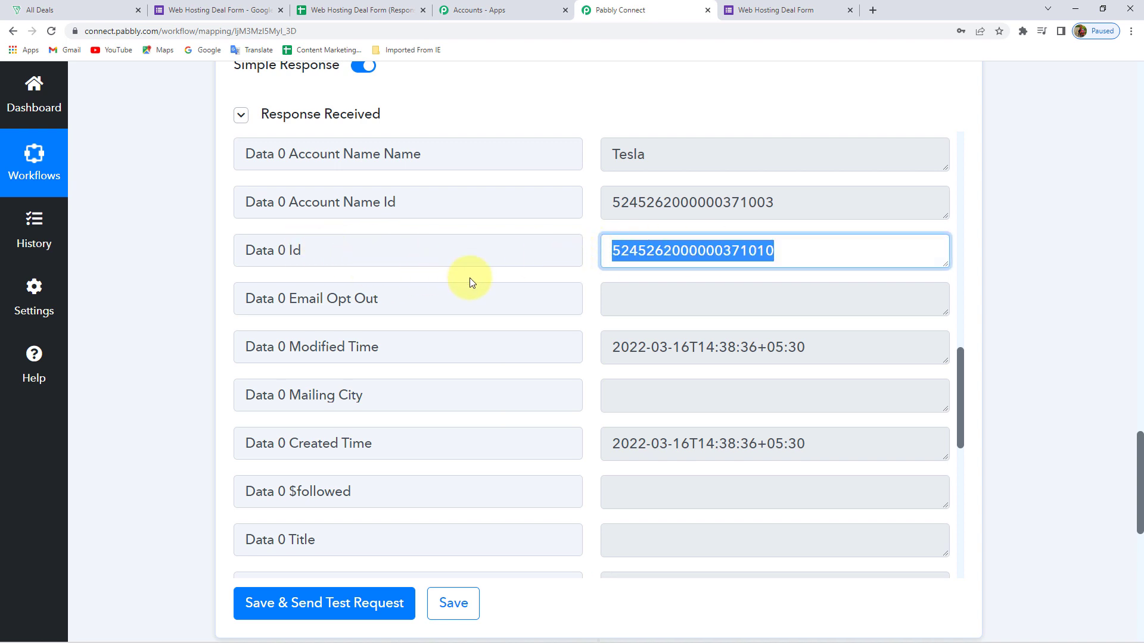
pyautogui.click(289, 258)
pyautogui.moveTo(320, 250); pyautogui.dragTo(205, 251)
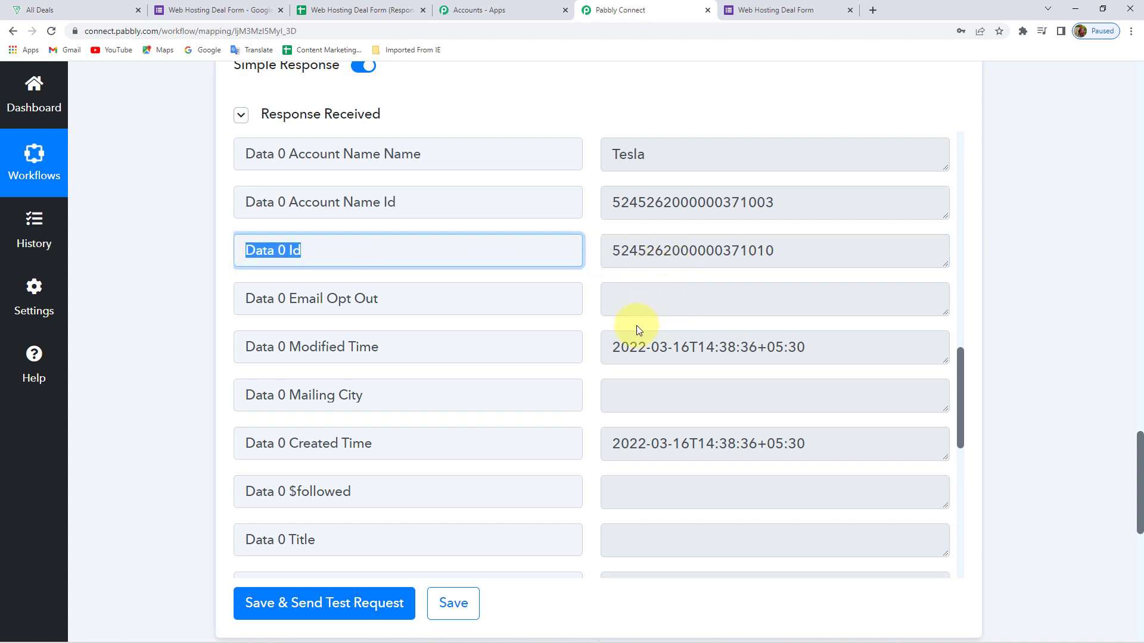
pyautogui.scroll(-9, 638, 330)
pyautogui.scroll(10, 635, 324)
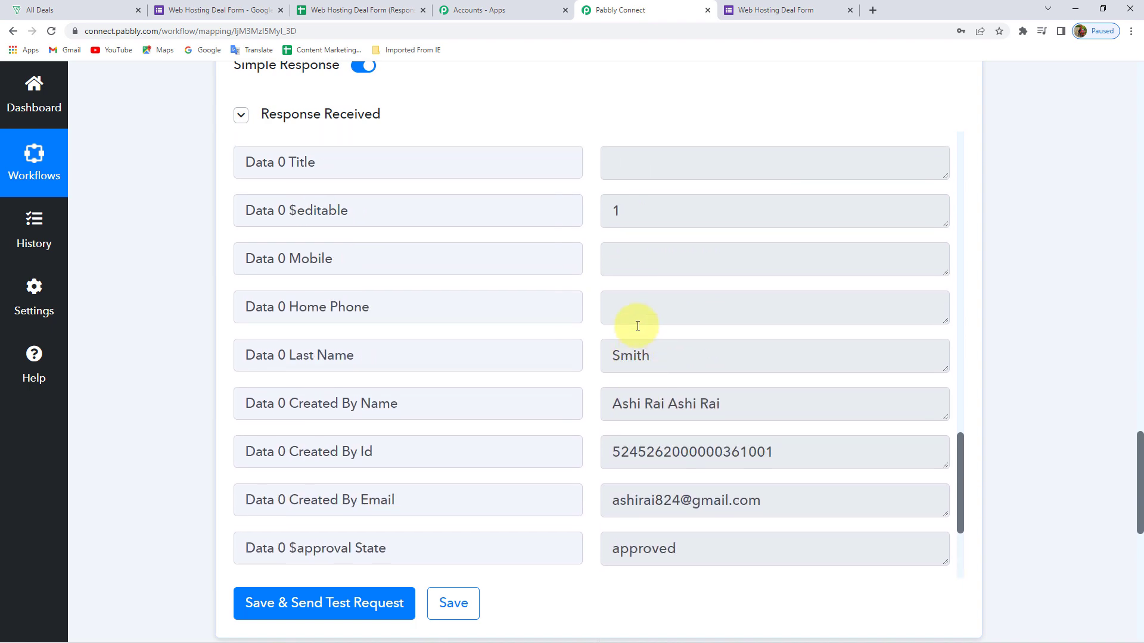
pyautogui.moveTo(779, 334); pyautogui.dragTo(528, 332)
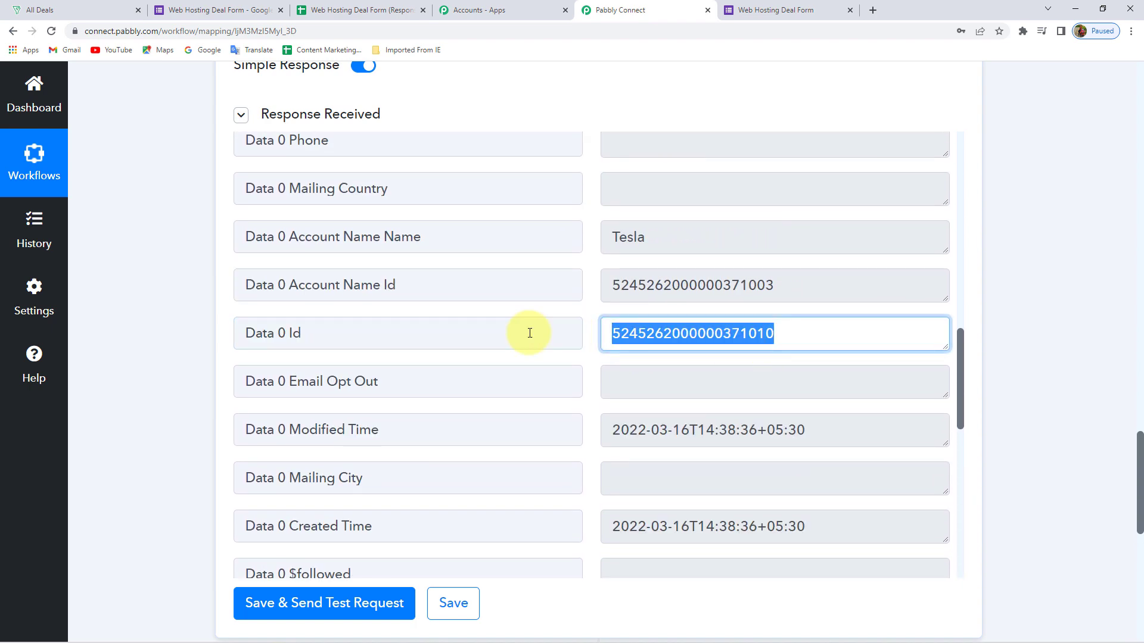
pyautogui.scroll(5, 184, 229)
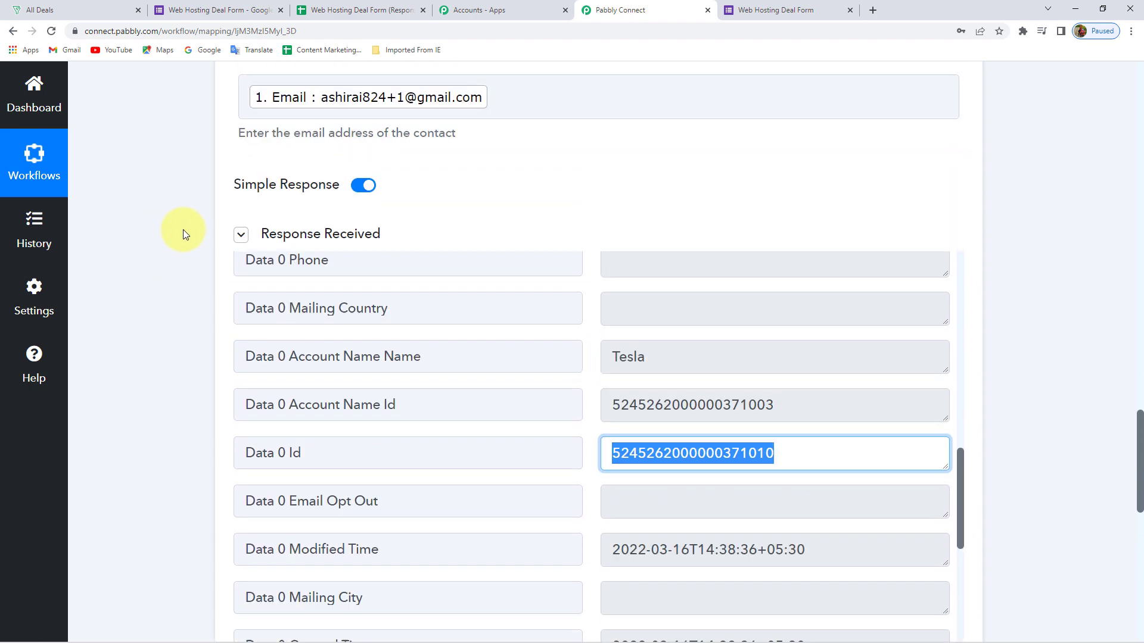
pyautogui.scroll(-10, 155, 276)
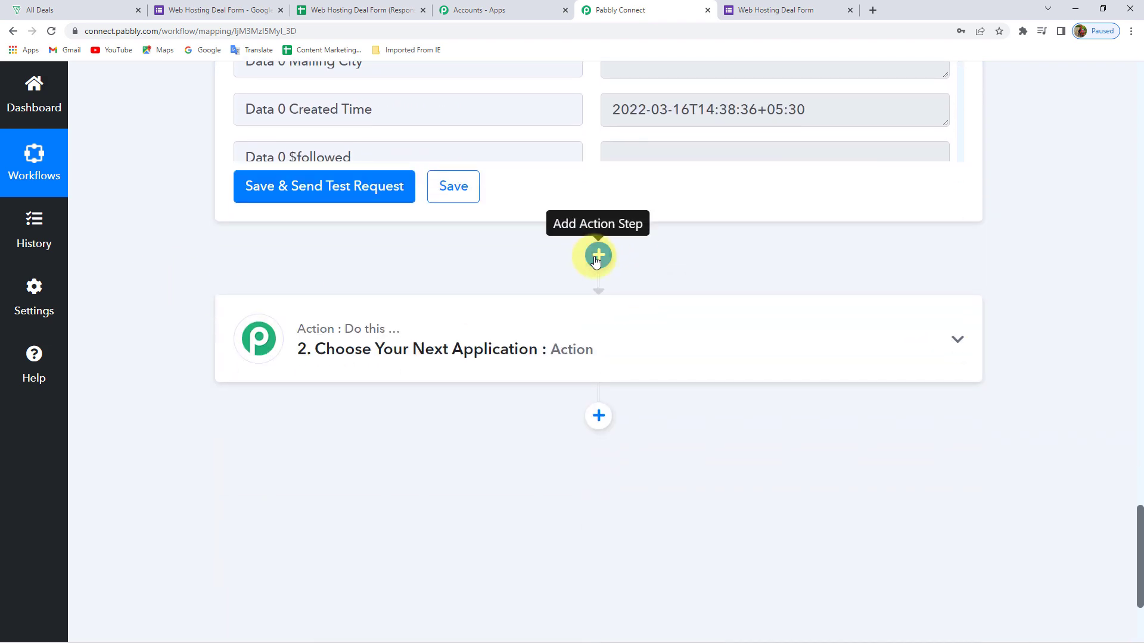
# Add a Zoho Bigin action step with the Search Company event
pyautogui.click(597, 256)
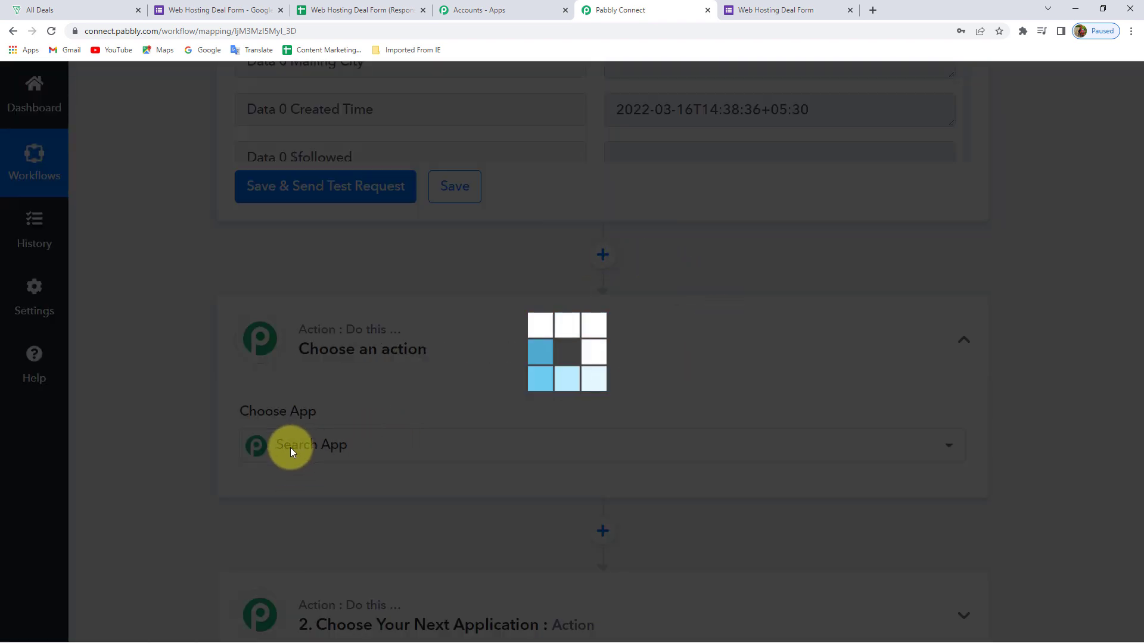
pyautogui.write('zoho')
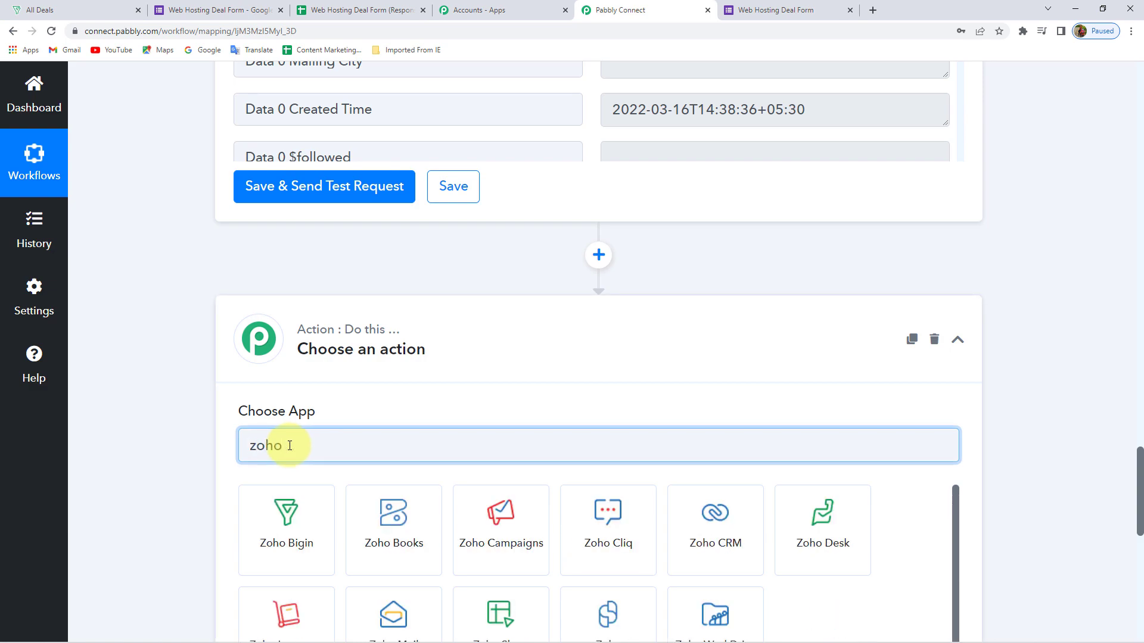
pyautogui.click(288, 513)
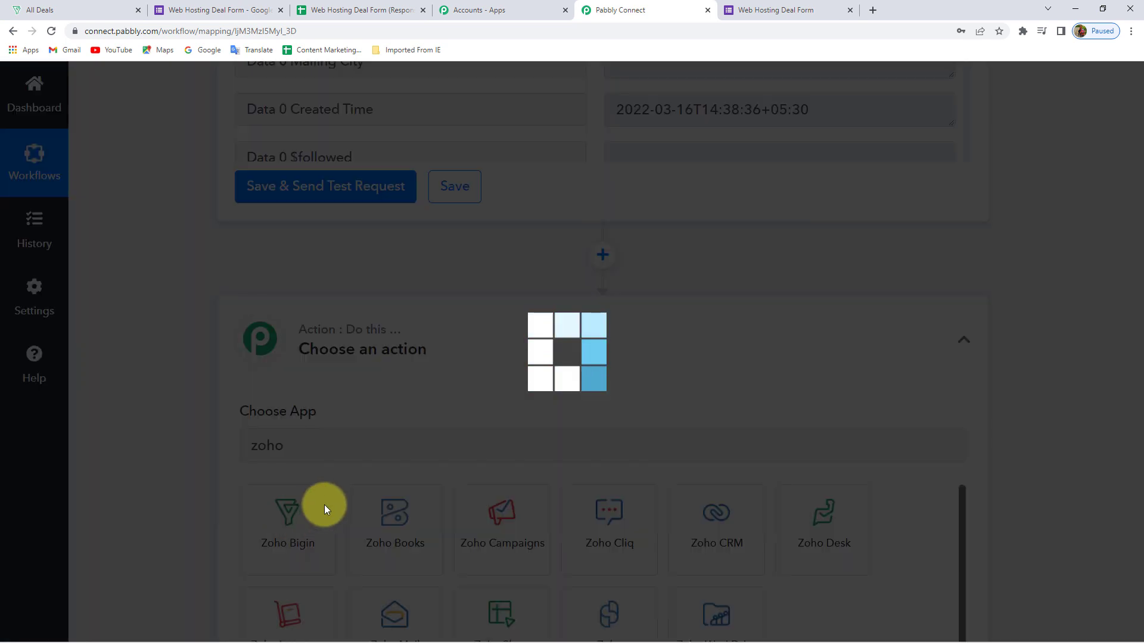
pyautogui.scroll(-2, 327, 439)
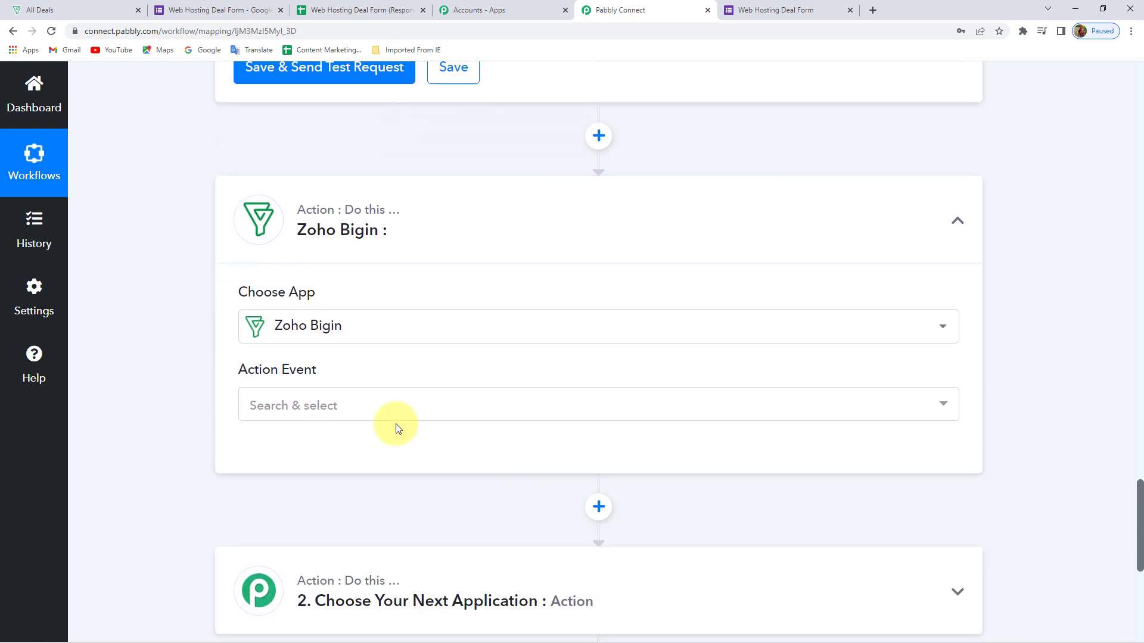
pyautogui.click(411, 410)
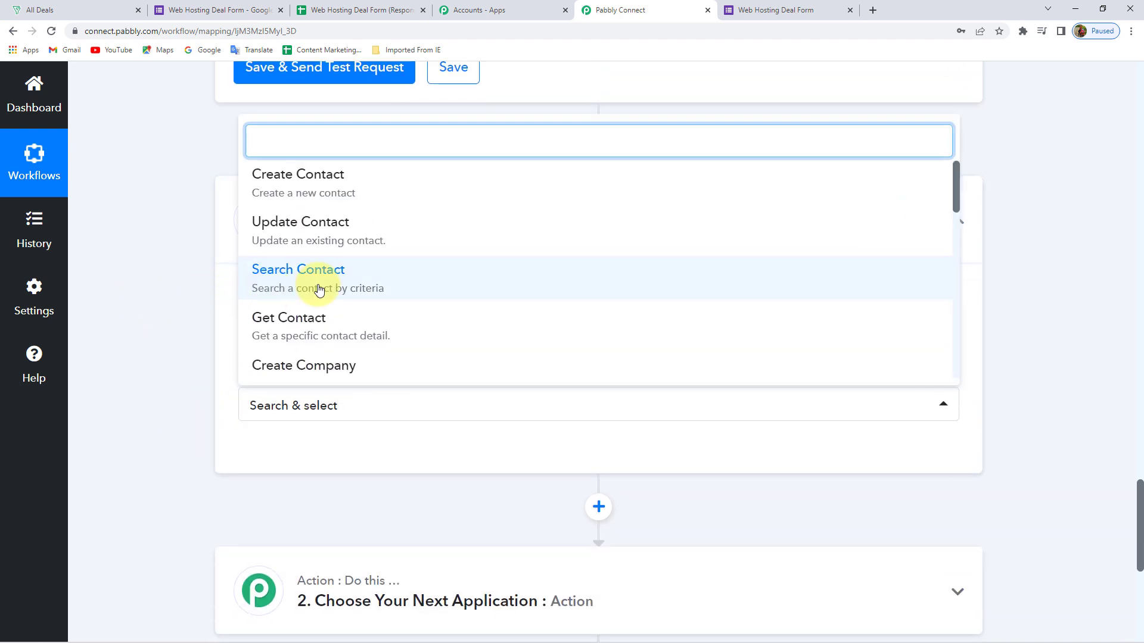
pyautogui.scroll(-3, 298, 288)
pyautogui.scroll(-1, 332, 289)
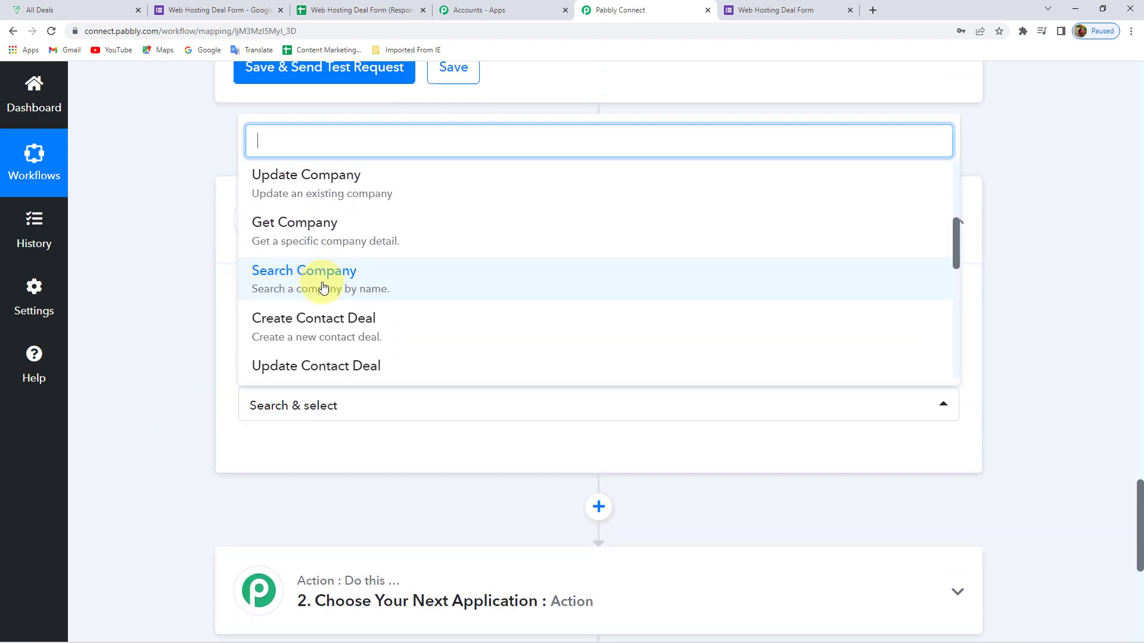
pyautogui.click(320, 286)
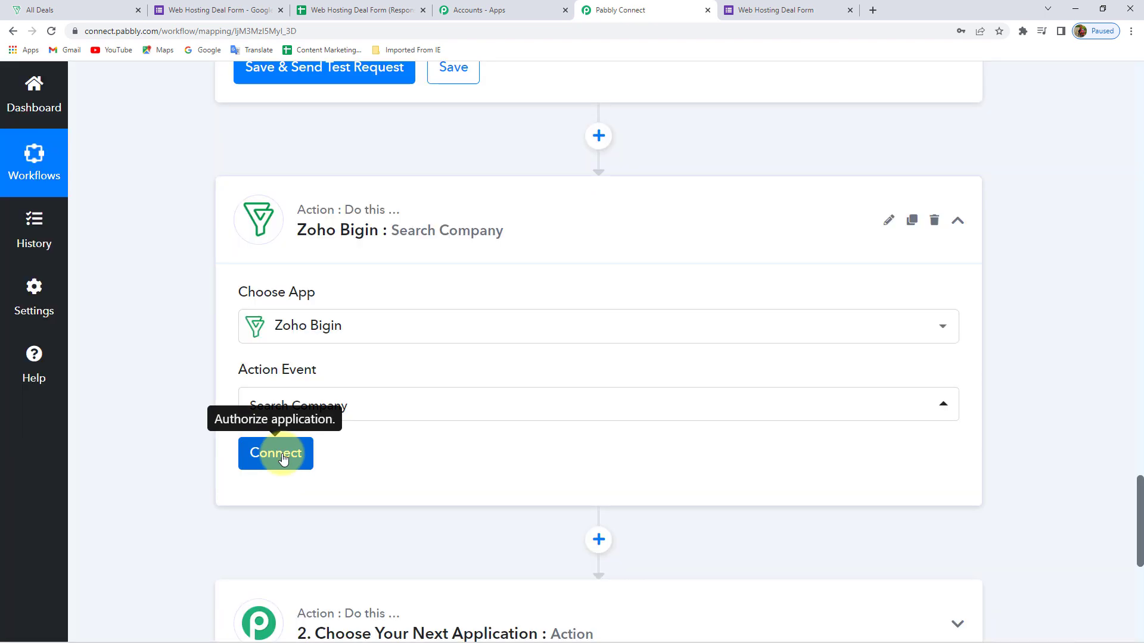
# Link the step to the existing Zoho Bigin connection
pyautogui.click(256, 456)
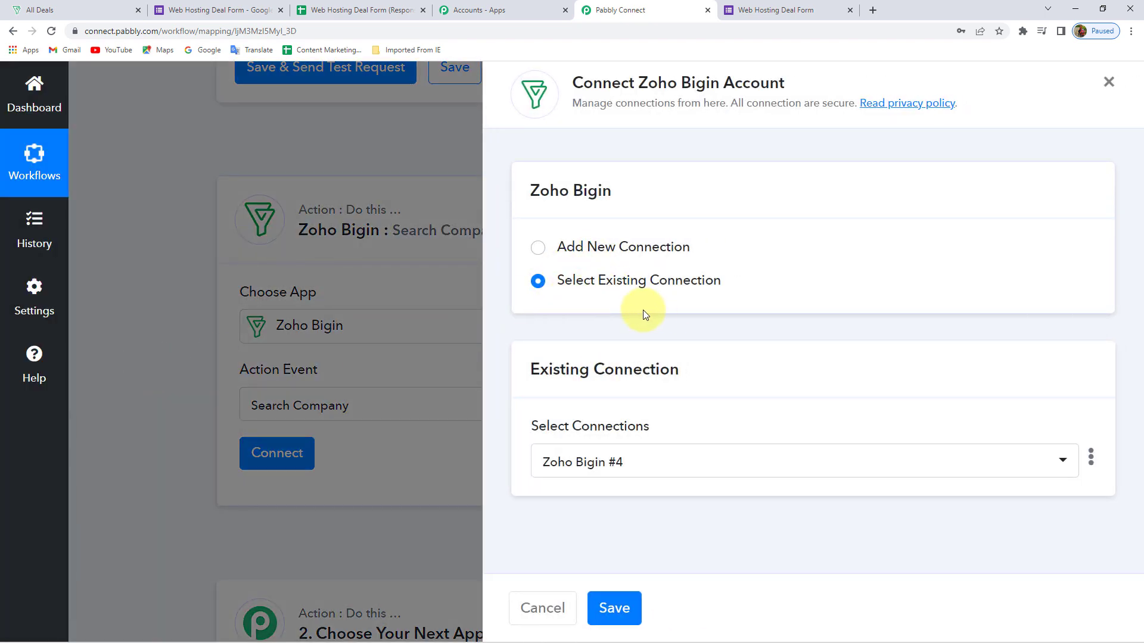
pyautogui.click(614, 608)
pyautogui.scroll(-3, 161, 408)
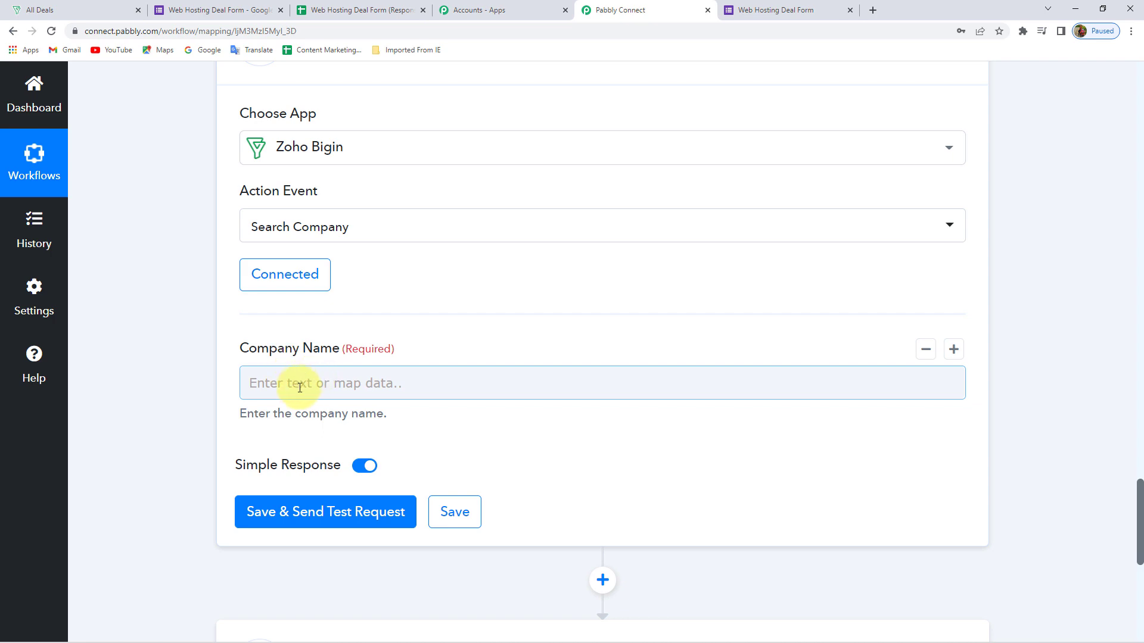
# Check the Company value Tesla in the trigger data and glance at the form confirmation tab
pyautogui.scroll(-10, 178, 316)
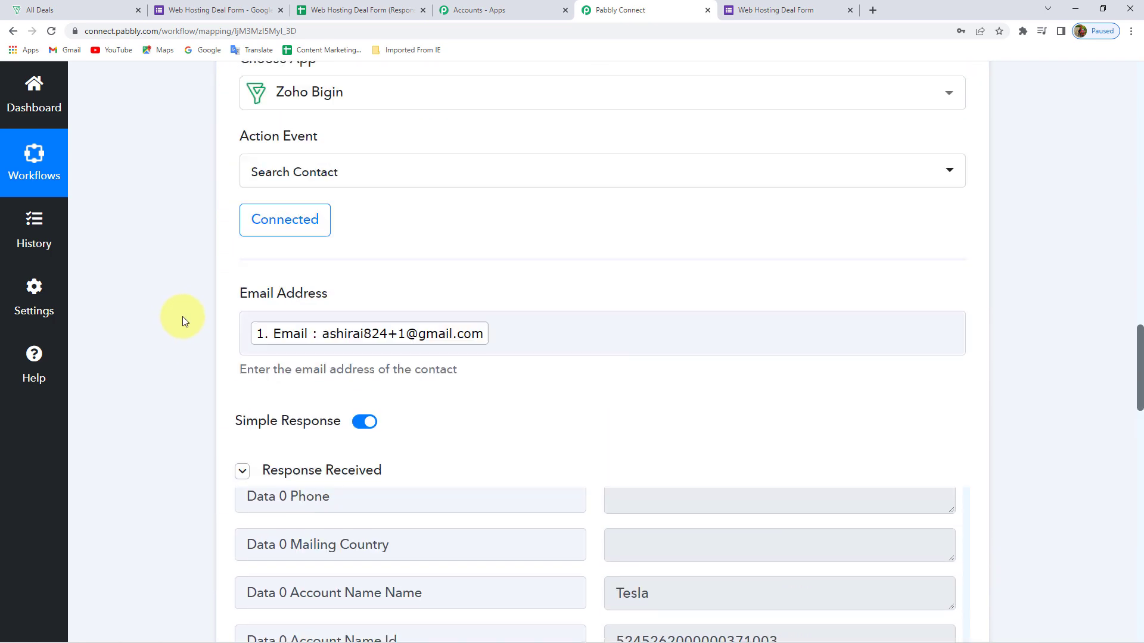
pyautogui.scroll(3, 182, 316)
pyautogui.scroll(3, 762, 302)
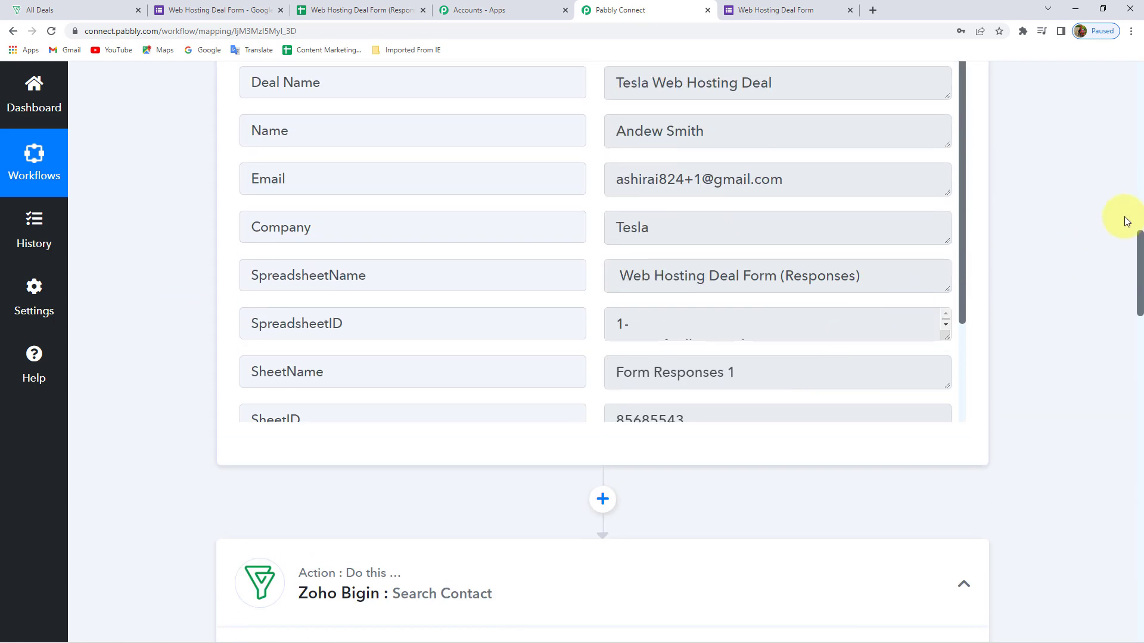
pyautogui.doubleClick(628, 227)
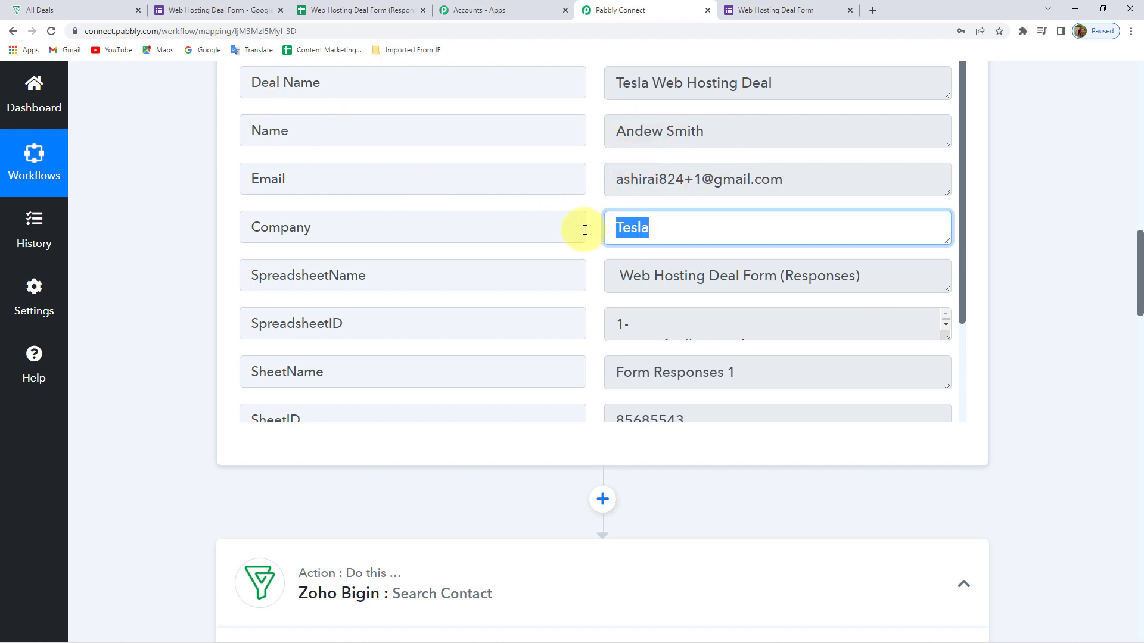
pyautogui.hotkey('ctrl', 'Tab')
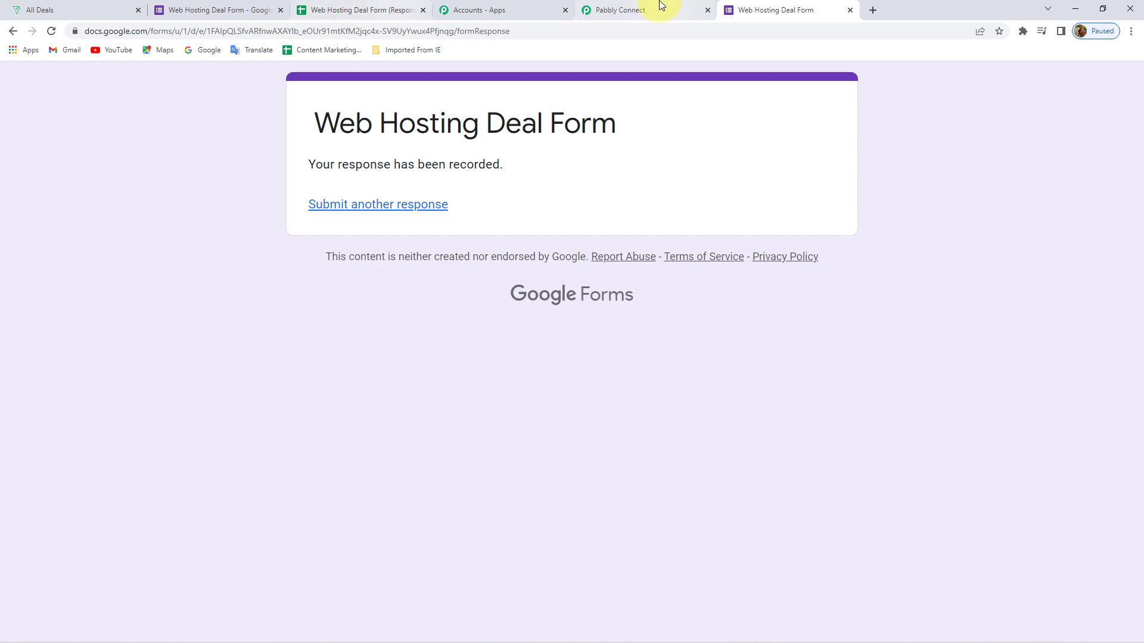
pyautogui.click(635, 18)
pyautogui.scroll(-20, 179, 381)
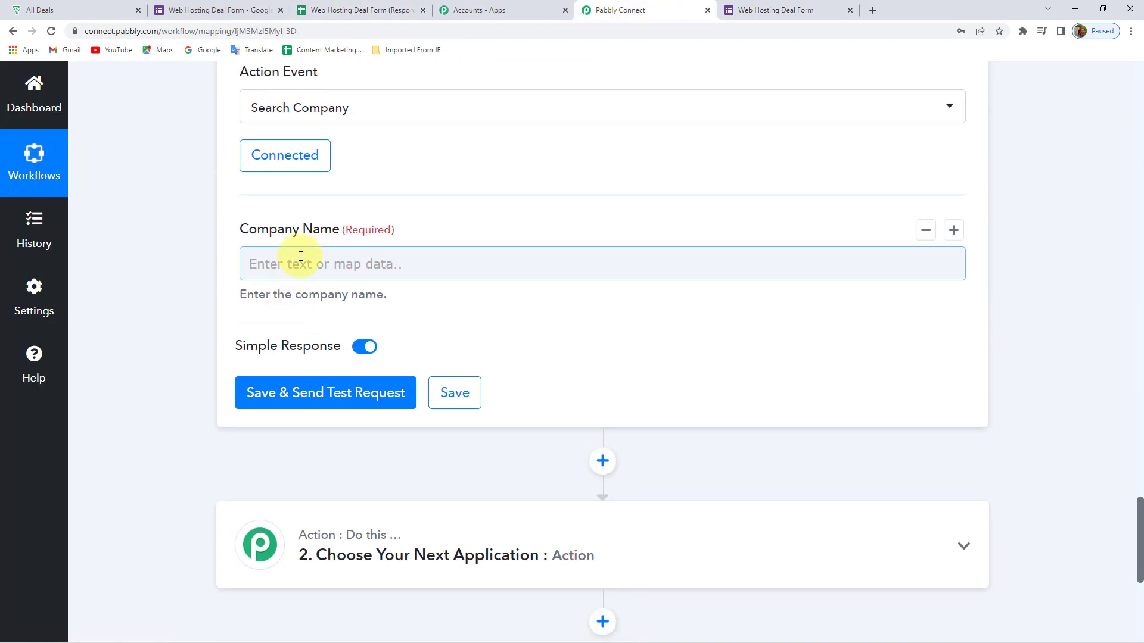
# Open the Company Name field's Insert Data list and browse the previous-step fields
pyautogui.click(299, 262)
pyautogui.click(419, 464)
pyautogui.scroll(-1, 183, 484)
pyautogui.scroll(-6, 184, 484)
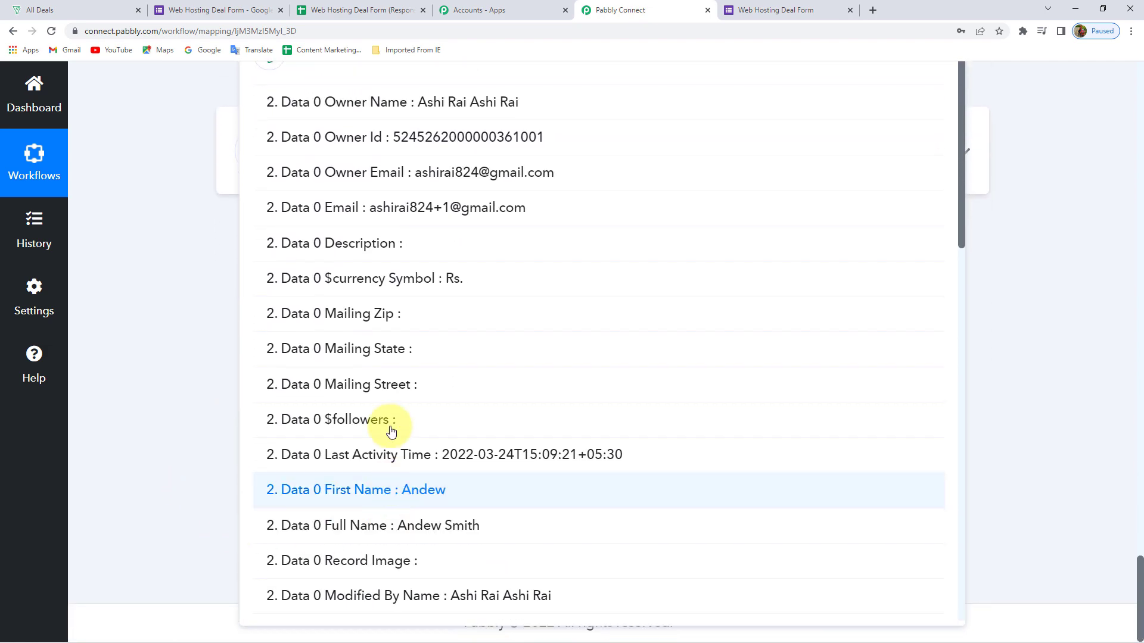
pyautogui.scroll(8, 370, 372)
# Map the form's 'Company : Tesla' into the Search Company Company Name field
pyautogui.click(296, 473)
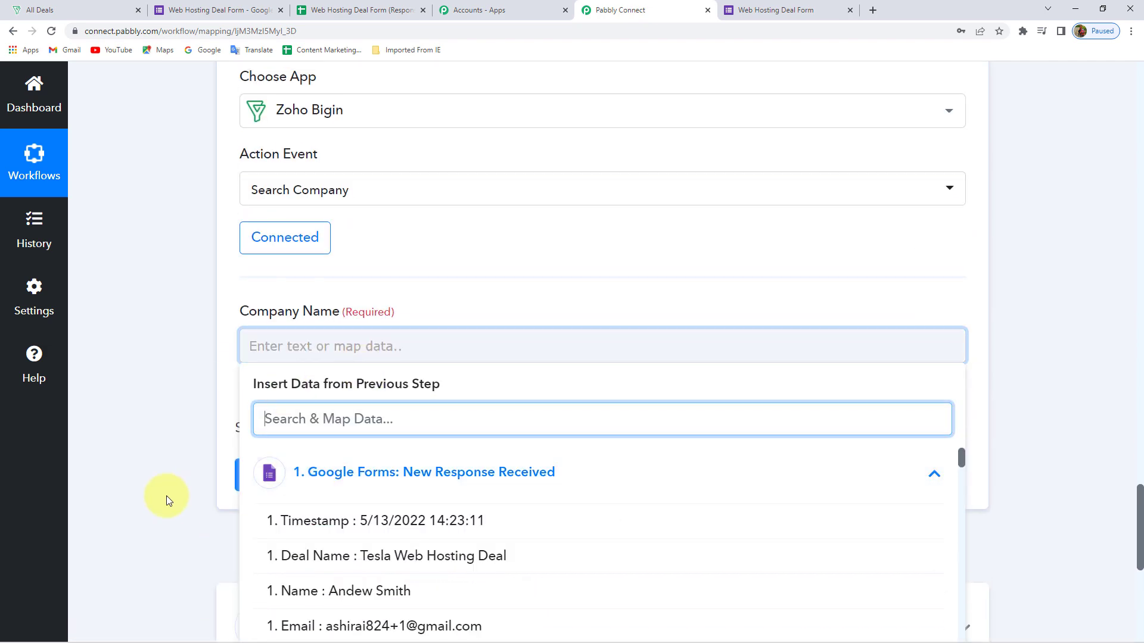
pyautogui.scroll(-4, 166, 496)
pyautogui.scroll(-3, 391, 411)
pyautogui.scroll(3, 421, 412)
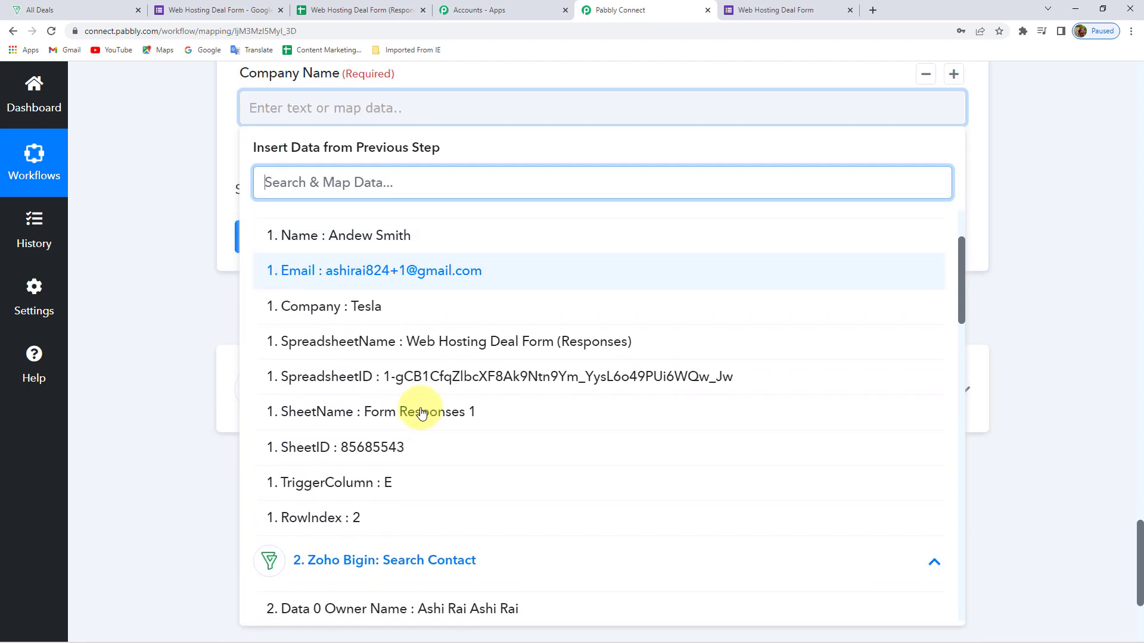
pyautogui.click(301, 311)
pyautogui.click(195, 241)
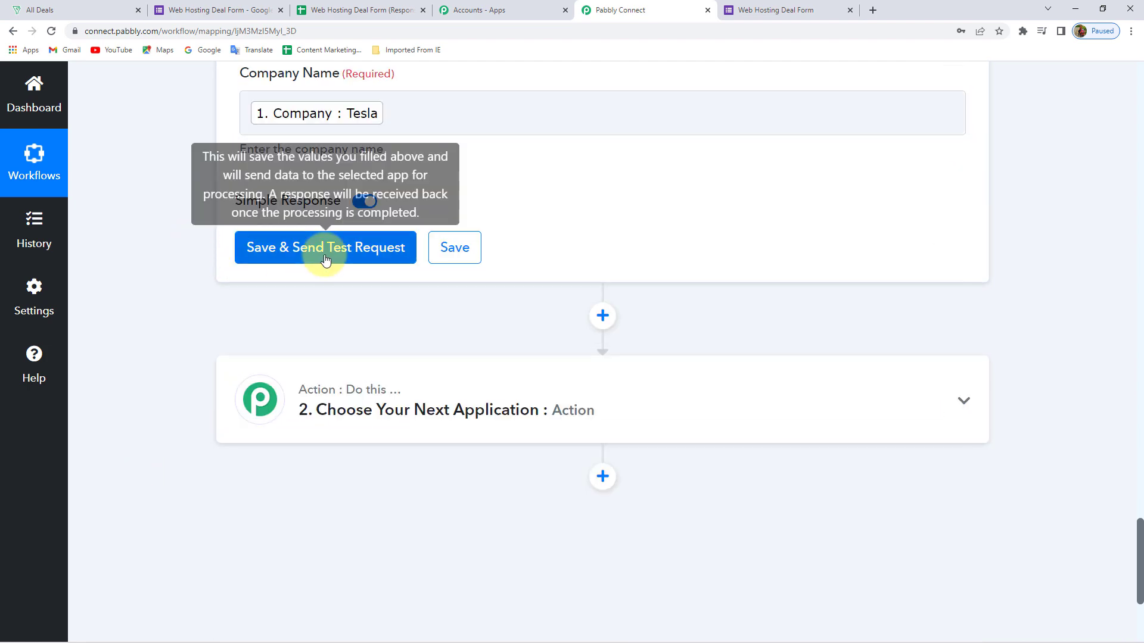
# Save and test the step, copy the returned Tesla company's Data 0 Id, and go to the deal form
pyautogui.click(325, 249)
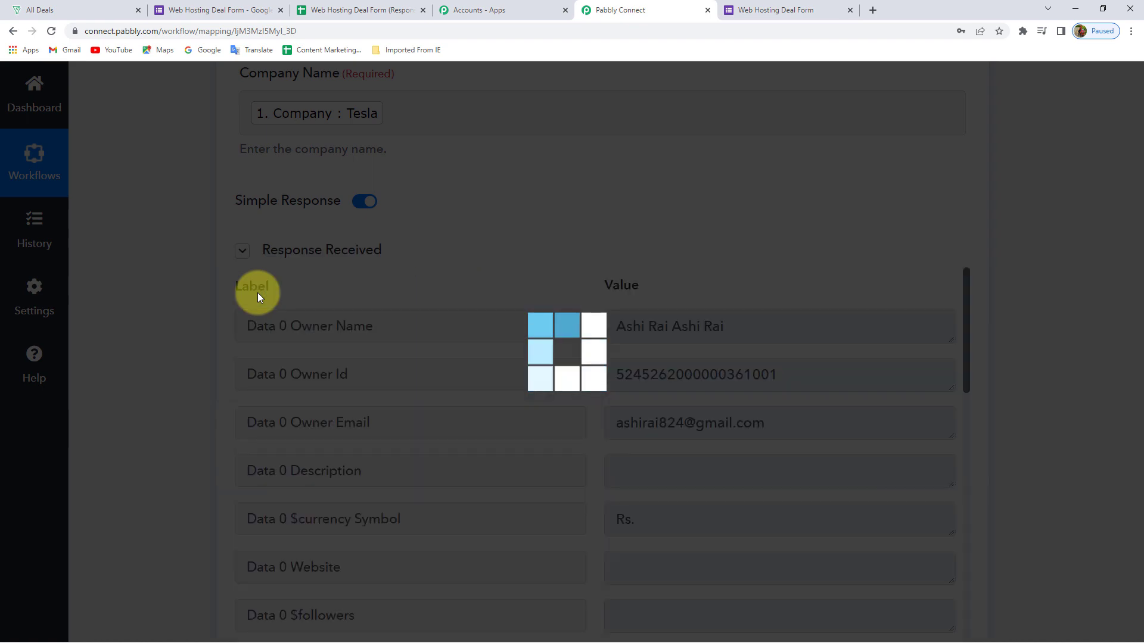
pyautogui.scroll(-3, 778, 271)
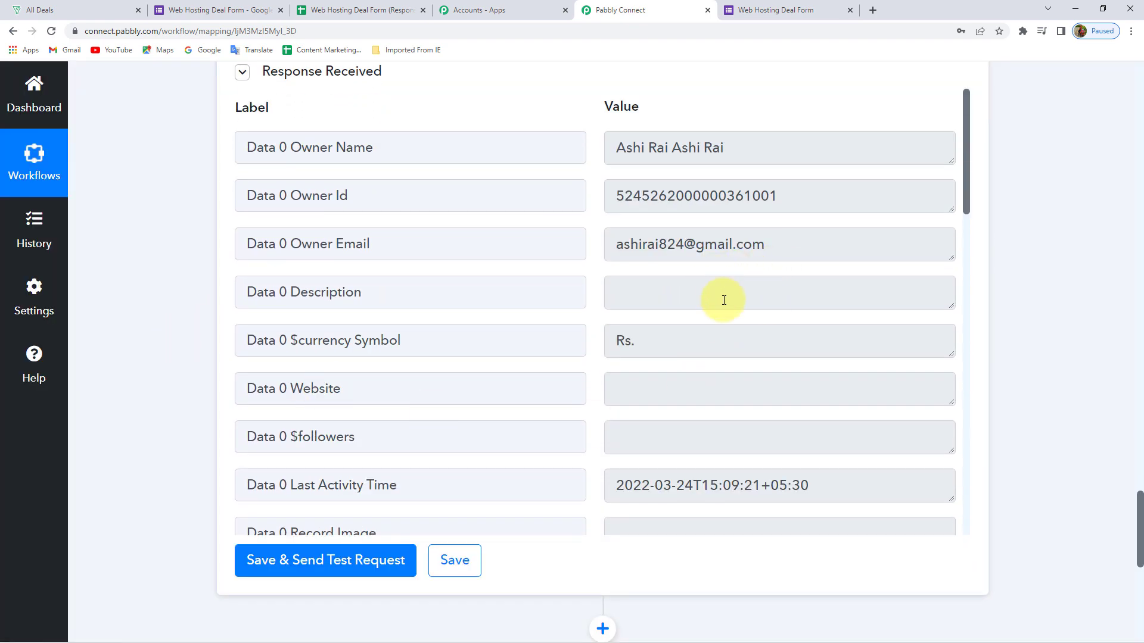
pyautogui.scroll(-2, 720, 329)
pyautogui.scroll(2, 720, 328)
pyautogui.scroll(-9, 719, 329)
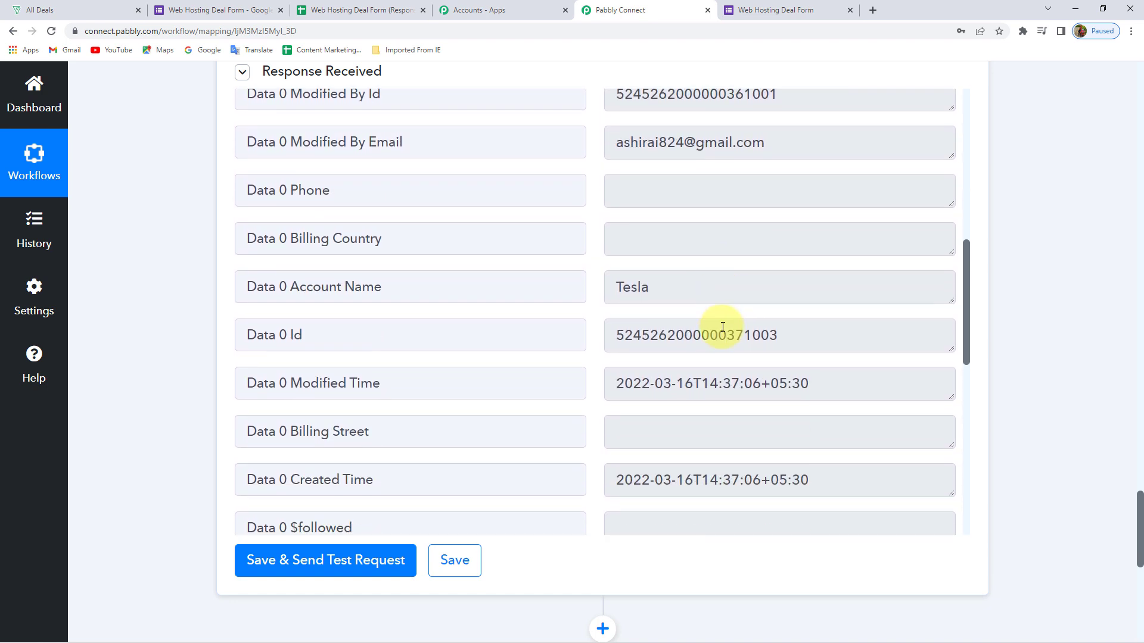
pyautogui.tripleClick(319, 332)
pyautogui.click(808, 332)
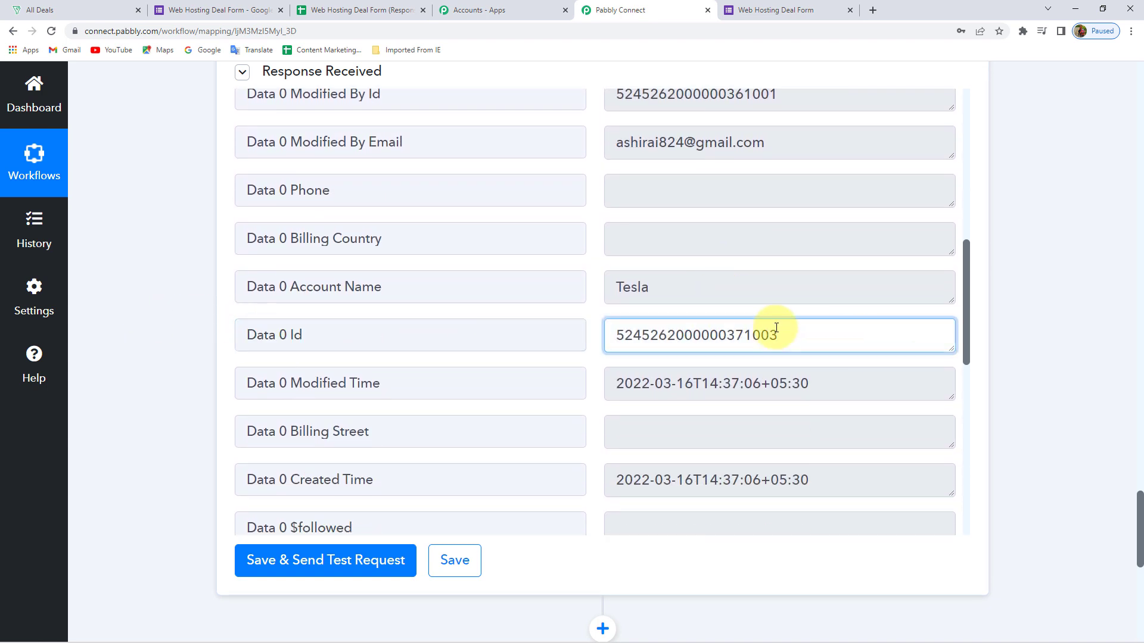
pyautogui.moveTo(811, 334); pyautogui.dragTo(558, 328)
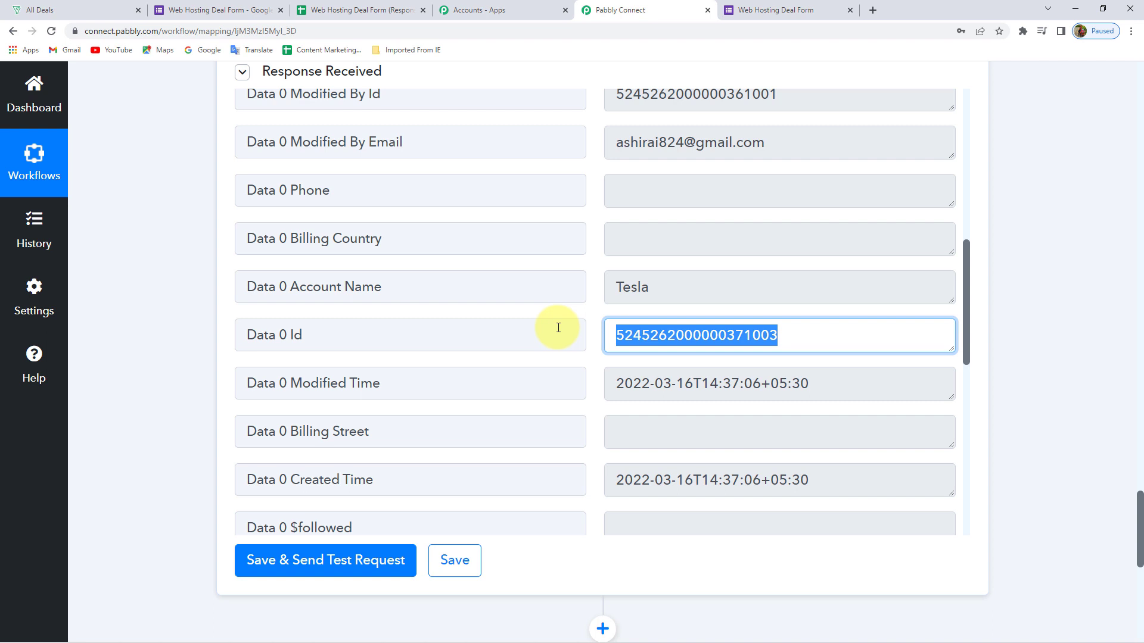
pyautogui.click(780, 9)
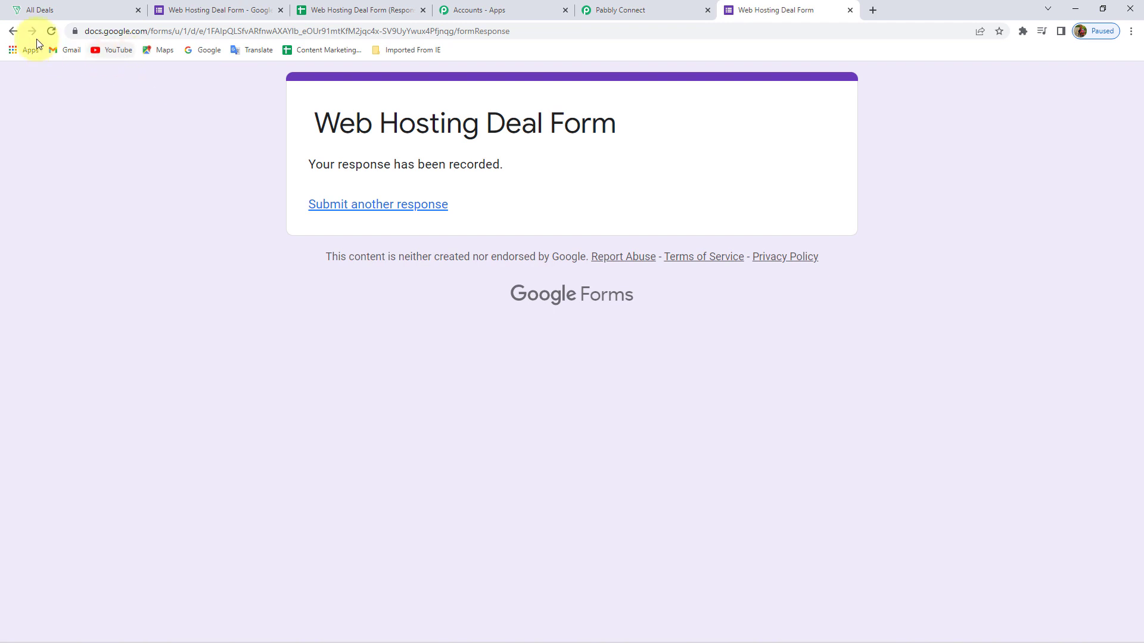
# Reload the Web Hosting Deal Form to read its 15-day closing note, then go back to the Pabbly Connect workflow
pyautogui.click(51, 32)
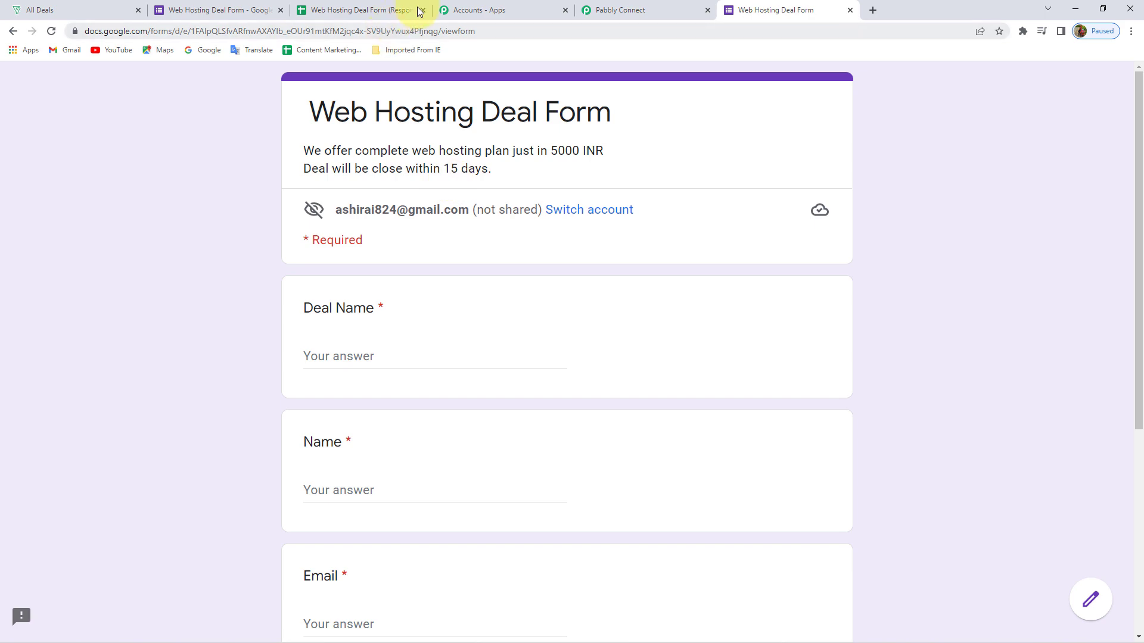
pyautogui.click(630, 13)
pyautogui.scroll(-5, 172, 337)
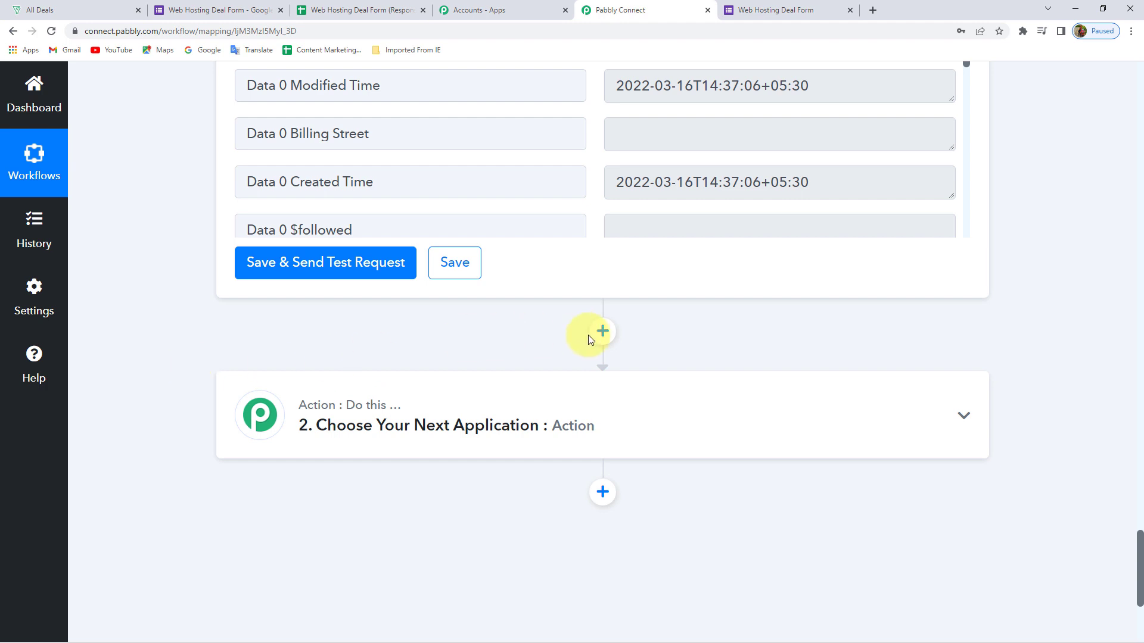
# Insert a Date/Time Formatter by Pabbly step using the Modify Current Date event and connect it
pyautogui.click(603, 332)
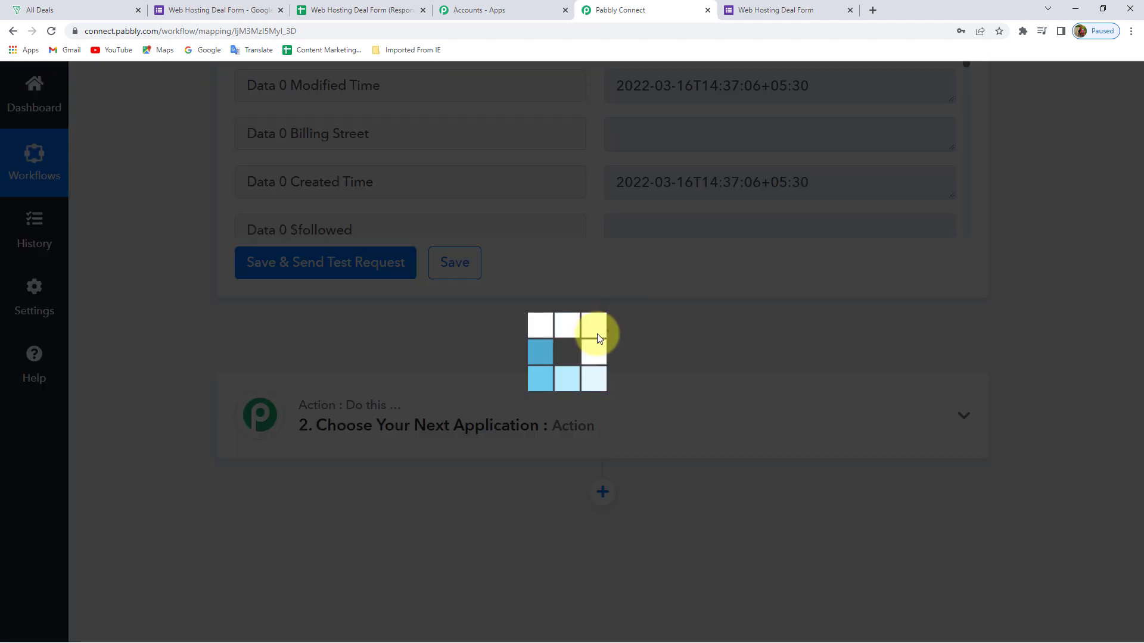
pyautogui.scroll(-1, 320, 474)
pyautogui.write('date')
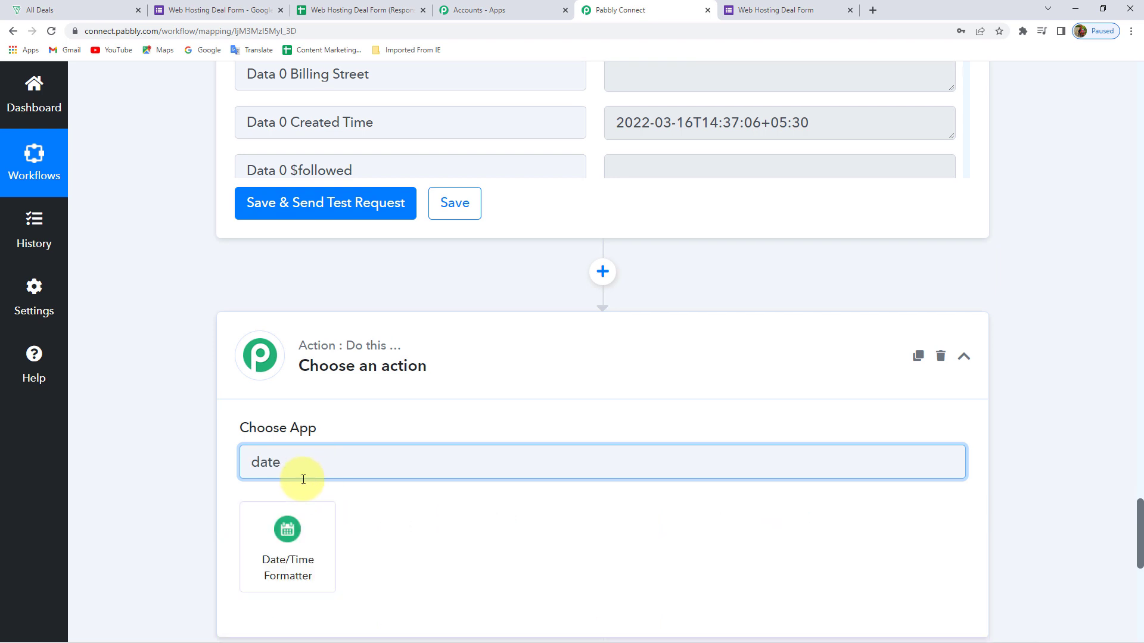
pyautogui.click(292, 529)
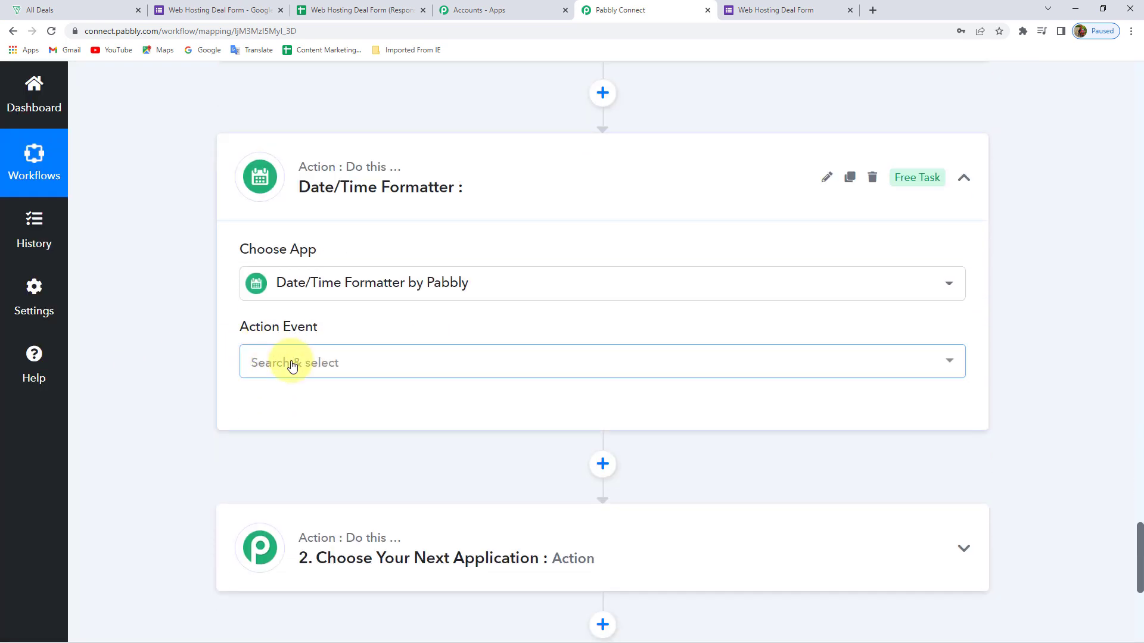
pyautogui.click(292, 366)
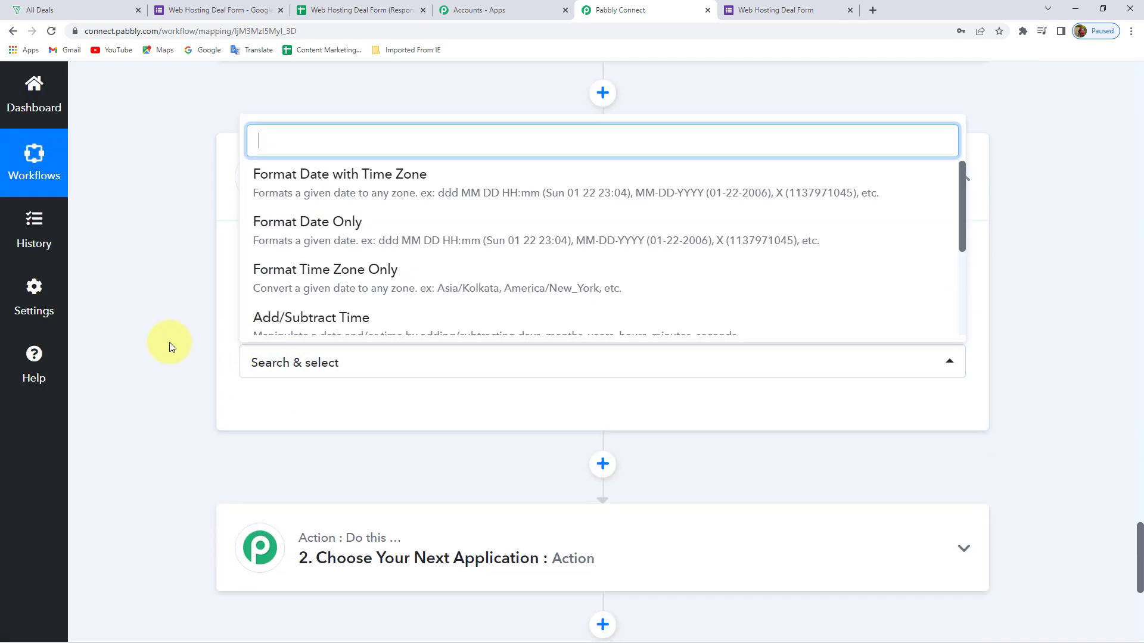
pyautogui.scroll(-3, 319, 225)
pyautogui.scroll(-1, 309, 272)
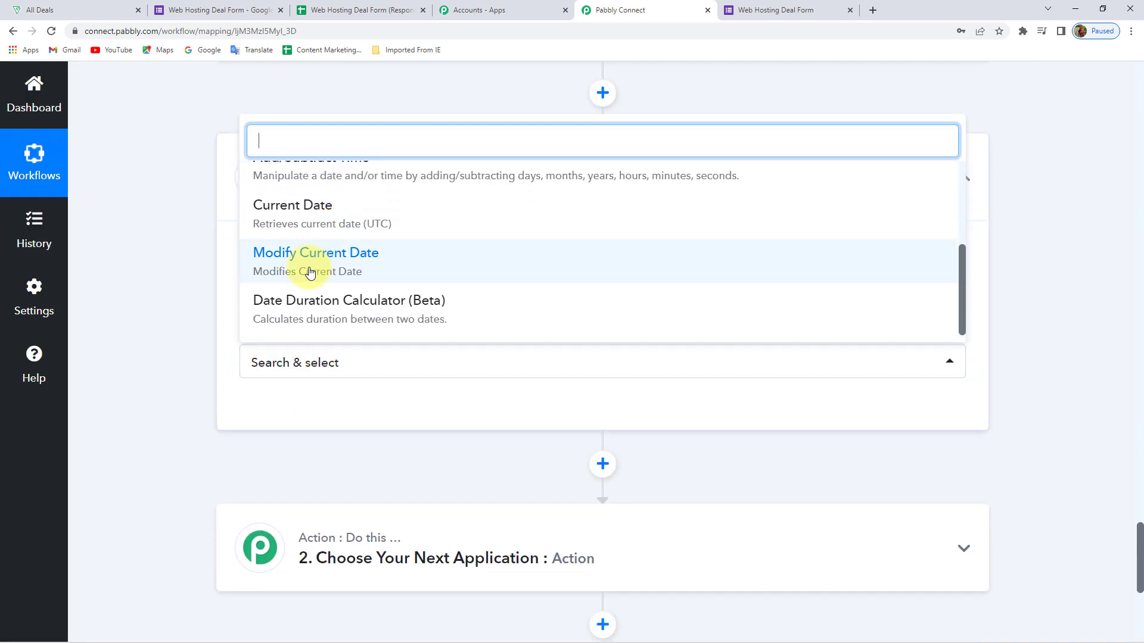
pyautogui.click(332, 274)
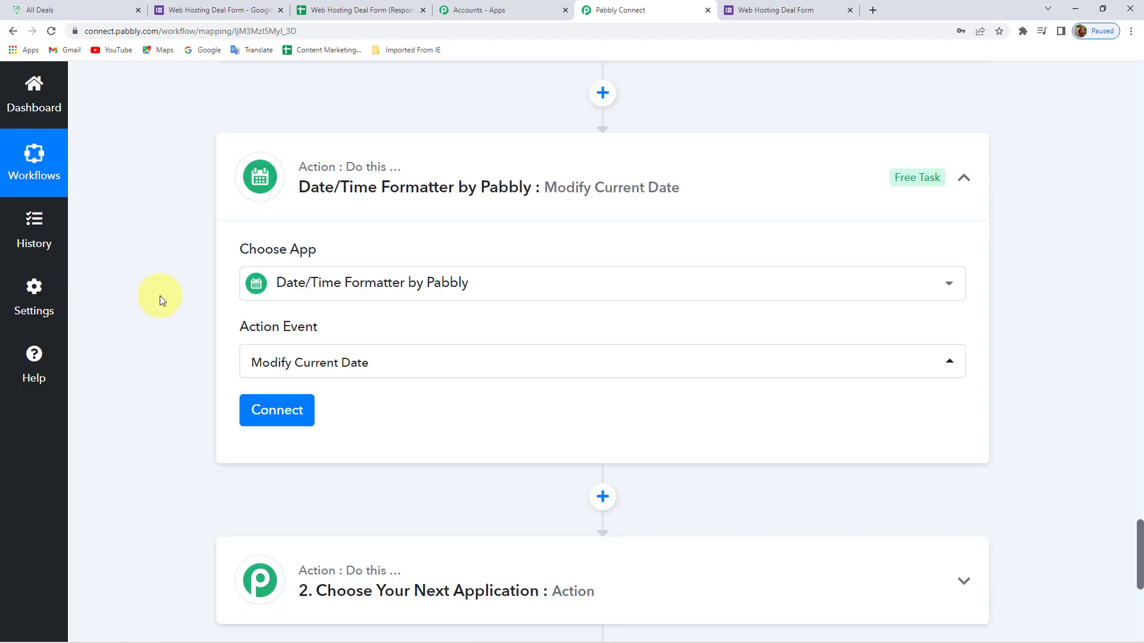
pyautogui.click(273, 410)
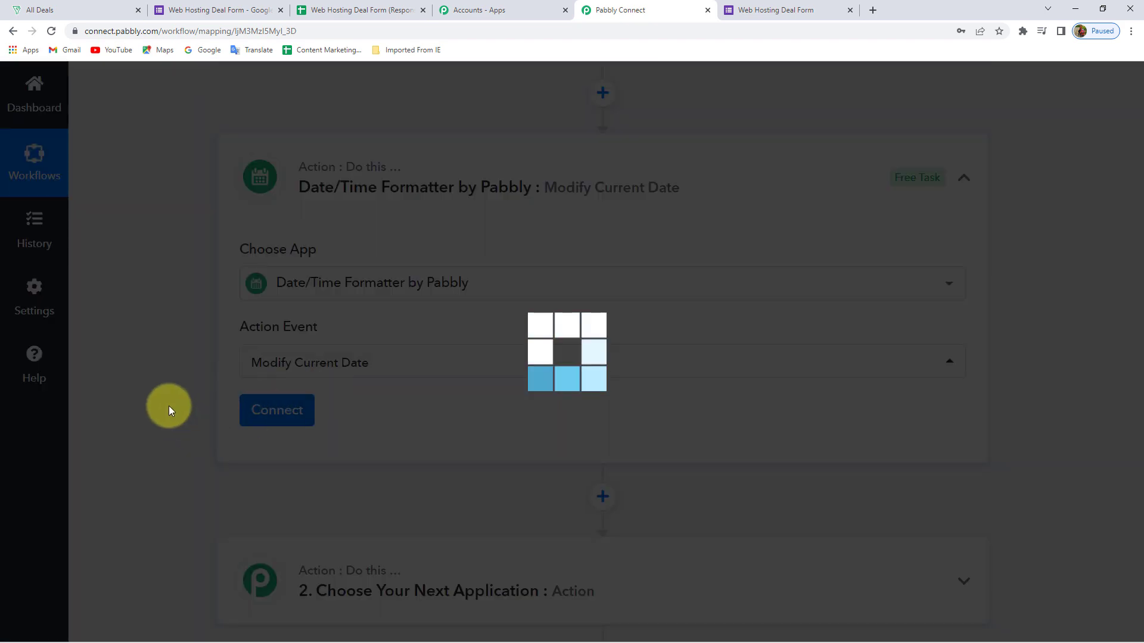
# Keep the date format YYYY-MM-DD and set the time zone to Asia/Kolkata
pyautogui.scroll(-5, 147, 382)
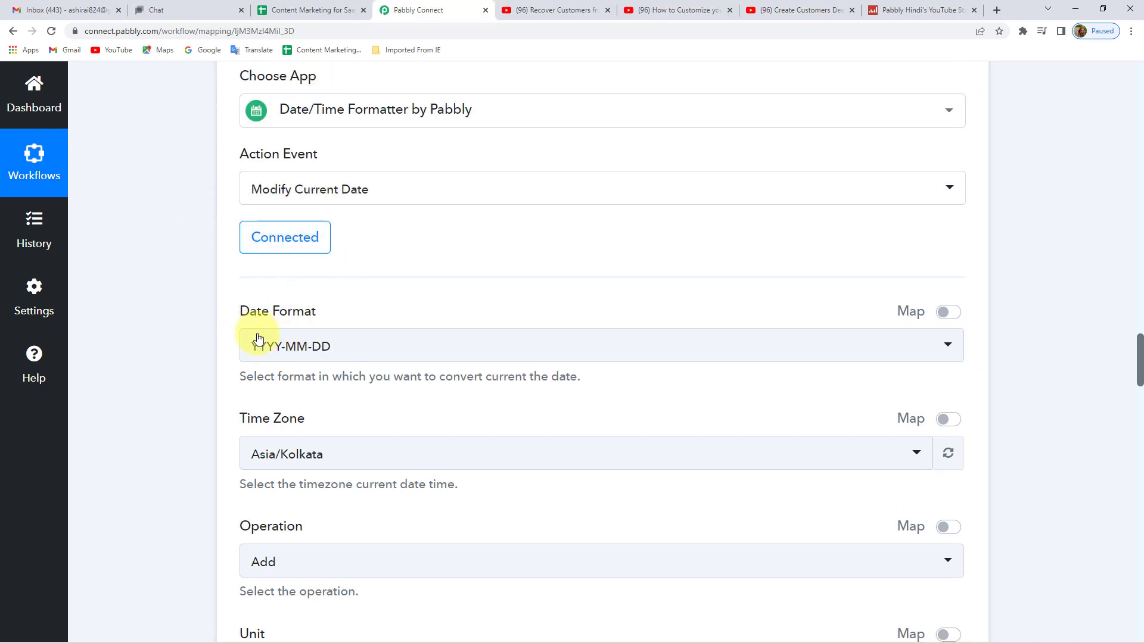
pyautogui.click(318, 342)
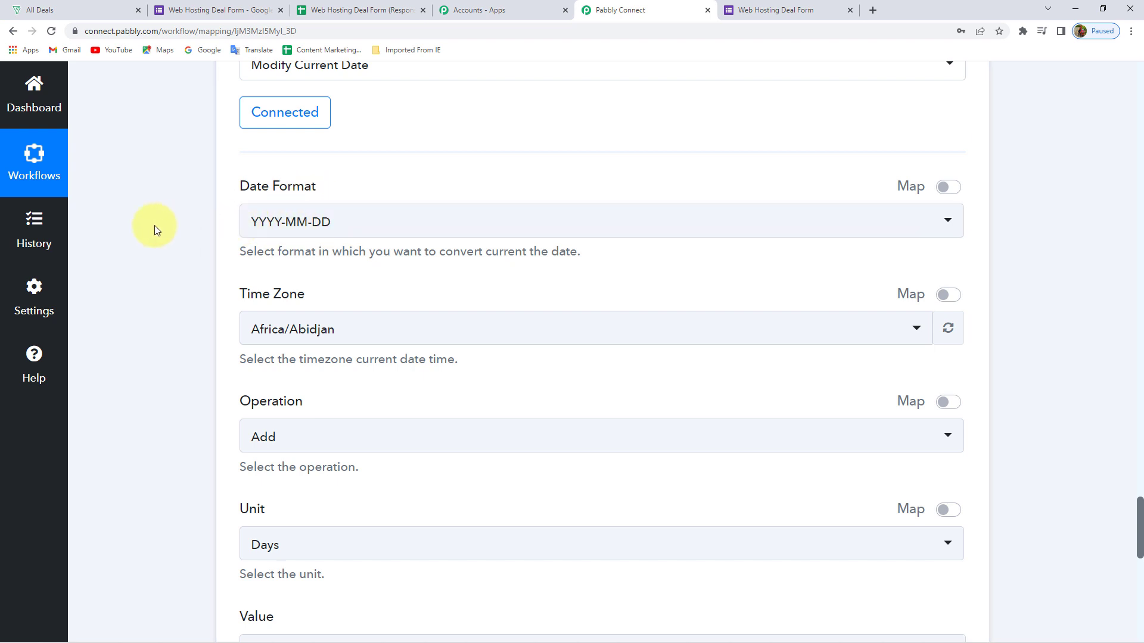
pyautogui.scroll(-1, 156, 230)
pyautogui.scroll(-1, 155, 230)
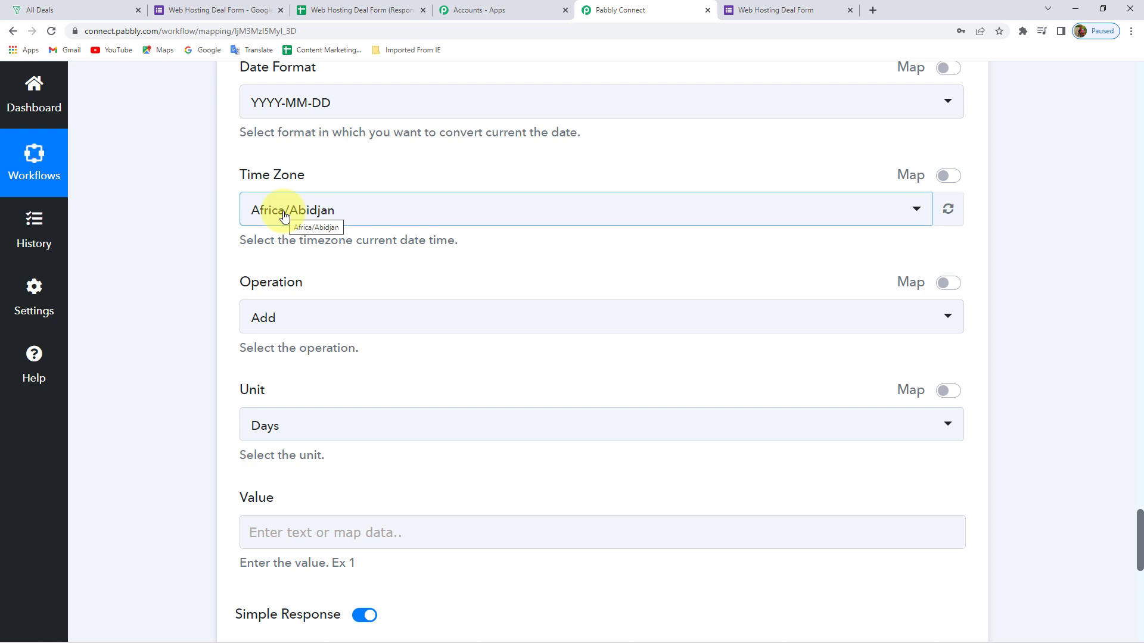
pyautogui.click(284, 217)
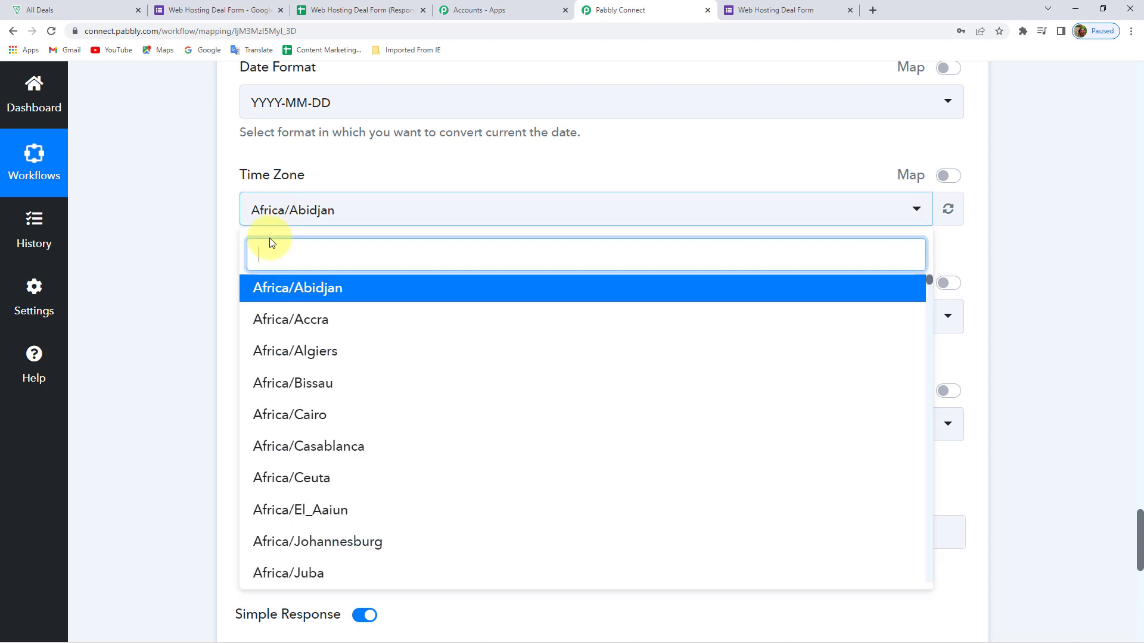
pyautogui.write('as')
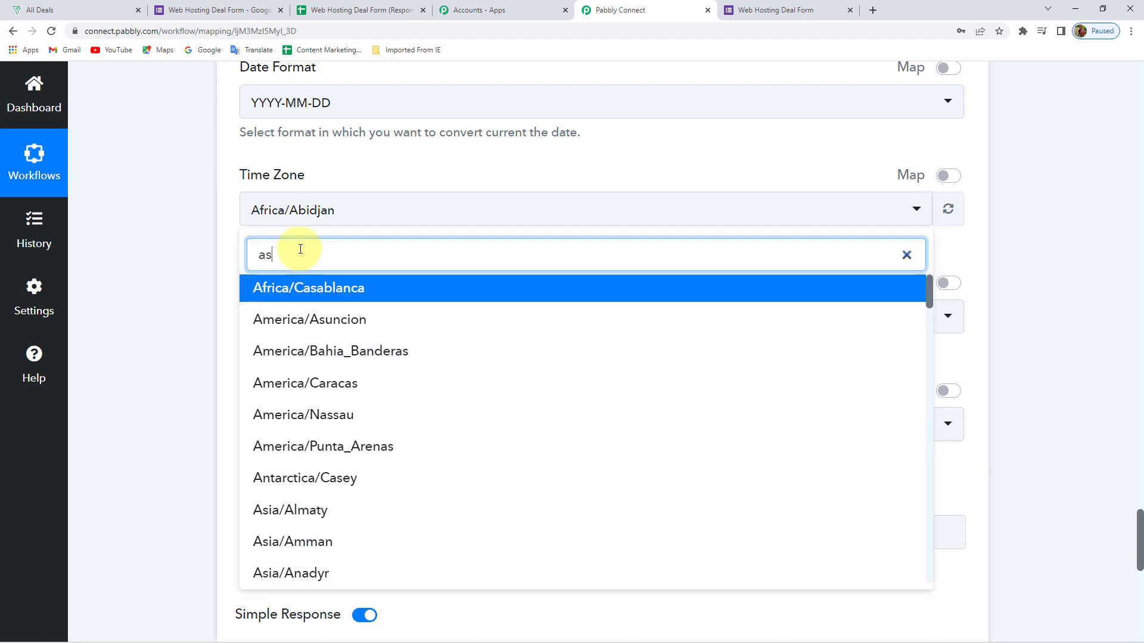
pyautogui.write('ia/c')
pyautogui.press('BackSpace')
pyautogui.write('kol')
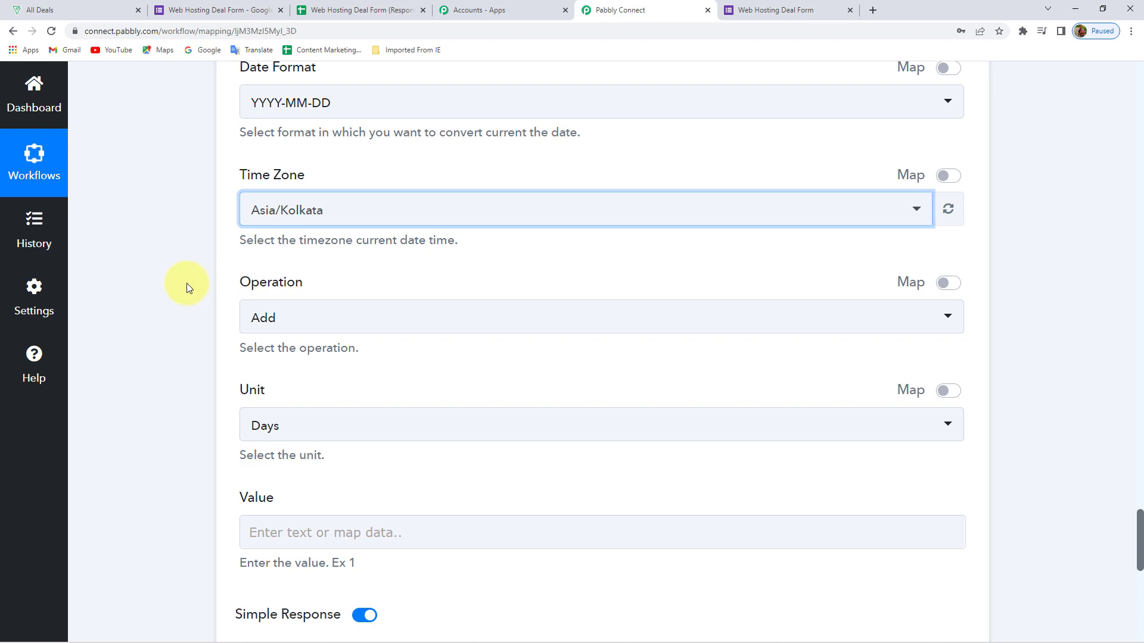
# Set the date operation to Add 15 Days
pyautogui.scroll(-2, 187, 283)
pyautogui.click(306, 206)
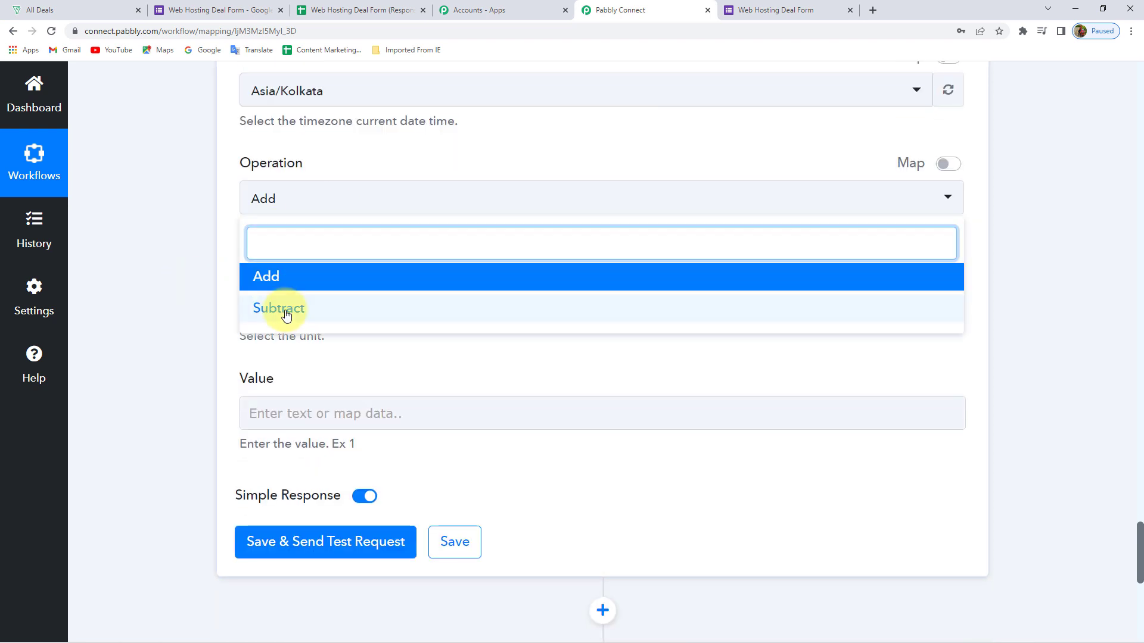
pyautogui.click(289, 287)
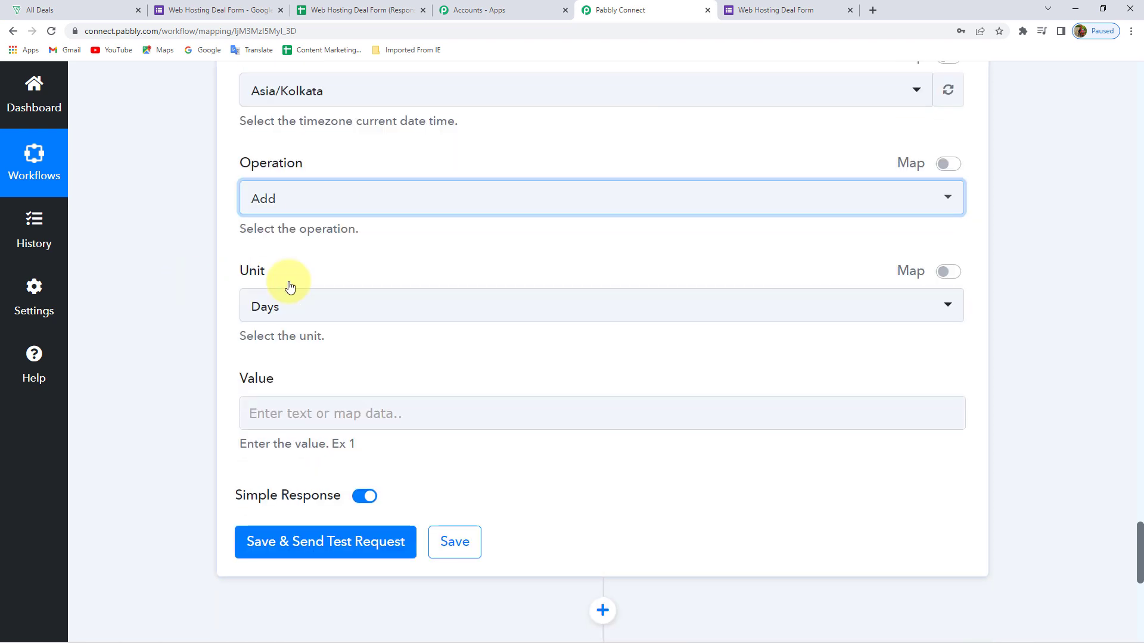
pyautogui.click(301, 315)
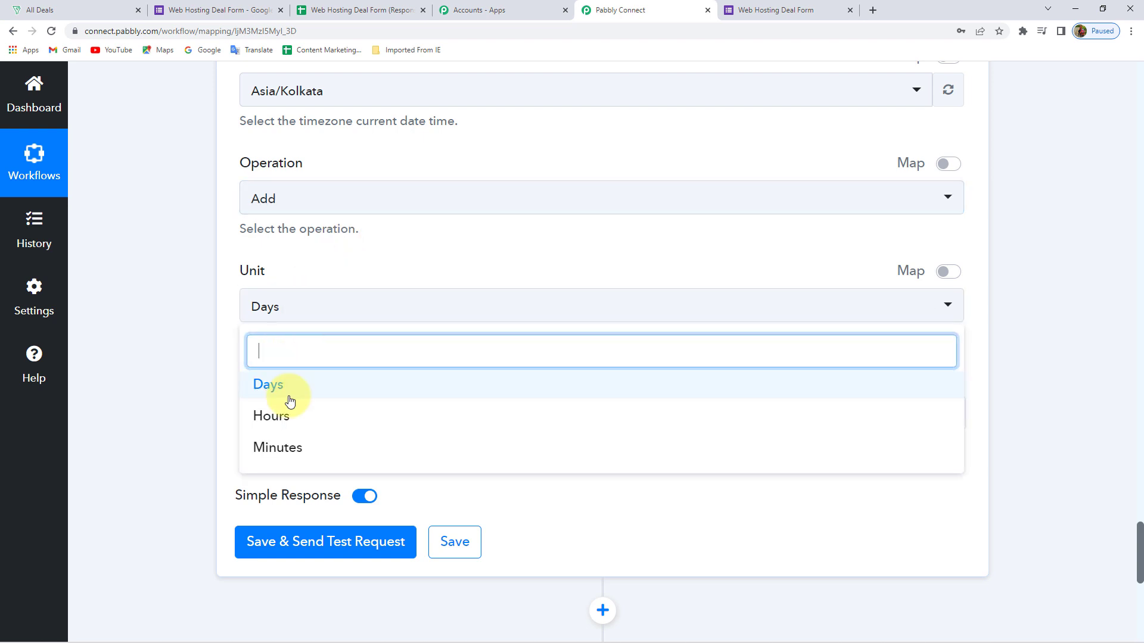
pyautogui.click(284, 392)
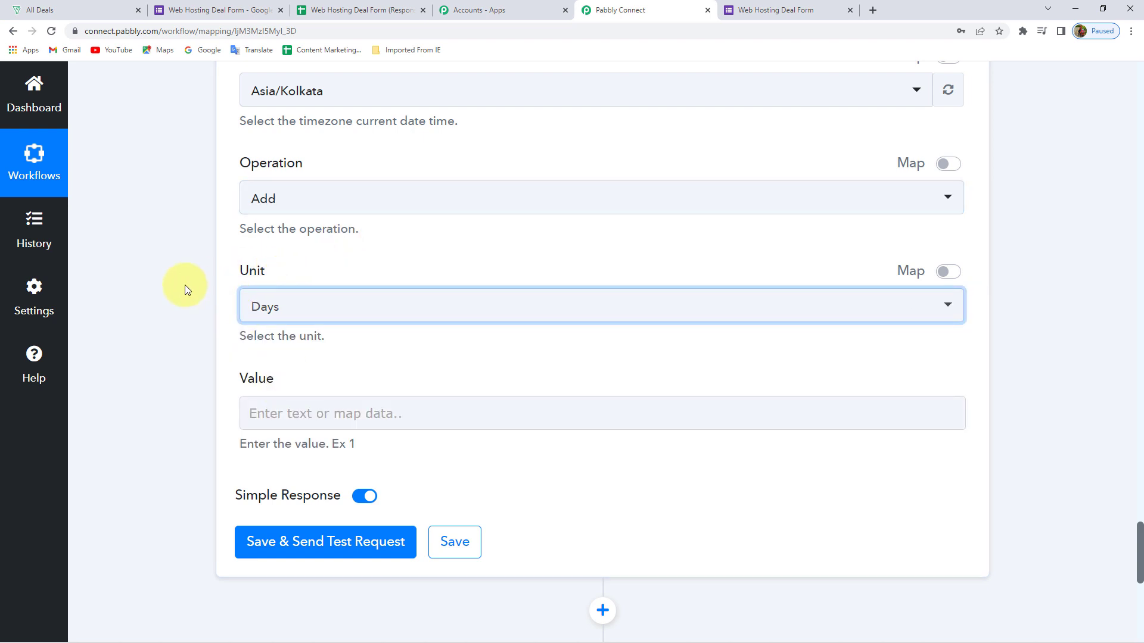
pyautogui.scroll(-2, 186, 286)
pyautogui.click(324, 298)
pyautogui.write('15')
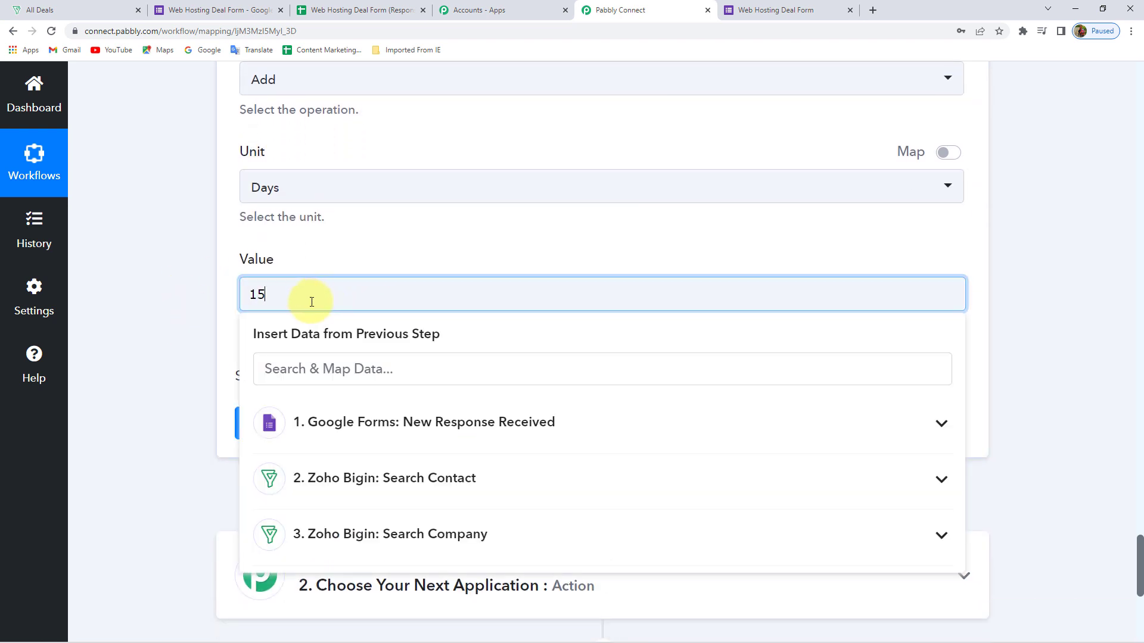
pyautogui.click(202, 298)
pyautogui.scroll(-1, 203, 316)
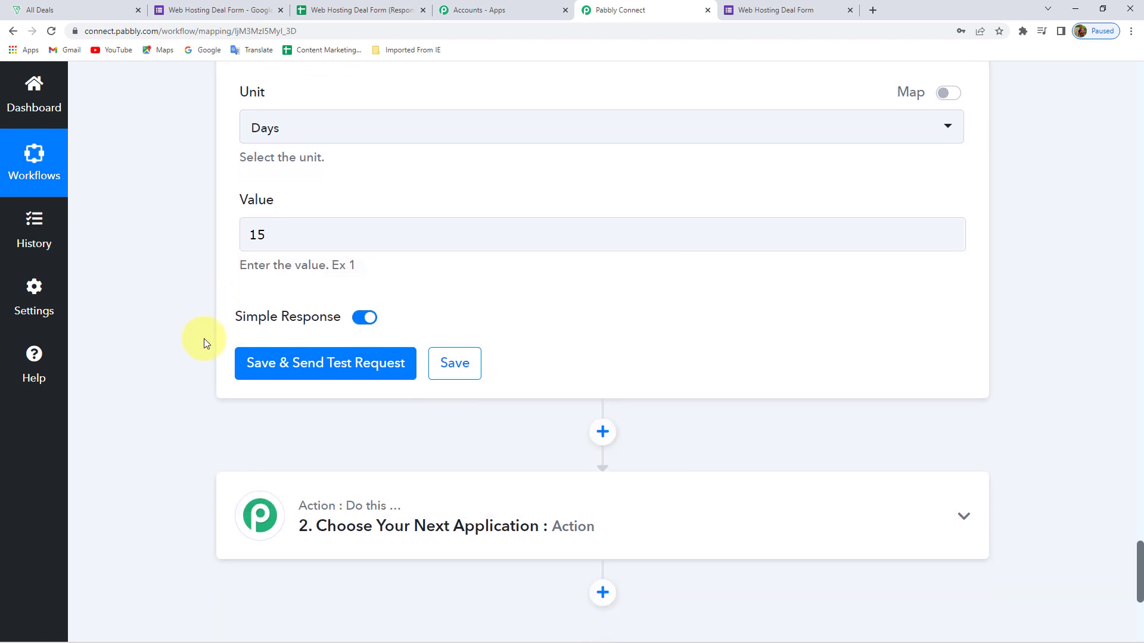
# Save and test the date step, which returns 2022-05-28, then expand the next action's app choice
pyautogui.click(323, 370)
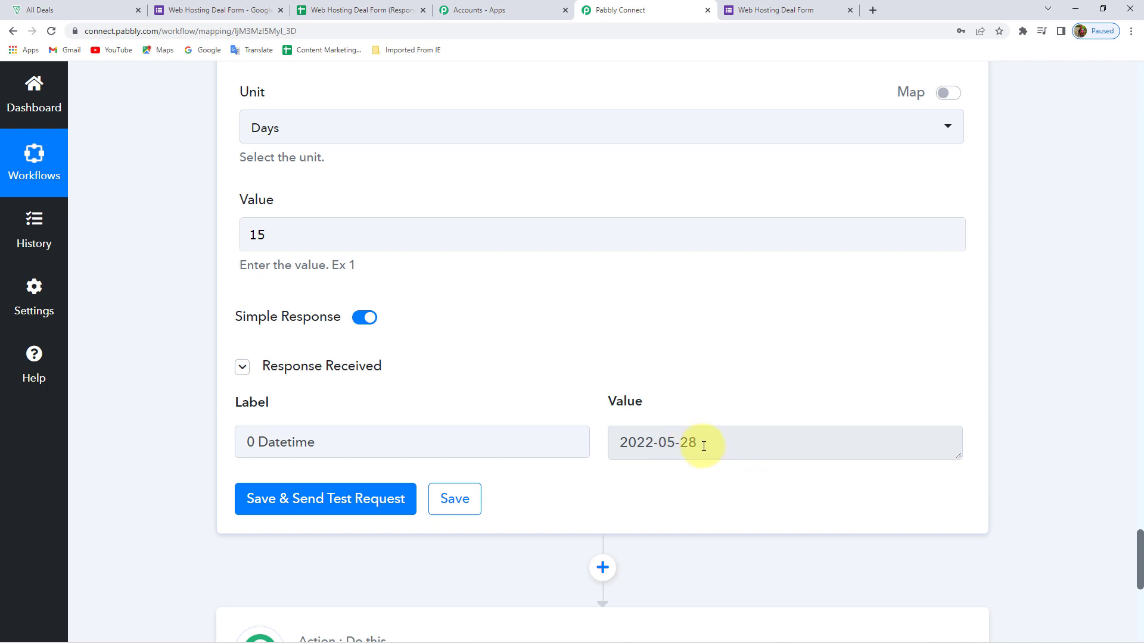
pyautogui.moveTo(1054, 642)
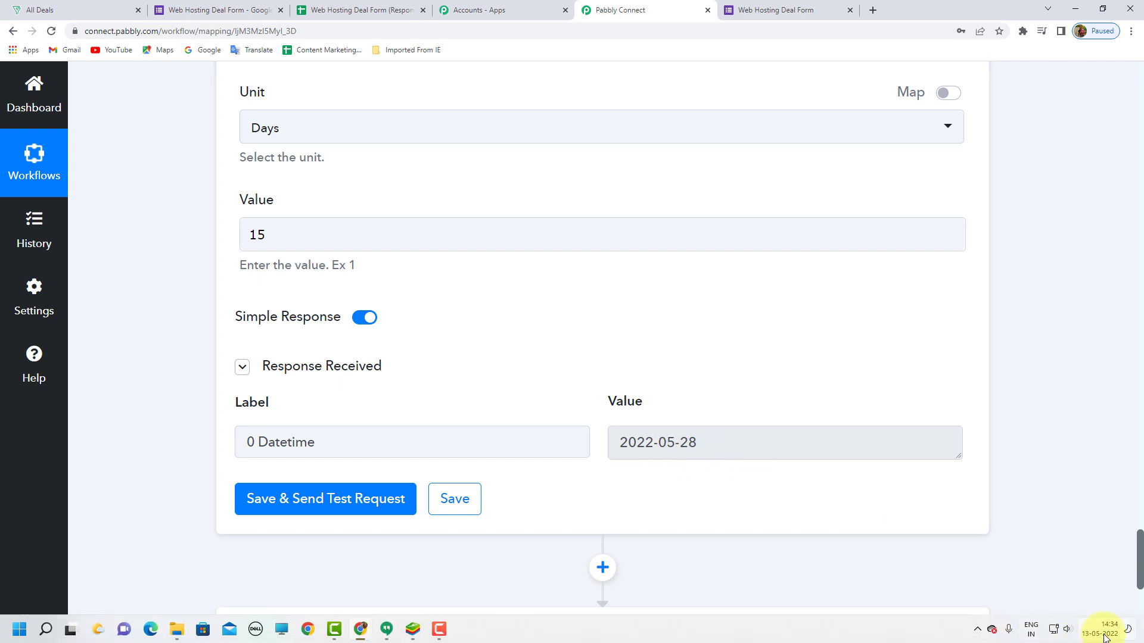
pyautogui.click(694, 444)
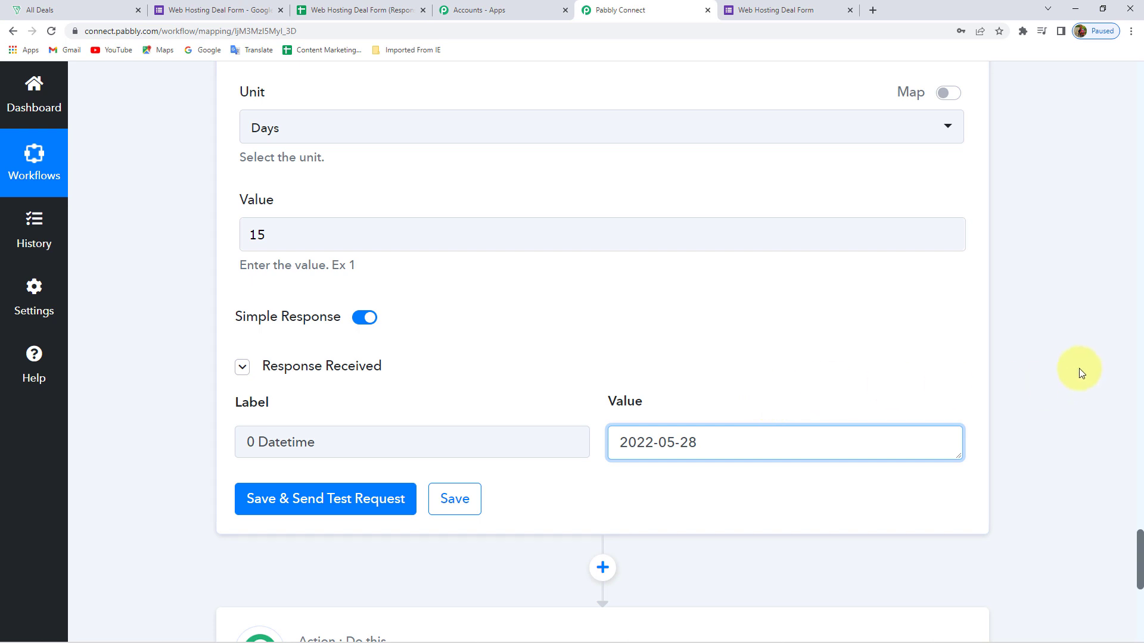
pyautogui.scroll(-8, 1079, 370)
pyautogui.click(395, 176)
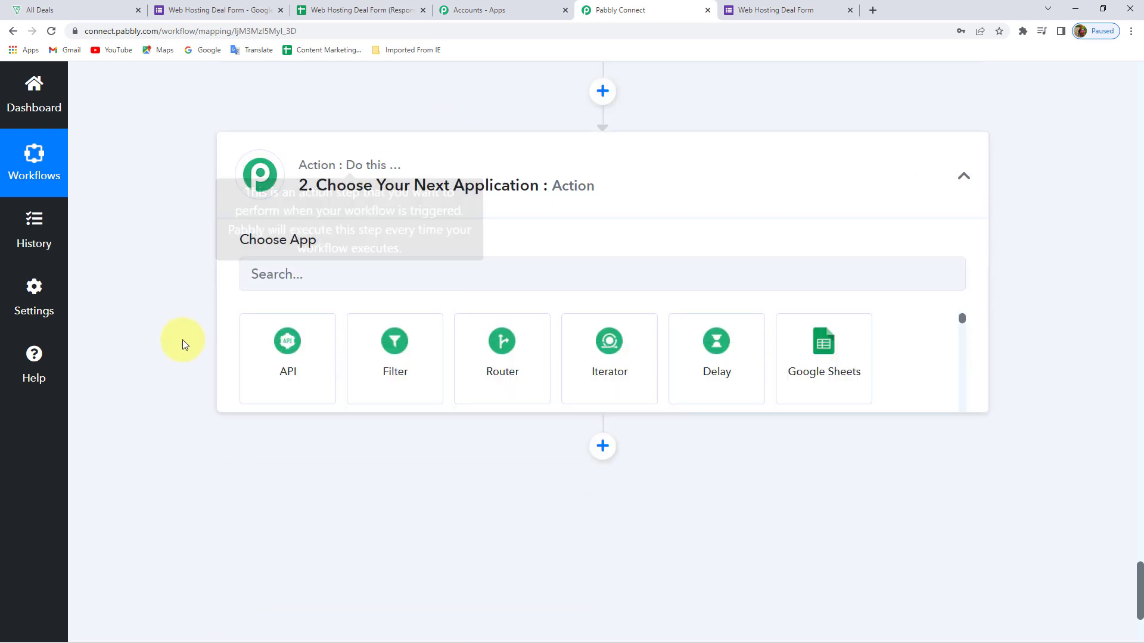
pyautogui.click(312, 280)
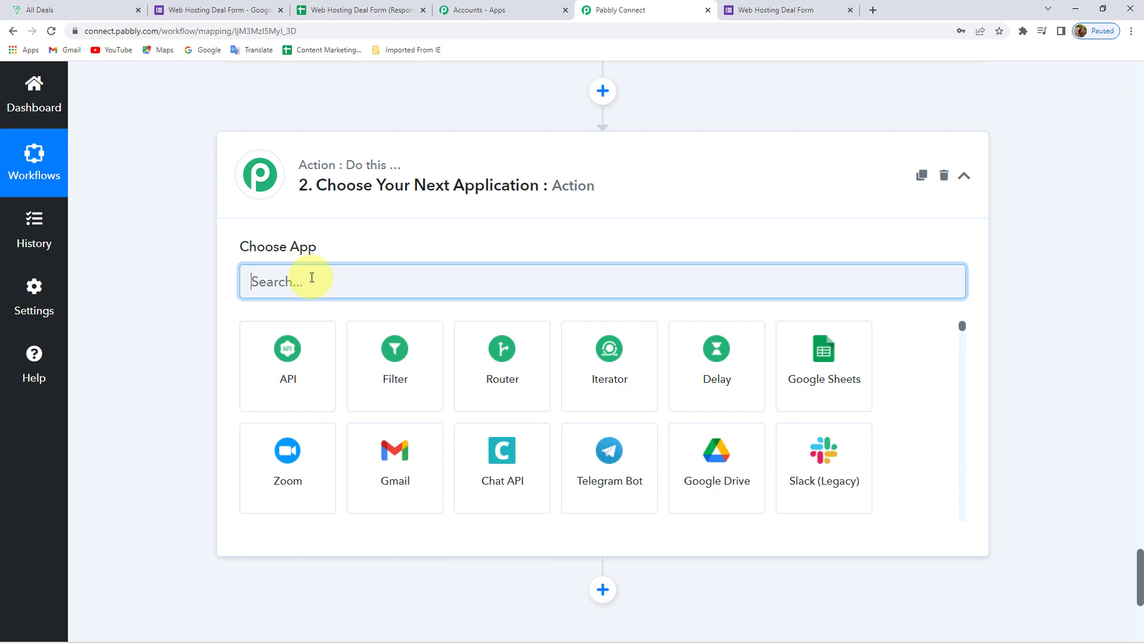
# Set the new action to Zoho Bigin Create Contact Deal using the existing Zoho Bigin connection
pyautogui.write('Zoho')
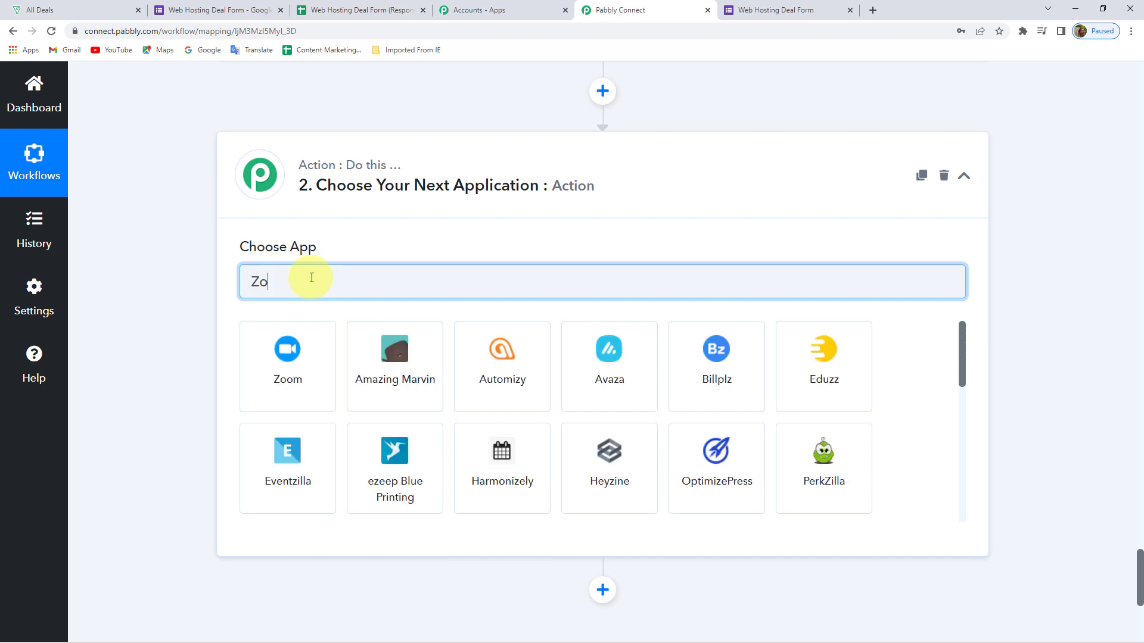
pyautogui.click(300, 397)
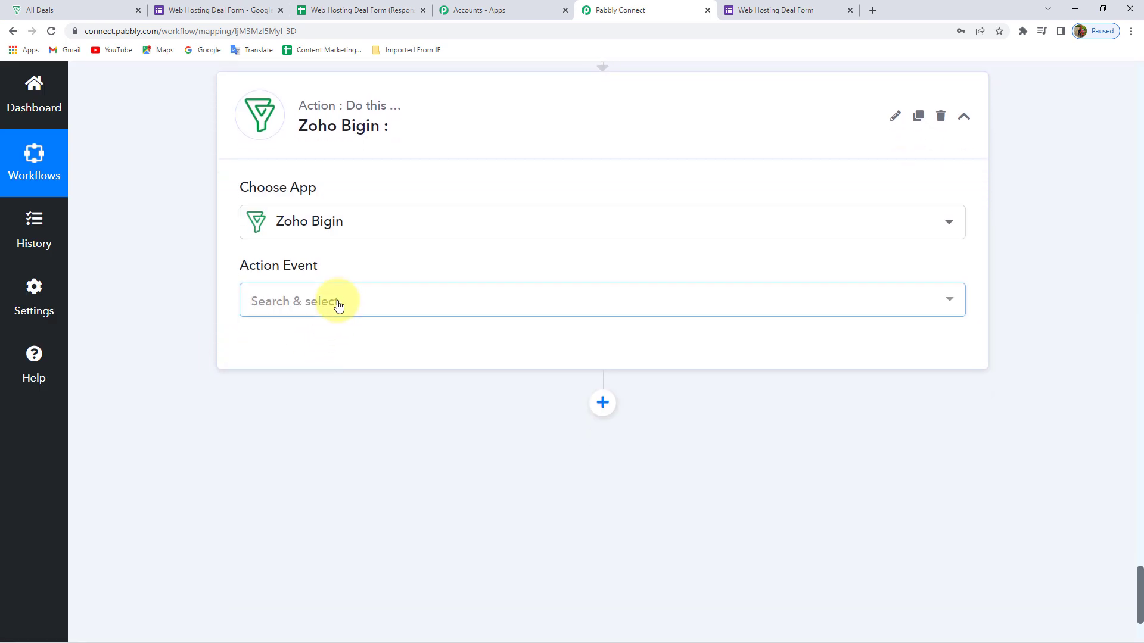
pyautogui.click(332, 302)
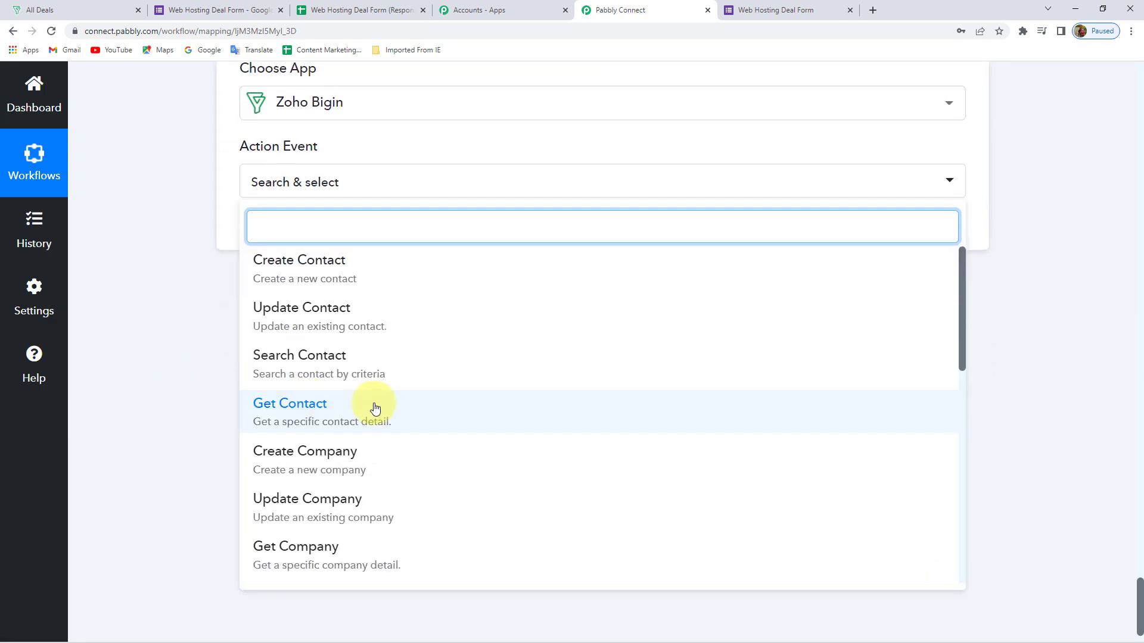
pyautogui.scroll(-3, 396, 410)
pyautogui.scroll(-3, 396, 410)
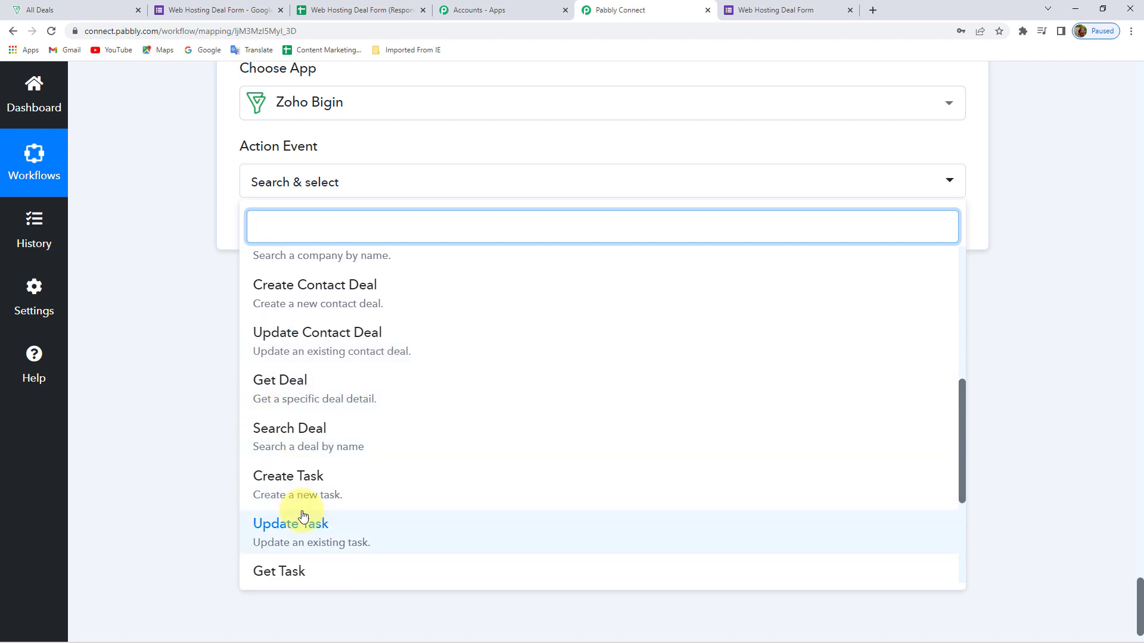
pyautogui.scroll(-4, 302, 513)
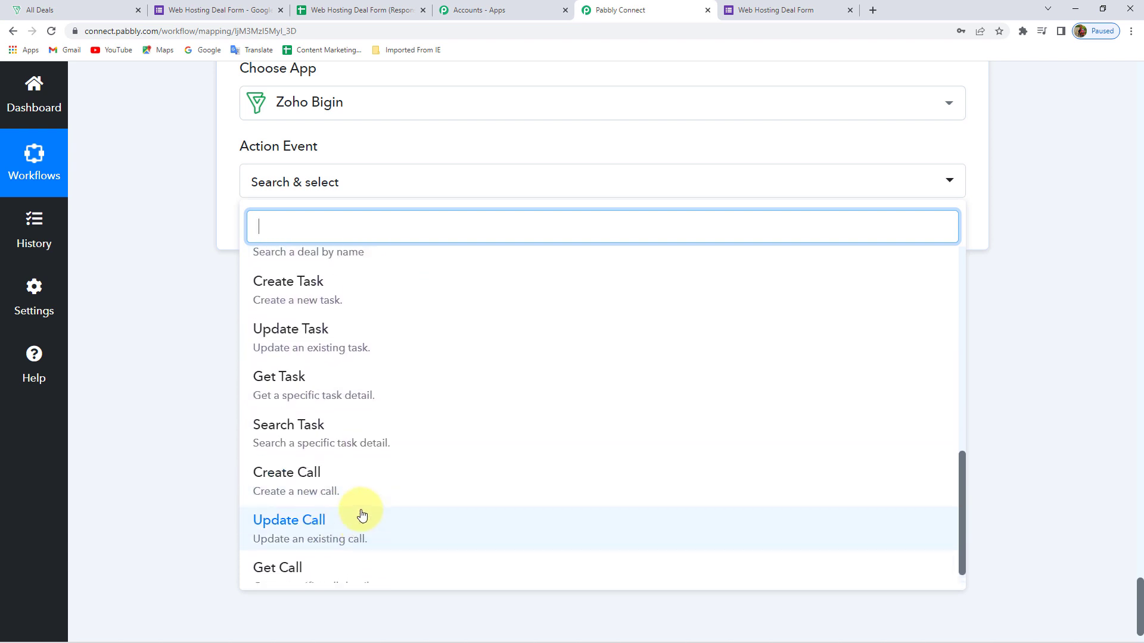
pyautogui.scroll(4, 361, 514)
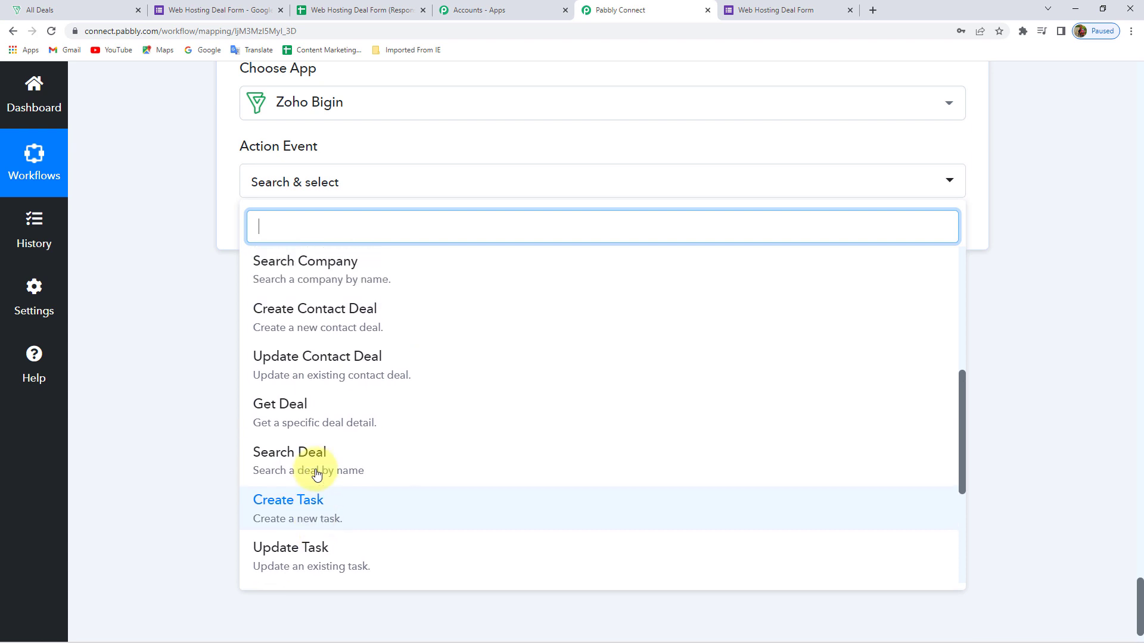
pyautogui.scroll(1, 316, 473)
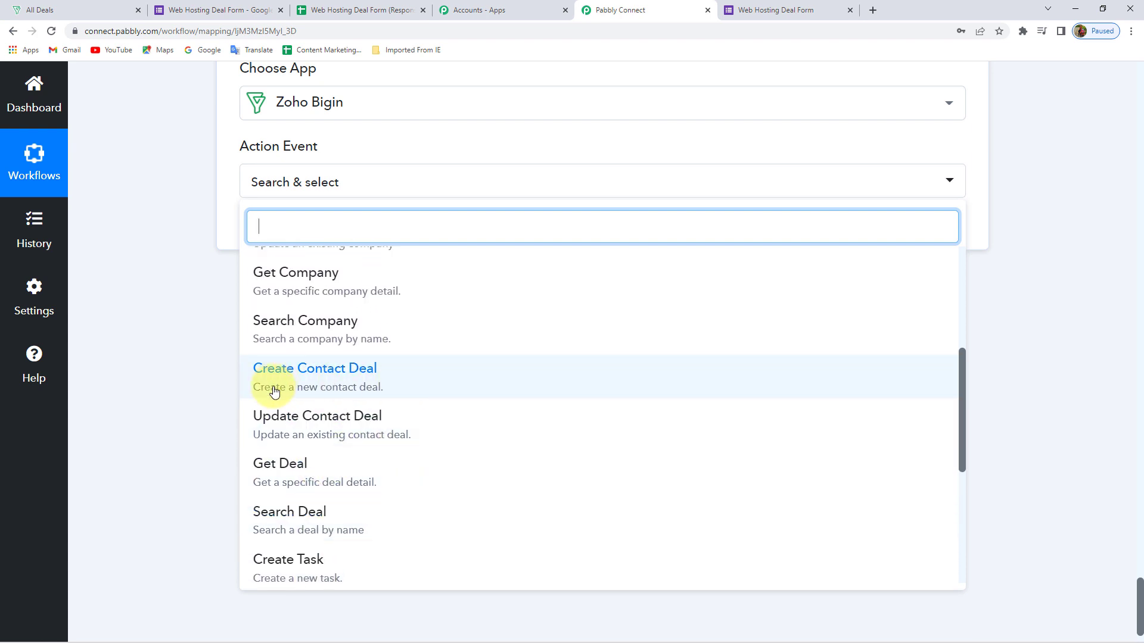
pyautogui.click(348, 387)
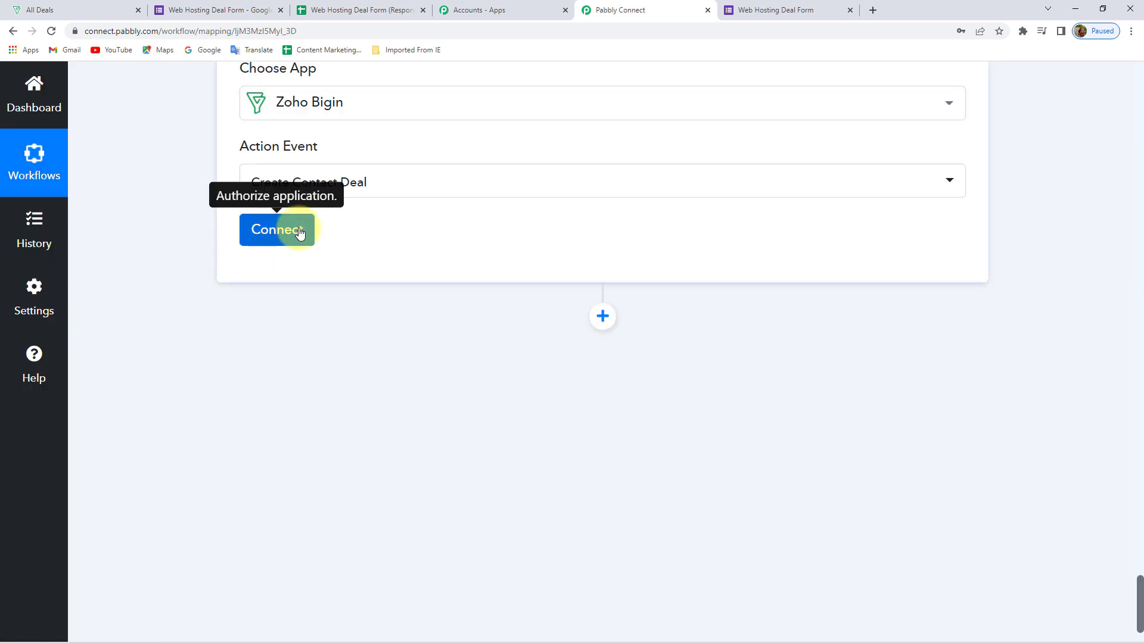
pyautogui.click(298, 233)
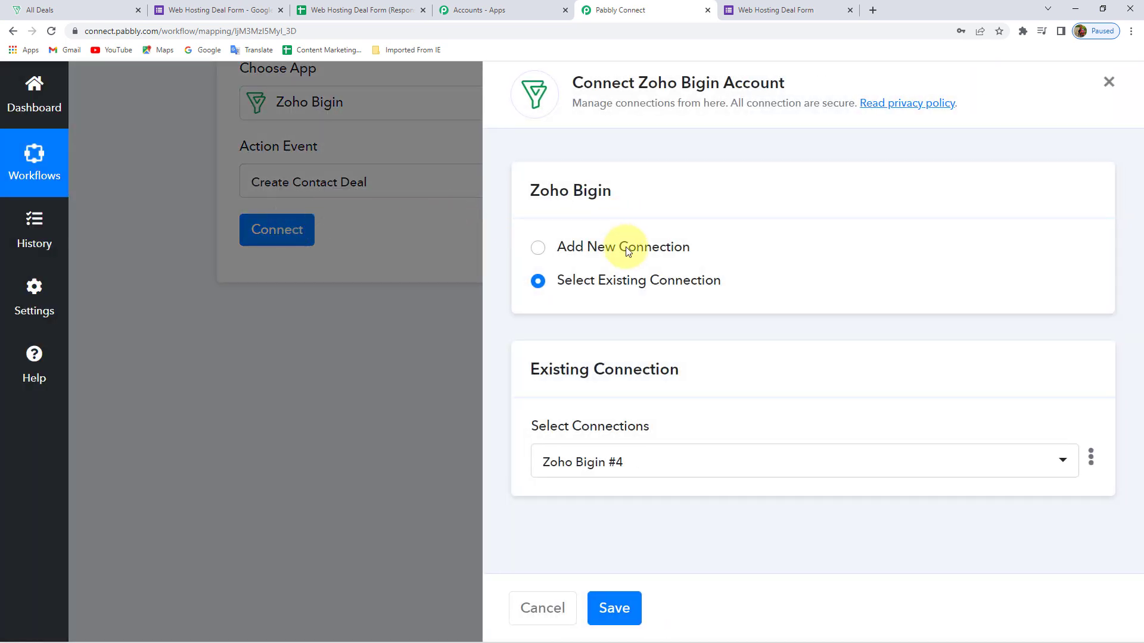
pyautogui.click(626, 605)
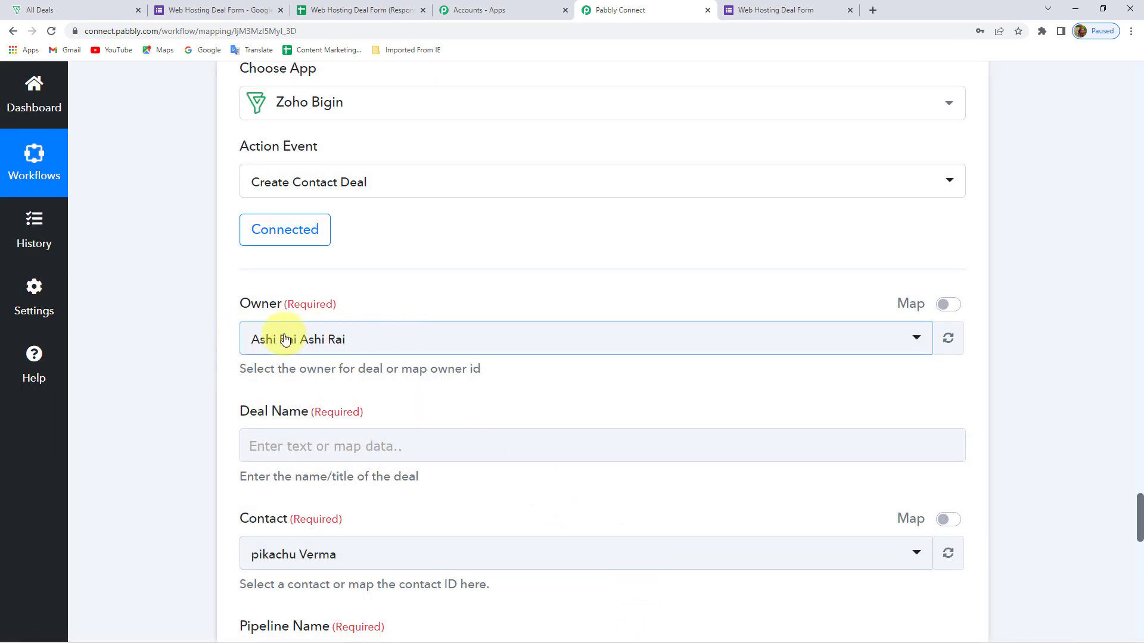
# Map the form's Deal Name answer into Deal Name and turn on mapping for Contact
pyautogui.scroll(-2, 195, 373)
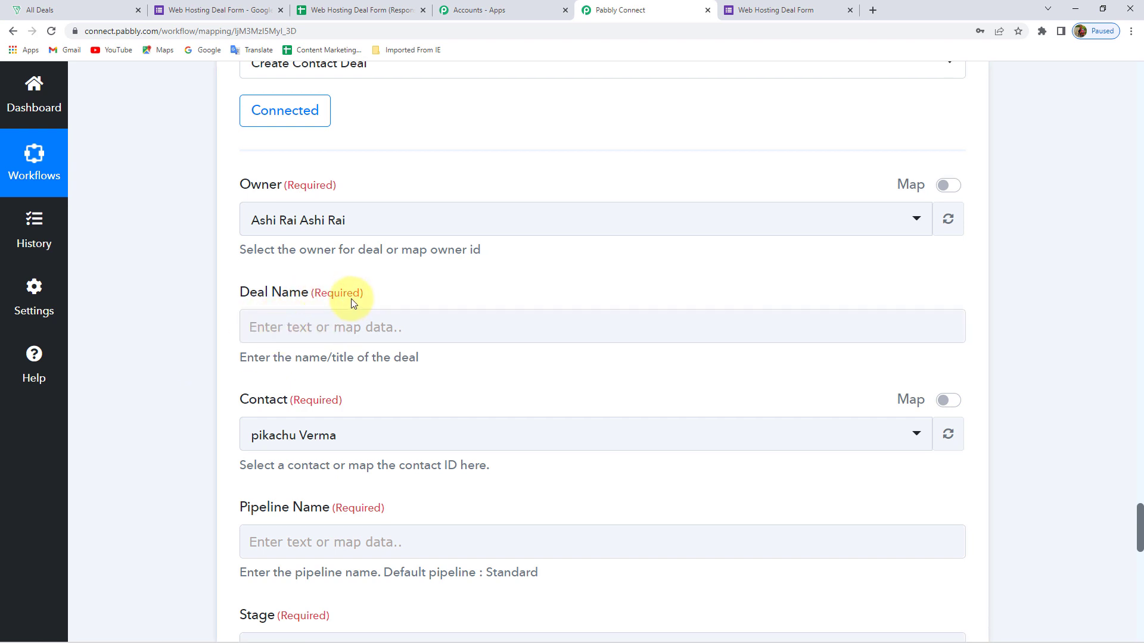
pyautogui.click(730, 10)
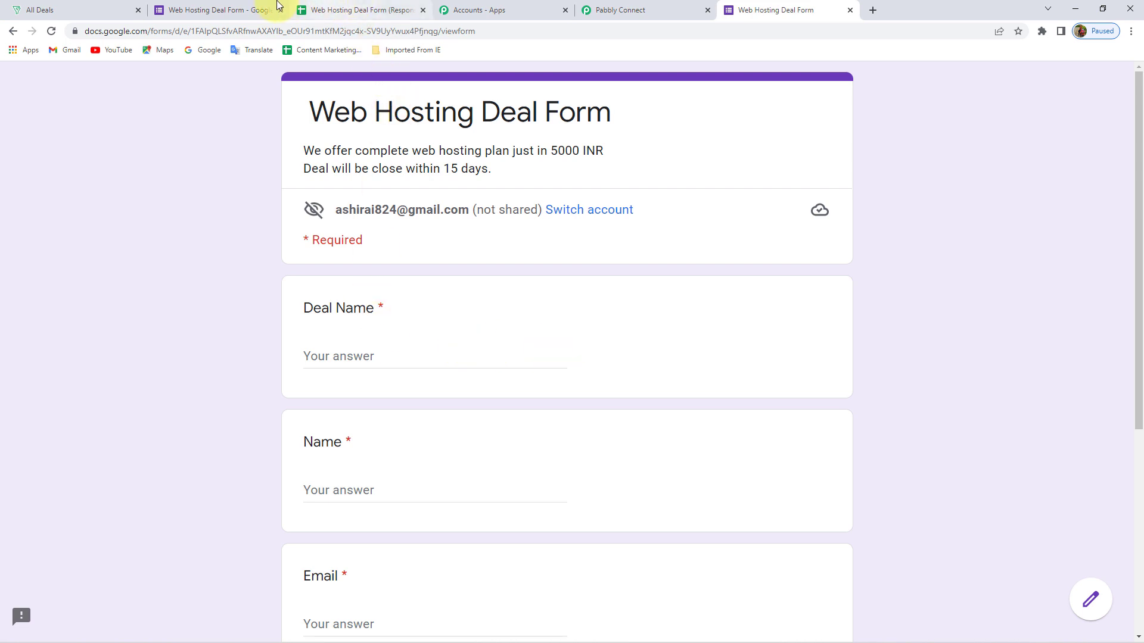
pyautogui.click(619, 12)
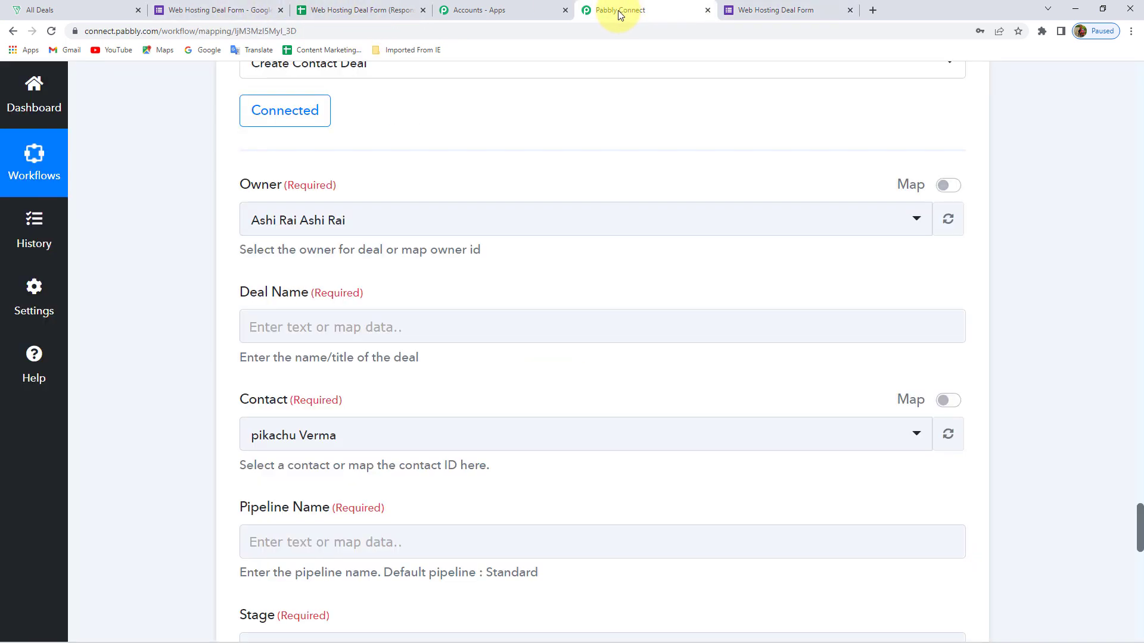
pyautogui.click(293, 325)
pyautogui.click(352, 470)
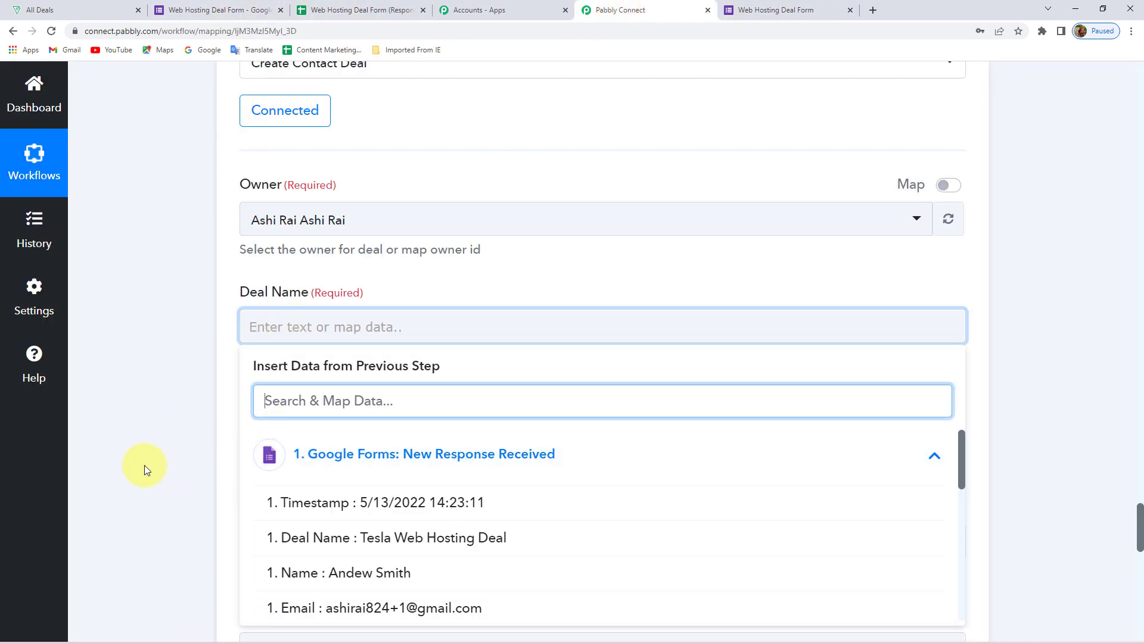
pyautogui.scroll(-2, 401, 416)
pyautogui.click(394, 420)
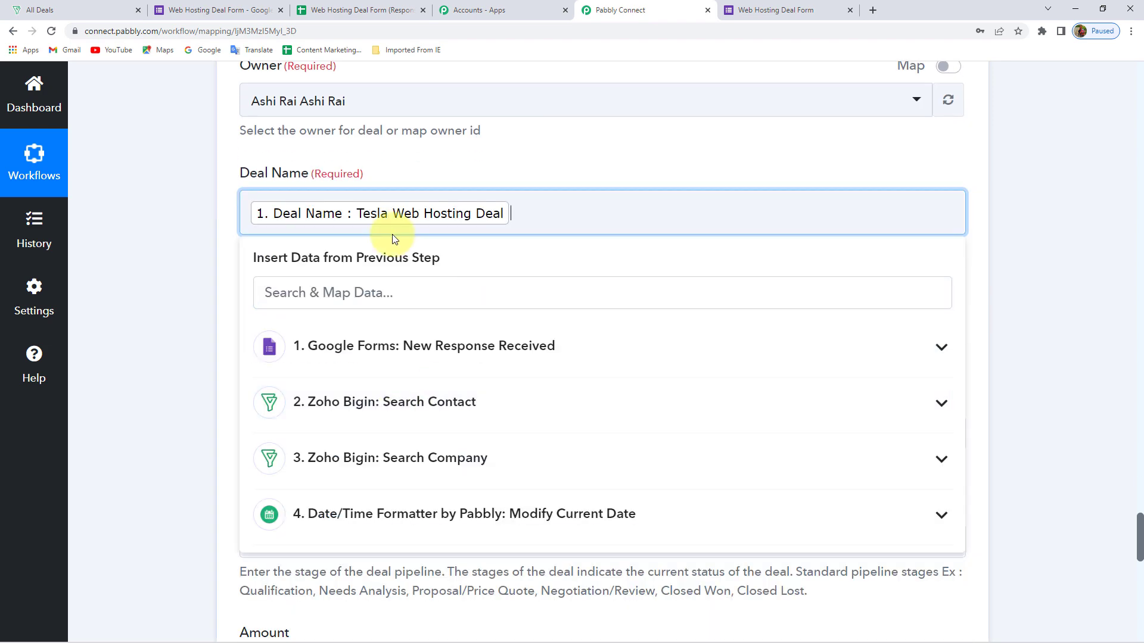
pyautogui.click(209, 235)
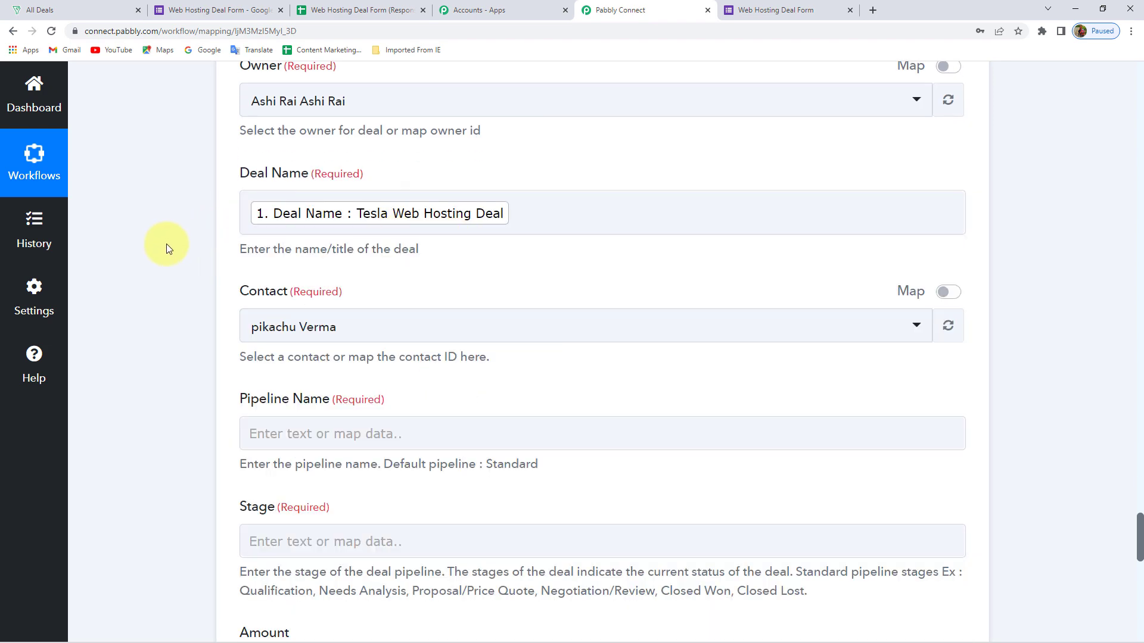
pyautogui.scroll(-2, 167, 242)
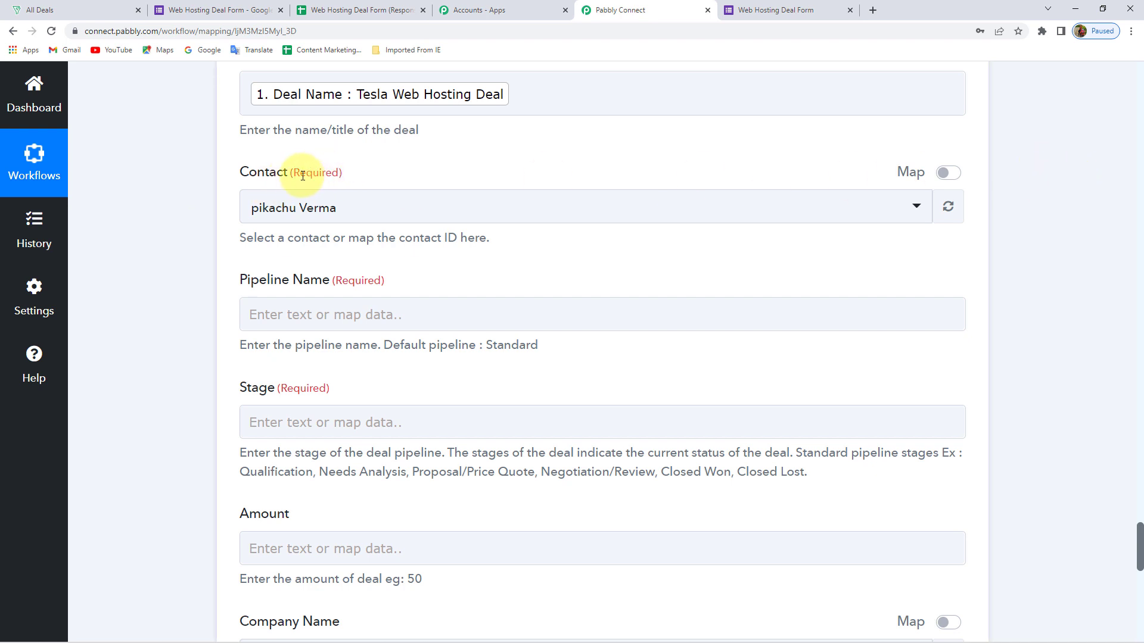
pyautogui.click(947, 175)
# Clear the Contact field's preset ID and check the Search Contact step's returned Id
pyautogui.click(430, 209)
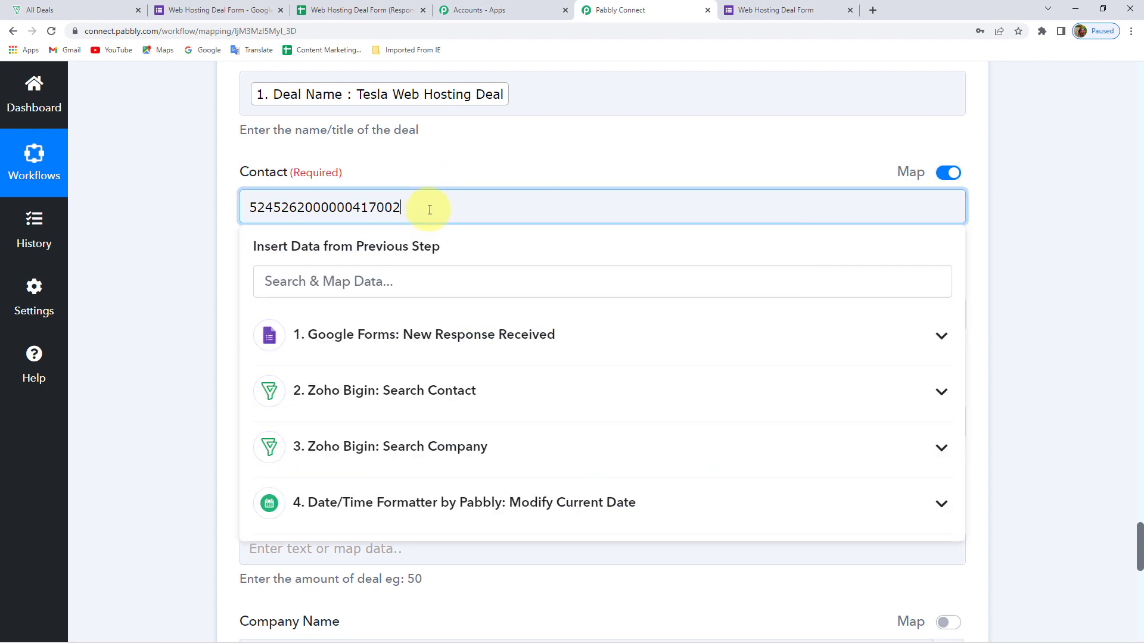
pyautogui.press('BackSpace')
pyautogui.press('BackSpace')
pyautogui.press('BackSpace')
pyautogui.press('BackSpace')
pyautogui.press('BackSpace')
pyautogui.press('BackSpace')
pyautogui.press('BackSpace')
pyautogui.press('BackSpace')
pyautogui.press('BackSpace')
pyautogui.press('BackSpace')
pyautogui.press('BackSpace')
pyautogui.press('BackSpace')
pyautogui.press('BackSpace')
pyautogui.press('BackSpace')
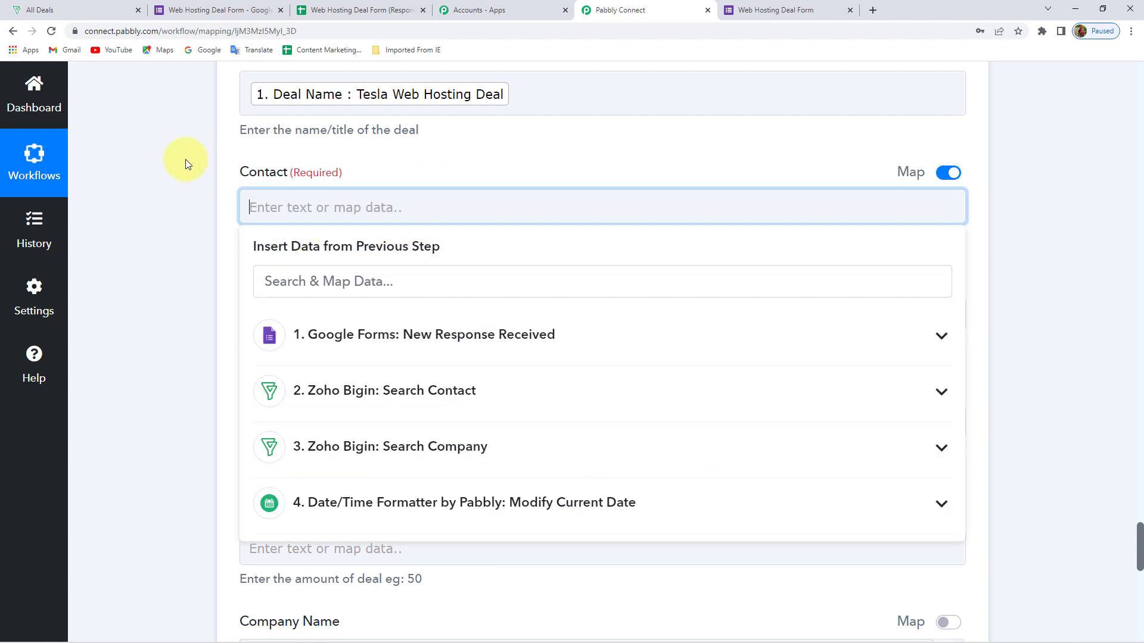
pyautogui.click(201, 166)
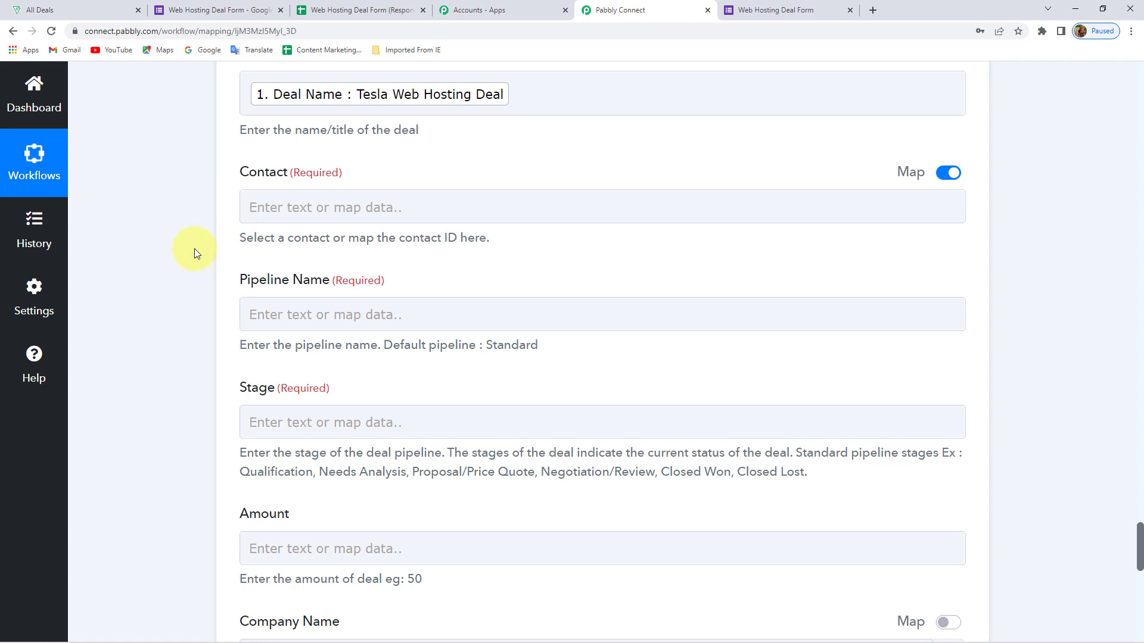
pyautogui.scroll(20, 196, 250)
pyautogui.scroll(20, 194, 248)
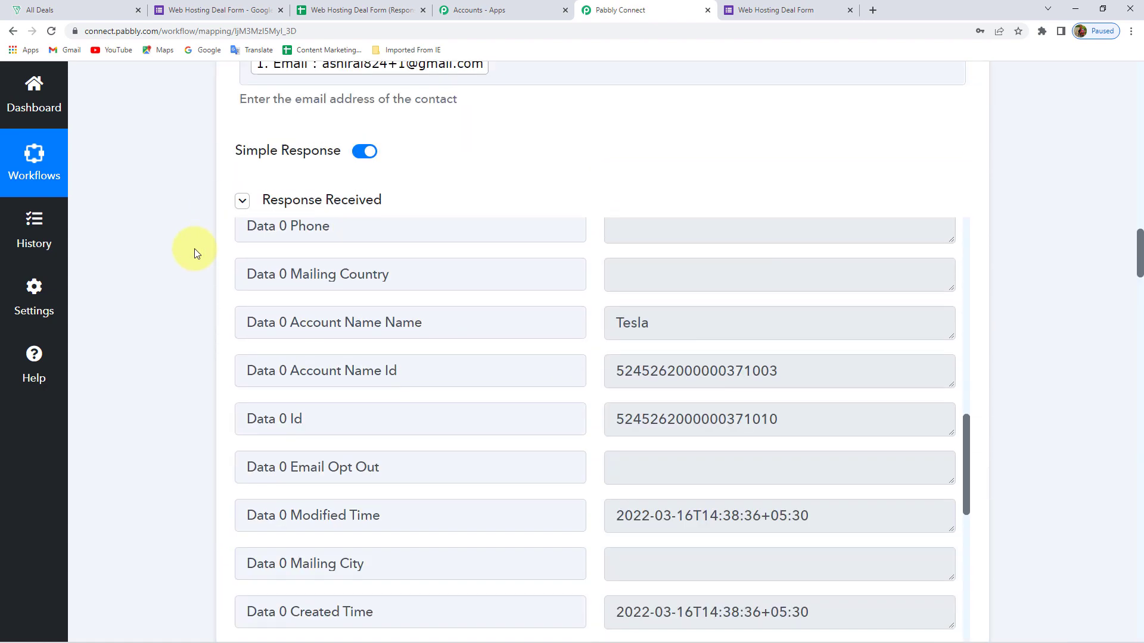
pyautogui.scroll(6, 194, 248)
pyautogui.click(292, 443)
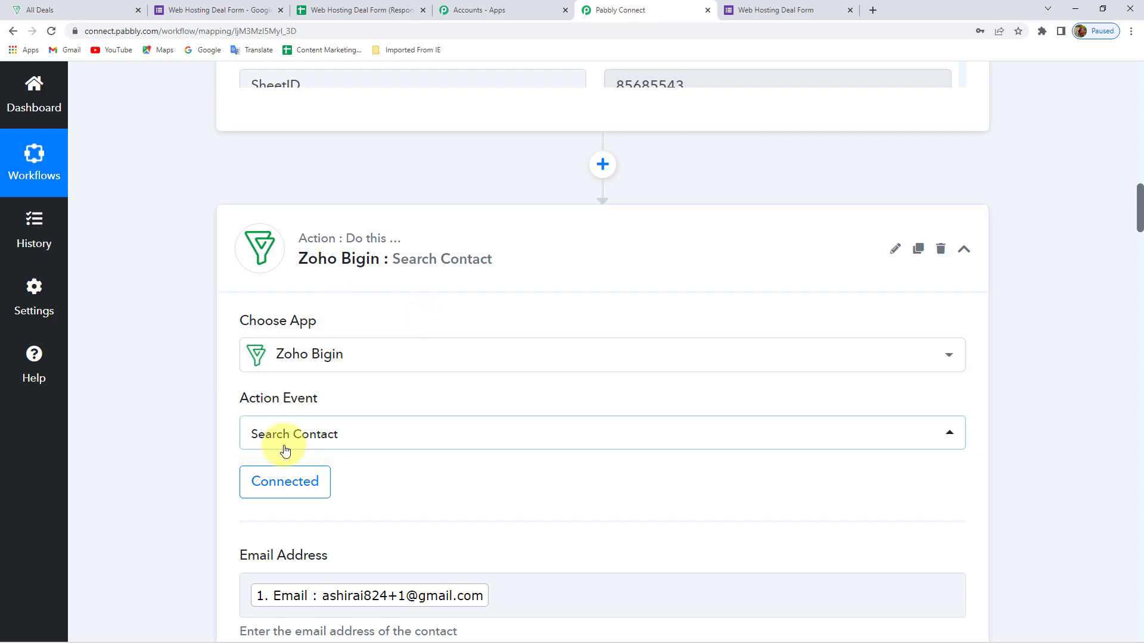
pyautogui.scroll(-11, 179, 434)
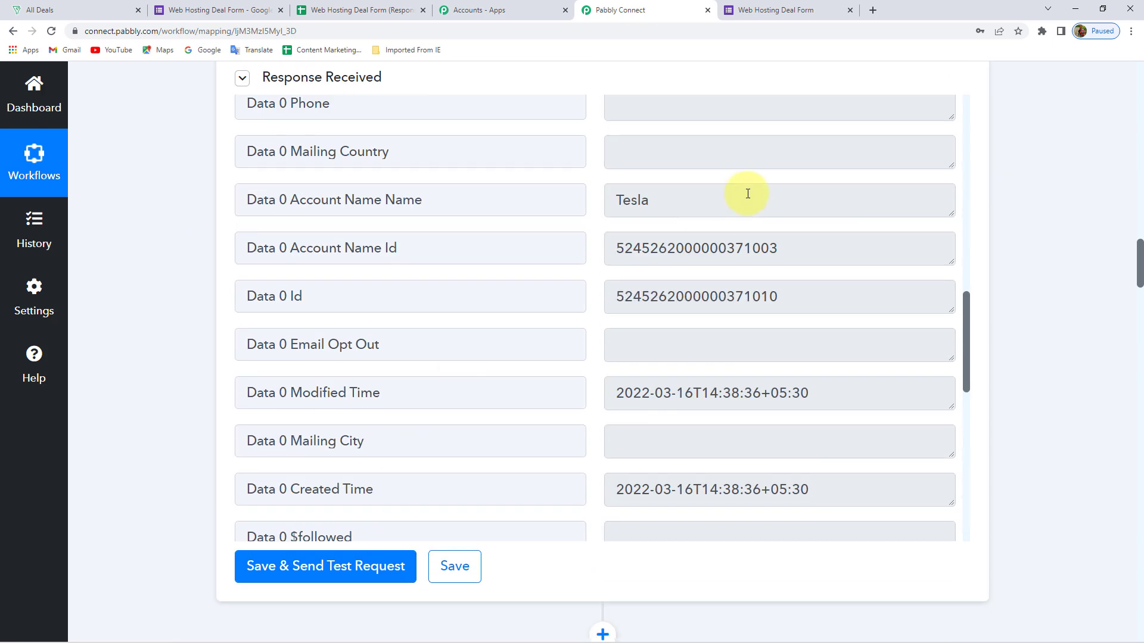
pyautogui.moveTo(797, 293); pyautogui.dragTo(578, 292)
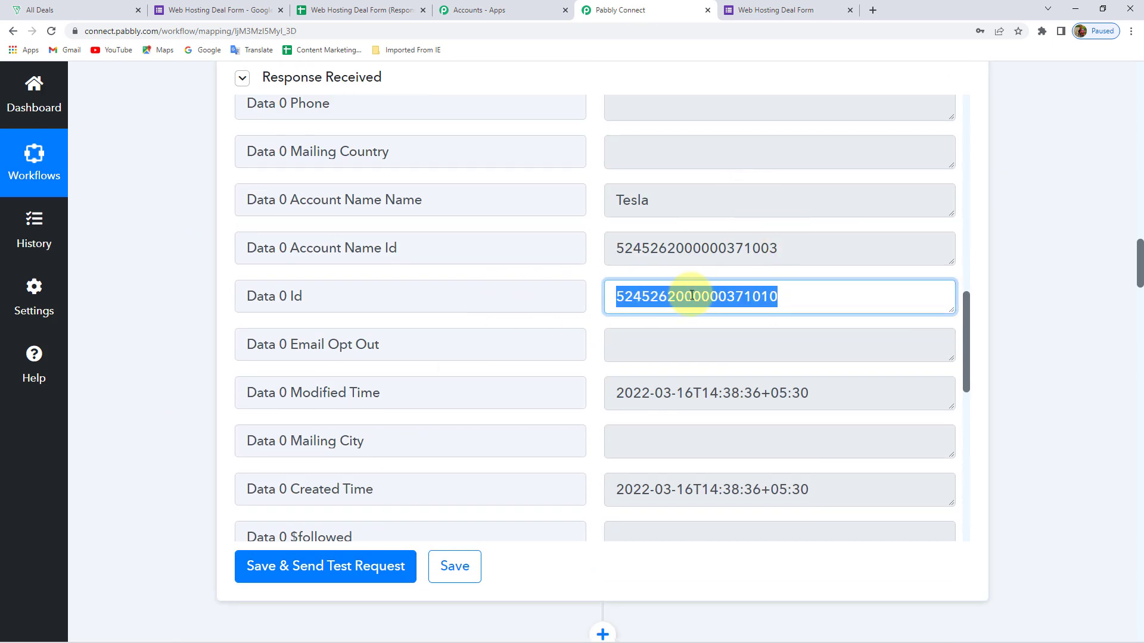
pyautogui.scroll(-20, 161, 345)
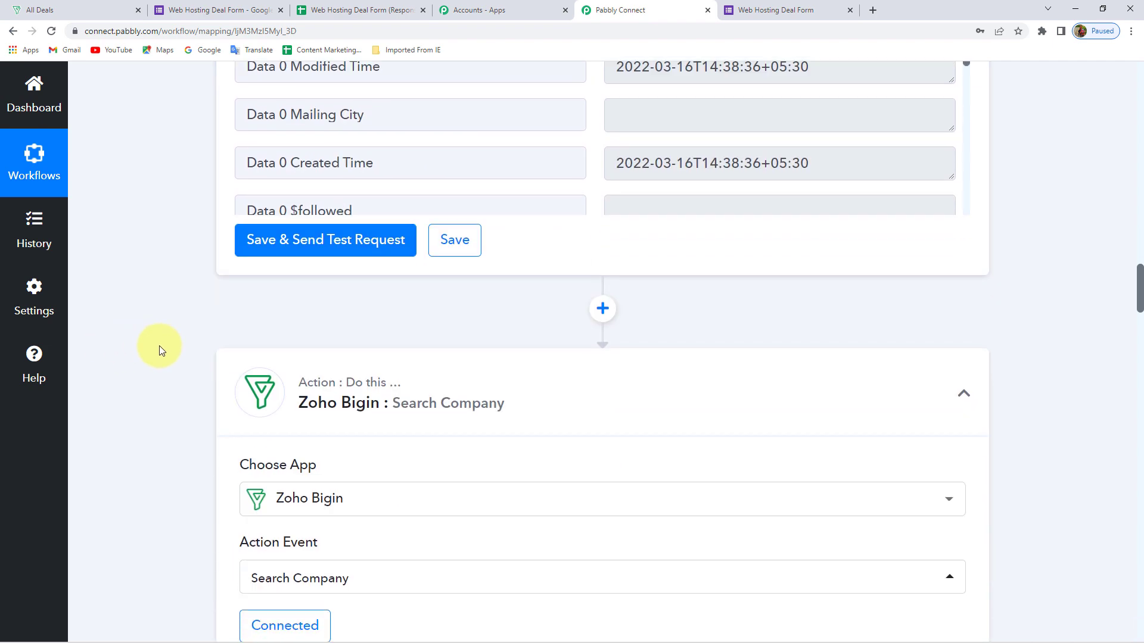
pyautogui.scroll(-15, 161, 348)
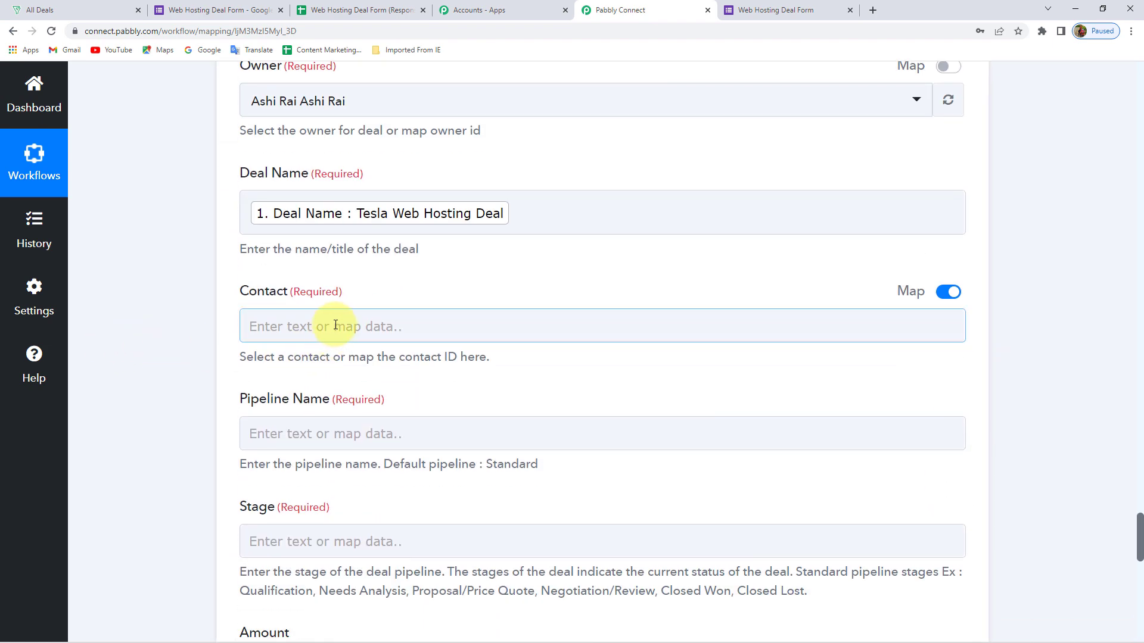
# Browse the Search Contact step's output fields for the contact Id, filtering by 'id'
pyautogui.click(336, 326)
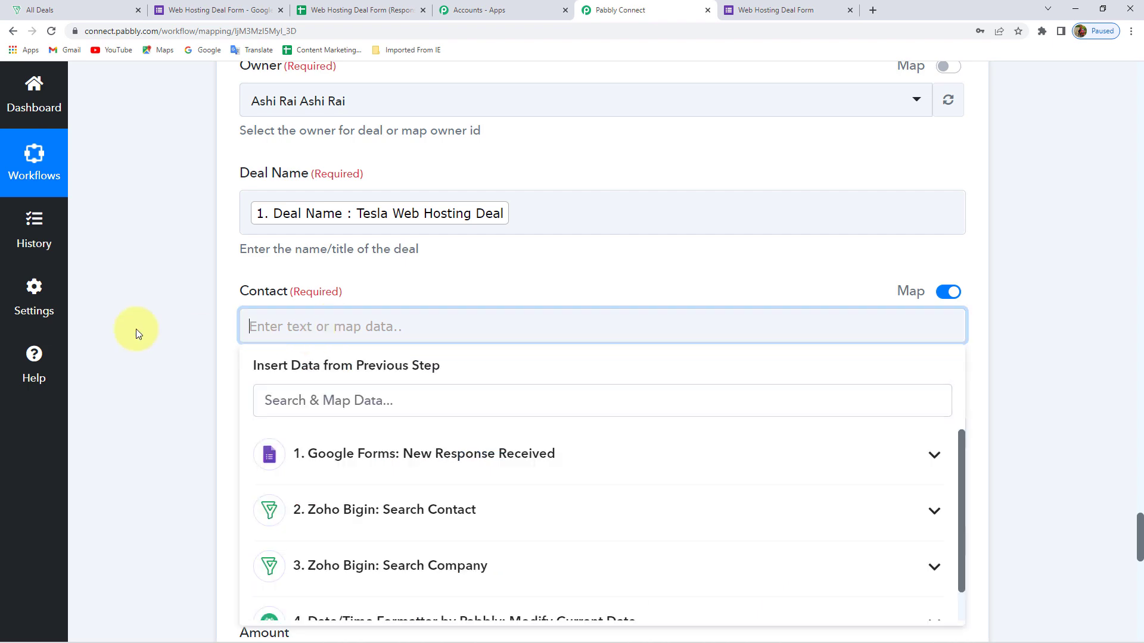
pyautogui.scroll(-3, 134, 329)
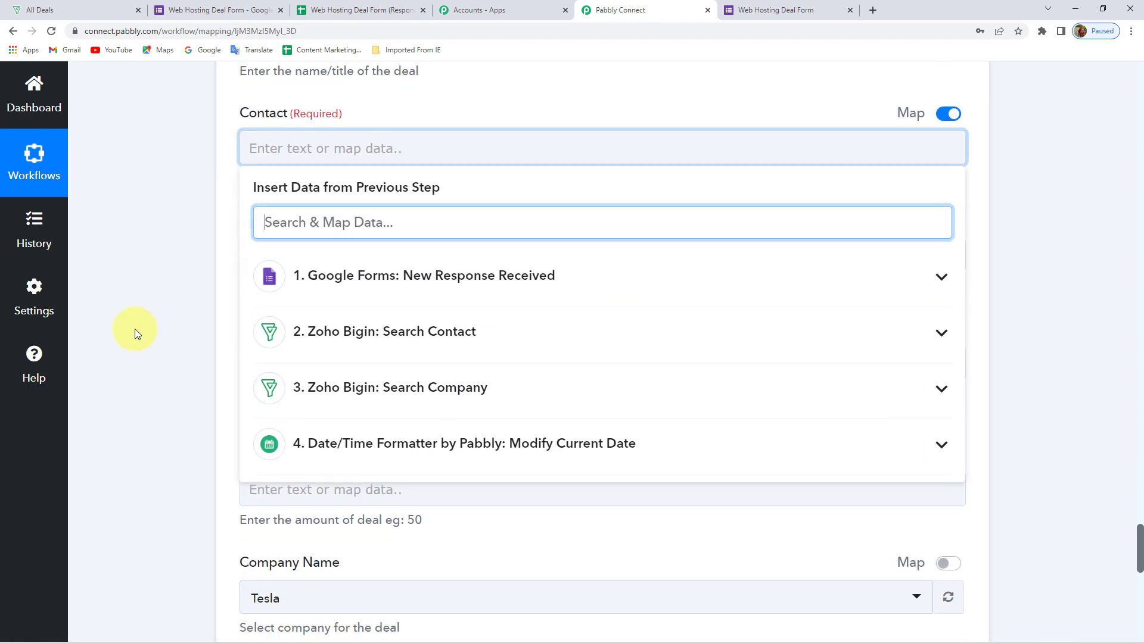
pyautogui.click(388, 341)
pyautogui.scroll(-1, 181, 369)
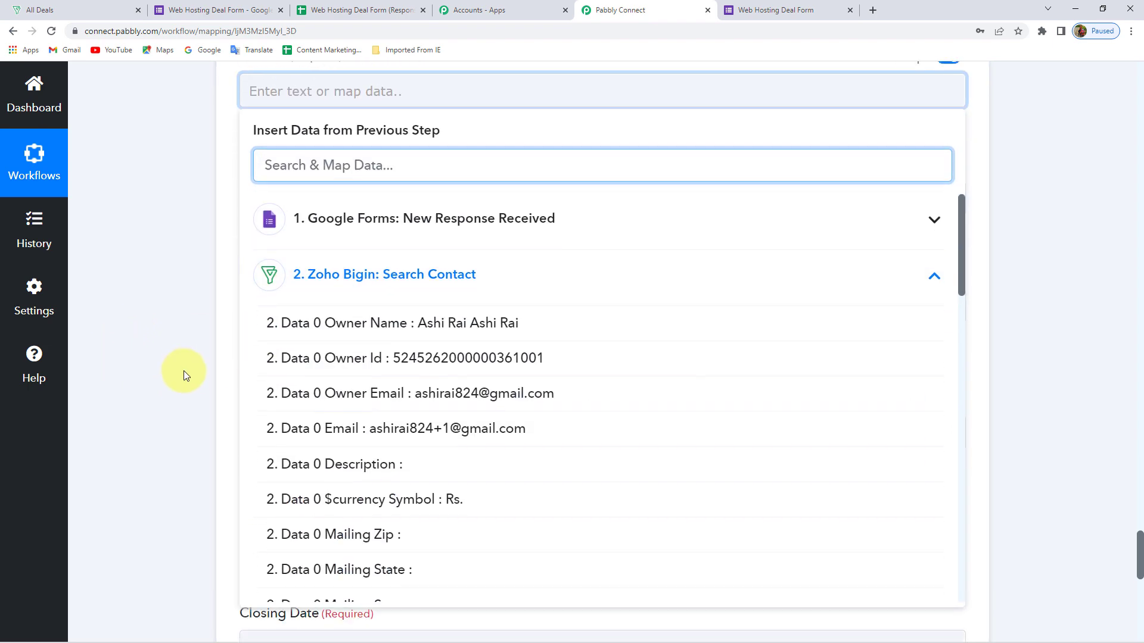
pyautogui.scroll(-2, 393, 392)
pyautogui.scroll(-7, 393, 392)
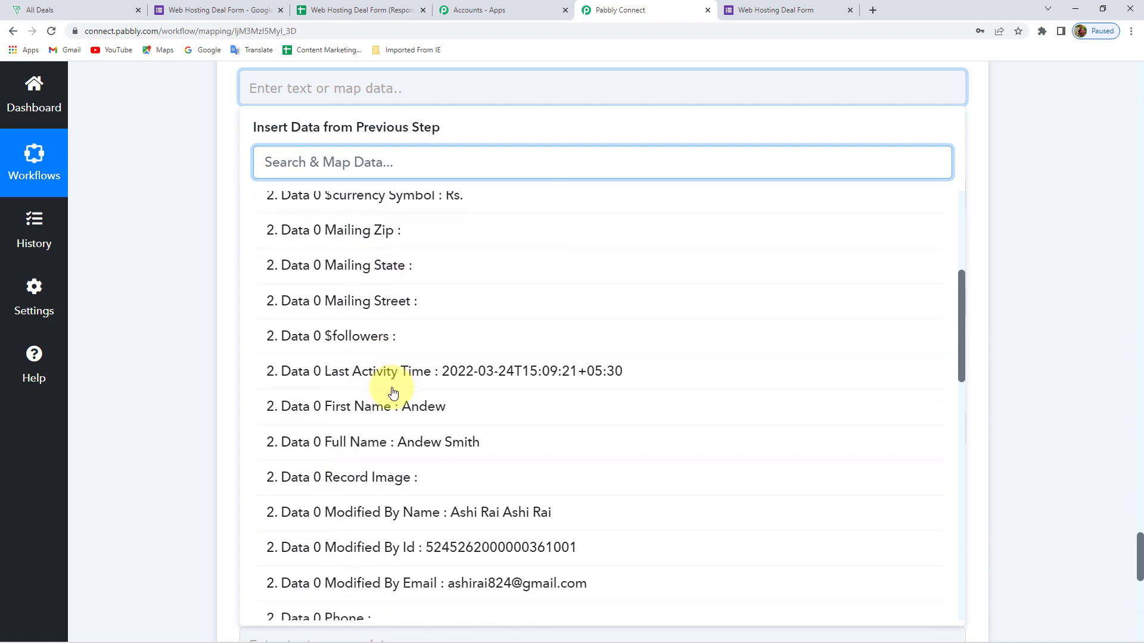
pyautogui.scroll(-5, 393, 392)
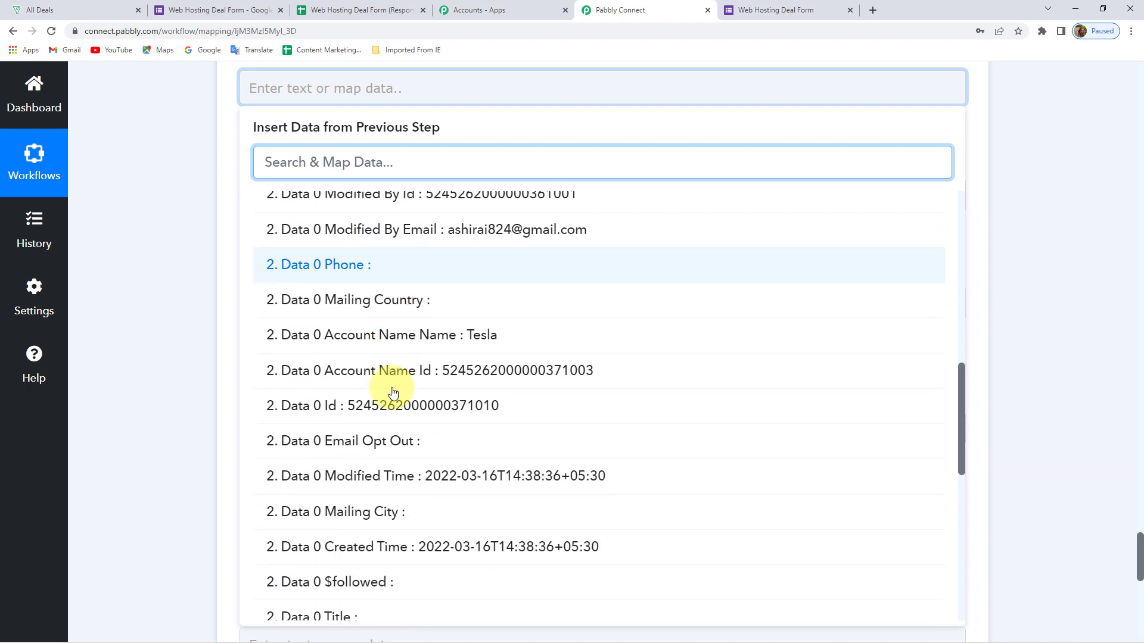
pyautogui.scroll(12, 393, 392)
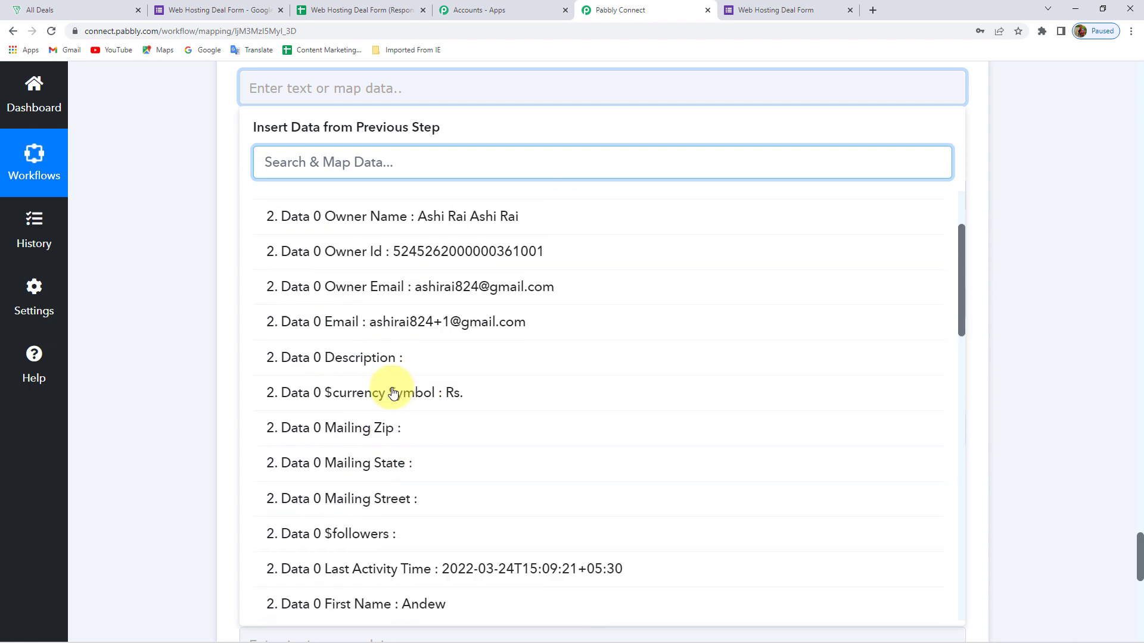
pyautogui.scroll(-7, 393, 392)
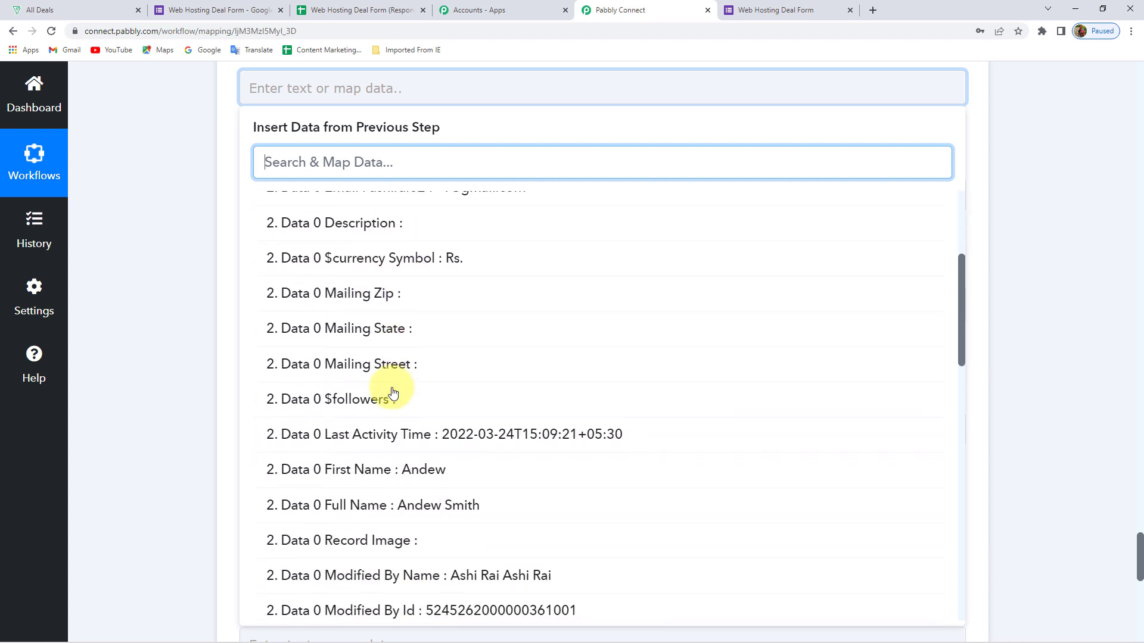
pyautogui.scroll(-8, 393, 392)
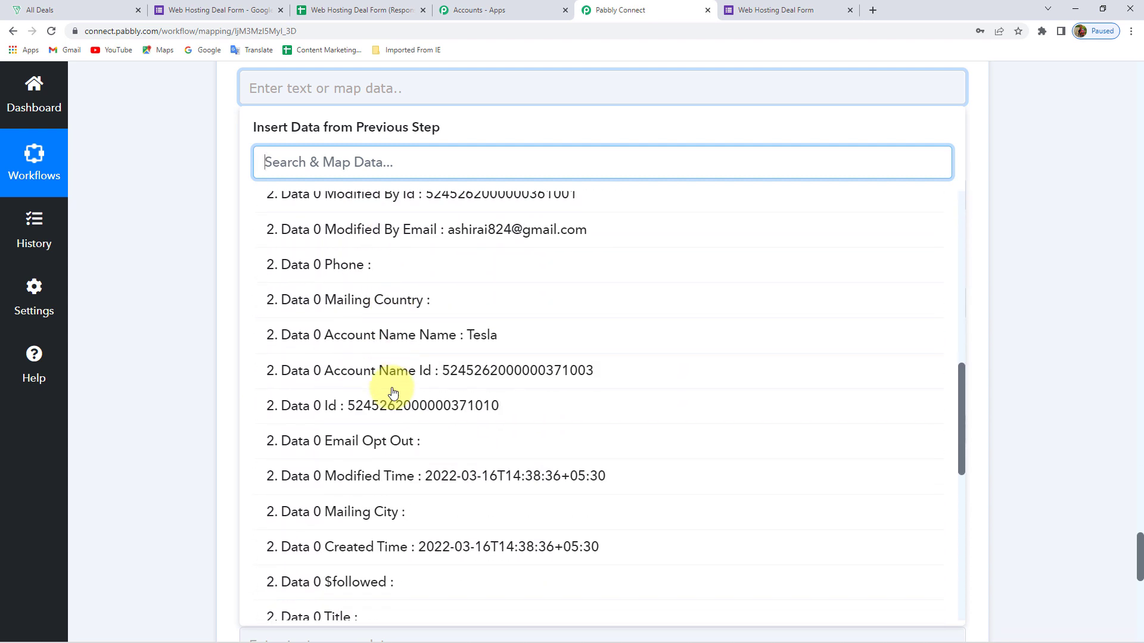
pyautogui.scroll(-5, 393, 392)
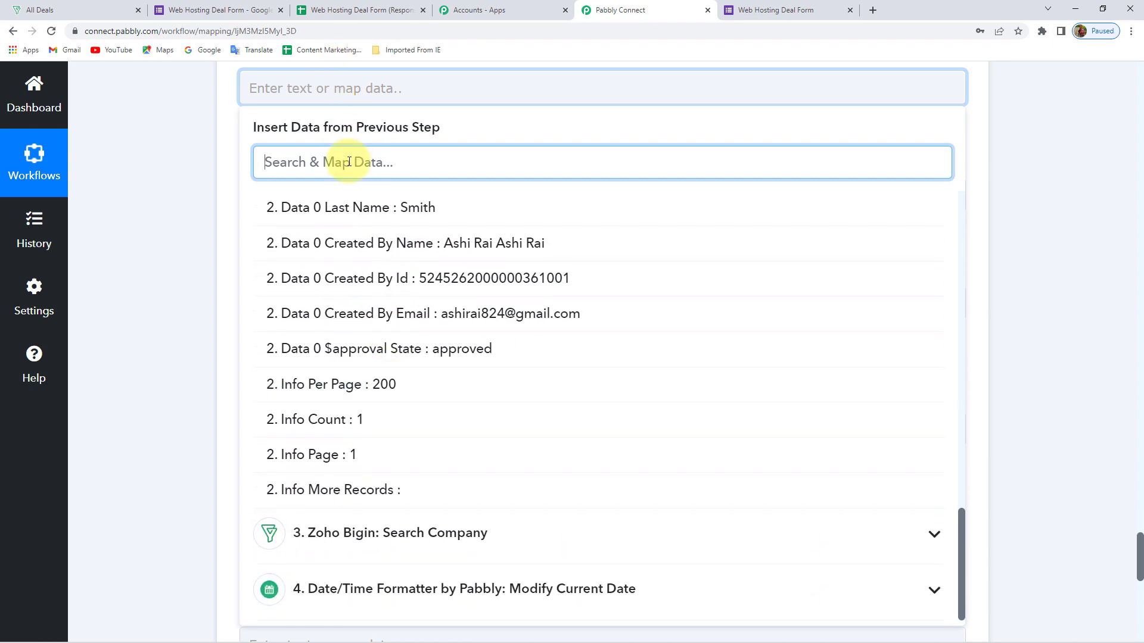
pyautogui.write('id')
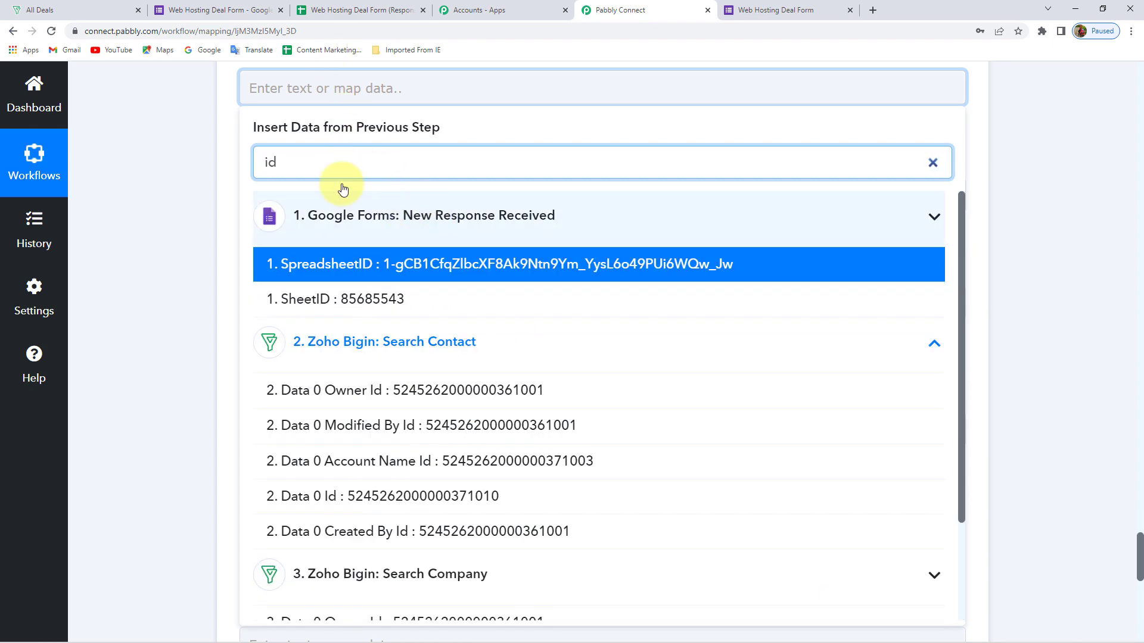
pyautogui.click(223, 166)
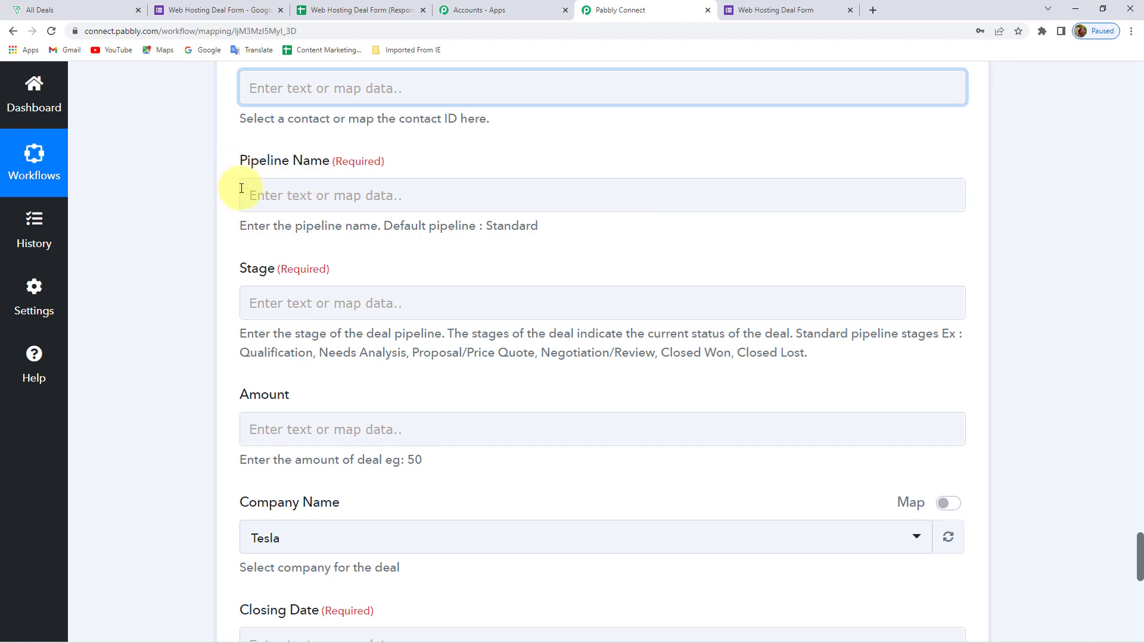
# Map Contact to the Zoho Bigin Search Contact step's Data 0 Id
pyautogui.scroll(2, 253, 191)
pyautogui.click(301, 209)
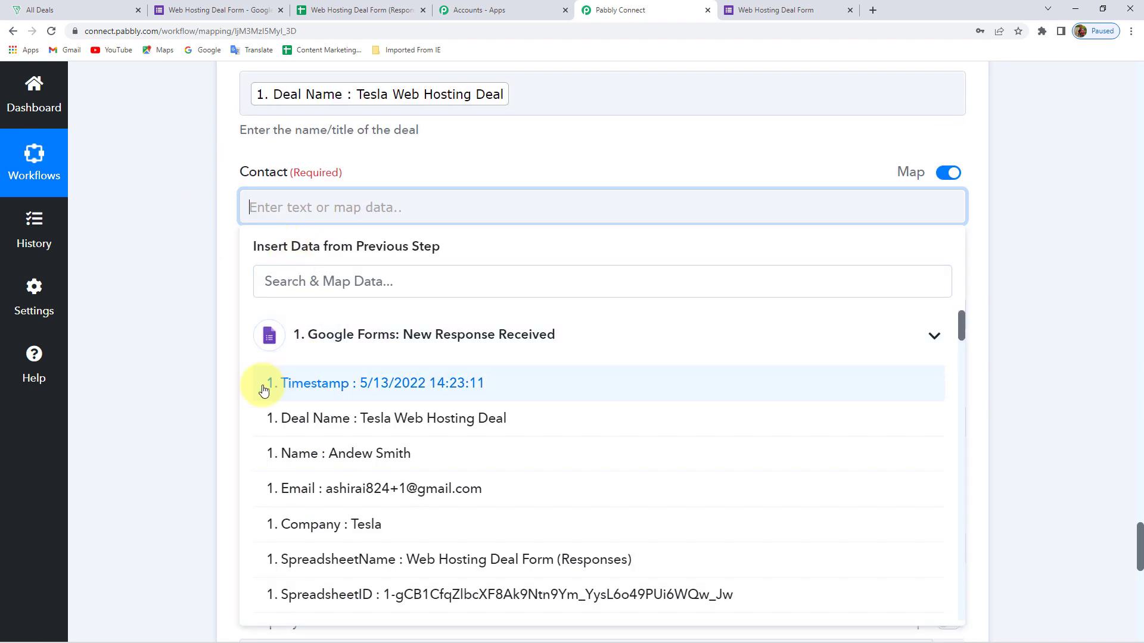
pyautogui.click(409, 324)
pyautogui.scroll(-1, 209, 365)
pyautogui.click(283, 332)
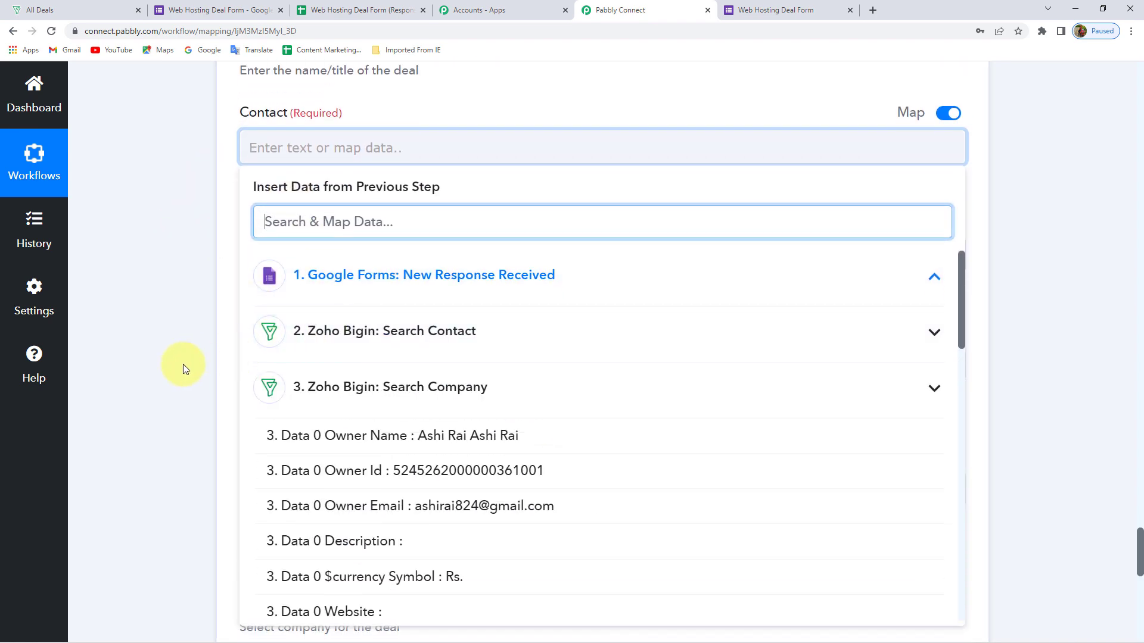
pyautogui.scroll(-1, 203, 368)
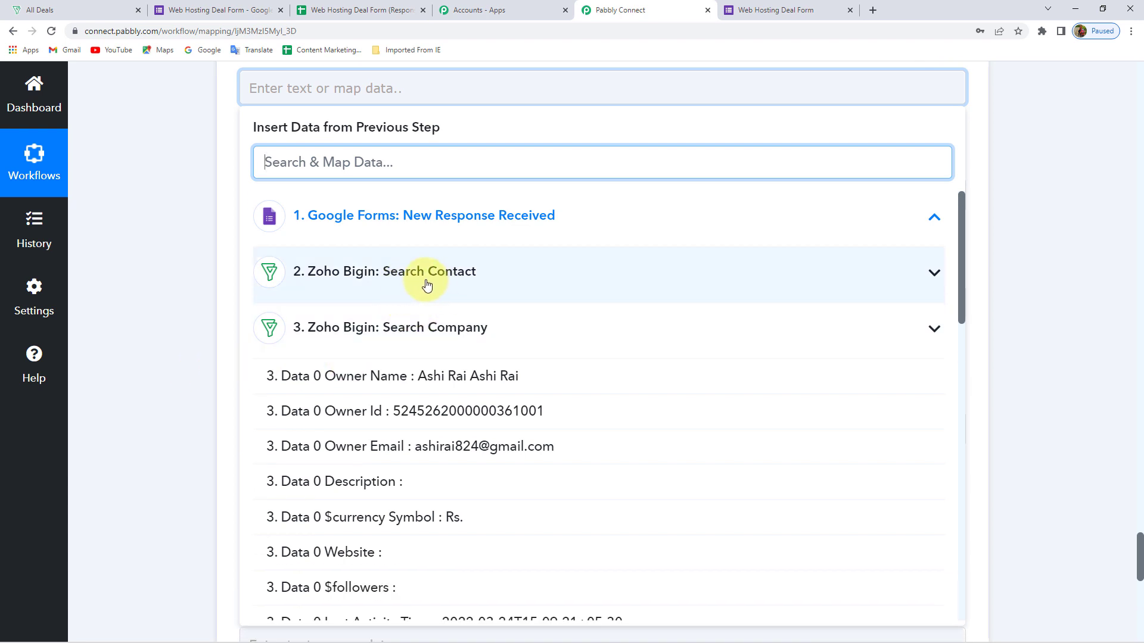
pyautogui.click(431, 281)
pyautogui.scroll(-3, 387, 393)
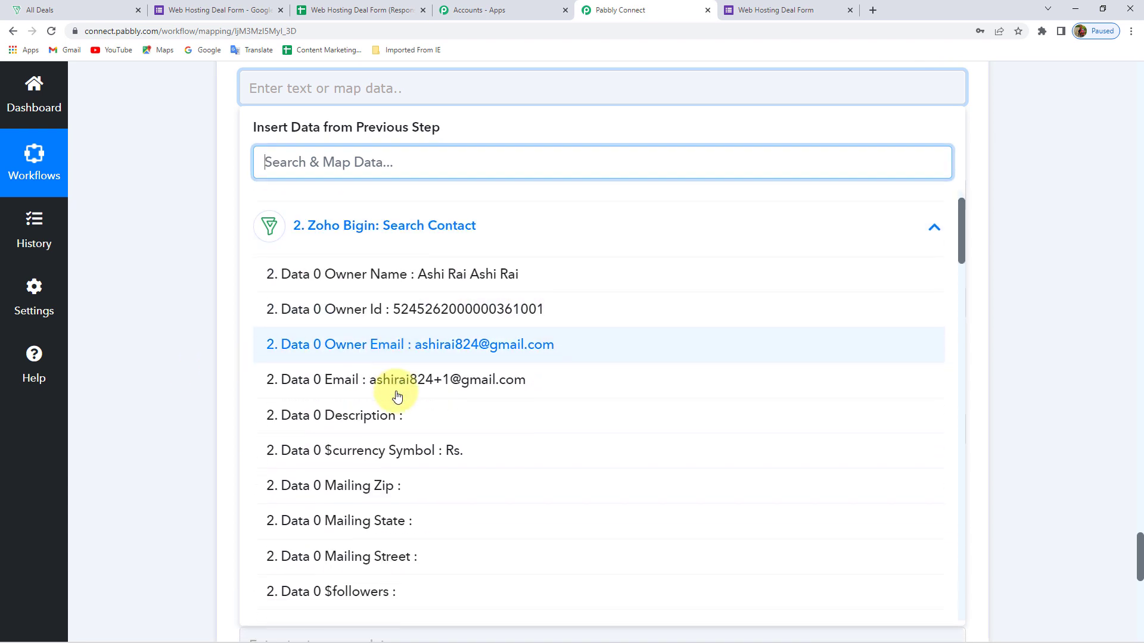
pyautogui.scroll(-5, 397, 396)
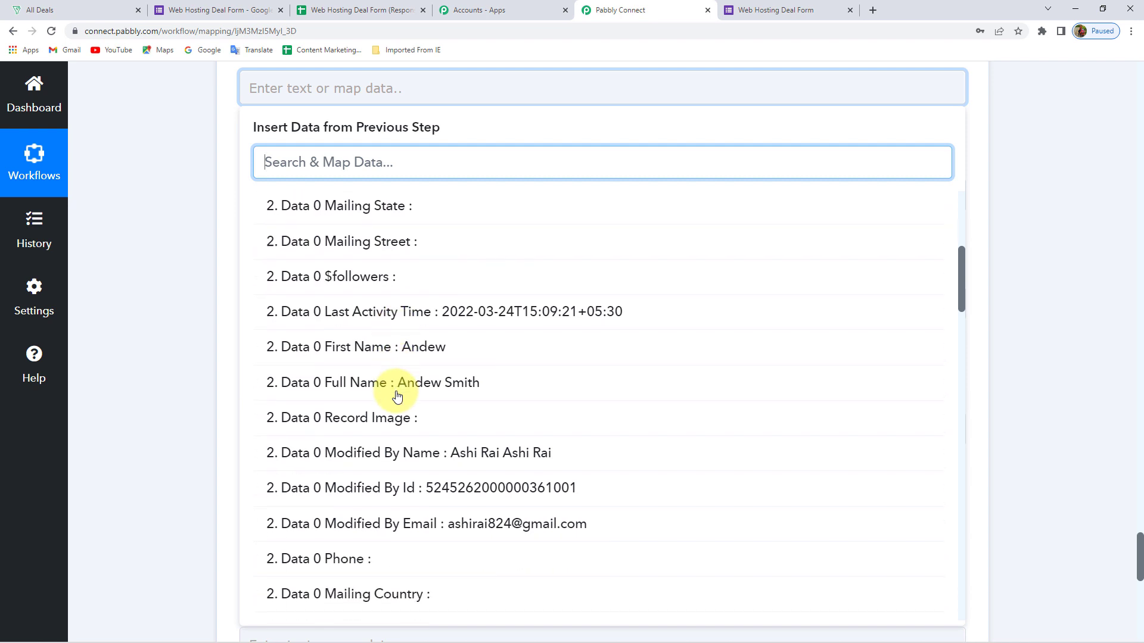
pyautogui.scroll(-3, 397, 396)
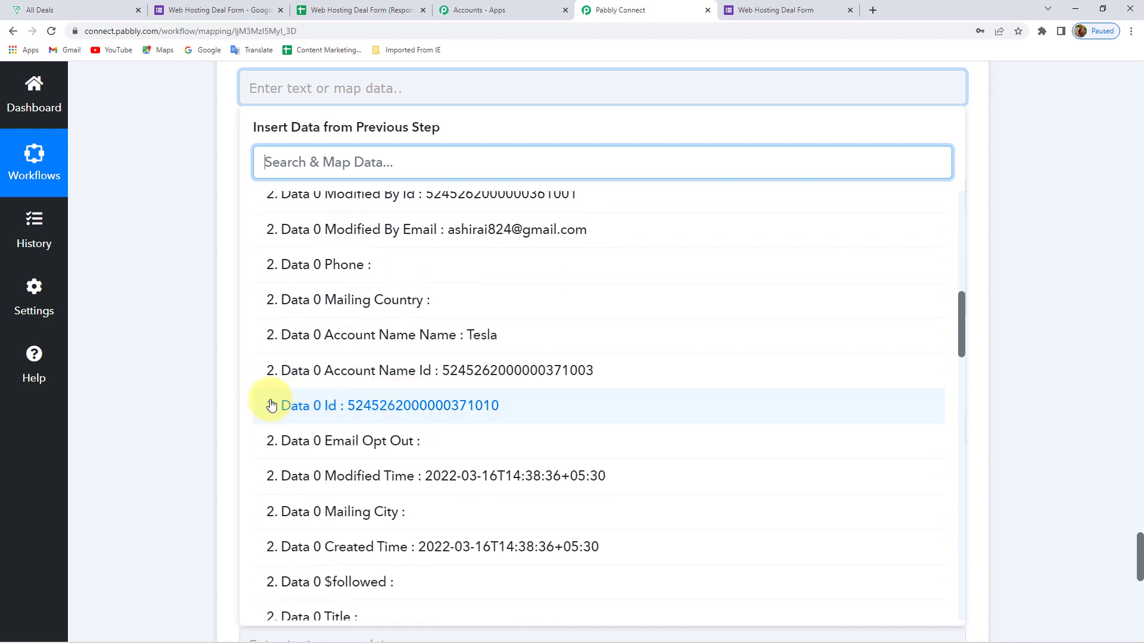
pyautogui.click(447, 415)
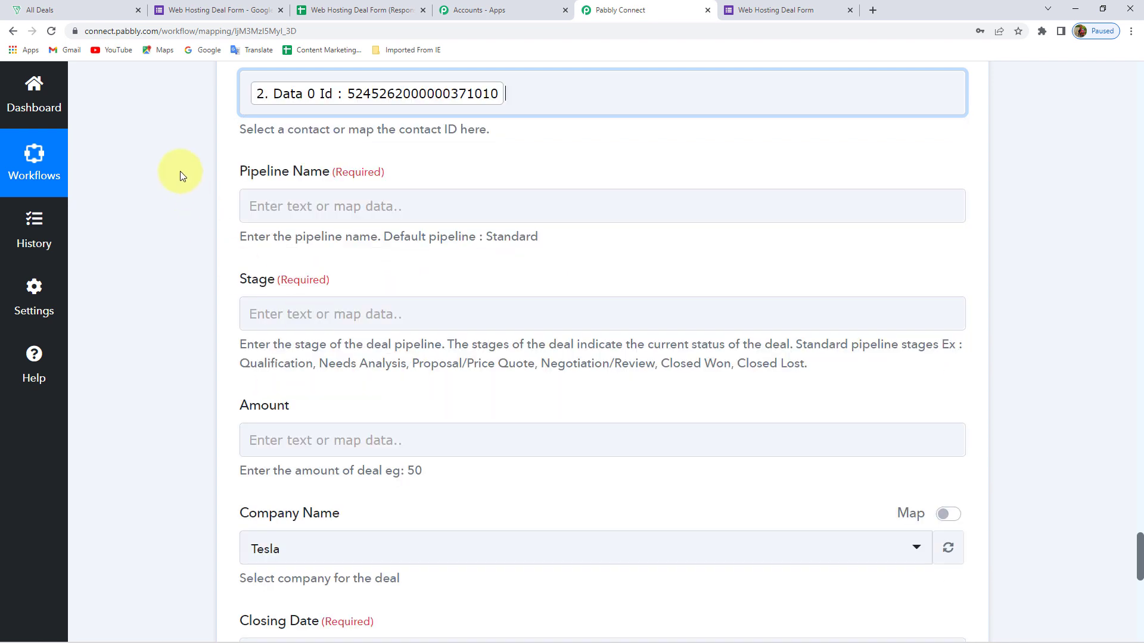
# Paste Standard as the deal's Pipeline Name
pyautogui.scroll(-1, 268, 179)
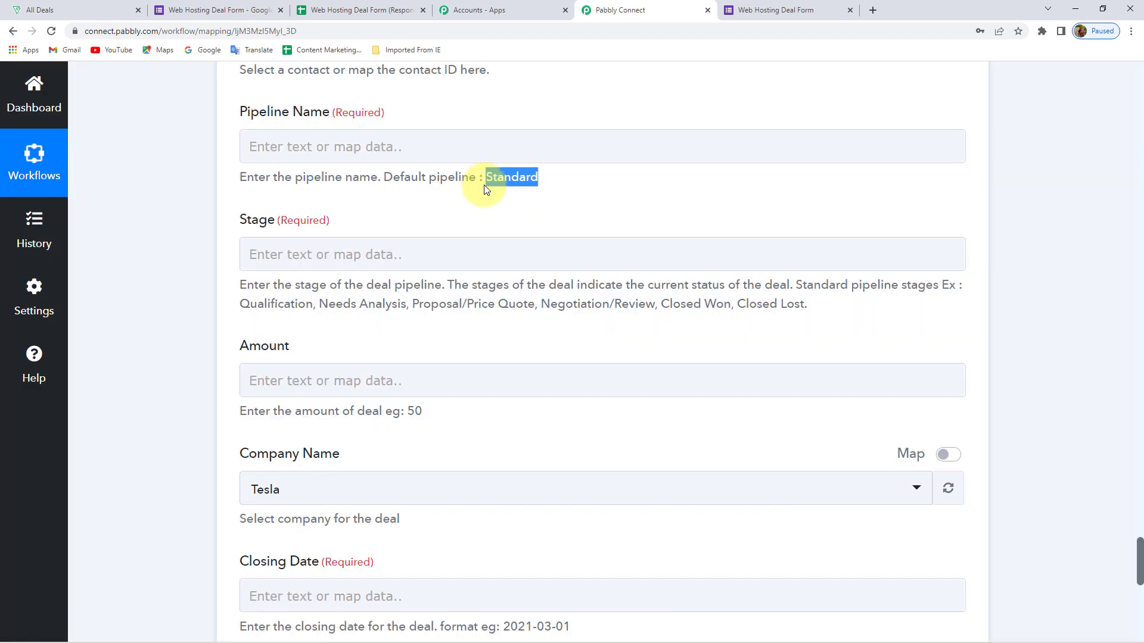
pyautogui.click(410, 146)
pyautogui.write('Standard')
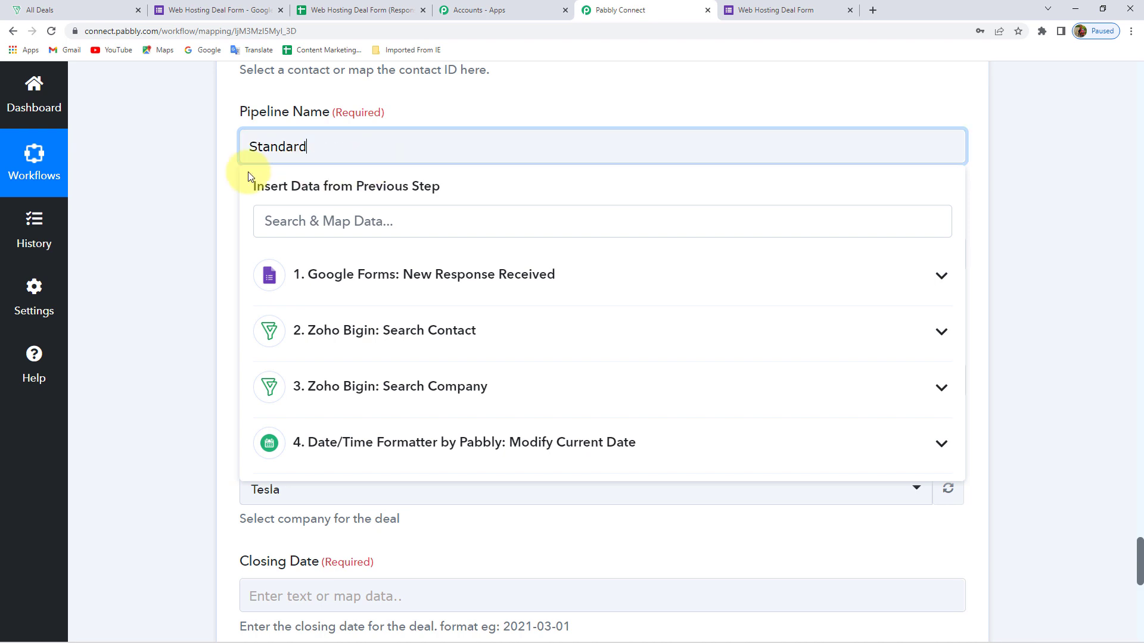
pyautogui.click(228, 178)
pyautogui.scroll(-2, 227, 176)
pyautogui.scroll(1, 292, 176)
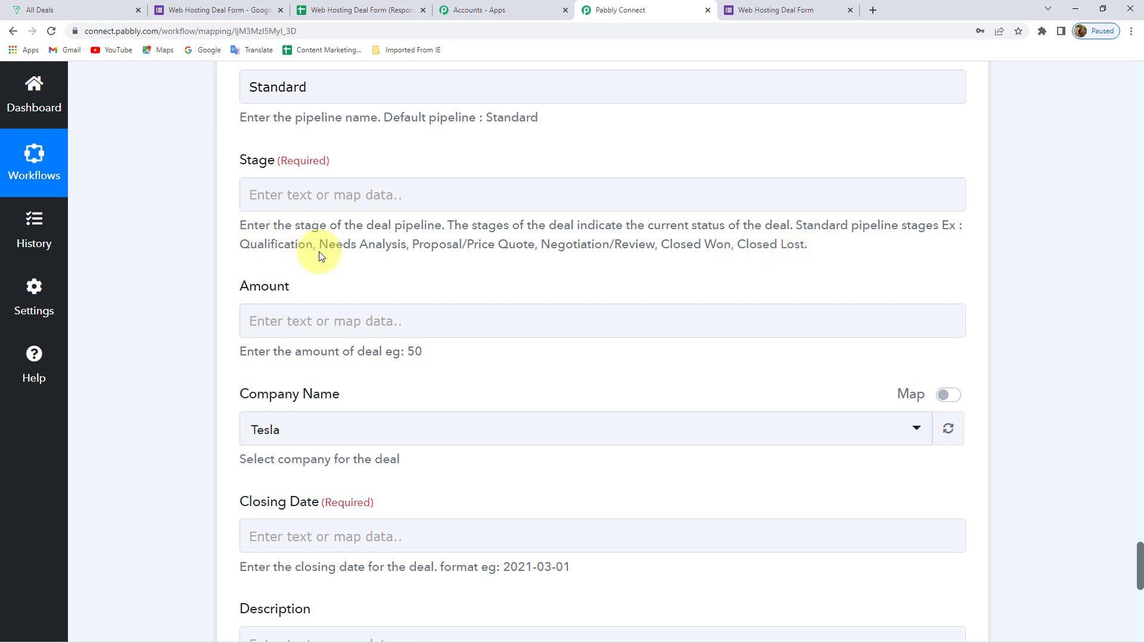
# Copy Qualification from the stage hint and paste it as the deal Stage
pyautogui.moveTo(313, 245); pyautogui.dragTo(267, 247)
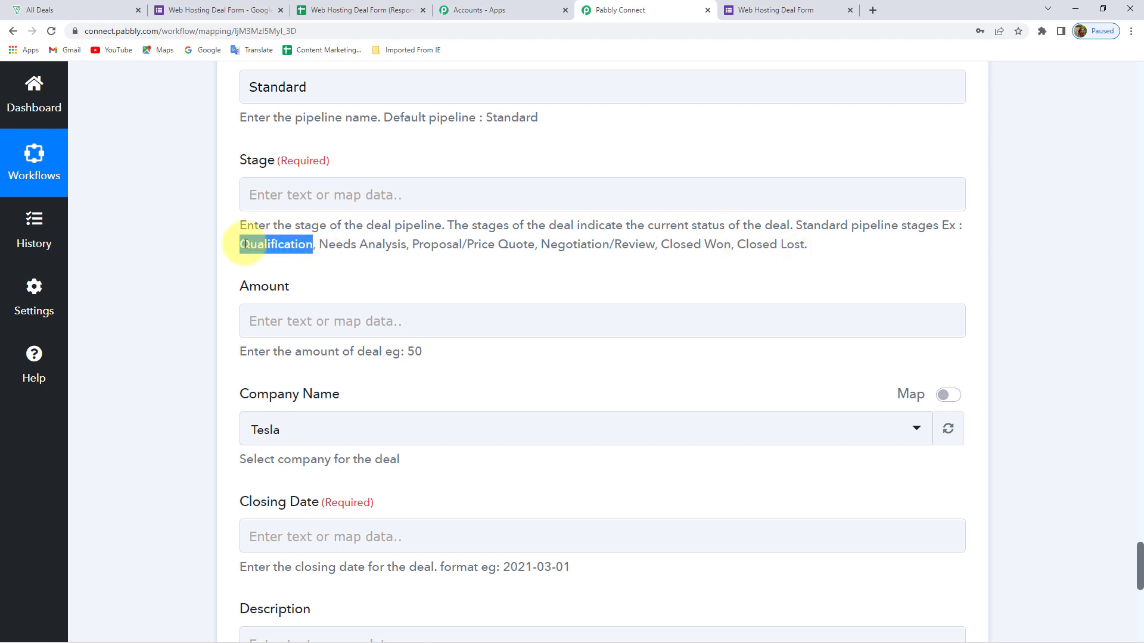
pyautogui.click(302, 192)
pyautogui.write('Qualification')
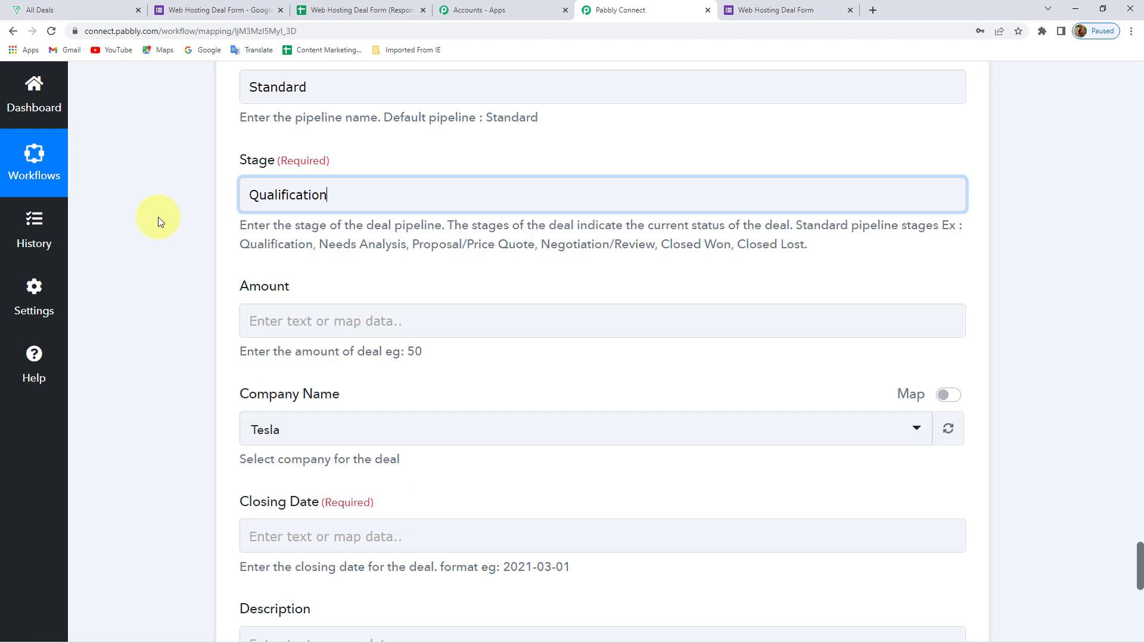
pyautogui.scroll(-2, 158, 222)
# Enter 5000 as the deal Amount, matching the plan price on the form
pyautogui.click(324, 202)
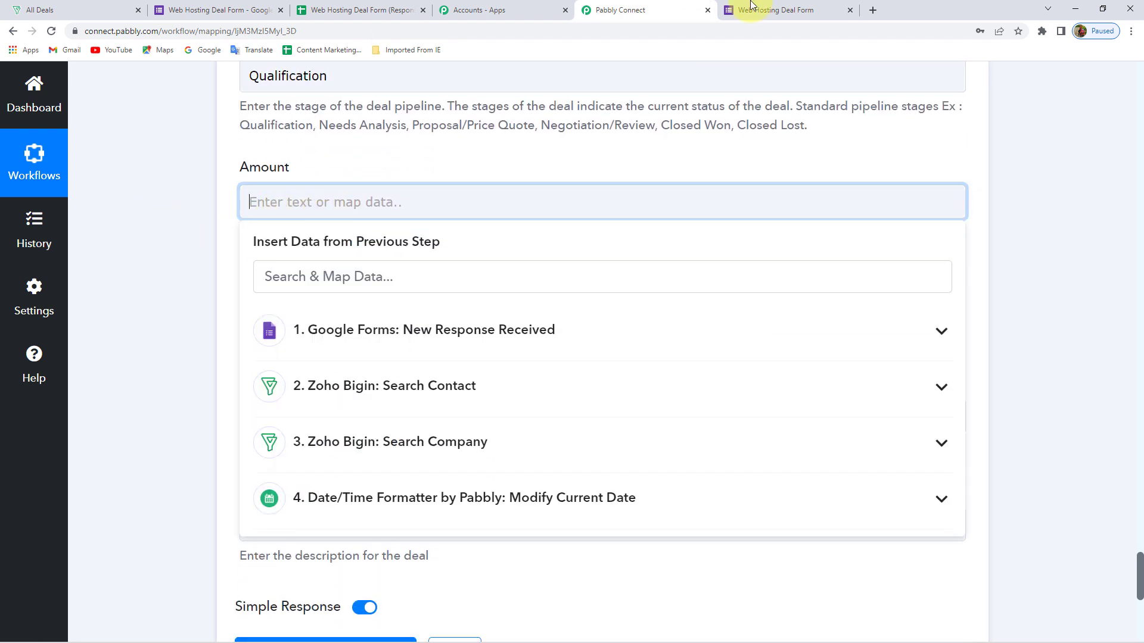
pyautogui.click(792, 10)
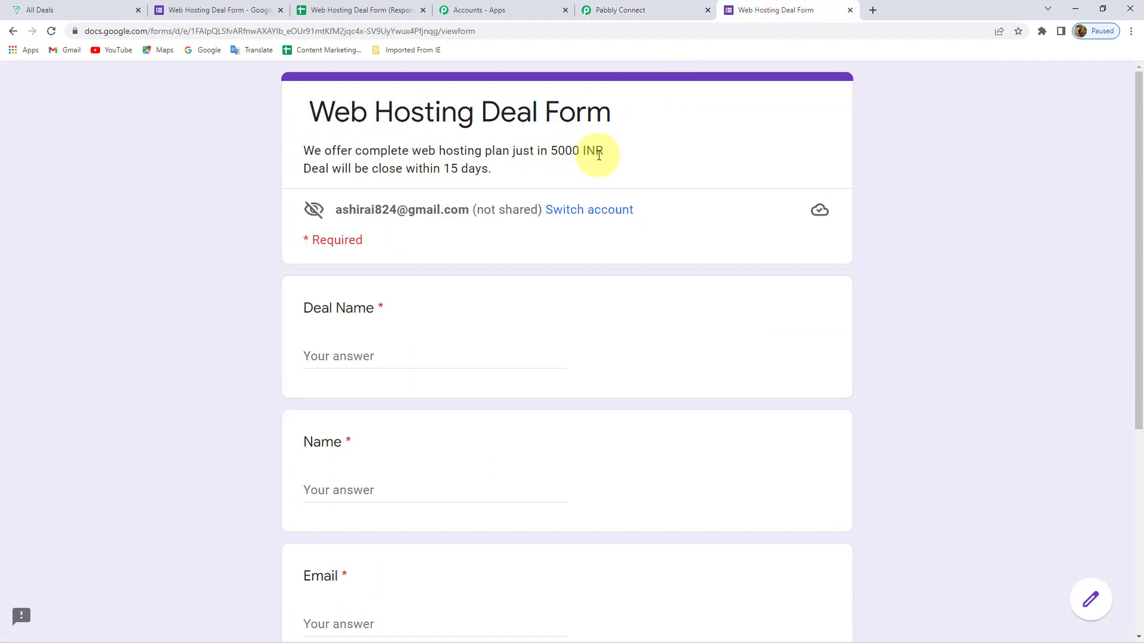
pyautogui.click(635, 12)
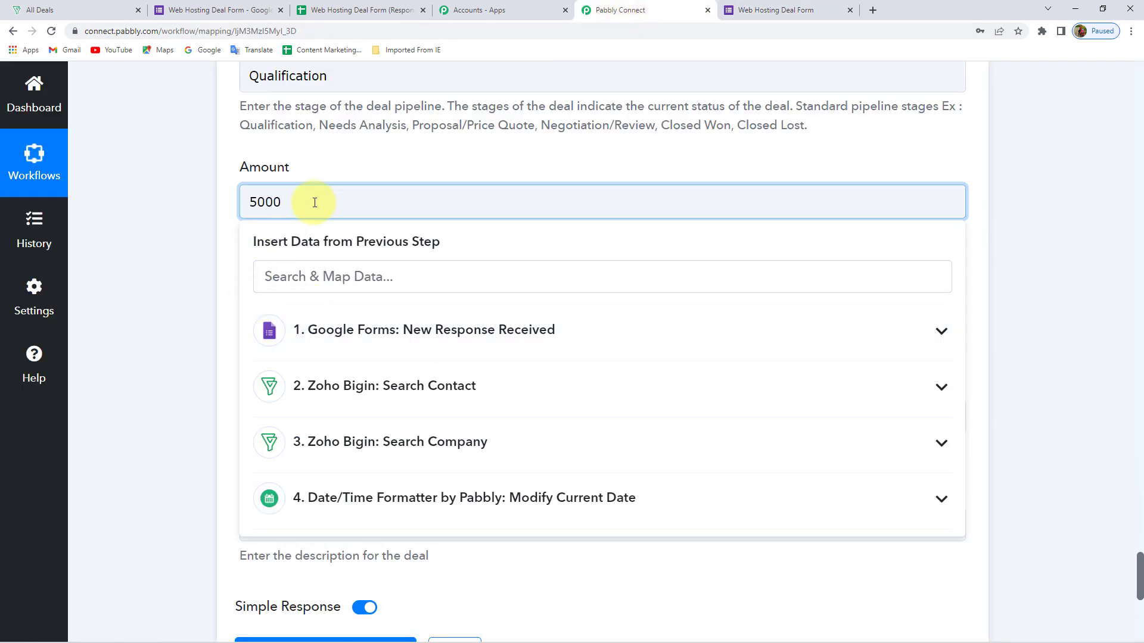
pyautogui.click(180, 213)
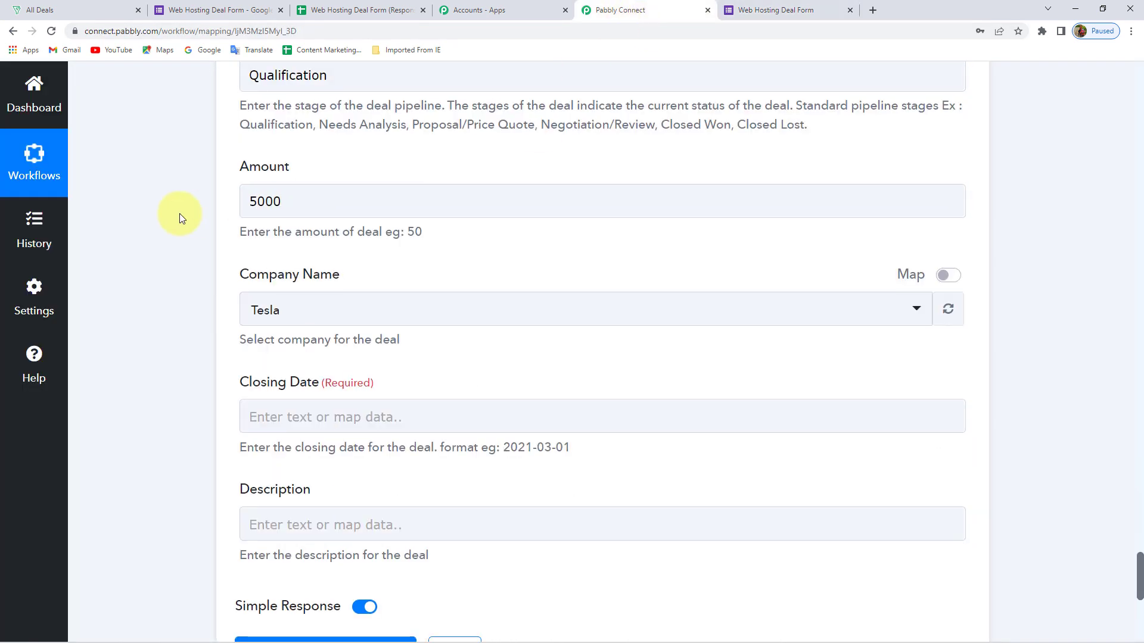
pyautogui.scroll(-1, 180, 214)
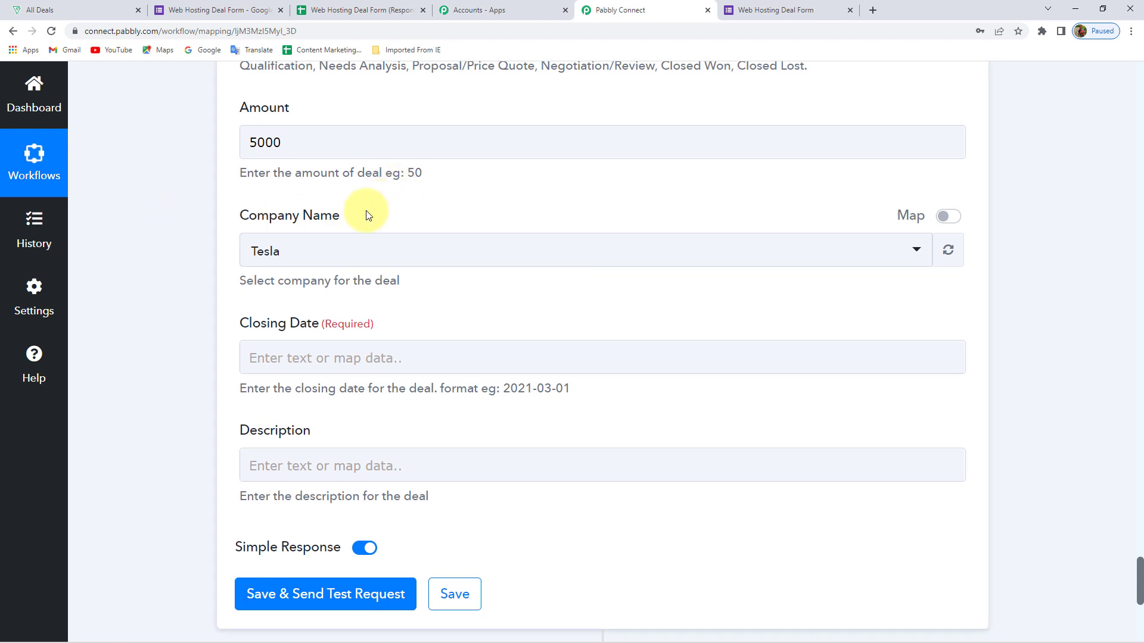
pyautogui.scroll(-1, 136, 238)
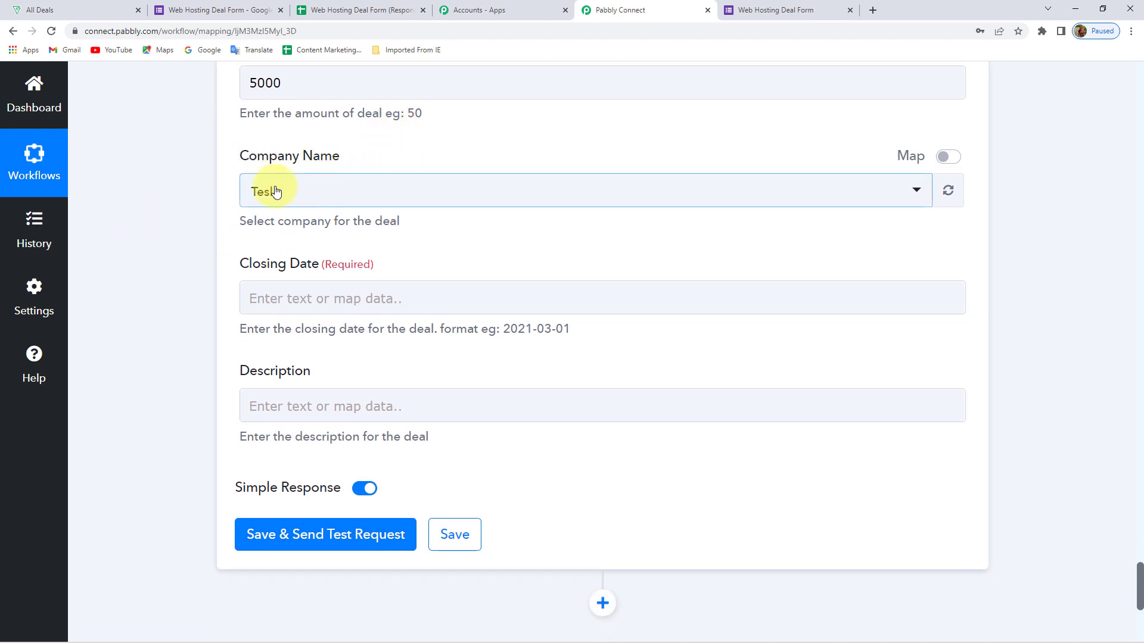
# Switch Company Name to mapped data and browse the Search Company step's output fields
pyautogui.click(948, 156)
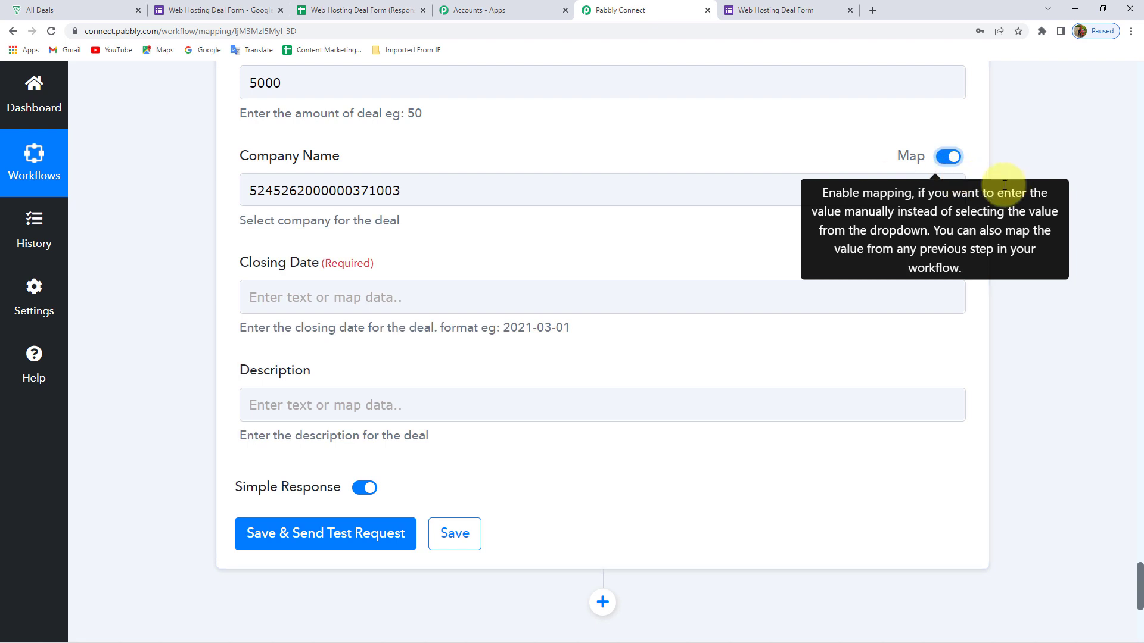
pyautogui.click(429, 185)
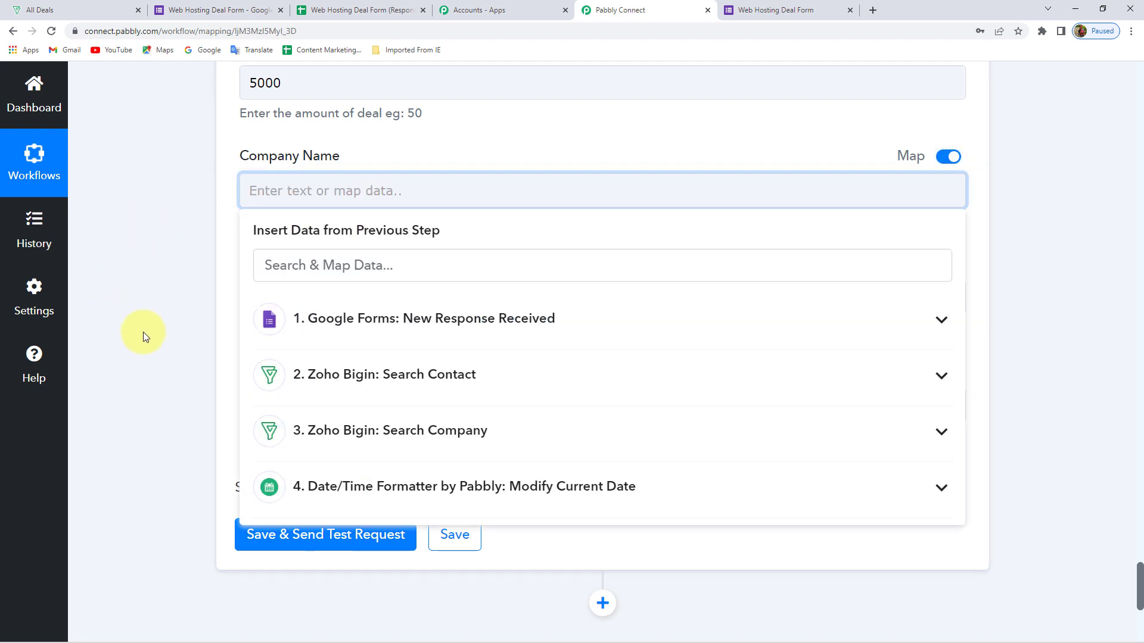
pyautogui.click(438, 441)
pyautogui.scroll(-2, 176, 390)
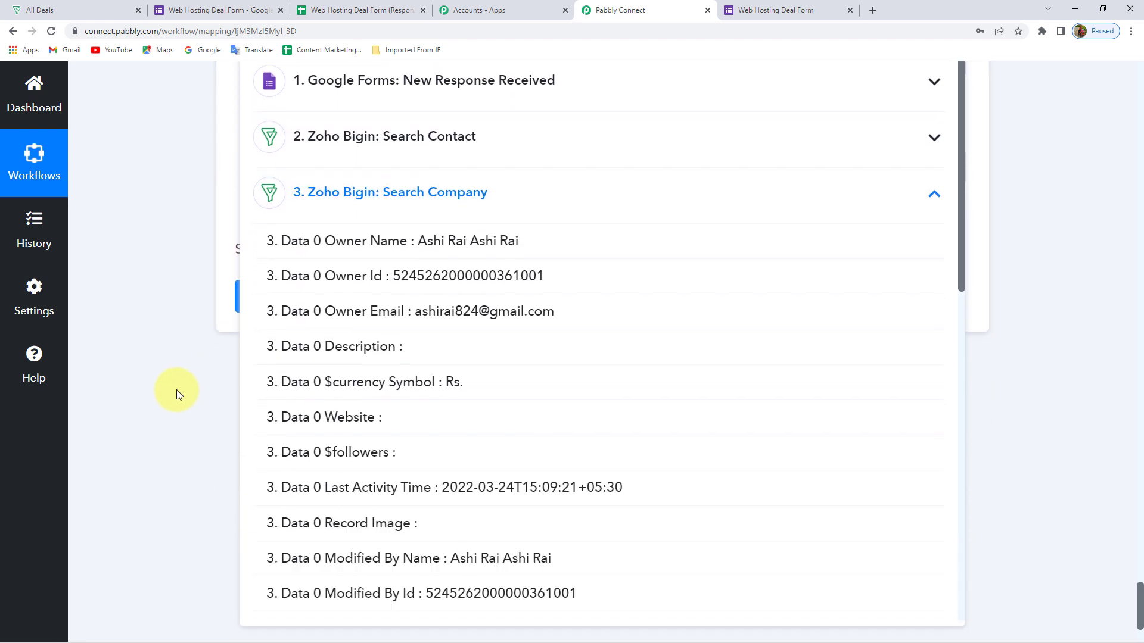
pyautogui.scroll(-6, 424, 405)
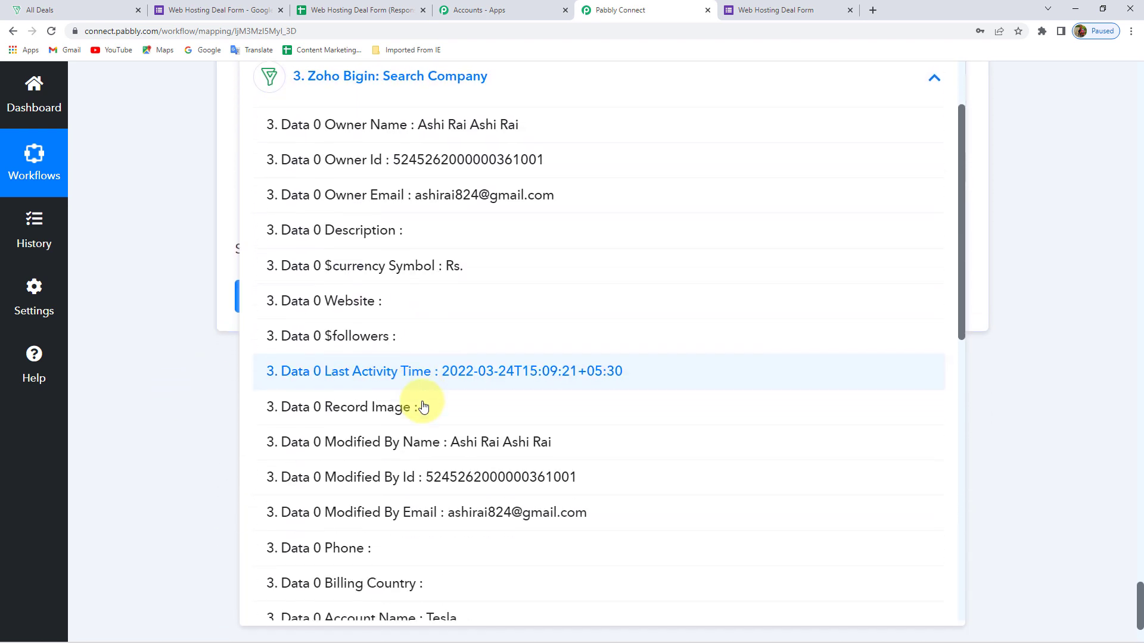
pyautogui.scroll(-6, 423, 406)
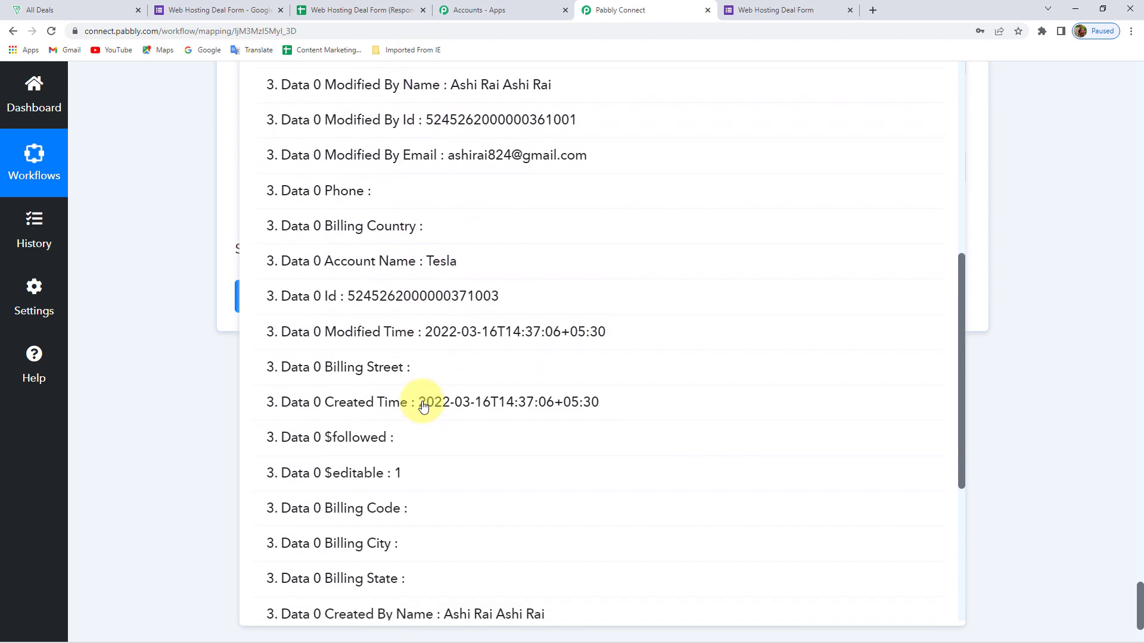
pyautogui.scroll(-2, 423, 406)
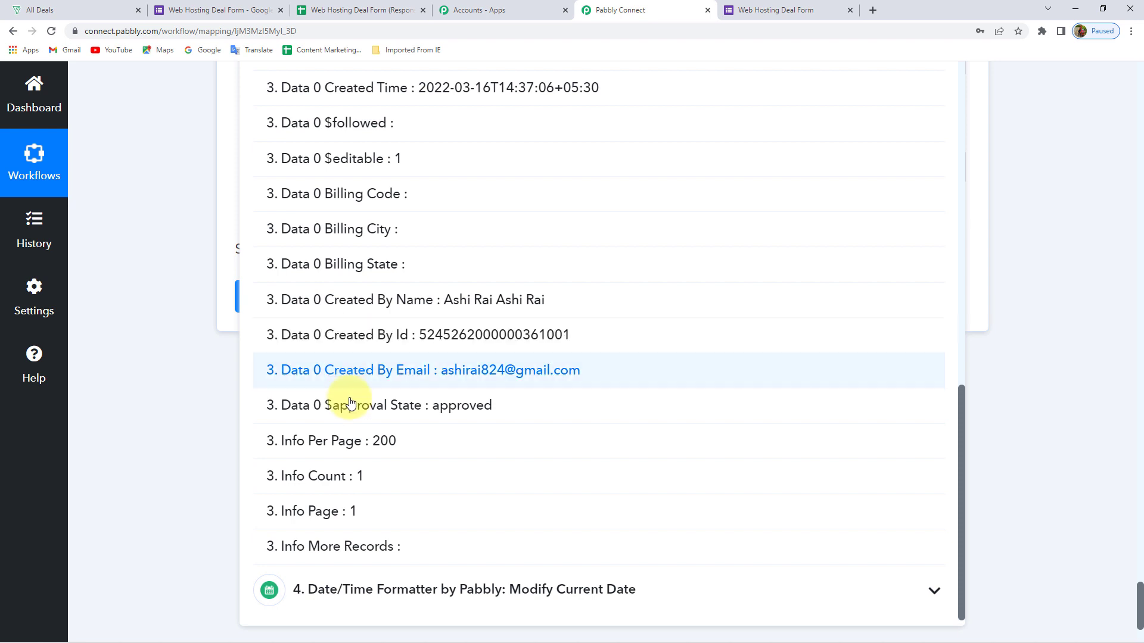
pyautogui.scroll(2, 333, 432)
pyautogui.scroll(5, 356, 425)
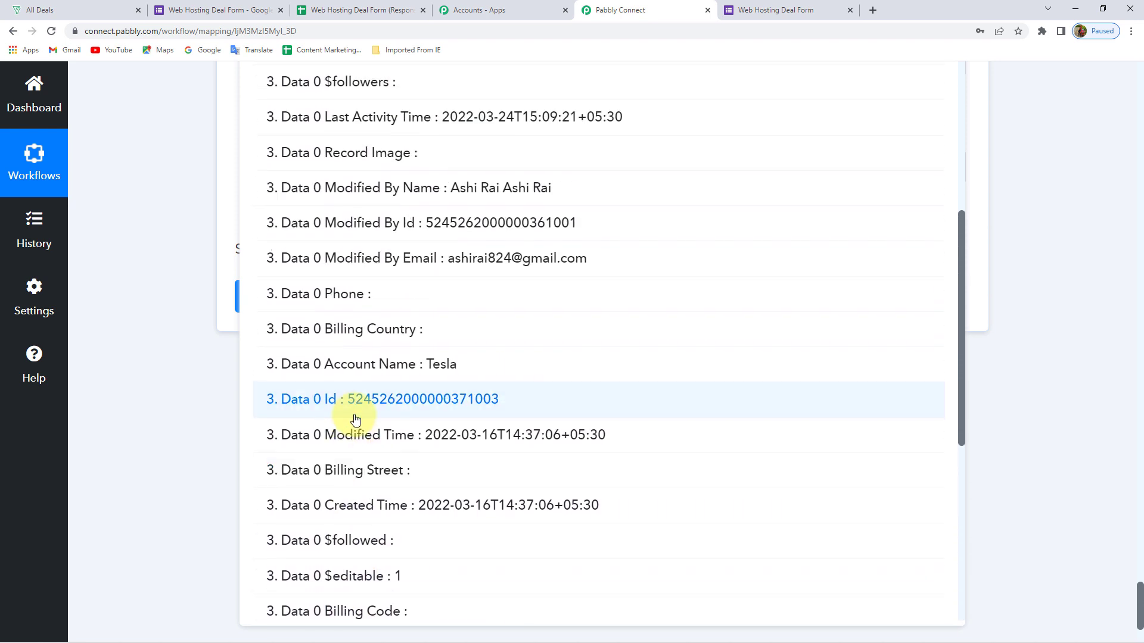
pyautogui.scroll(1, 352, 387)
pyautogui.scroll(5, 373, 276)
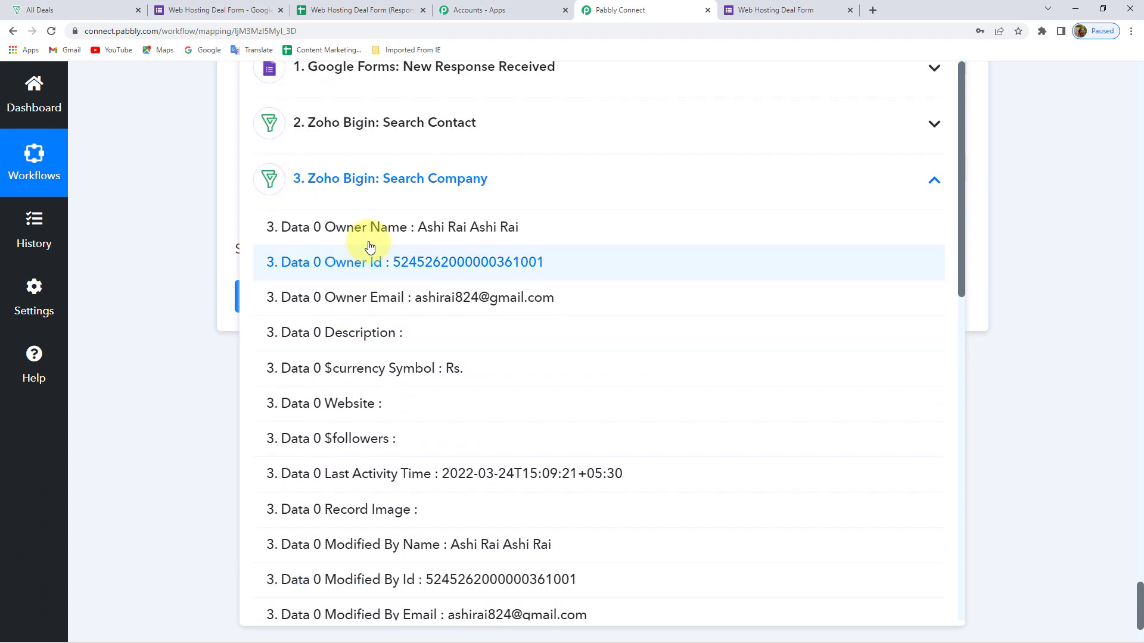
pyautogui.click(344, 197)
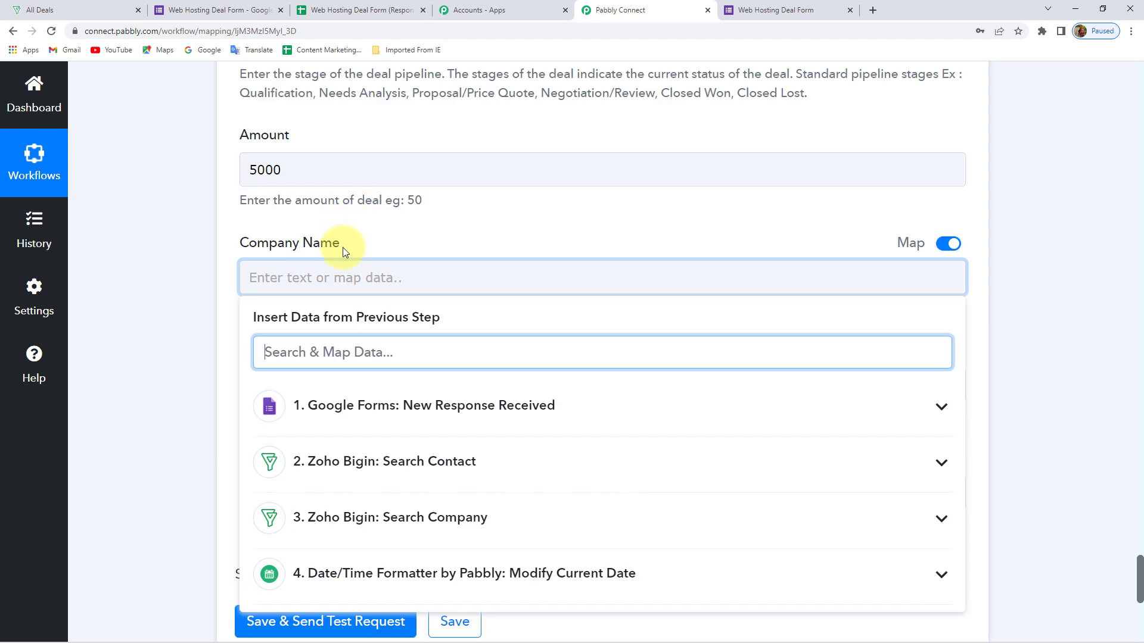
# Map Company Name to the Zoho Bigin Search Company step's Data 0 Id
pyautogui.click(357, 516)
pyautogui.click(335, 350)
pyautogui.write('data')
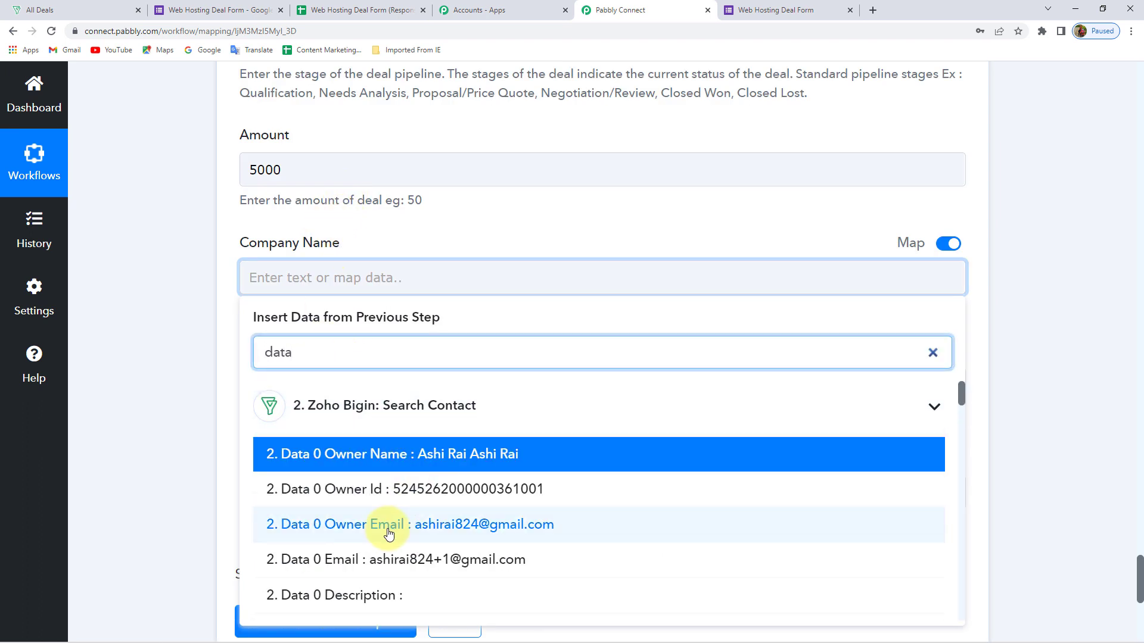
pyautogui.scroll(-5, 384, 533)
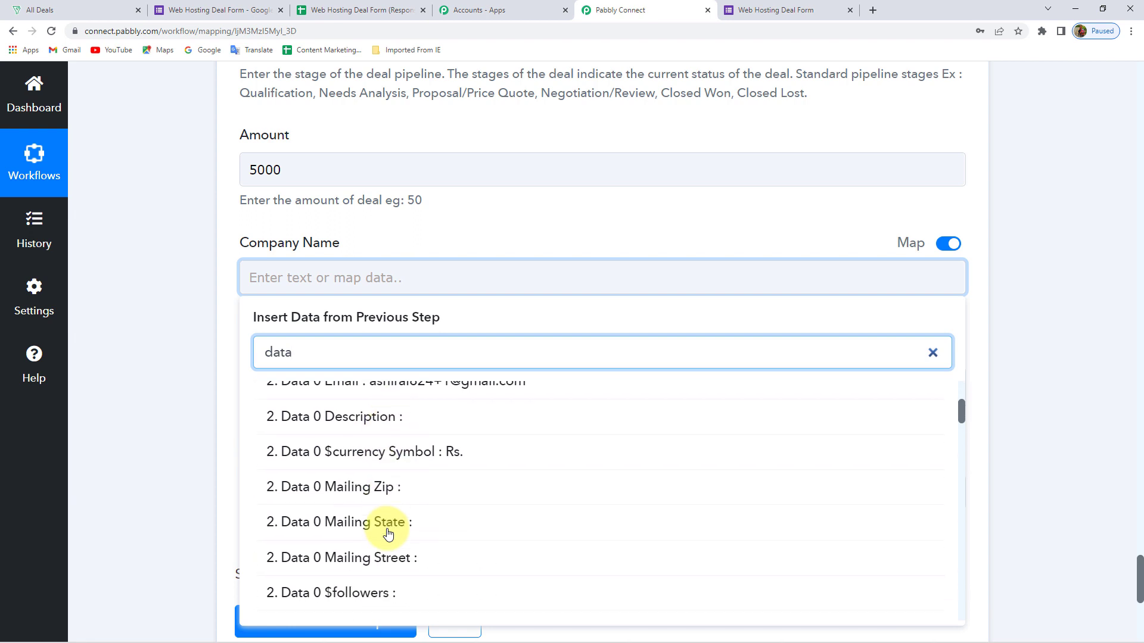
pyautogui.scroll(-5, 387, 534)
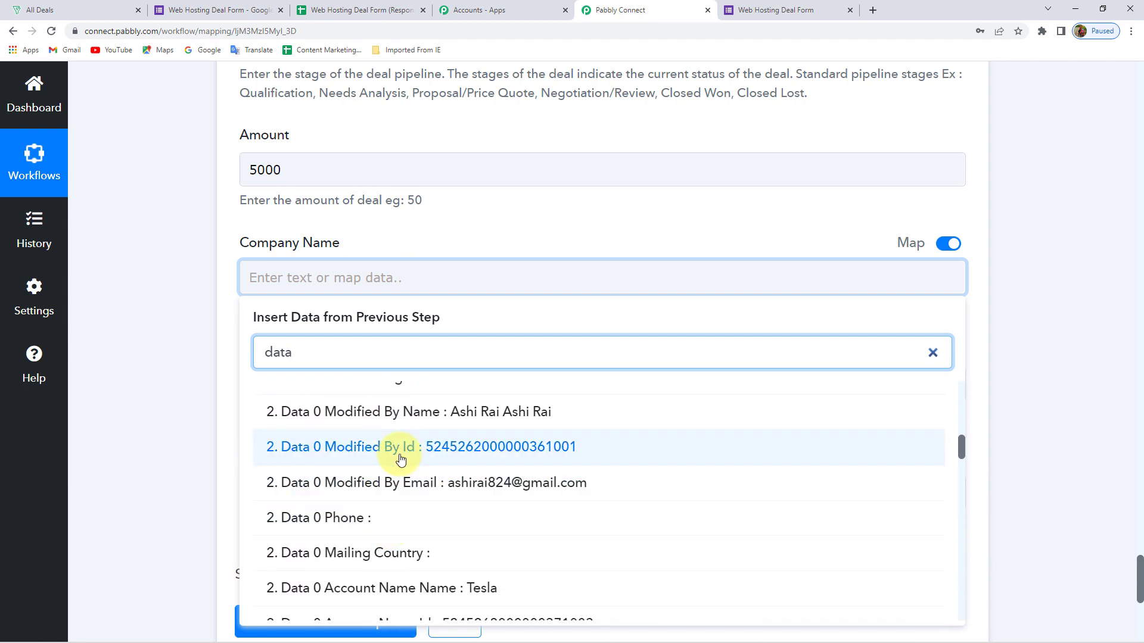
pyautogui.scroll(-5, 319, 477)
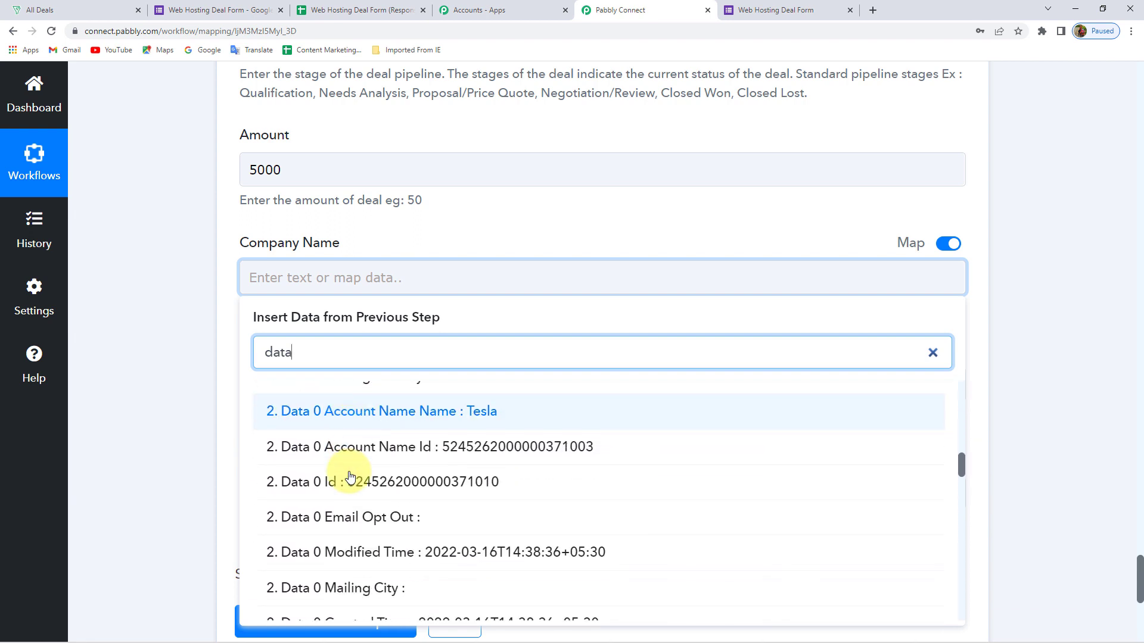
pyautogui.scroll(-6, 350, 476)
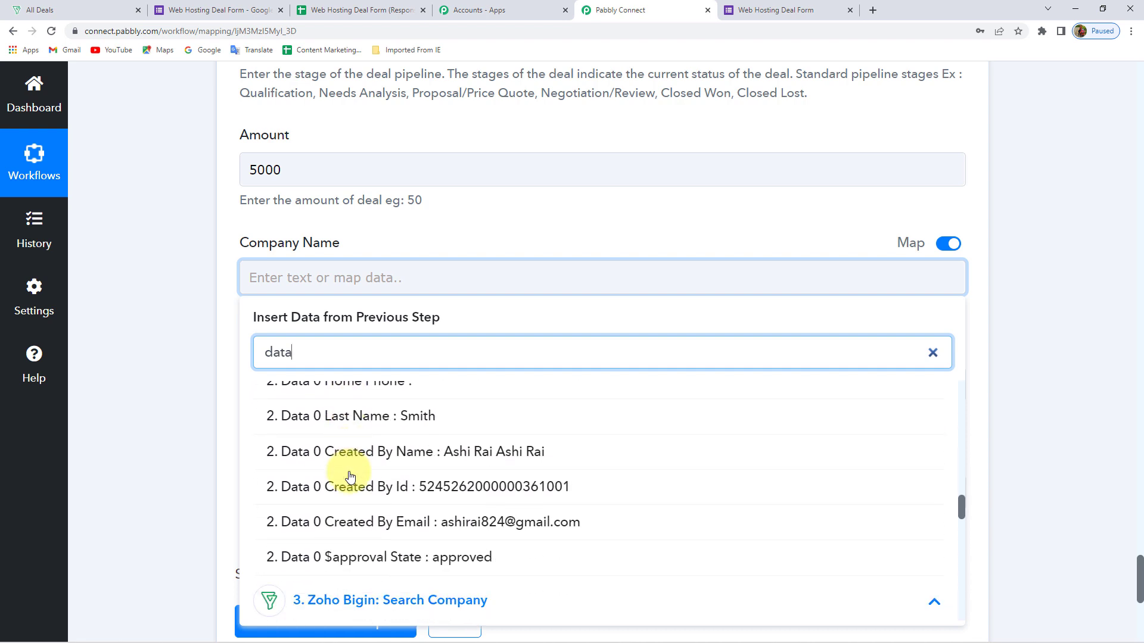
pyautogui.scroll(-5, 345, 474)
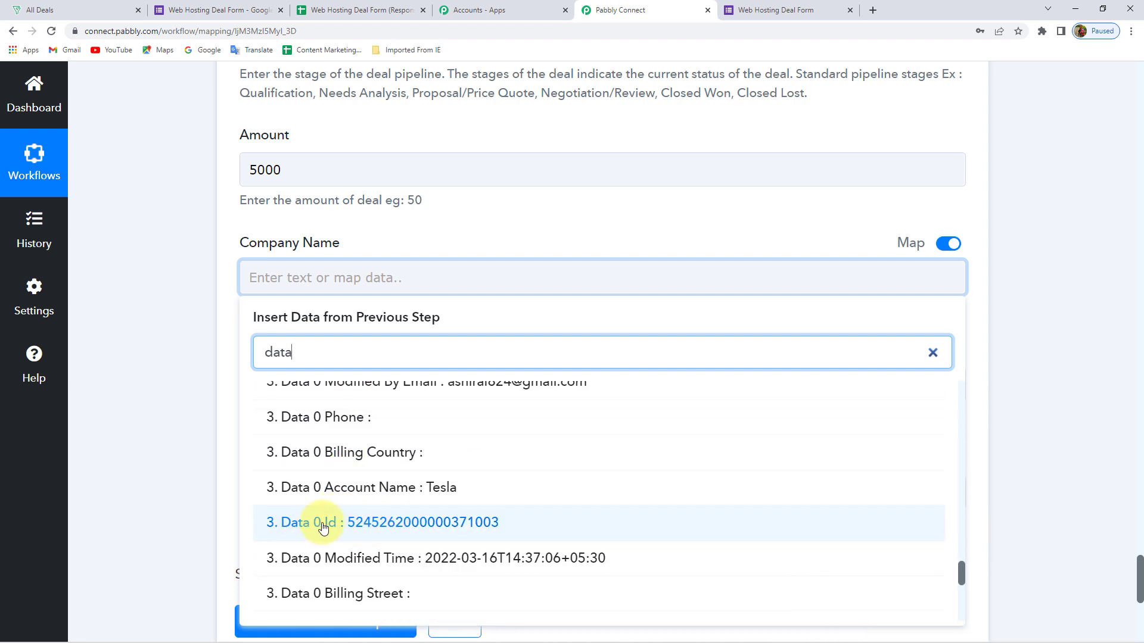
pyautogui.click(357, 522)
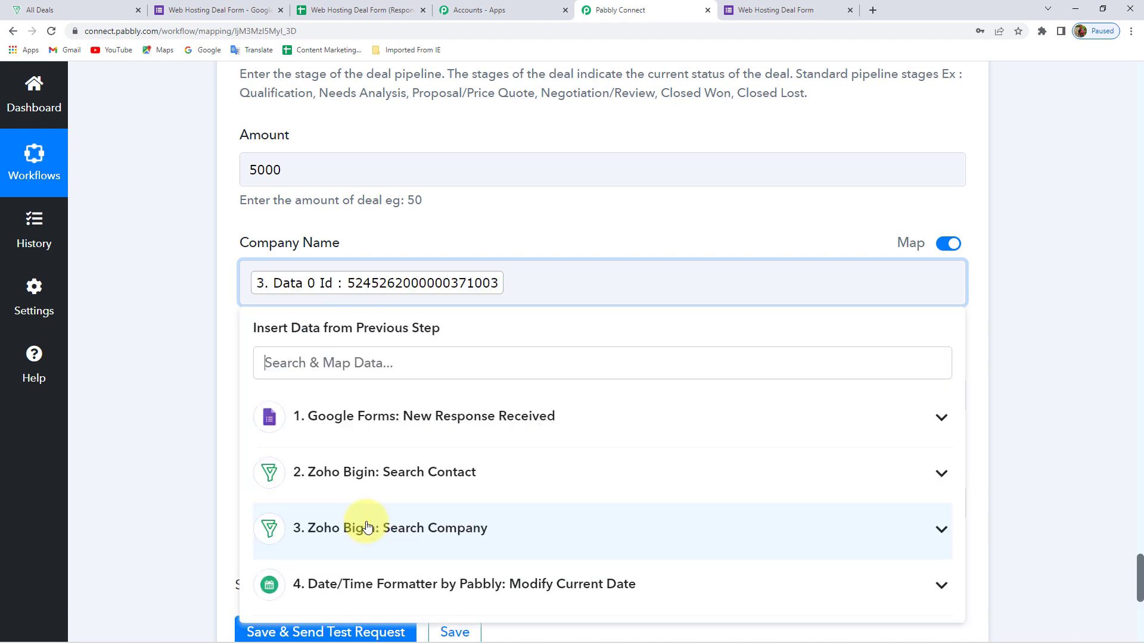
pyautogui.click(159, 317)
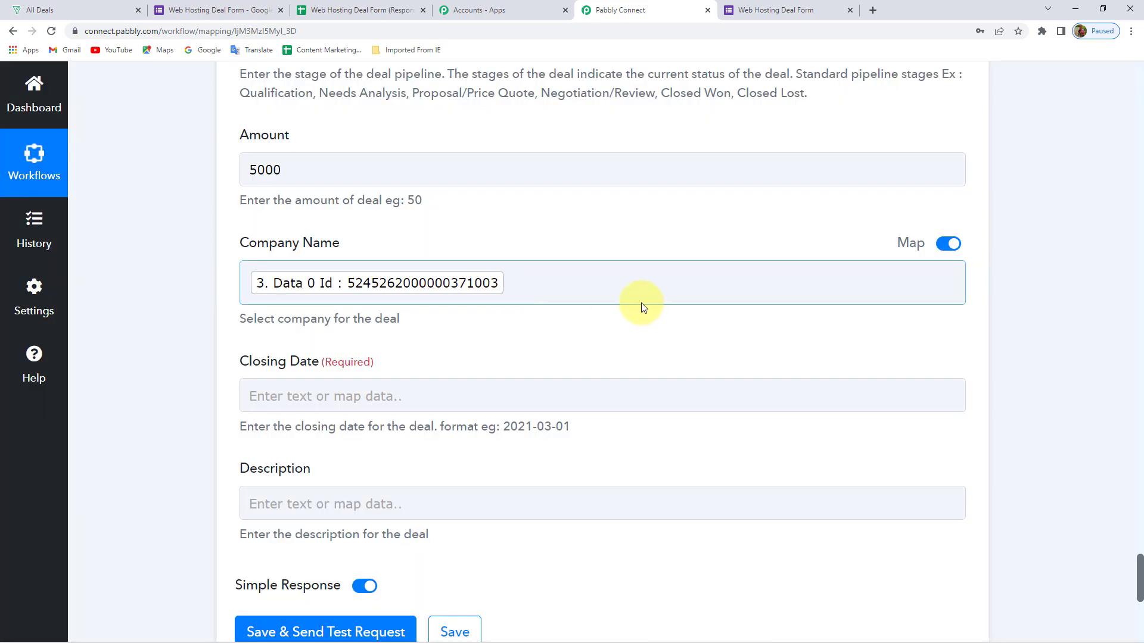
pyautogui.scroll(20, 192, 304)
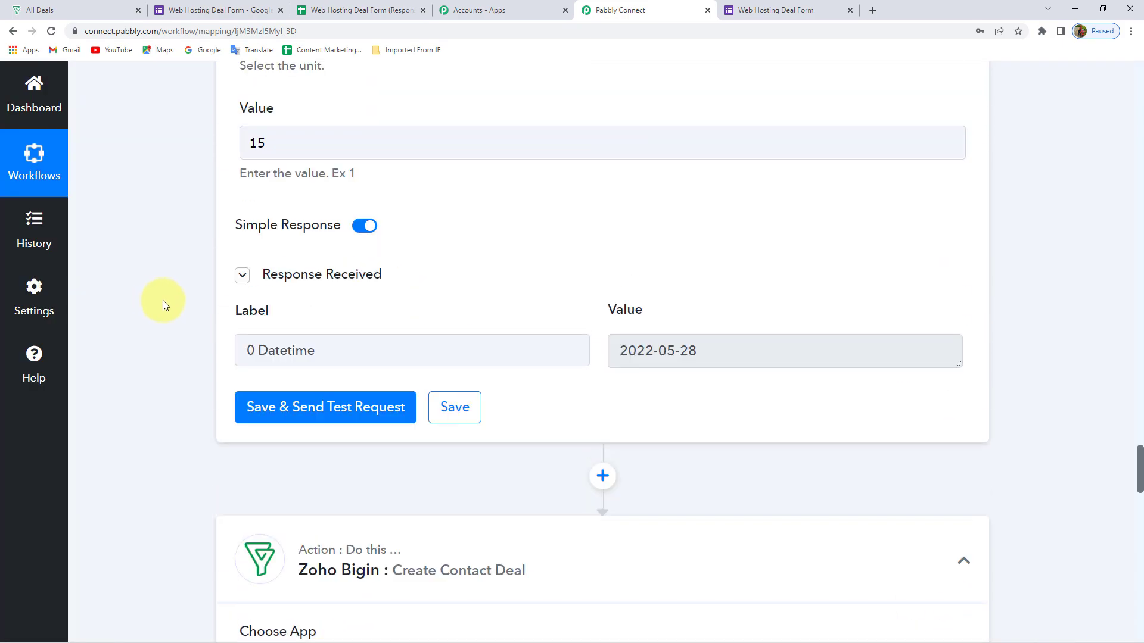
pyautogui.scroll(20, 163, 300)
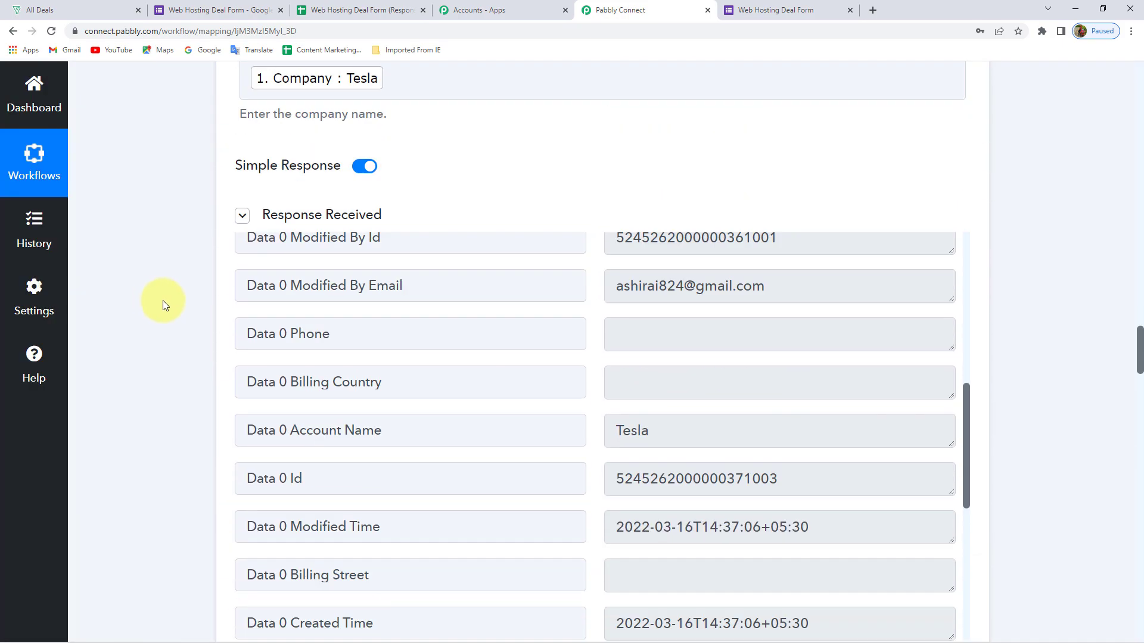
pyautogui.scroll(2, 163, 300)
pyautogui.scroll(-8, 184, 342)
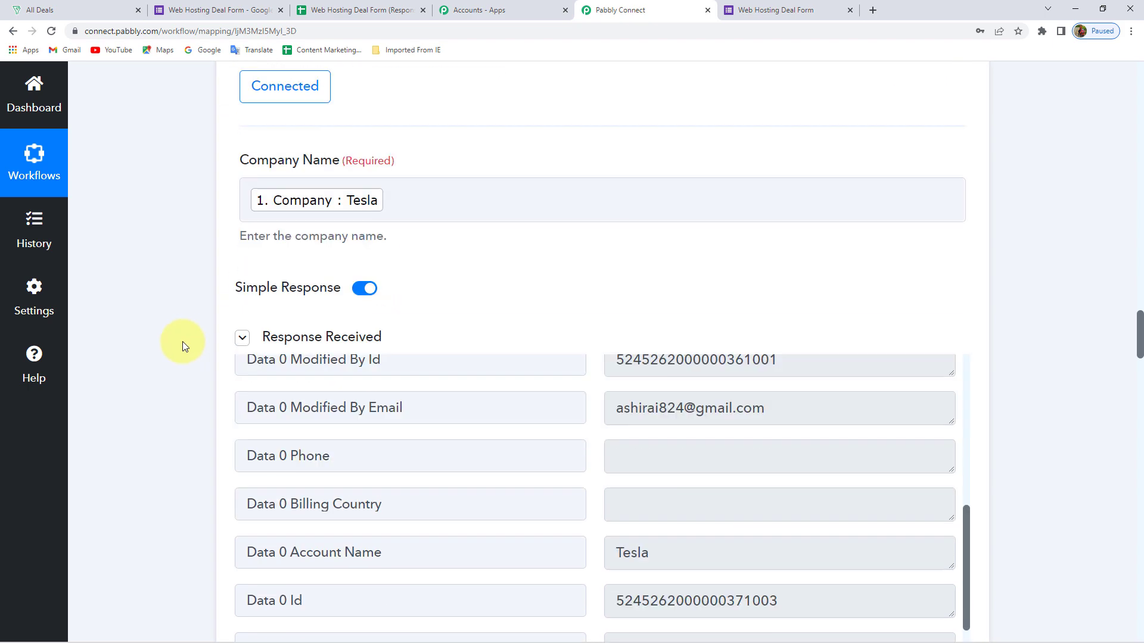
pyautogui.scroll(4, 654, 369)
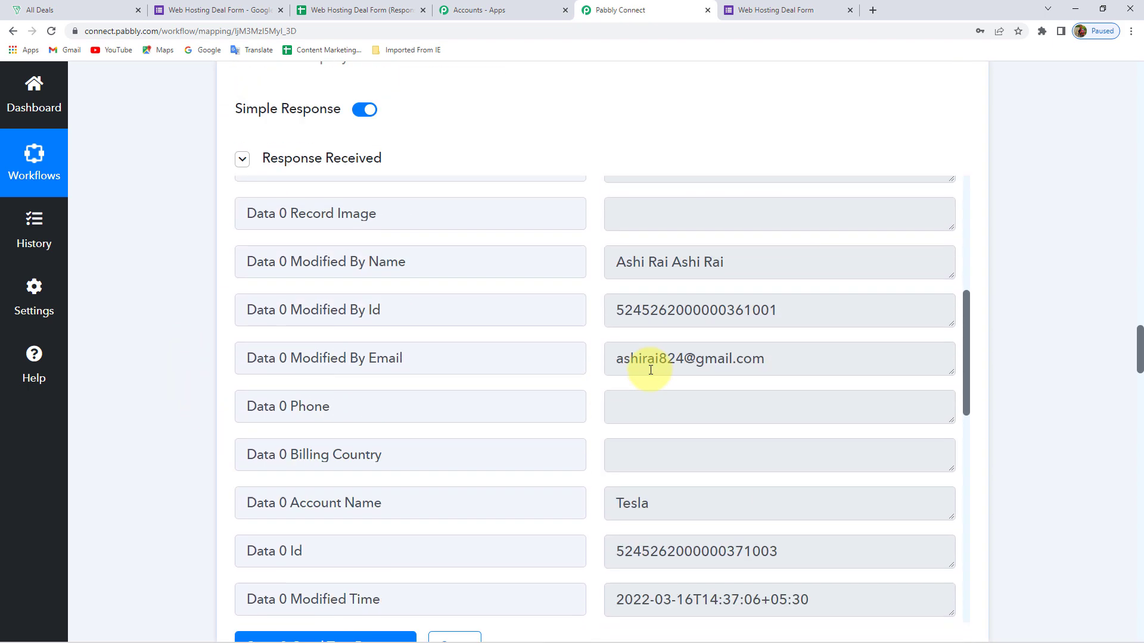
pyautogui.scroll(6, 353, 355)
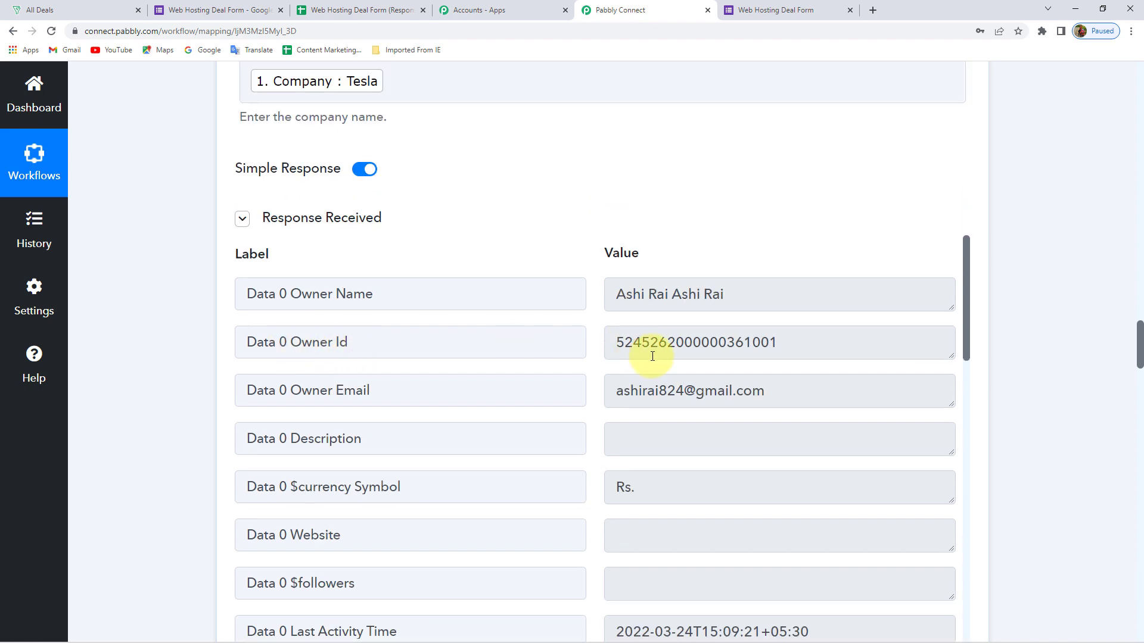
pyautogui.scroll(-6, 651, 355)
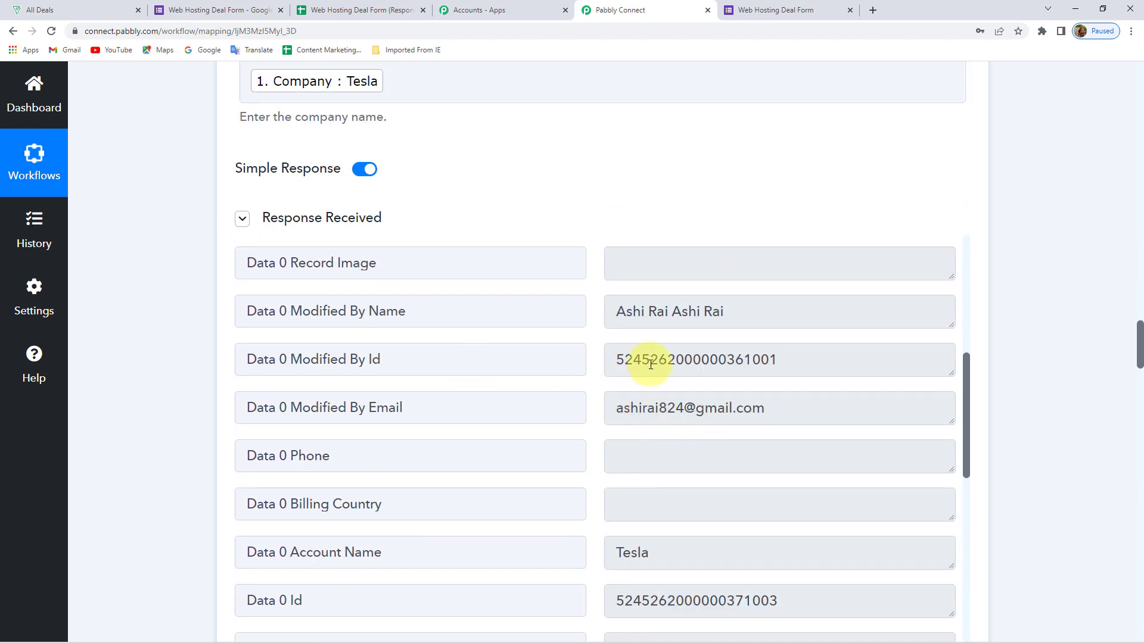
pyautogui.scroll(-5, 679, 372)
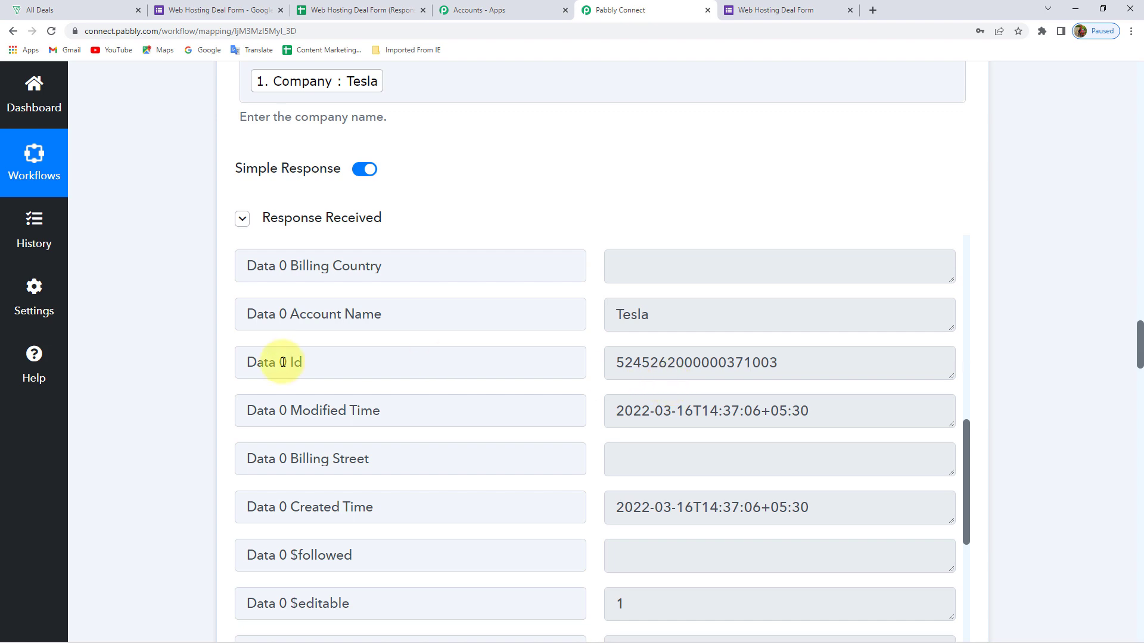
pyautogui.moveTo(798, 368); pyautogui.dragTo(570, 368)
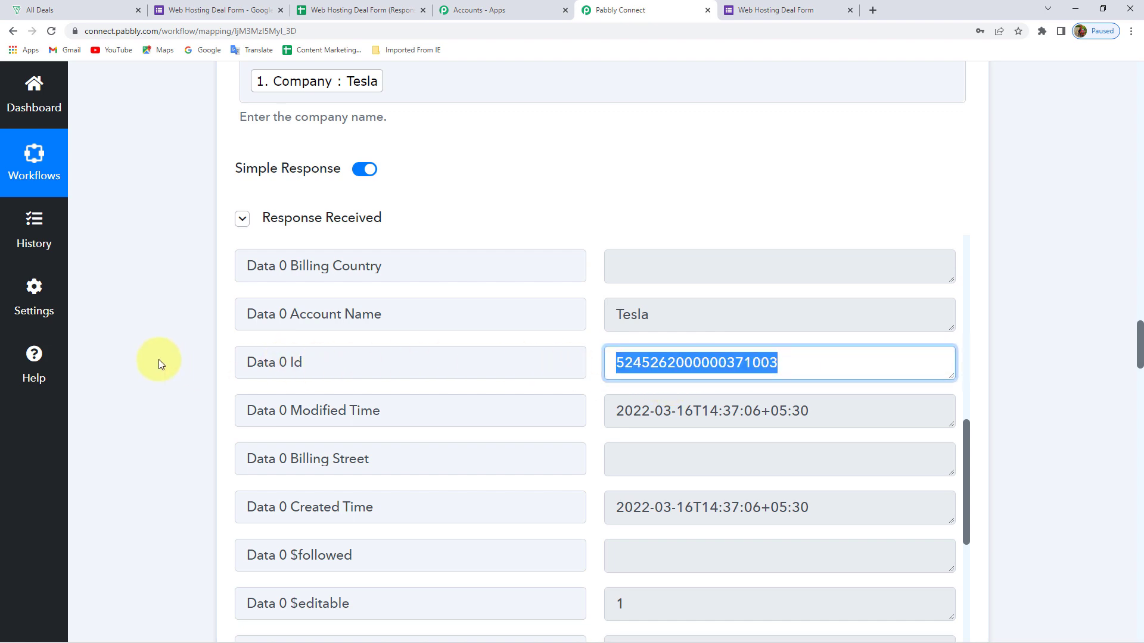
pyautogui.scroll(-20, 158, 360)
pyautogui.scroll(-10, 159, 356)
pyautogui.scroll(-2, 191, 294)
pyautogui.scroll(-4, 191, 295)
pyautogui.scroll(-2, 157, 298)
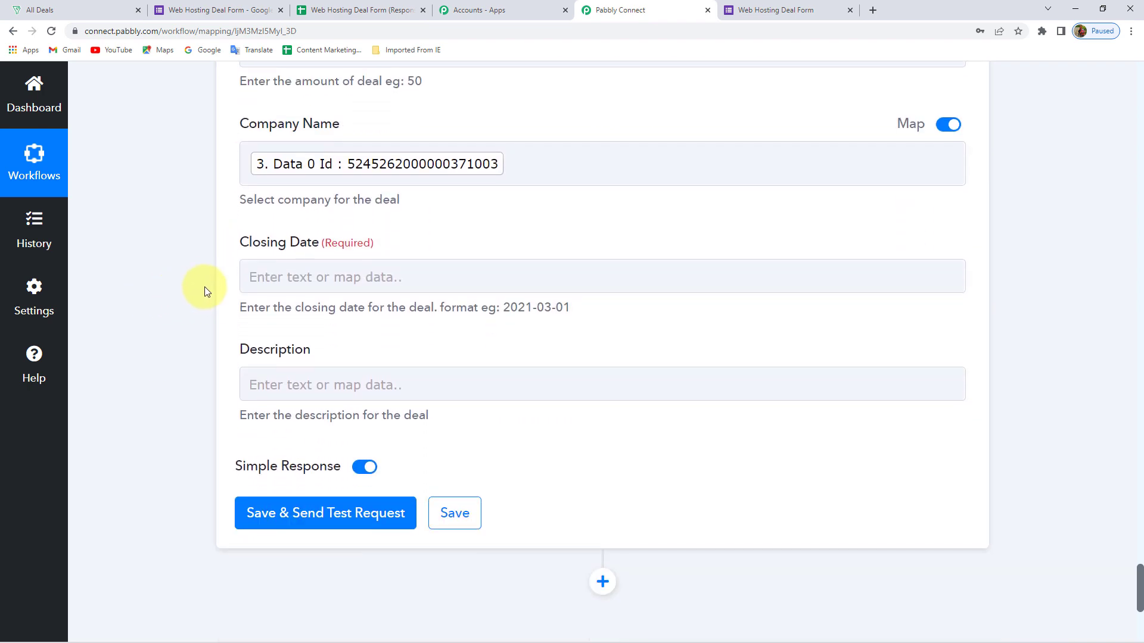
# Map Closing Date to the Date/Time Formatter's 0 Datetime value, 2022-05-28
pyautogui.click(363, 276)
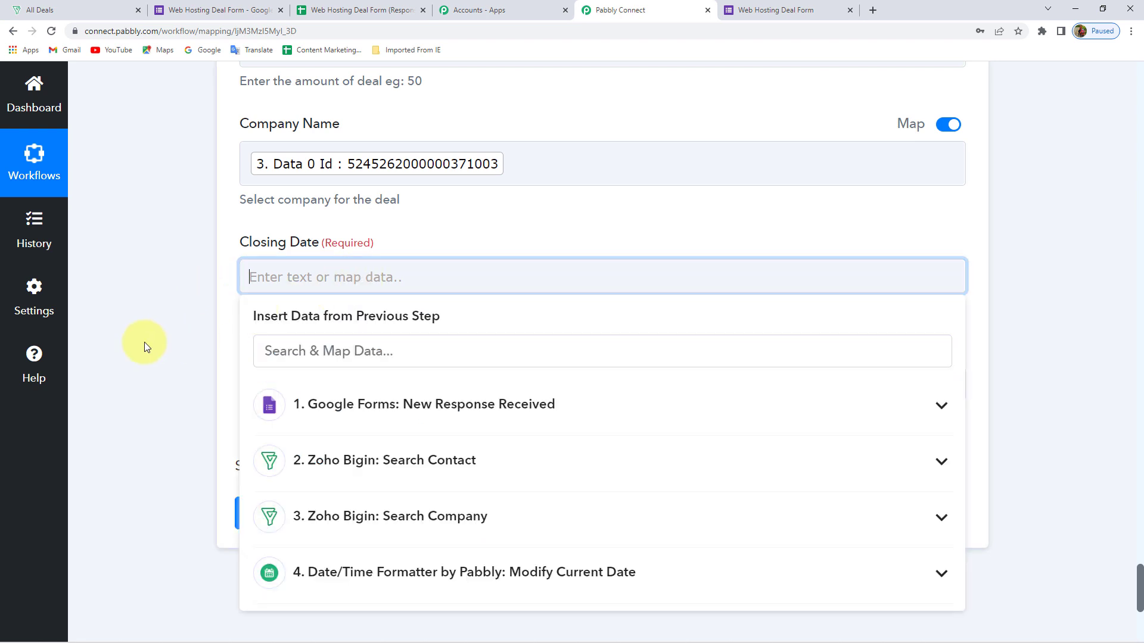
pyautogui.scroll(-2, 148, 347)
pyautogui.click(429, 455)
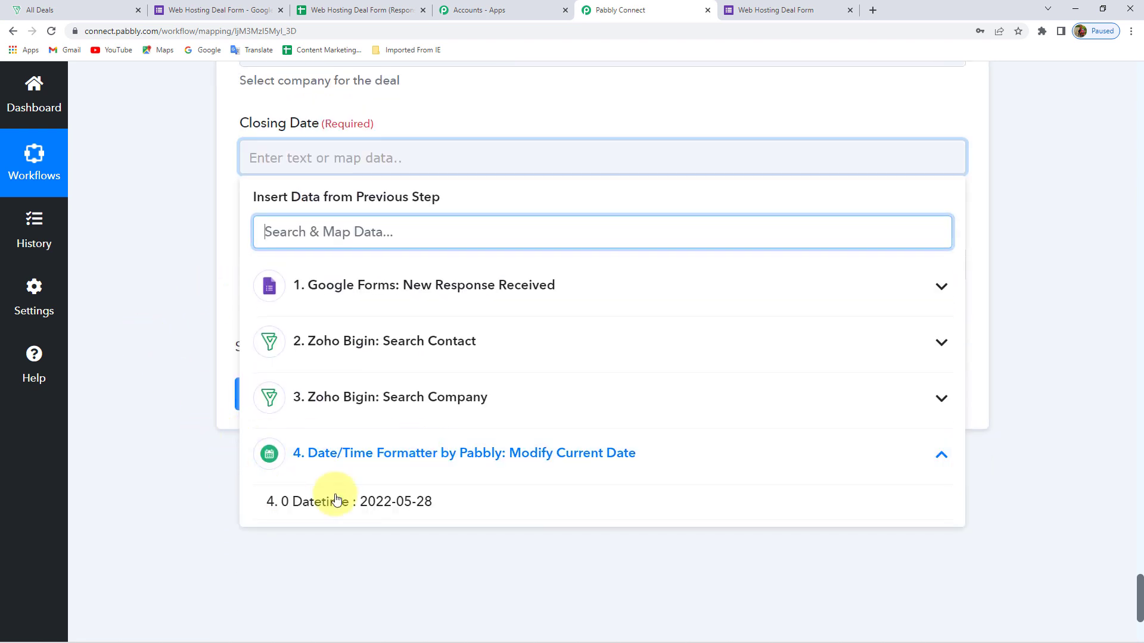
pyautogui.click(424, 503)
pyautogui.click(180, 185)
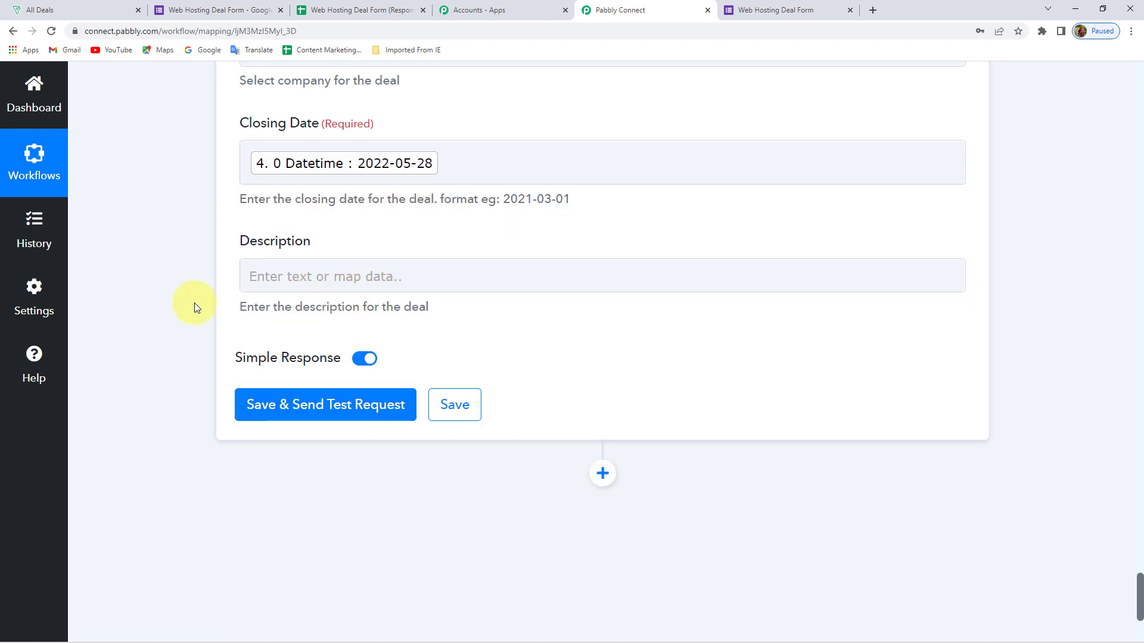
# Glance at the Bigin All Deals board, then return to the Pabbly workflow
pyautogui.click(14, 6)
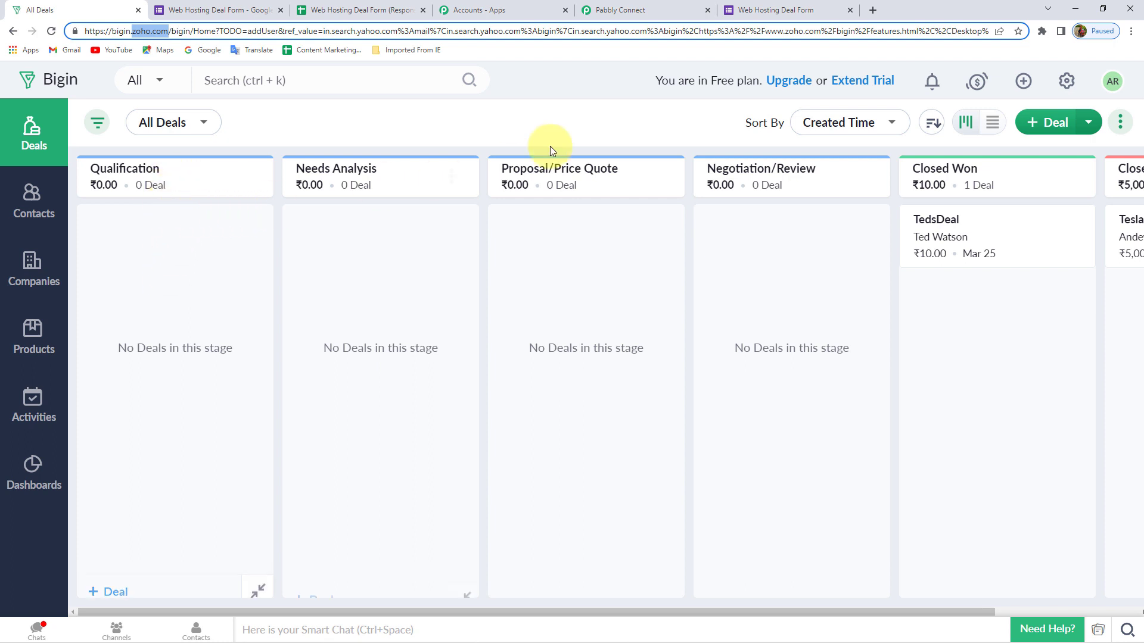
pyautogui.click(645, 8)
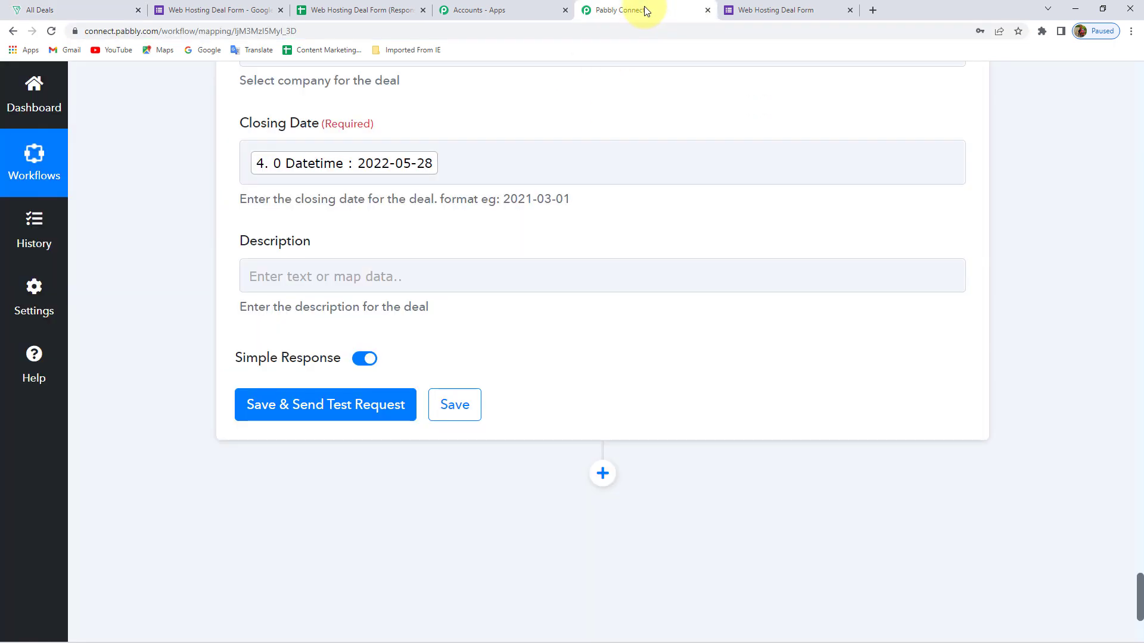
pyautogui.scroll(7, 213, 189)
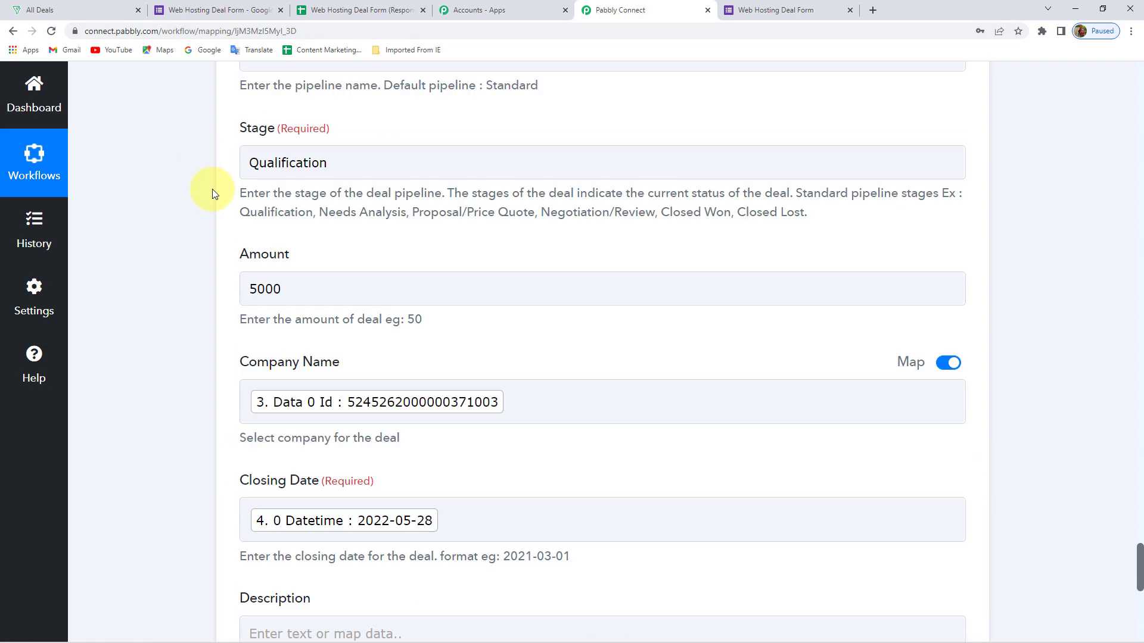
pyautogui.scroll(-7, 213, 188)
# Save the deal step, send a test request confirming Data 0 Code SUCCESS, and view the Bigin board
pyautogui.scroll(-1, 213, 188)
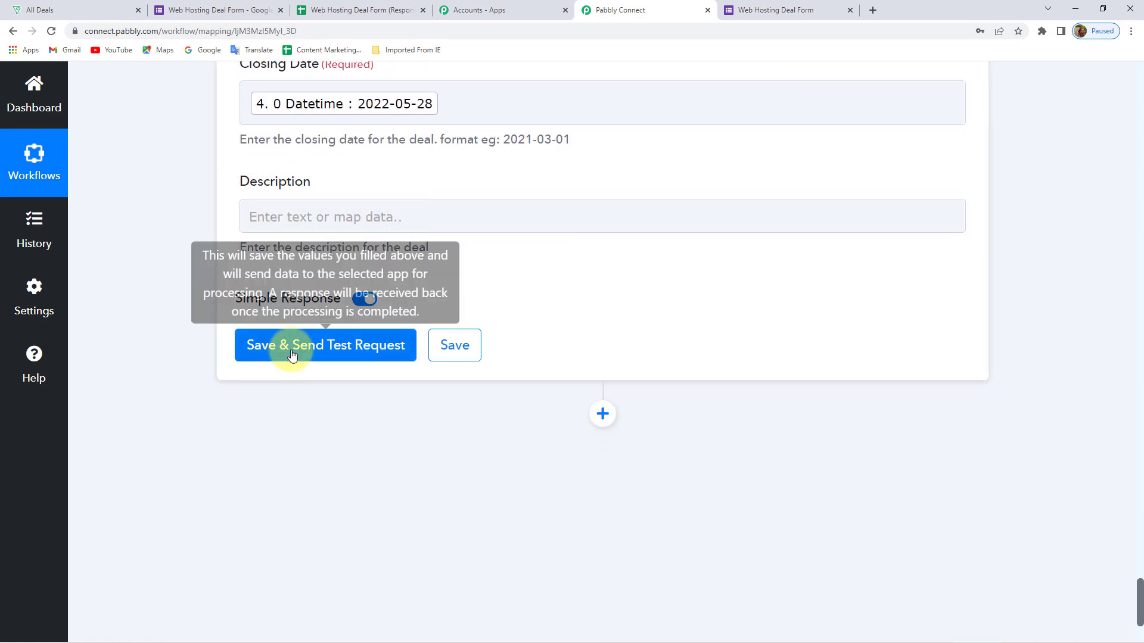
pyautogui.click(288, 346)
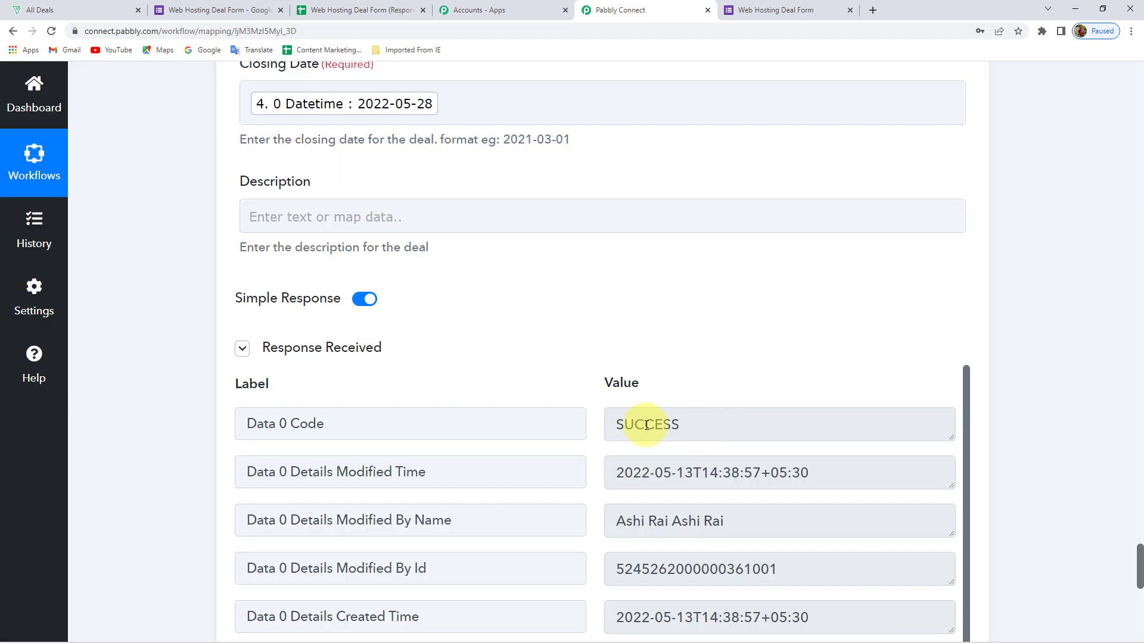
pyautogui.click(657, 425)
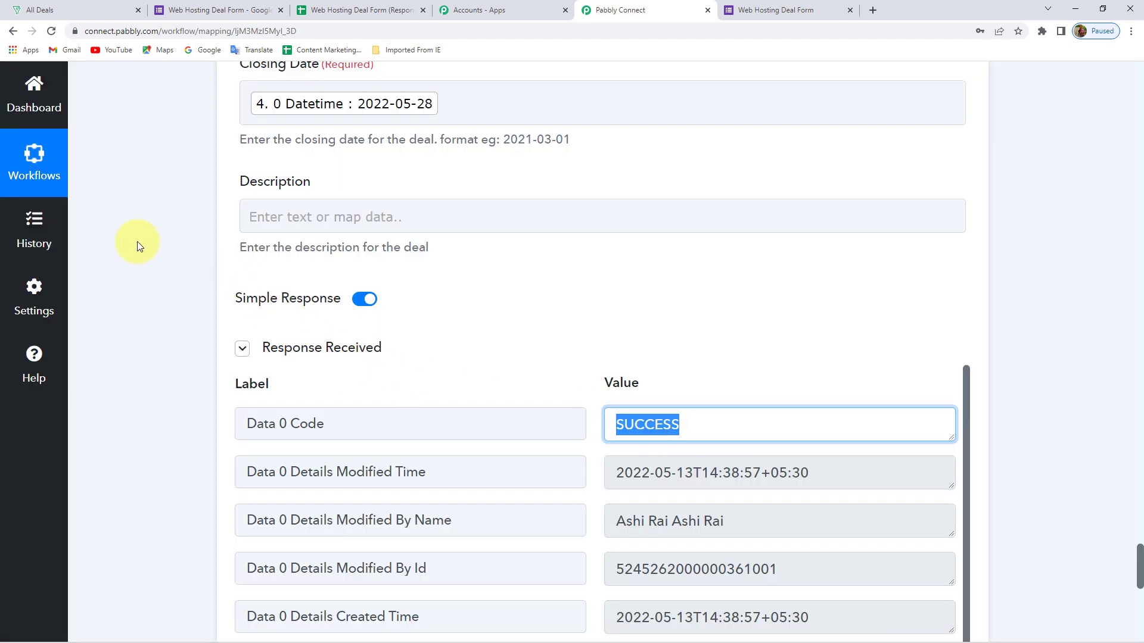
pyautogui.click(110, 127)
pyautogui.click(52, 5)
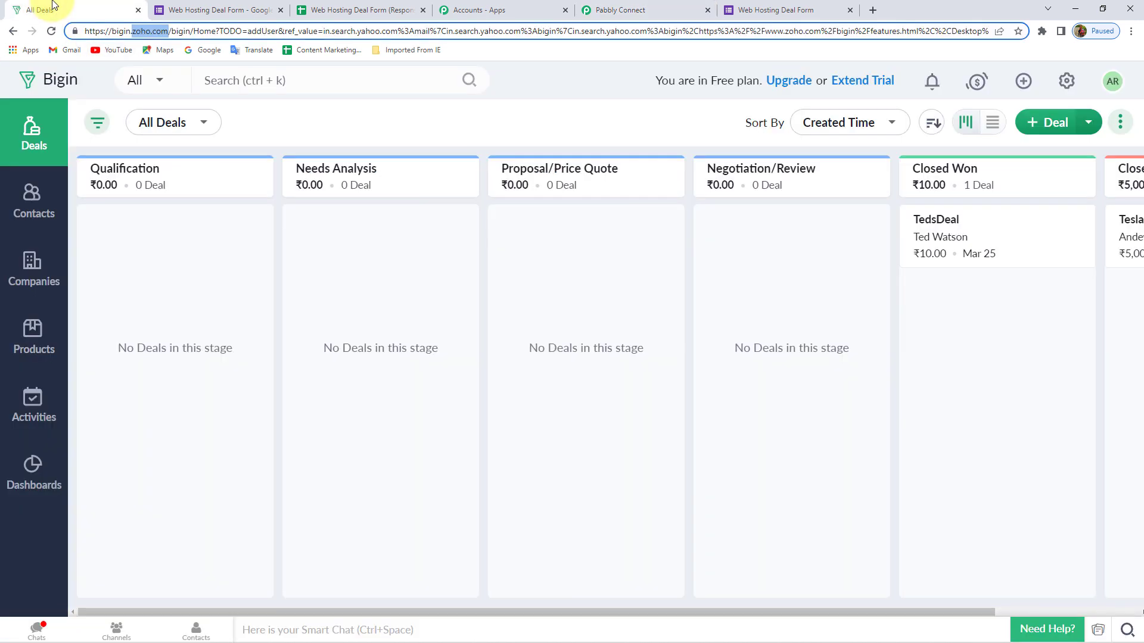
# Reload the Bigin All Deals board from the Deals sidebar entry to look for the new deal
pyautogui.click(329, 128)
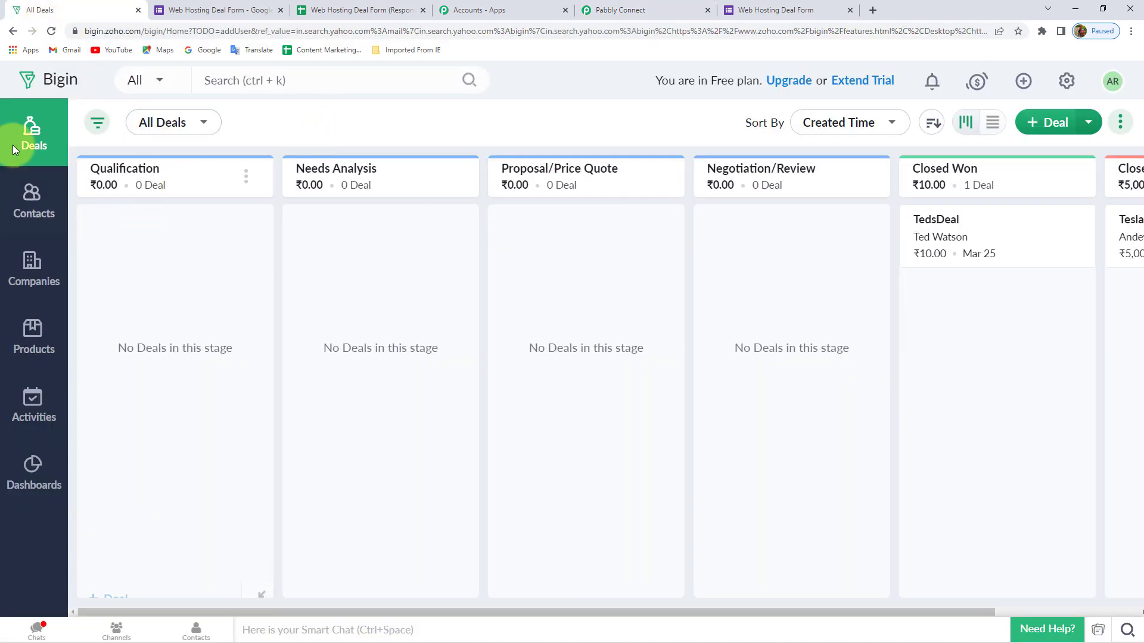
pyautogui.click(52, 32)
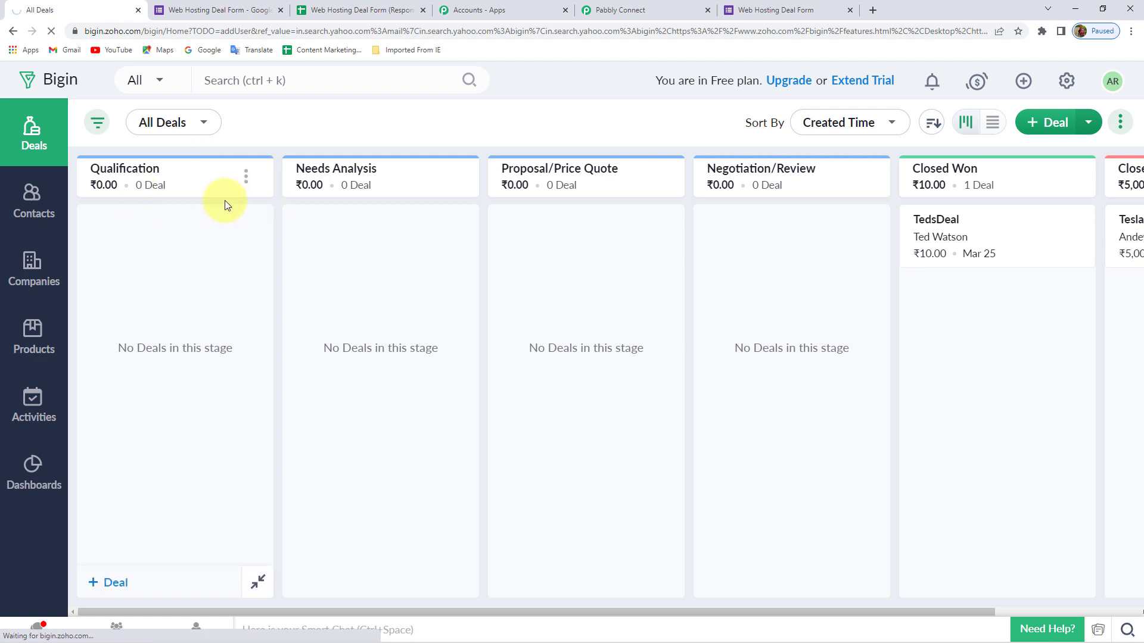
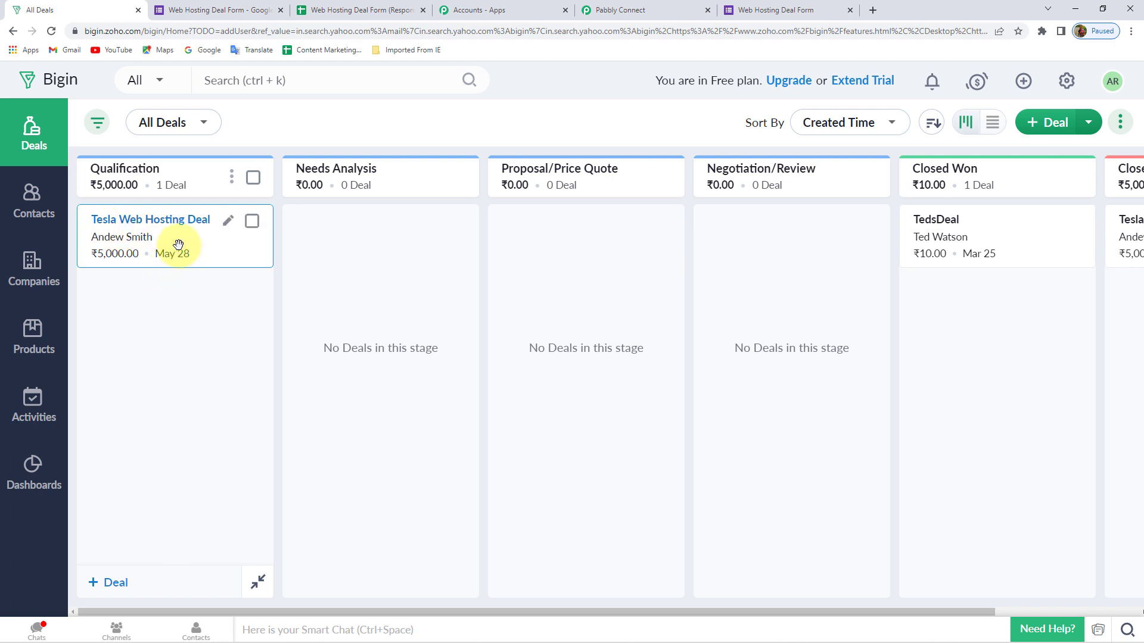
# Back in Pabbly, save the Zoho Bigin Create Contact Deal step and acknowledge the saved confirmation
pyautogui.click(614, 9)
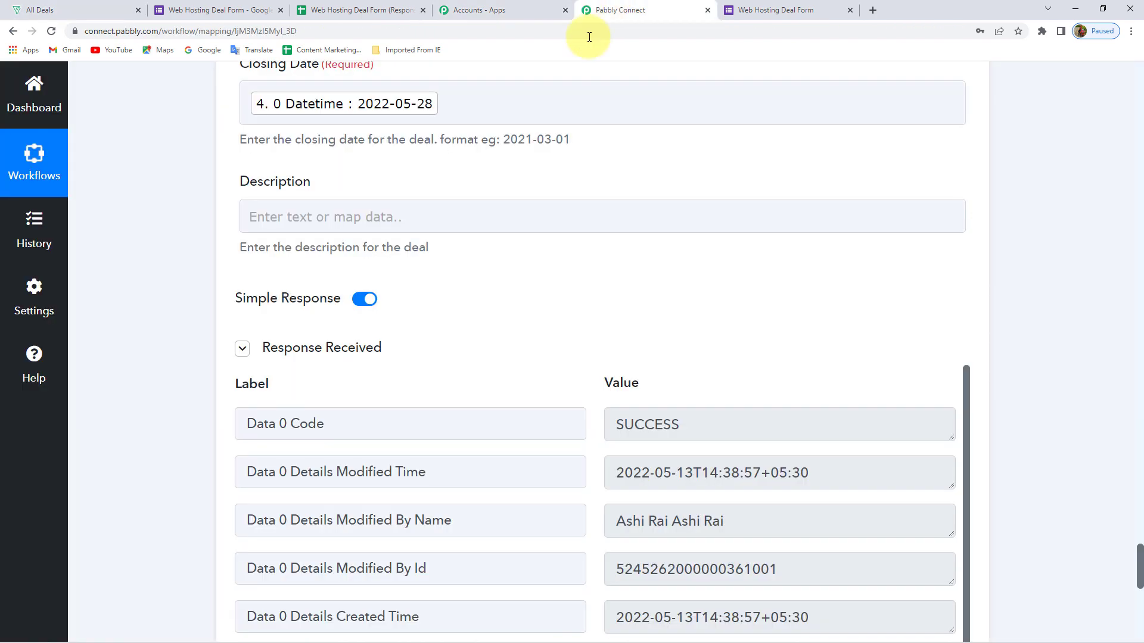
pyautogui.scroll(-3, 194, 333)
pyautogui.scroll(-4, 185, 334)
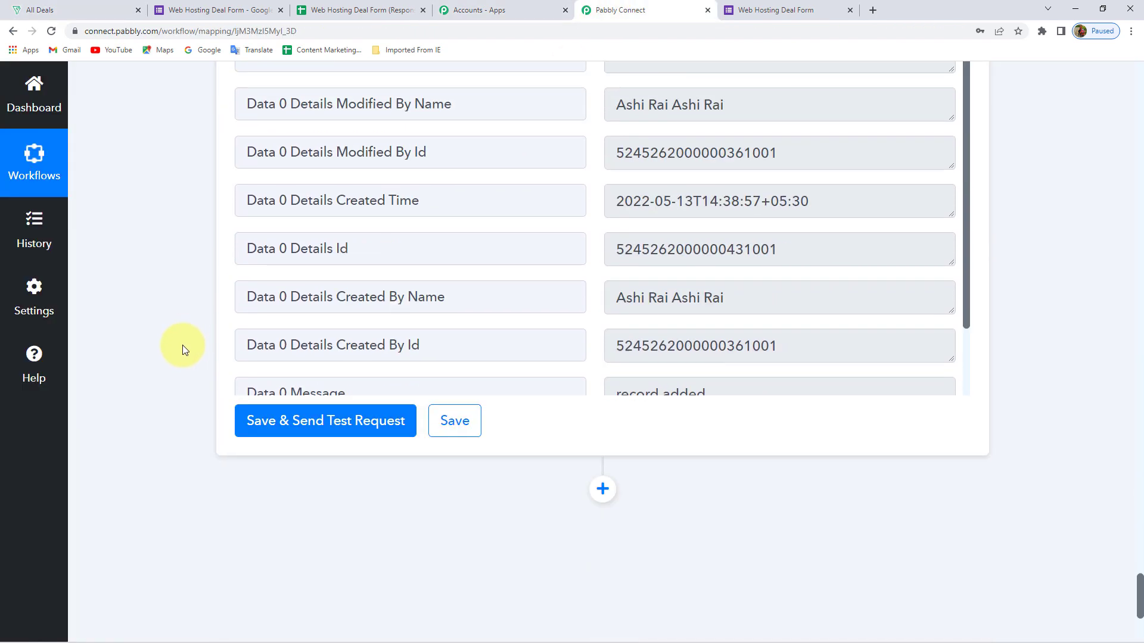
pyautogui.click(458, 423)
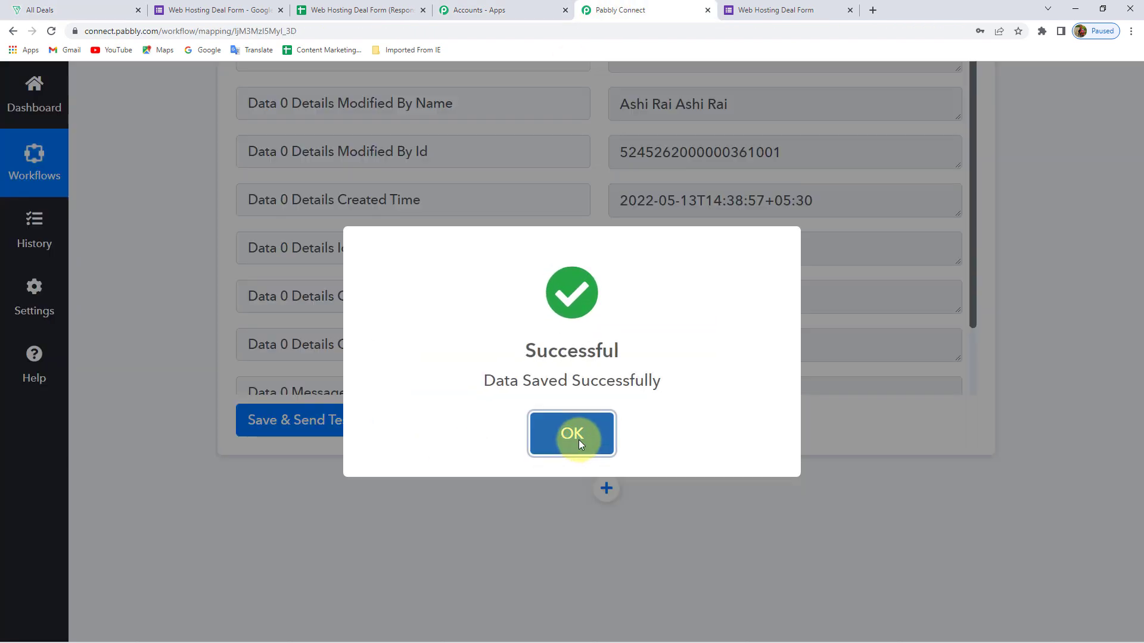
pyautogui.click(571, 434)
pyautogui.scroll(10, 498, 444)
pyautogui.scroll(20, 495, 441)
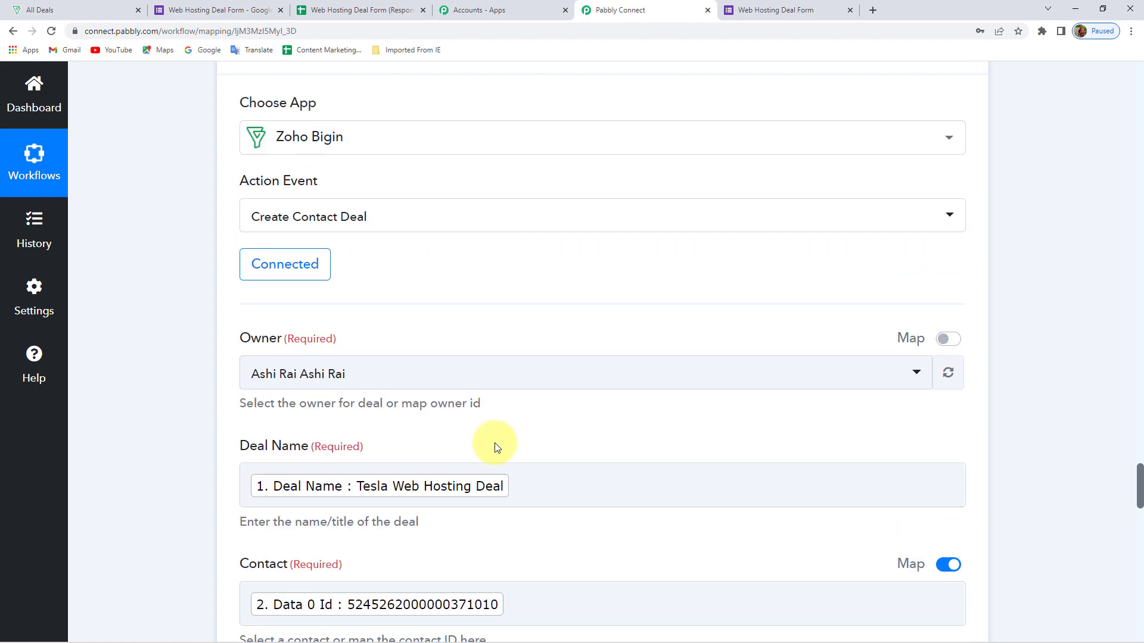
# Collapse the Zoho Bigin Search Company step and the Google Forms trigger into compact cards
pyautogui.scroll(20, 433, 410)
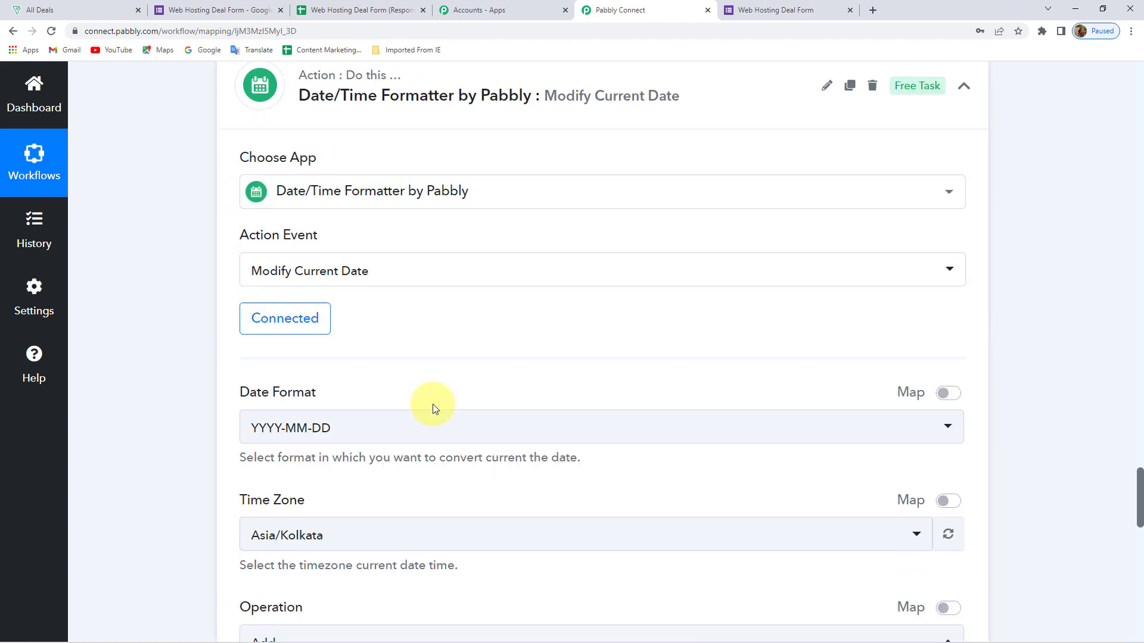
pyautogui.scroll(20, 405, 529)
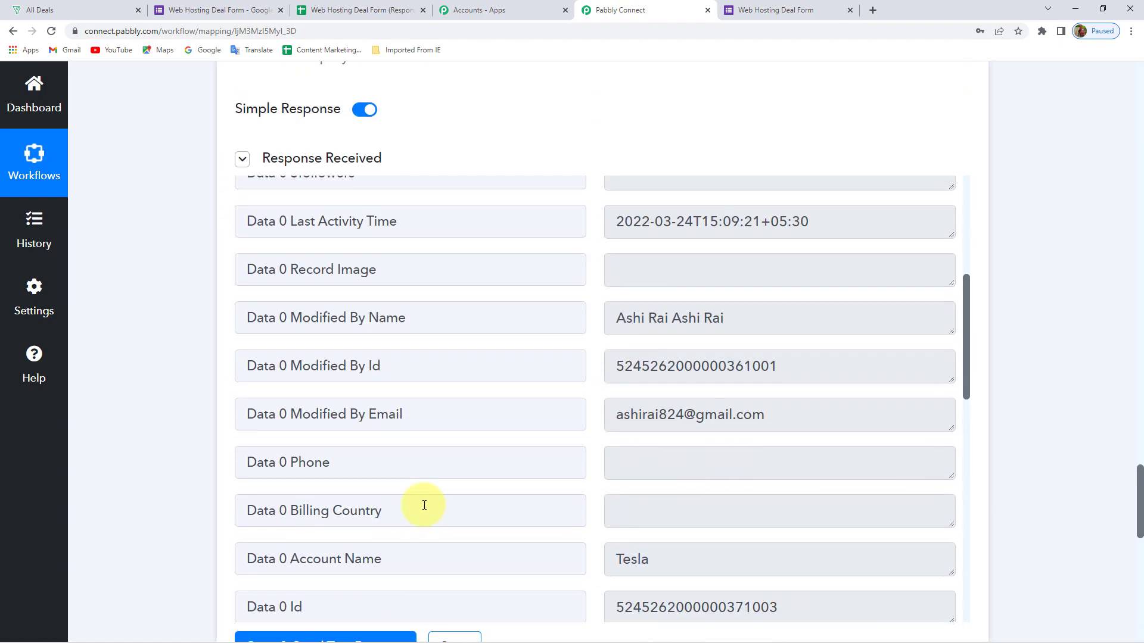
pyautogui.scroll(9, 534, 194)
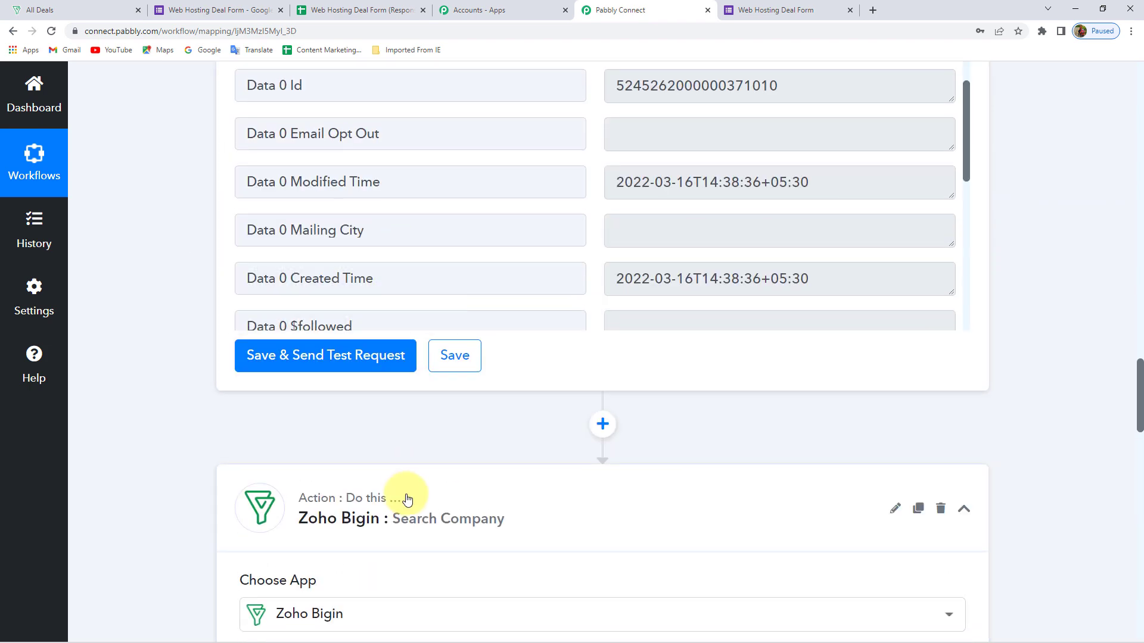
pyautogui.click(417, 425)
pyautogui.scroll(-10, 497, 347)
pyautogui.scroll(15, 496, 346)
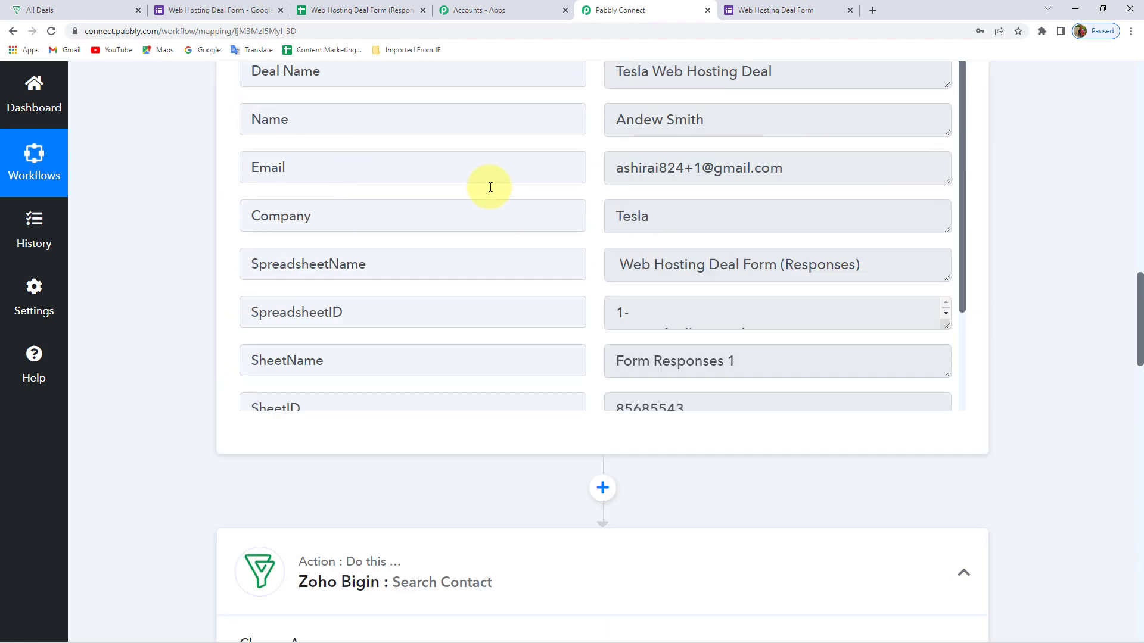
pyautogui.scroll(-4, 395, 439)
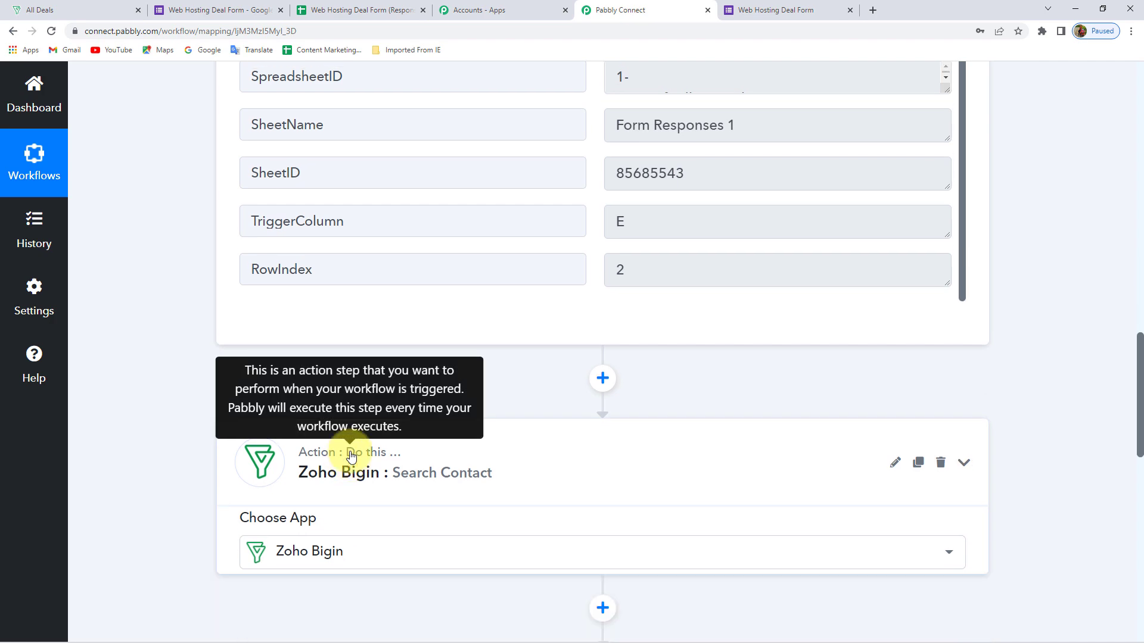
pyautogui.scroll(18, 174, 265)
pyautogui.click(394, 190)
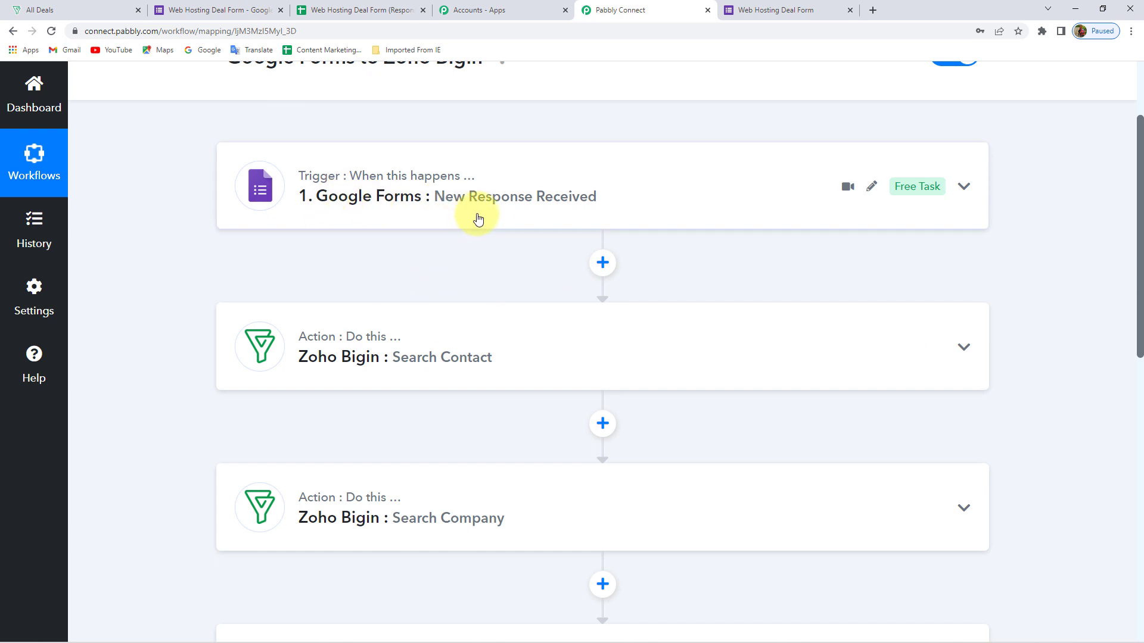
# Review the collapsed workflow down to Create Contact Deal, then bring up the Web Hosting Deal Form
pyautogui.scroll(-1, 498, 237)
pyautogui.scroll(-2, 526, 322)
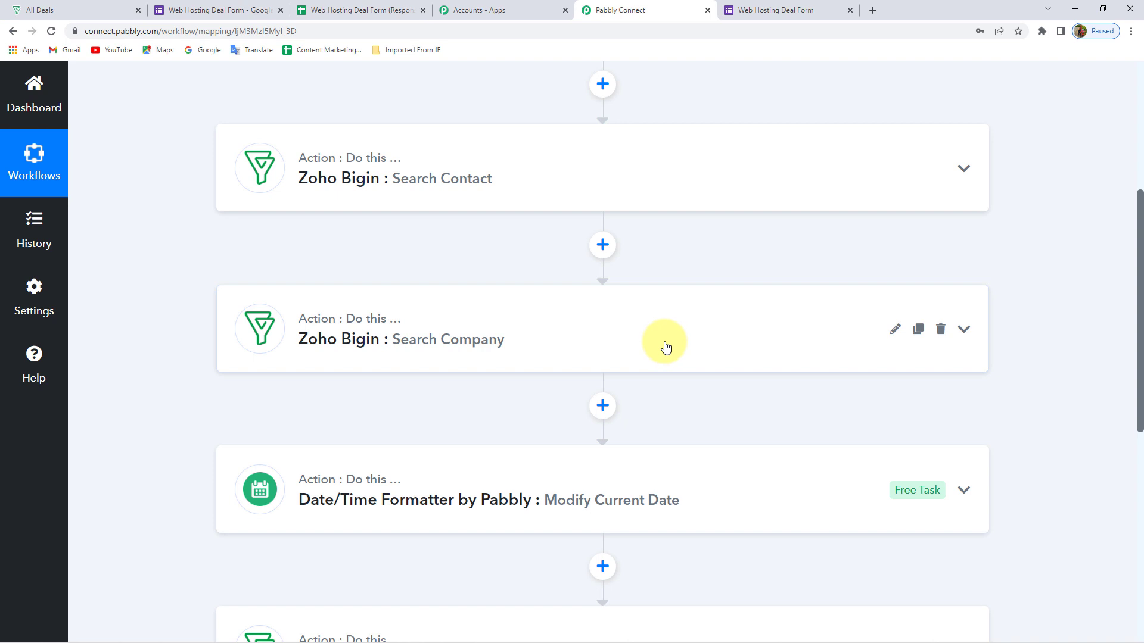
pyautogui.scroll(-2, 666, 347)
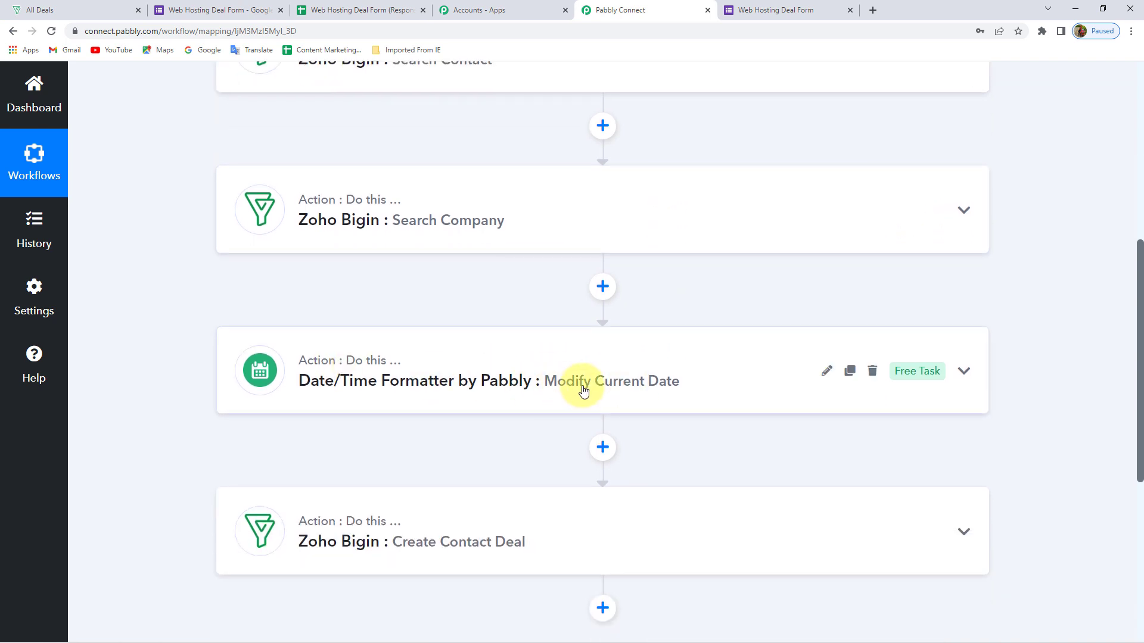
pyautogui.scroll(-2, 583, 390)
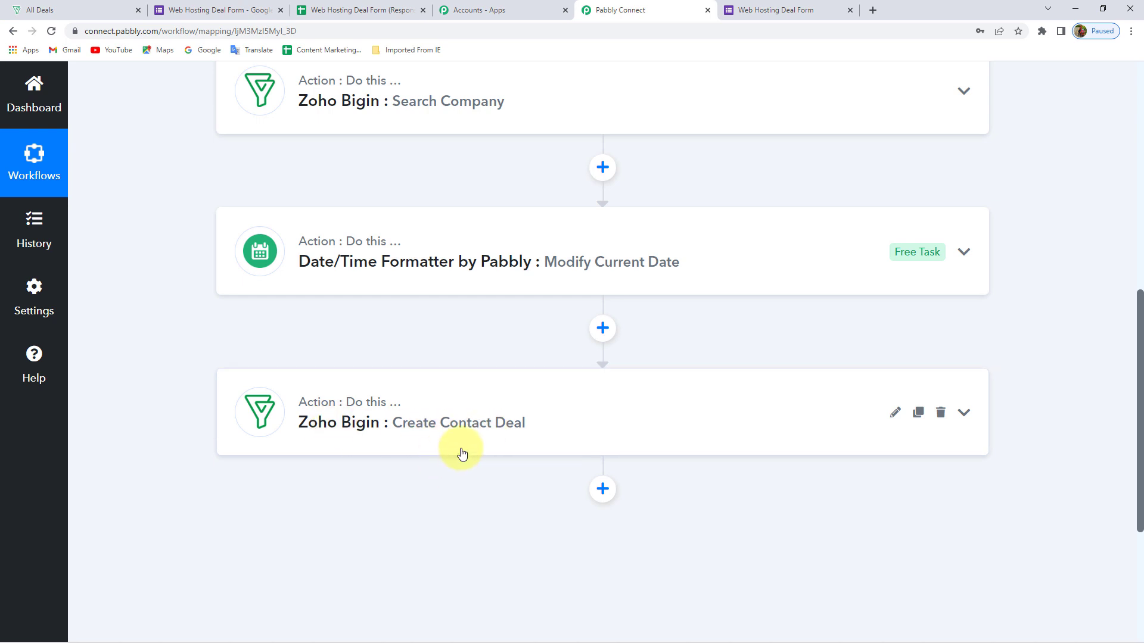
pyautogui.scroll(9, 462, 454)
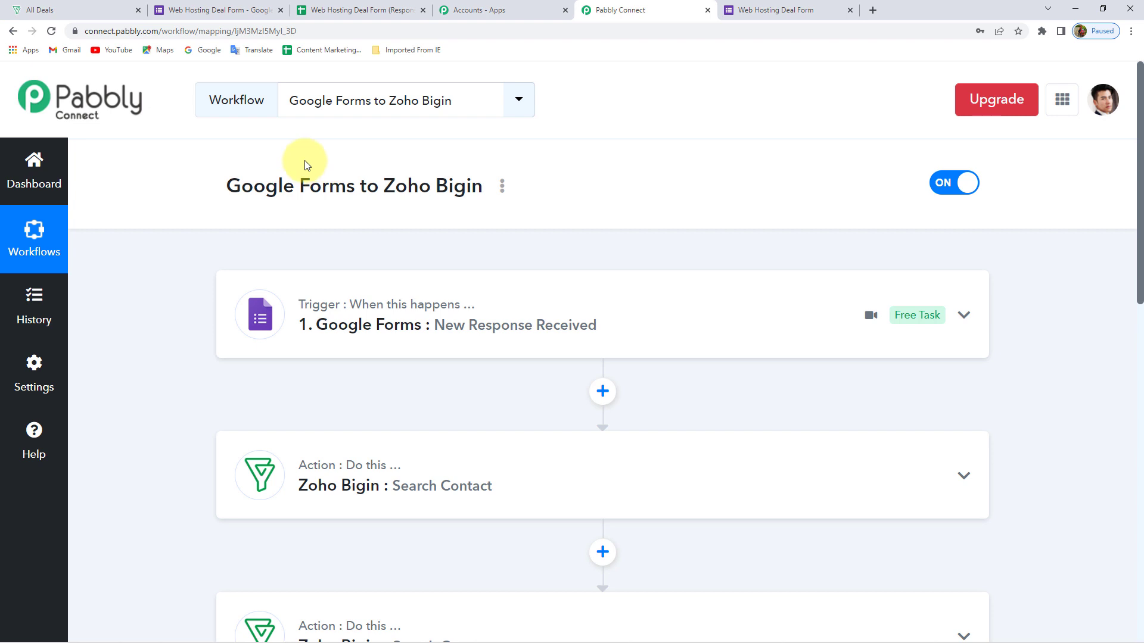
pyautogui.click(787, 9)
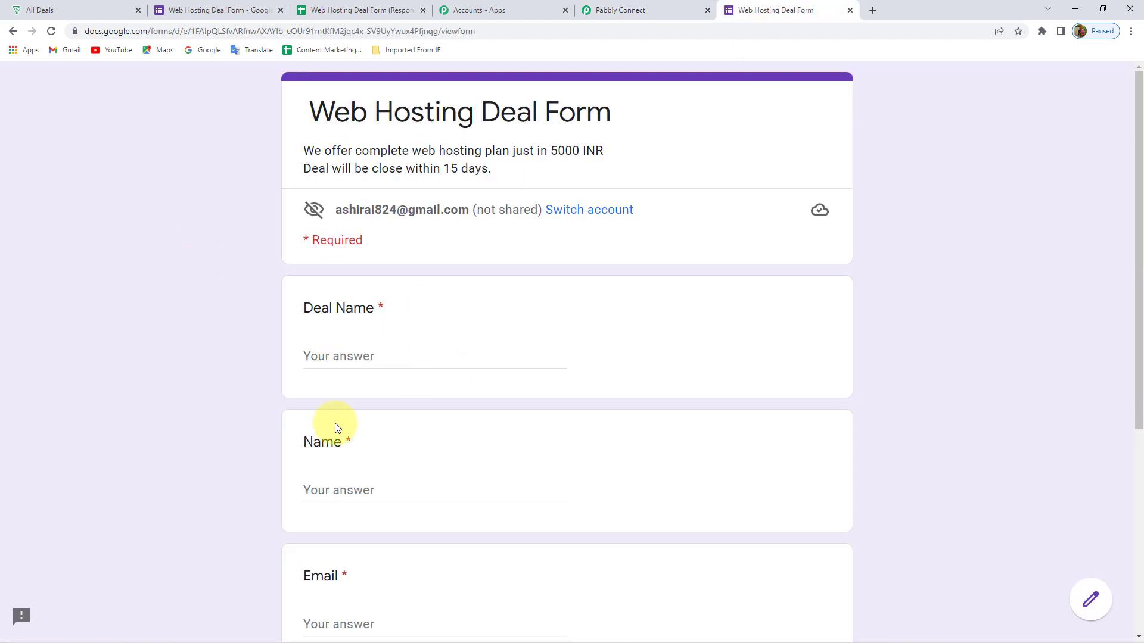
# Check the Bigin All Deals board's single ₹5,000.00 Qualification deal, then return to the Pabbly workflow
pyautogui.click(10, 6)
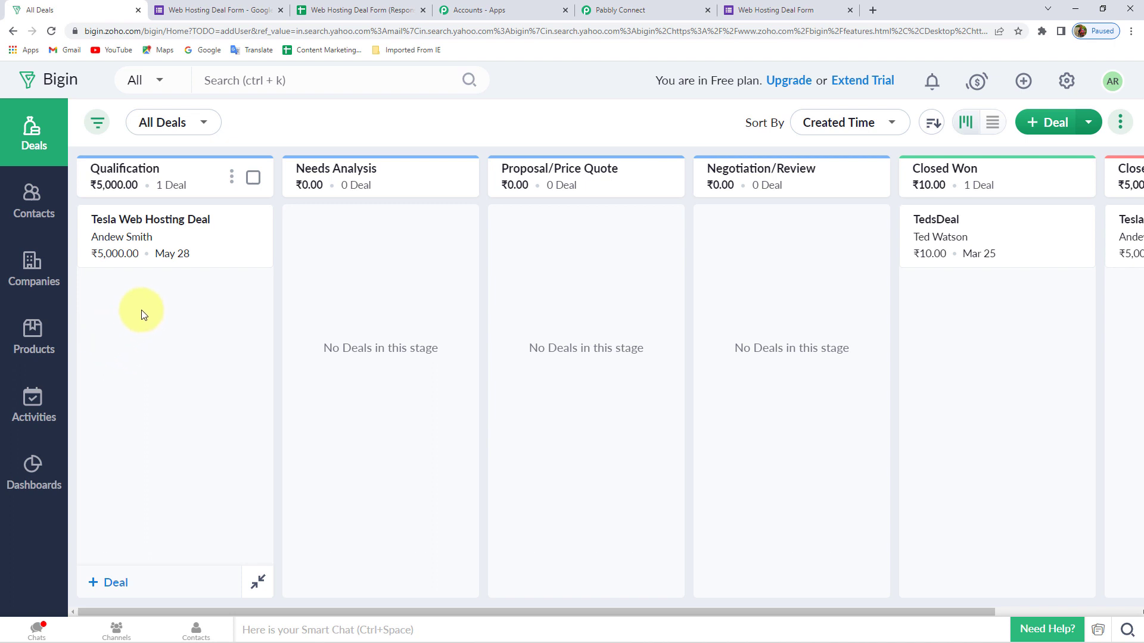
pyautogui.click(665, 6)
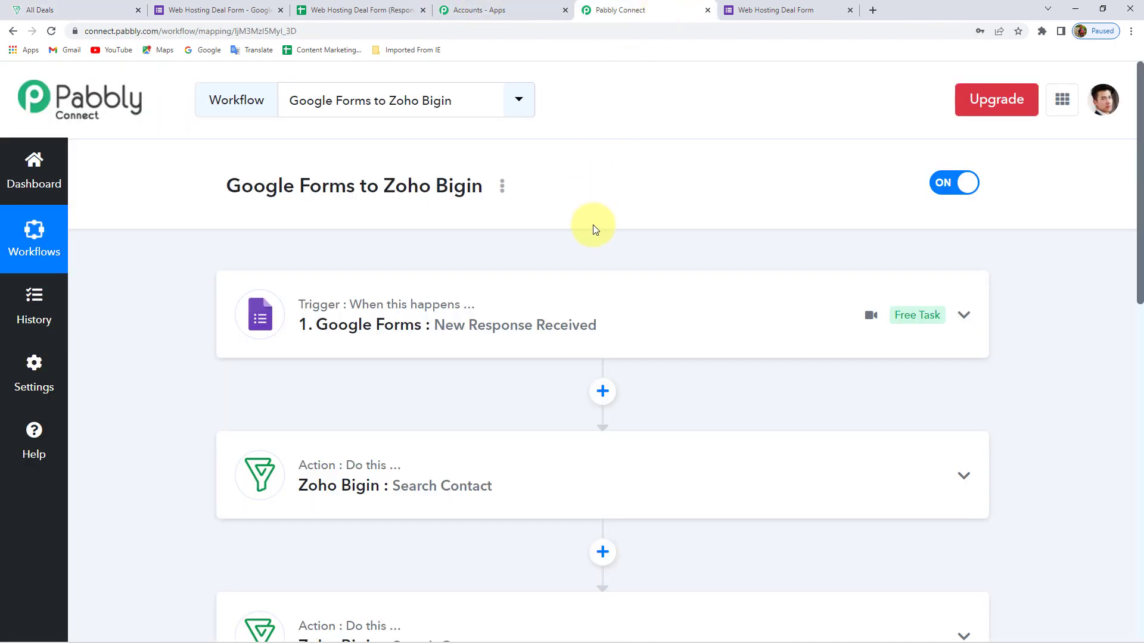